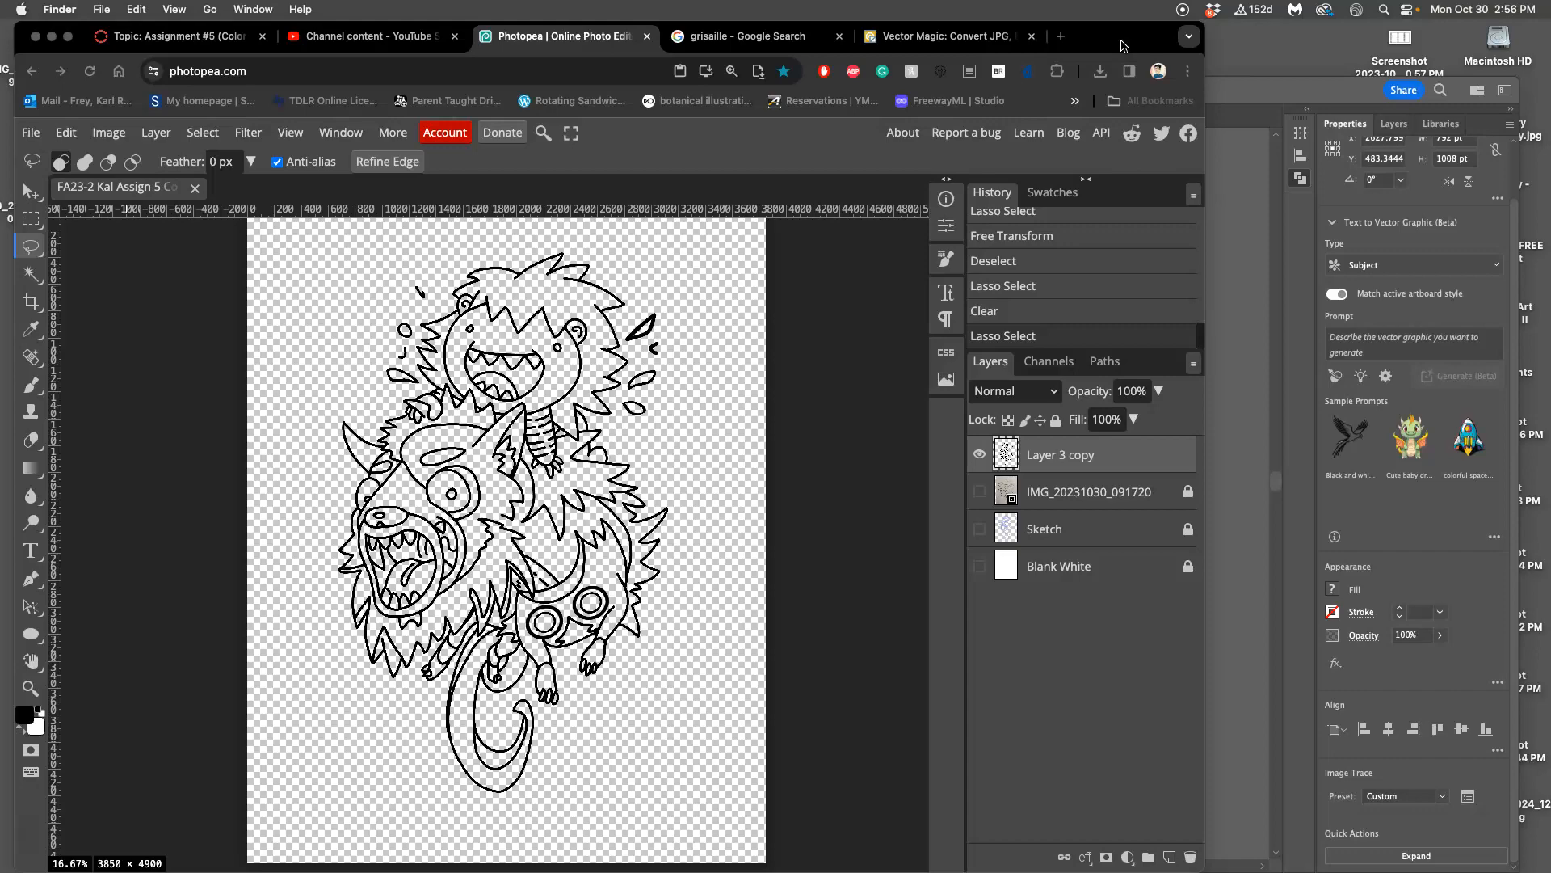
- Open the exported test line-art PNG from the desktop to look it over, and close it again
key("F11")
left_click(1302, 171)
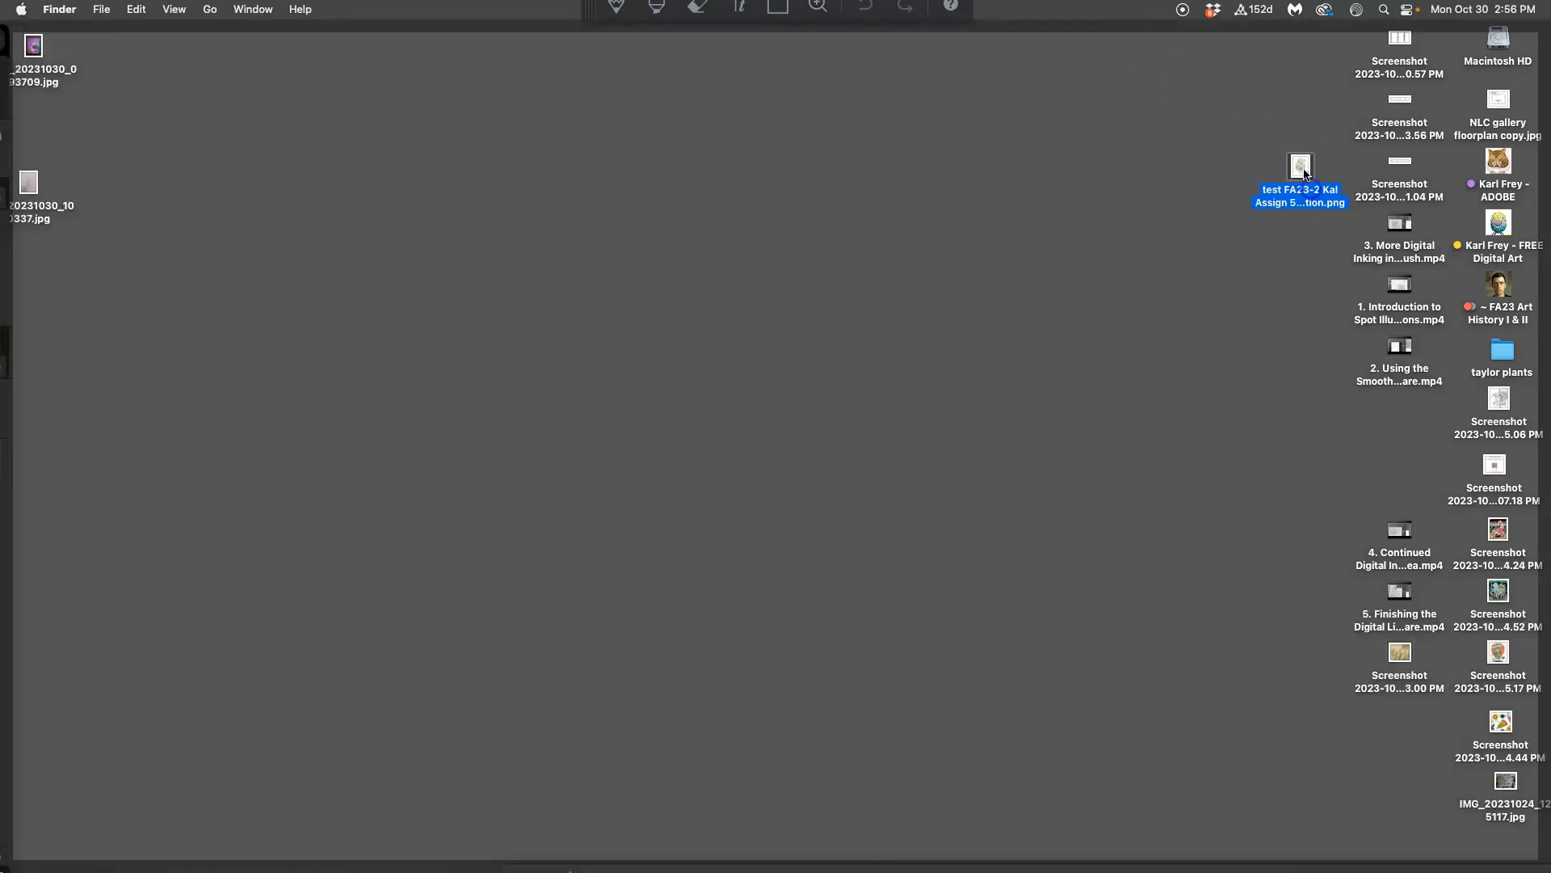
double_click(1302, 171)
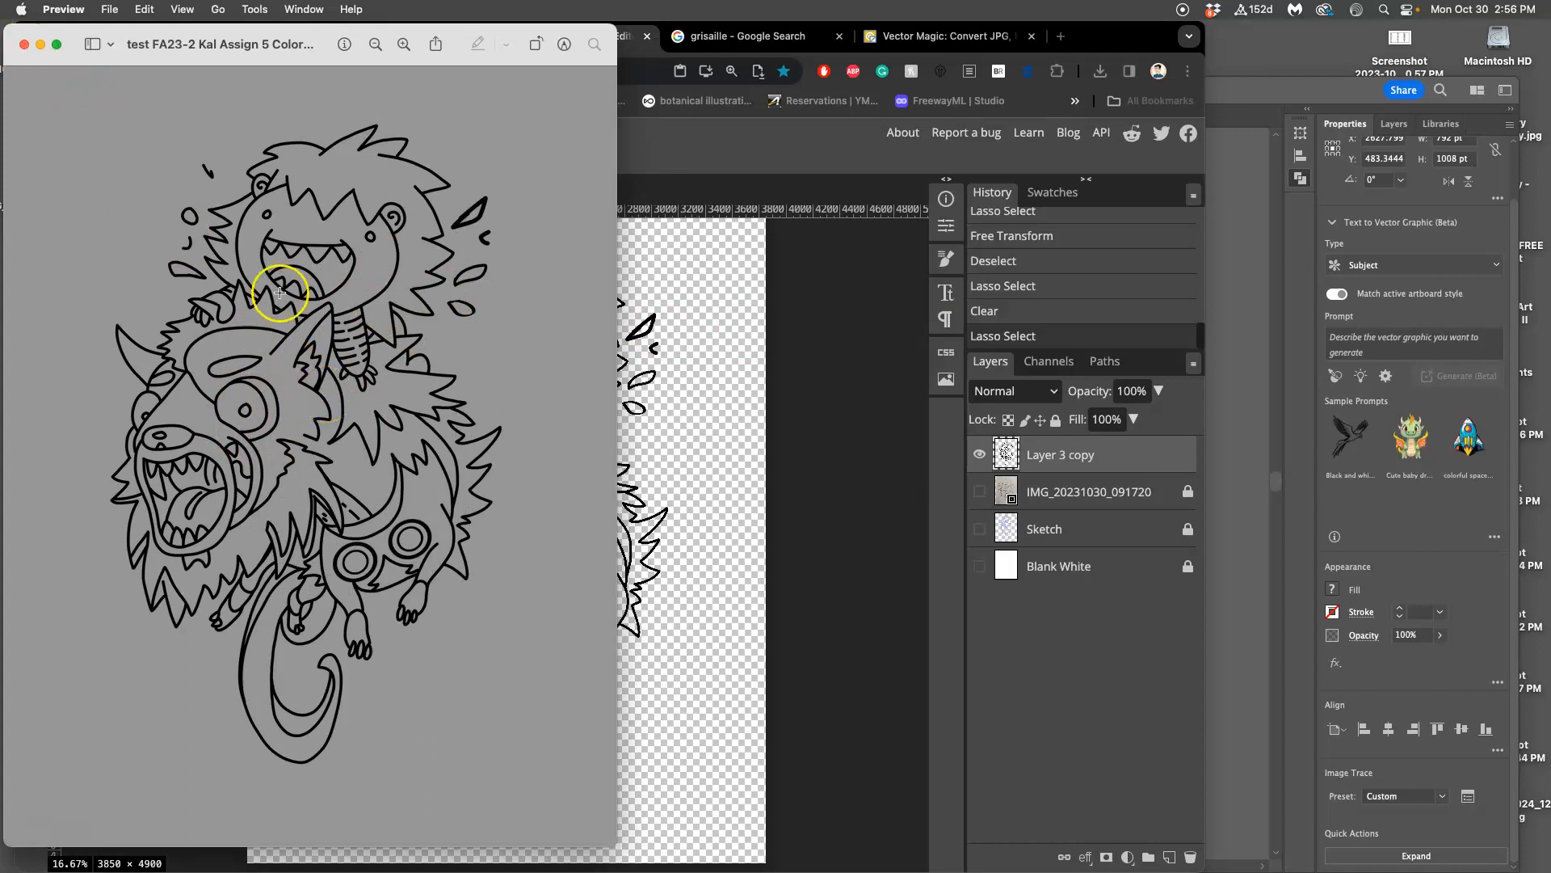
left_click(25, 45)
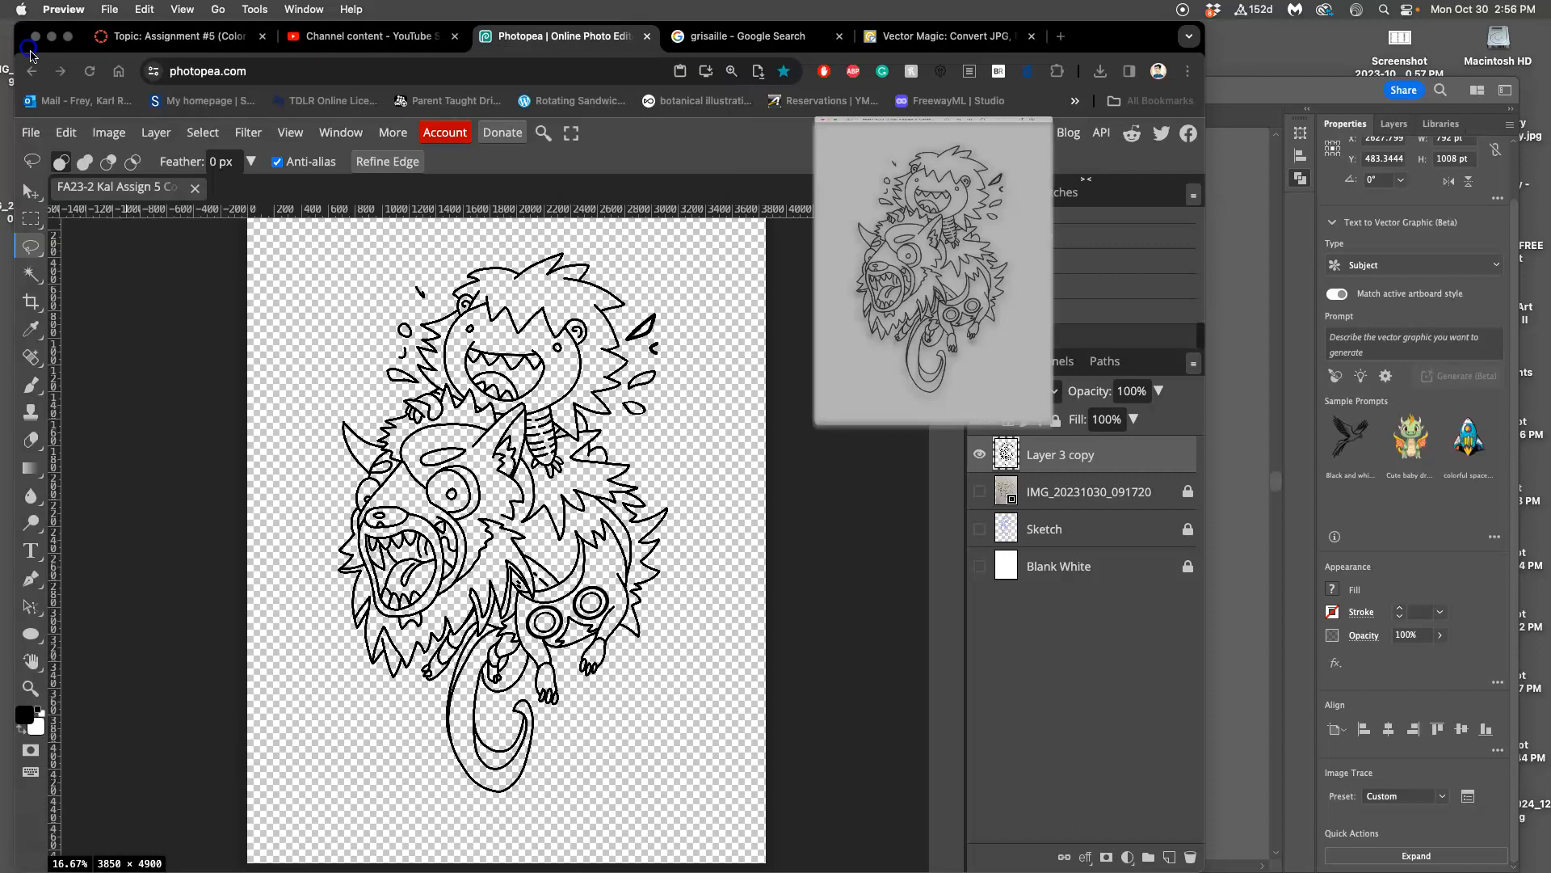
- Switch to Illustrator, close the Image Trace settings, and revert the line art to the untraced placed image
left_click(1249, 271)
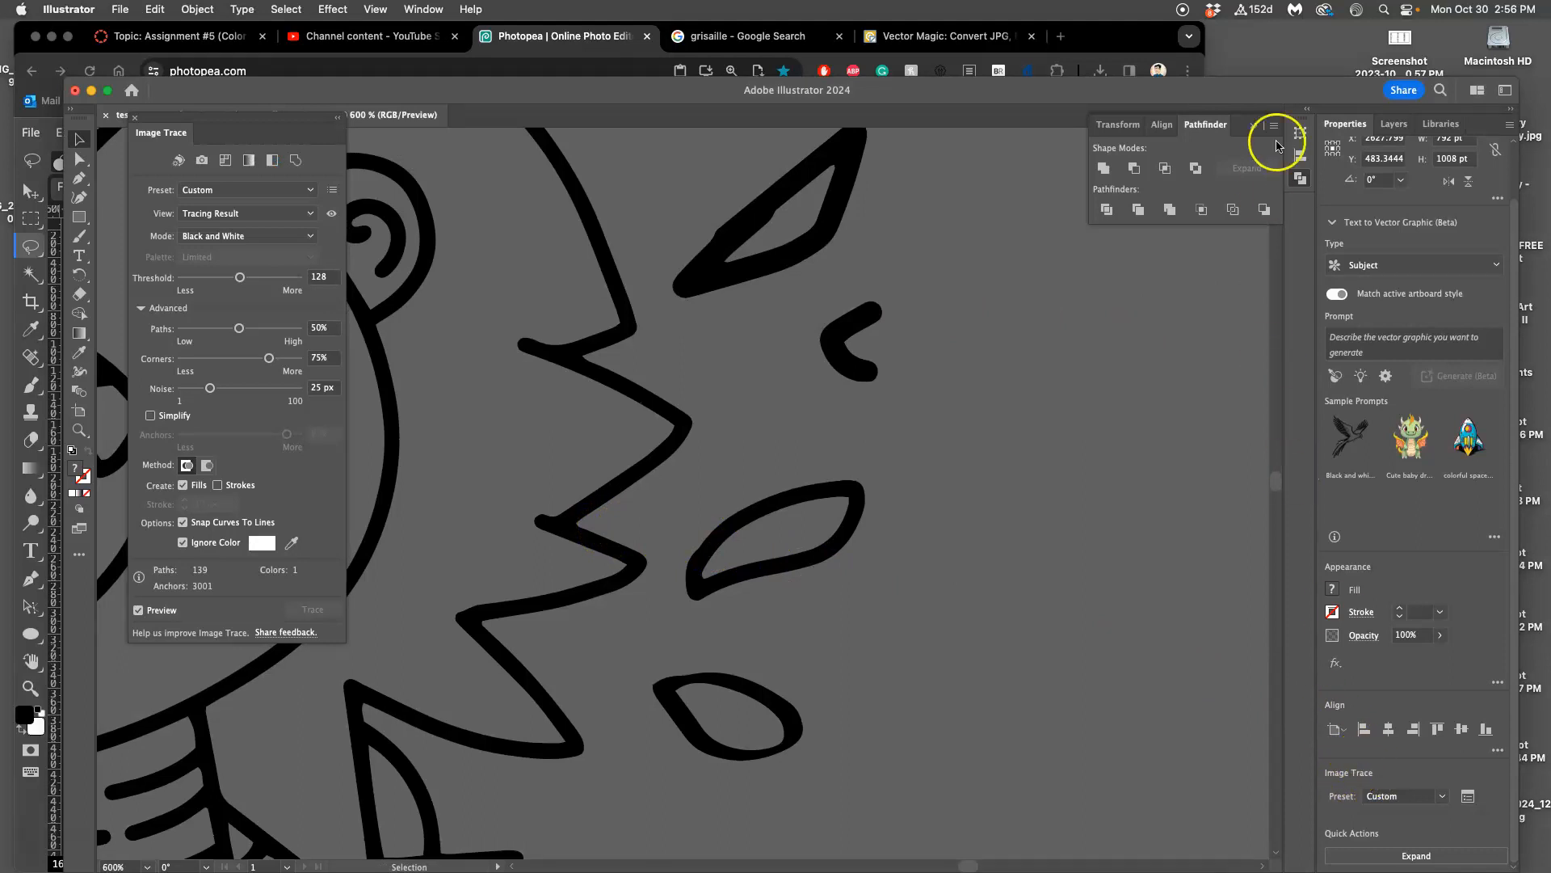
key("super+F11")
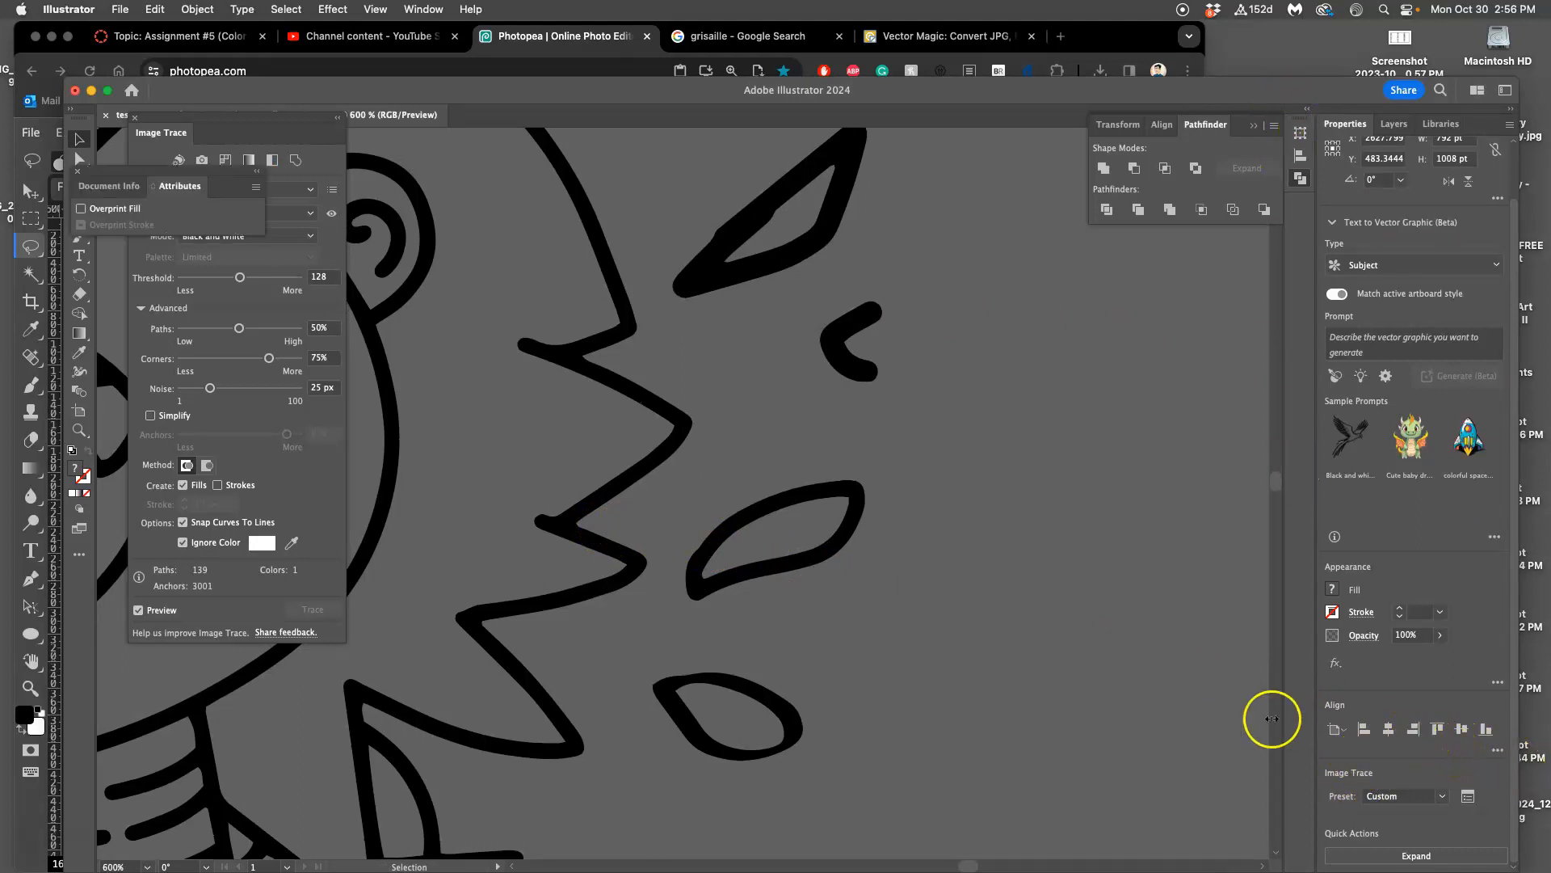
left_click_drag(280, 129, 345, 131)
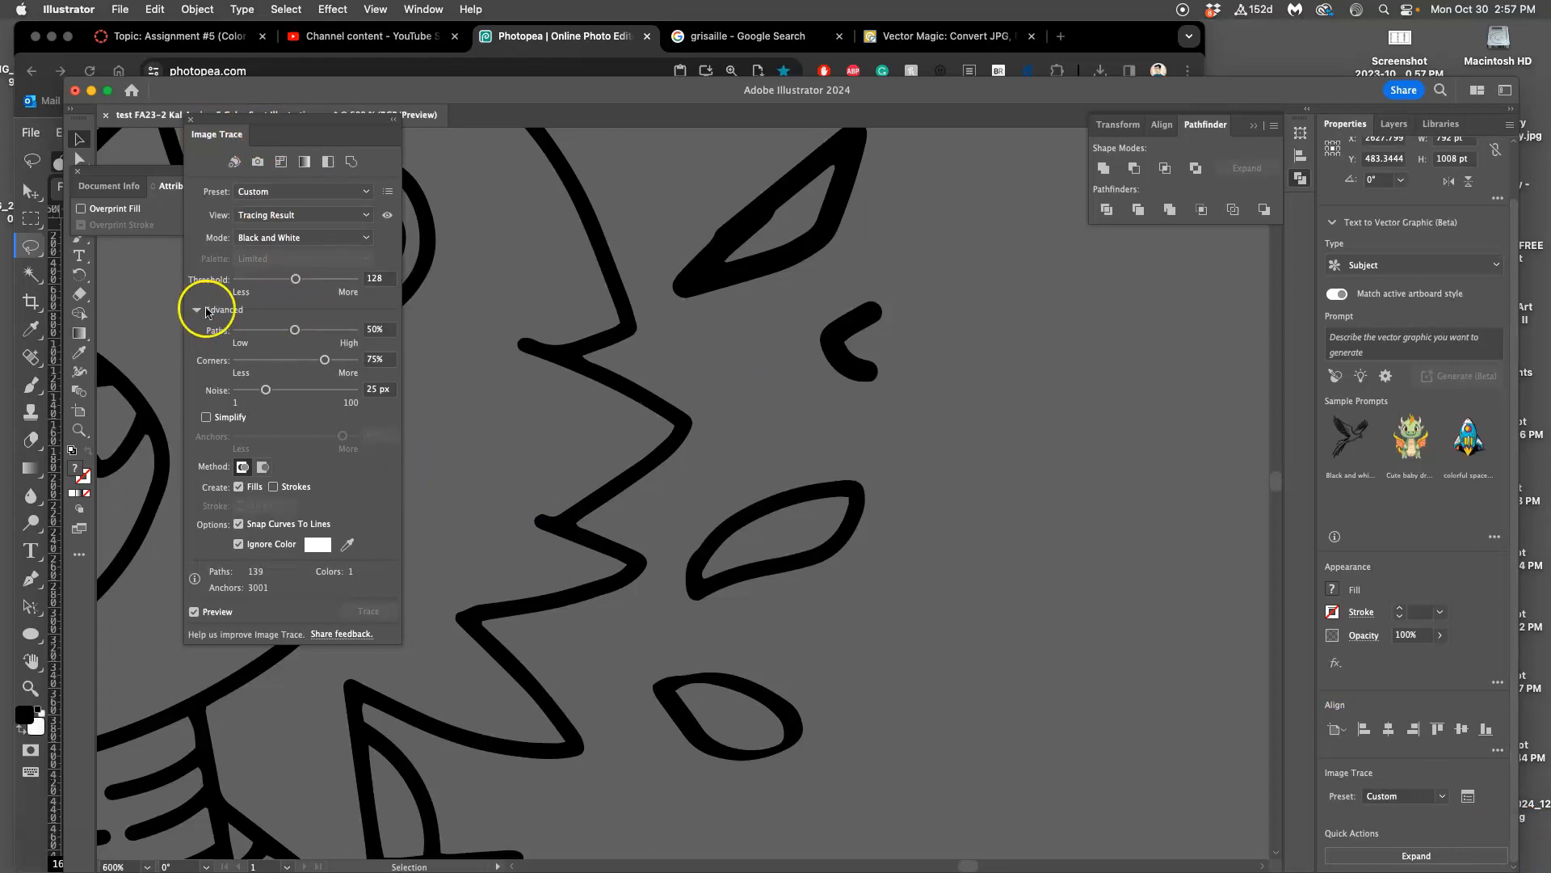
left_click(197, 309)
left_click(196, 310)
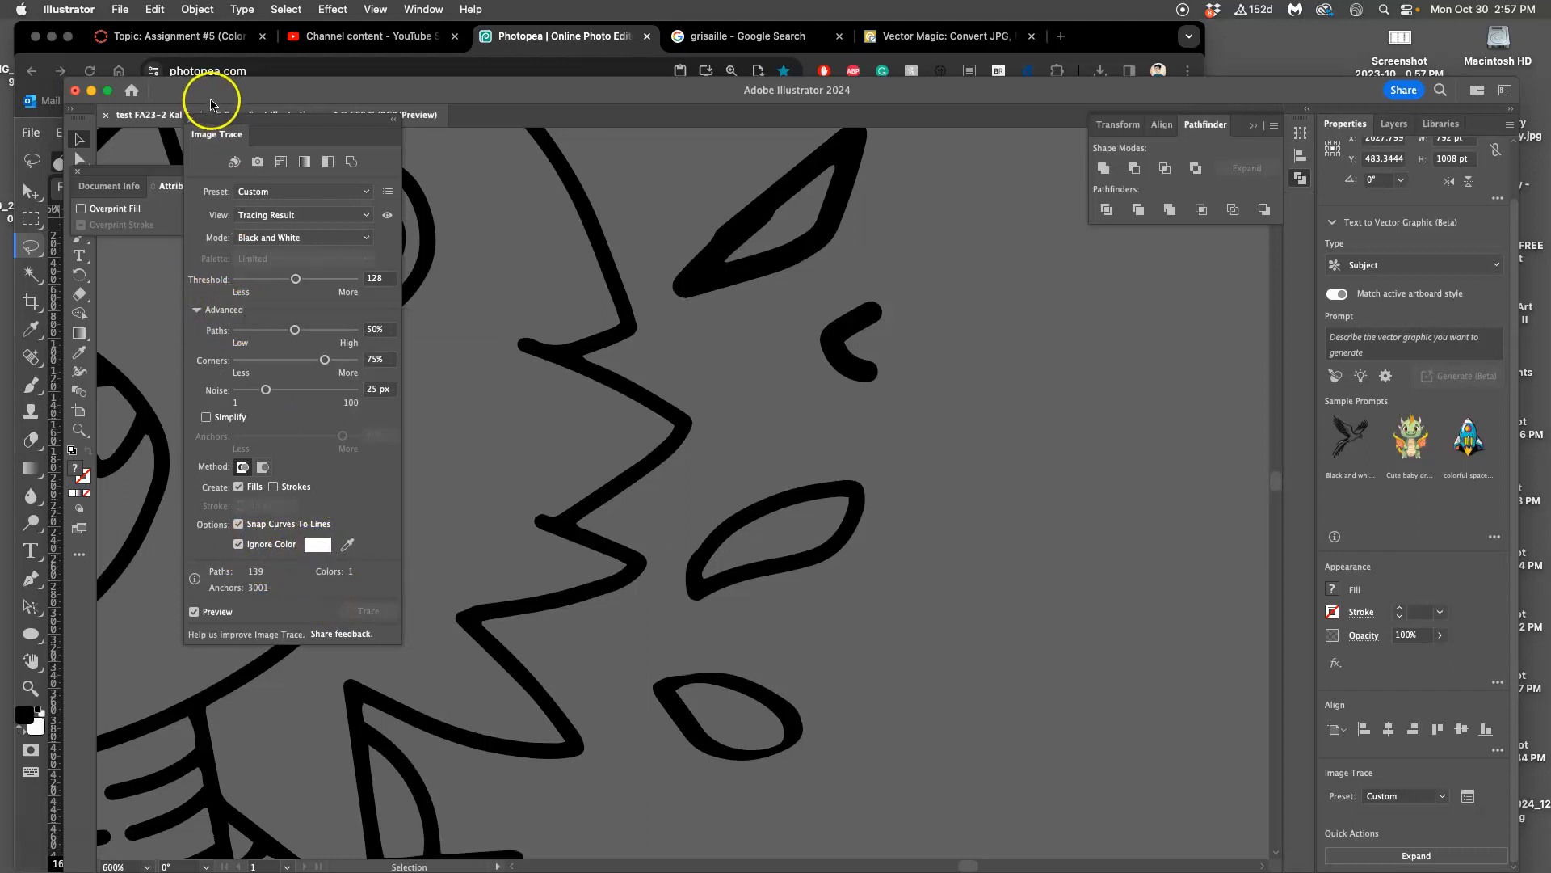
left_click(190, 120)
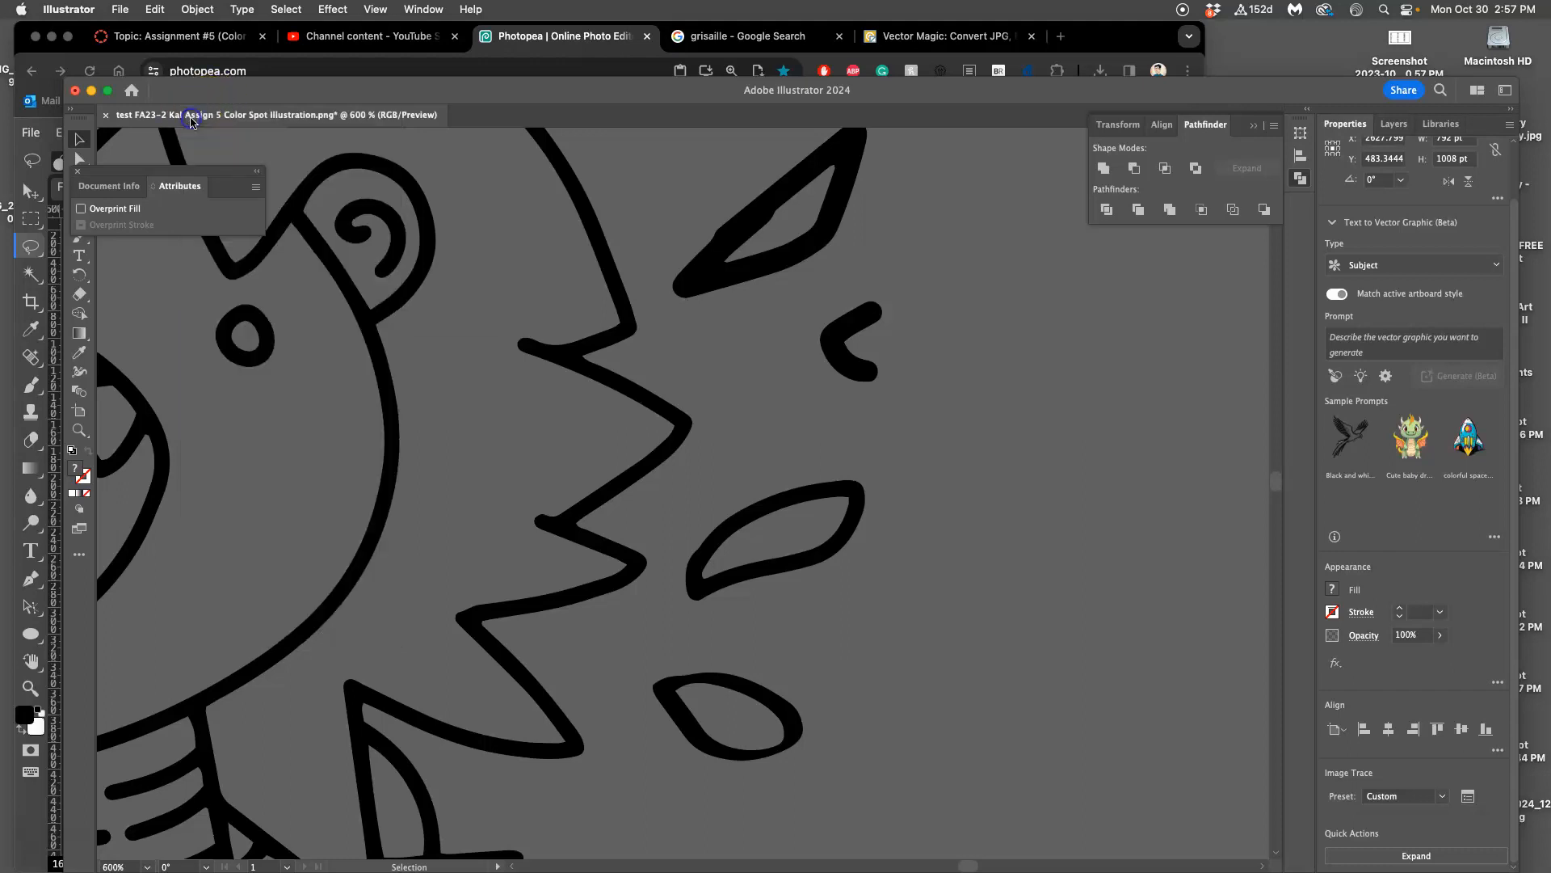
left_click(1000, 563)
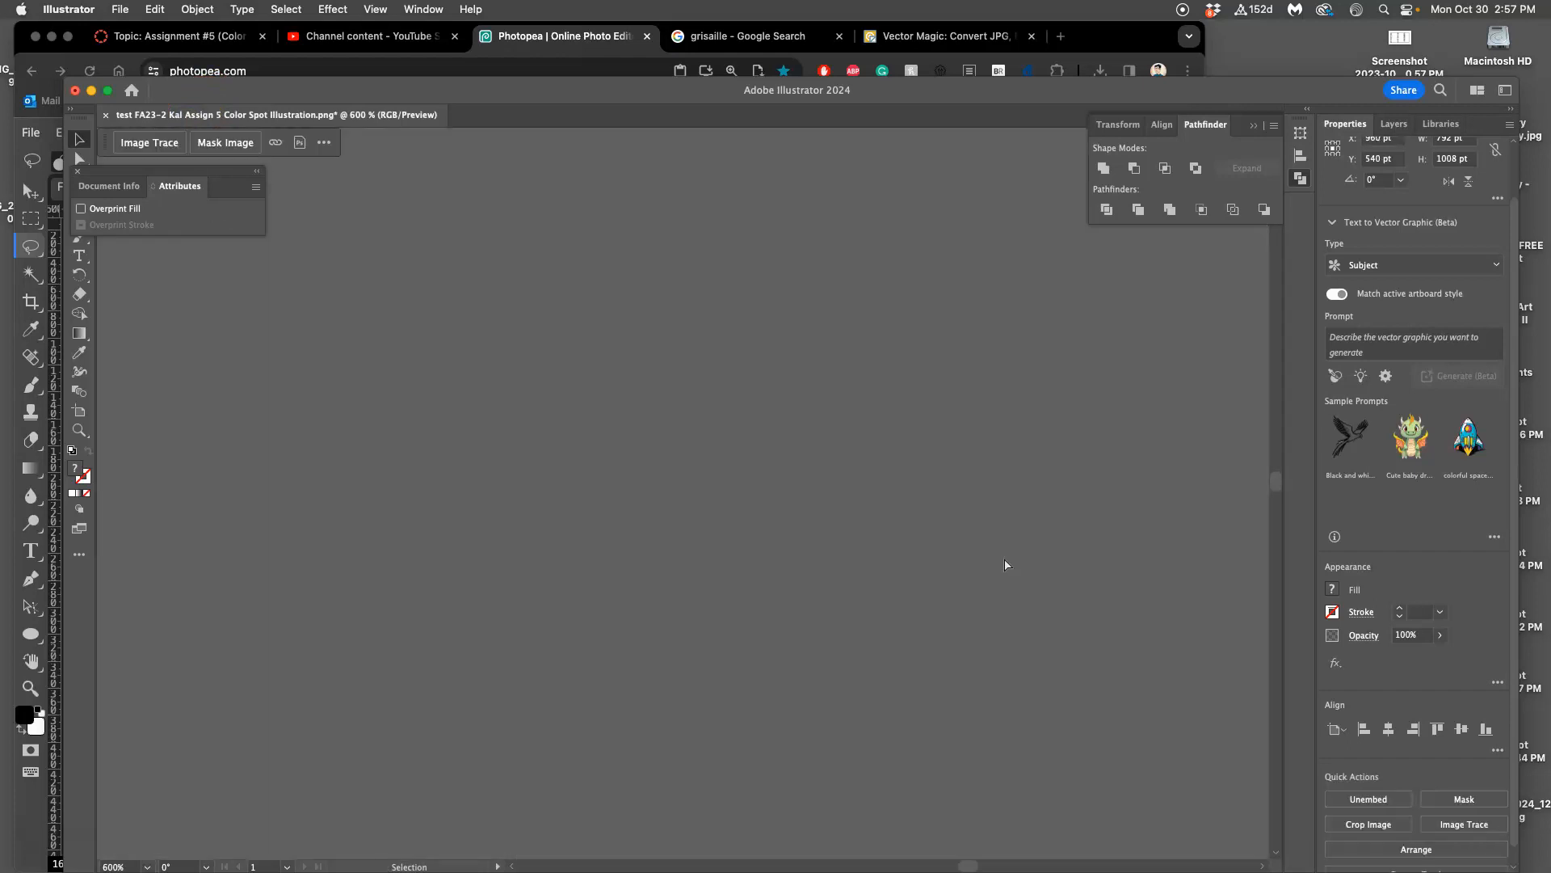
key("super+0")
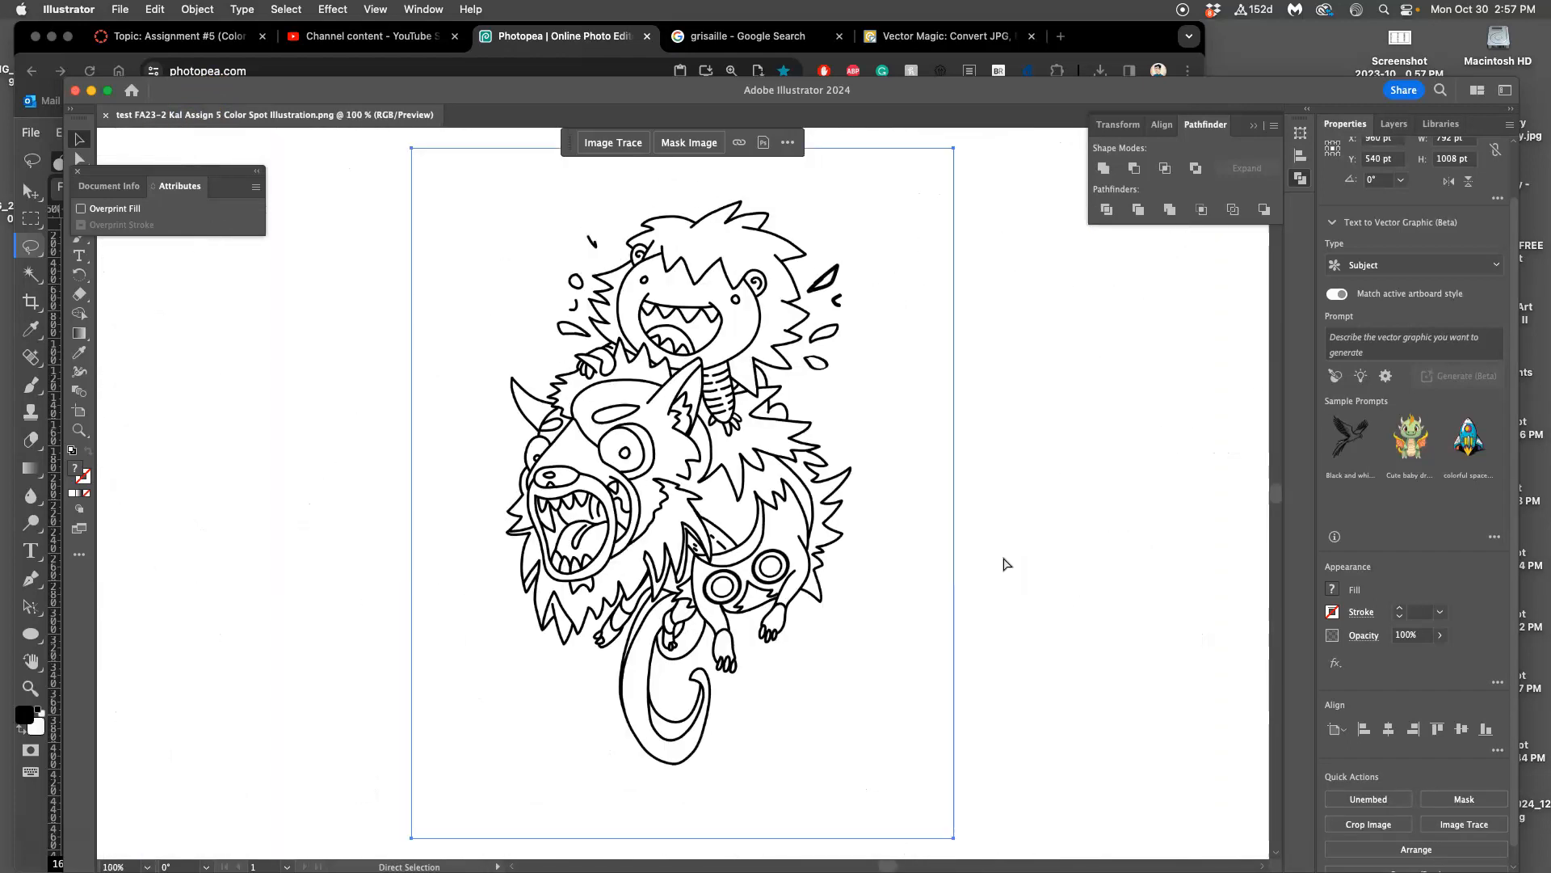
- Examine the edges of the untraced line art up close for pixelation
left_click(808, 498)
key("super+plus")
key("super+plus")
key("super+plus")
key("super+plus")
key("super+plus")
key("super+plus")
key("super+plus")
key("super+plus")
key("super+plus")
key("super+plus")
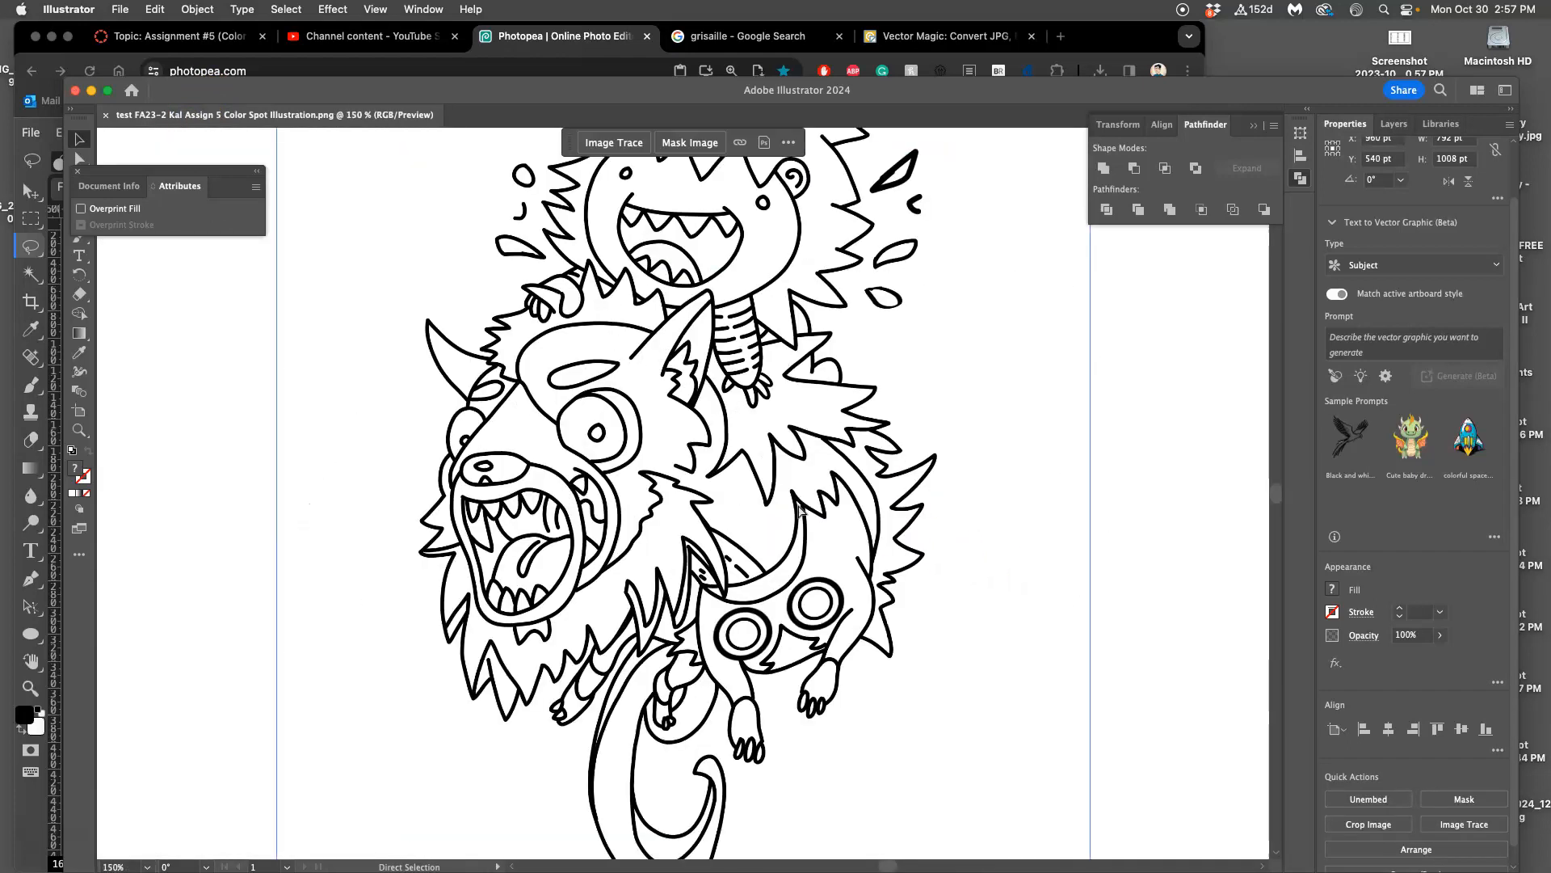
key("super+plus")
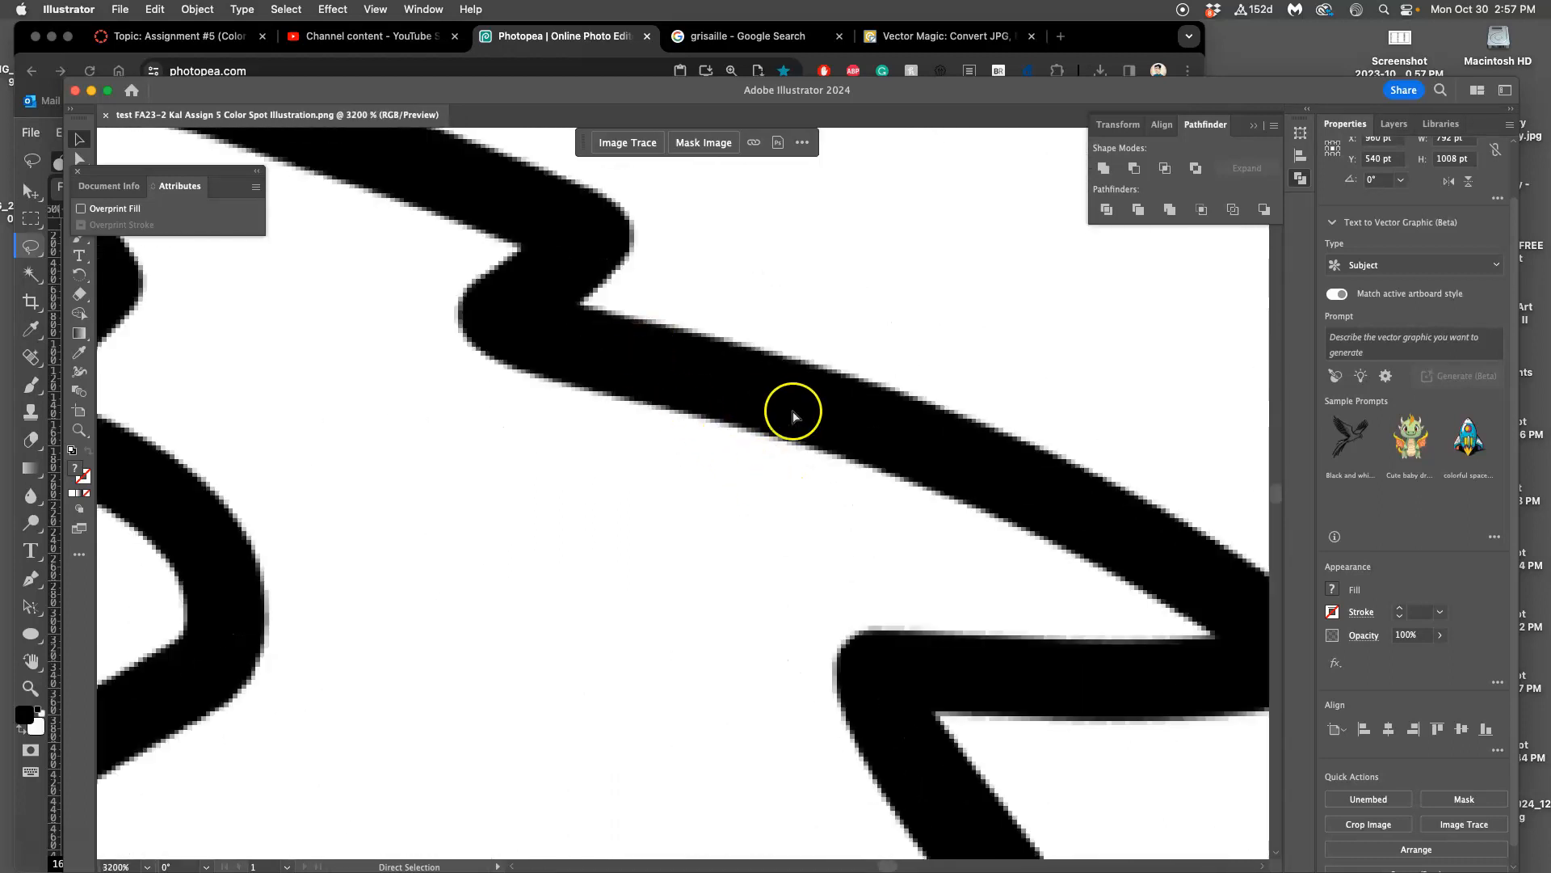
key("super+minus")
key("super+minus")
key("super+minus")
key("super+minus")
key("super+minus")
key("super+minus")
key("super+minus")
key("super+minus")
key("super+minus")
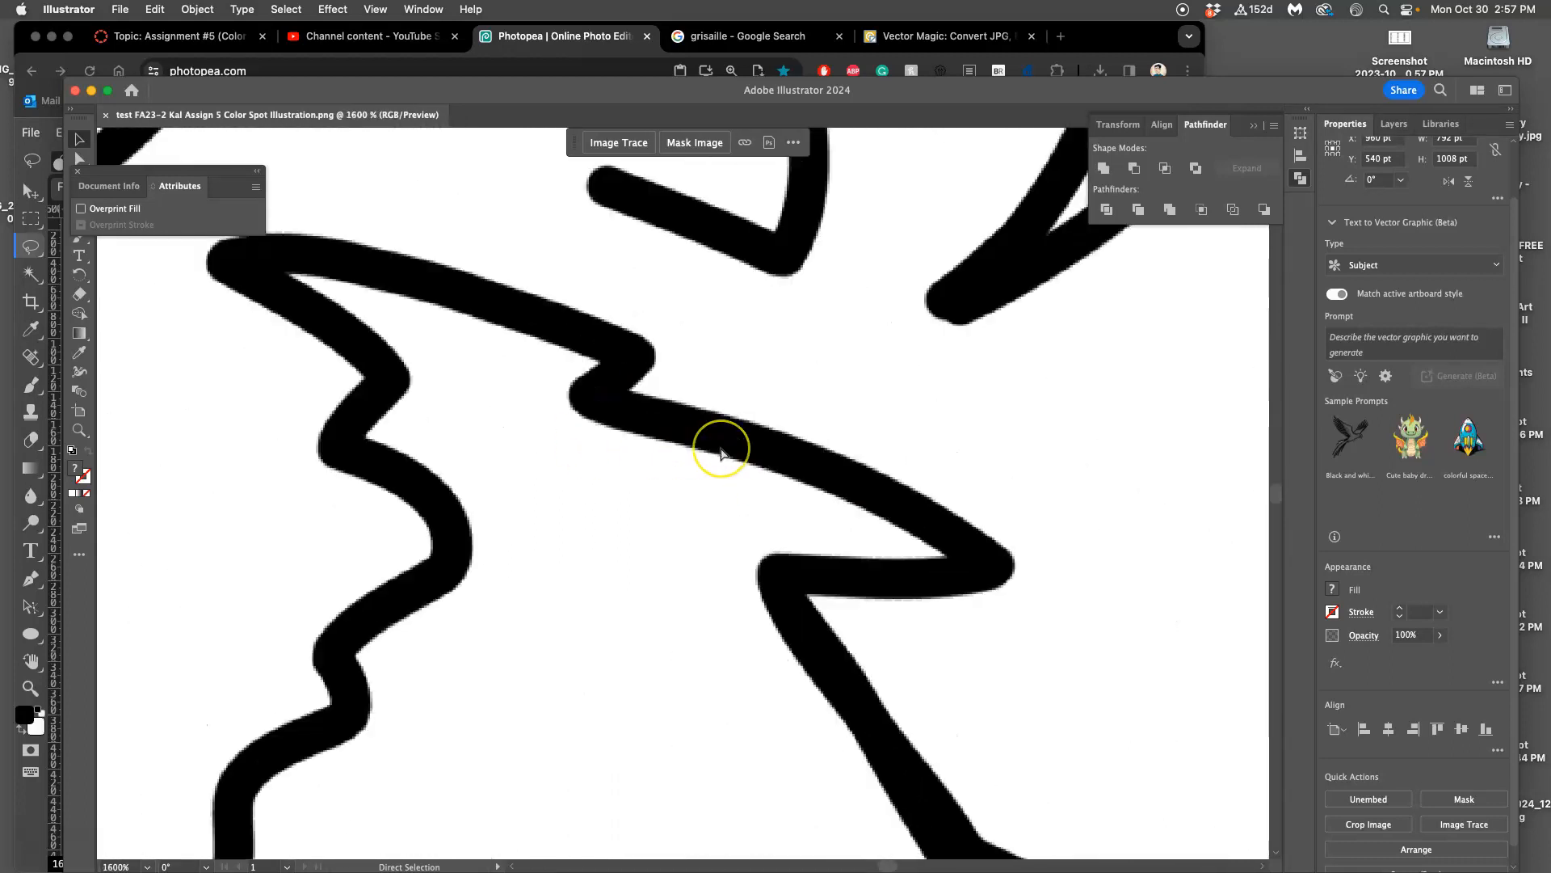
key("super+minus")
key("super+minus")
key("super+plus")
key("super+minus")
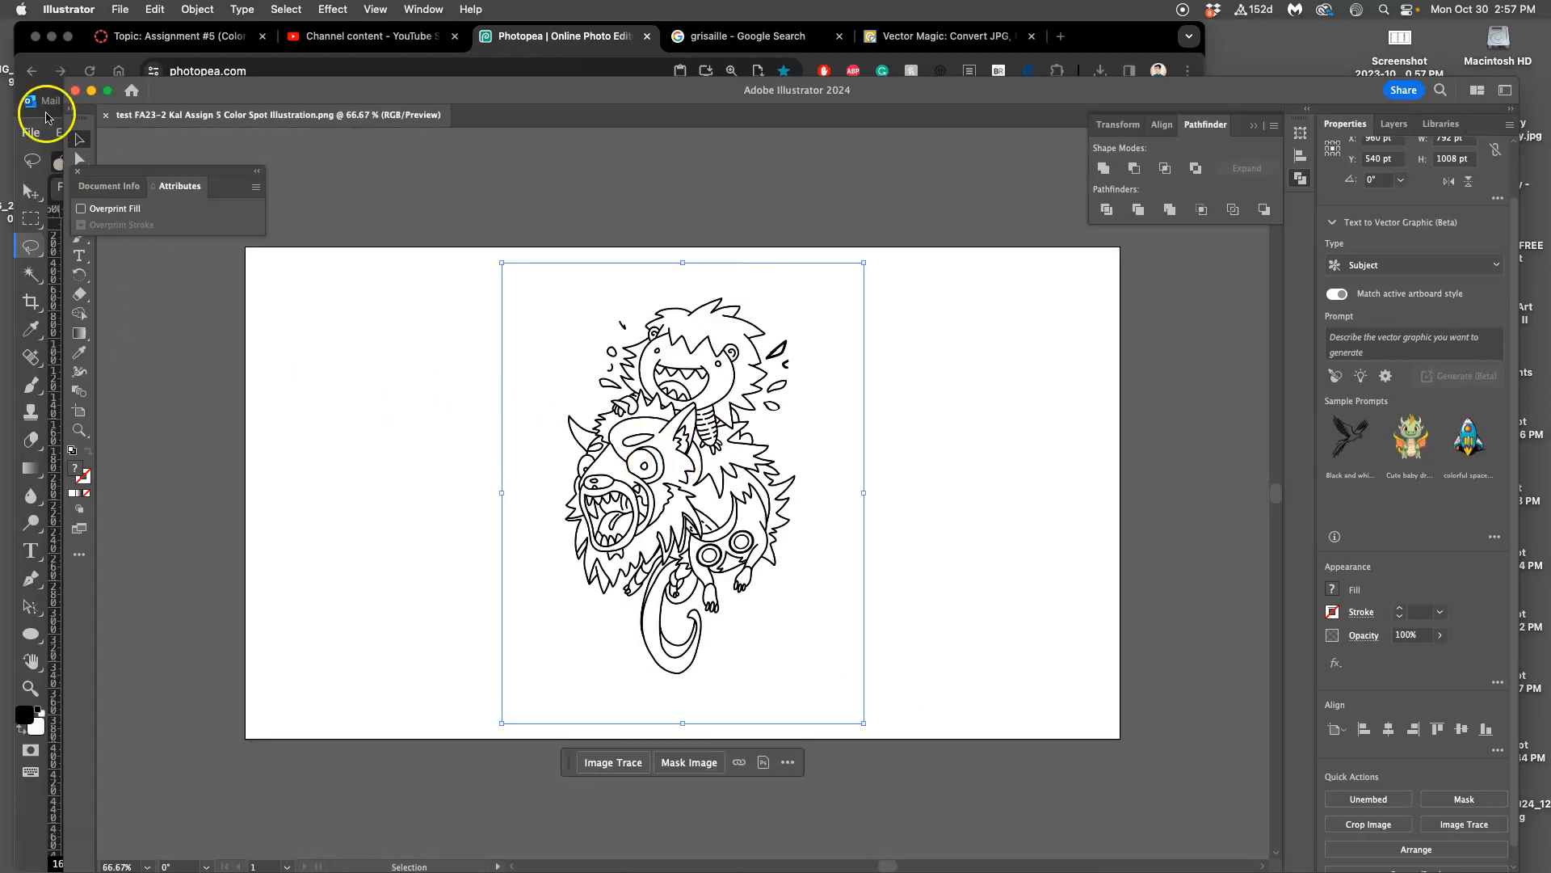
- Select the placed line art with the Selection tool and image-trace it using the Black and White Logo preset
left_click(79, 140)
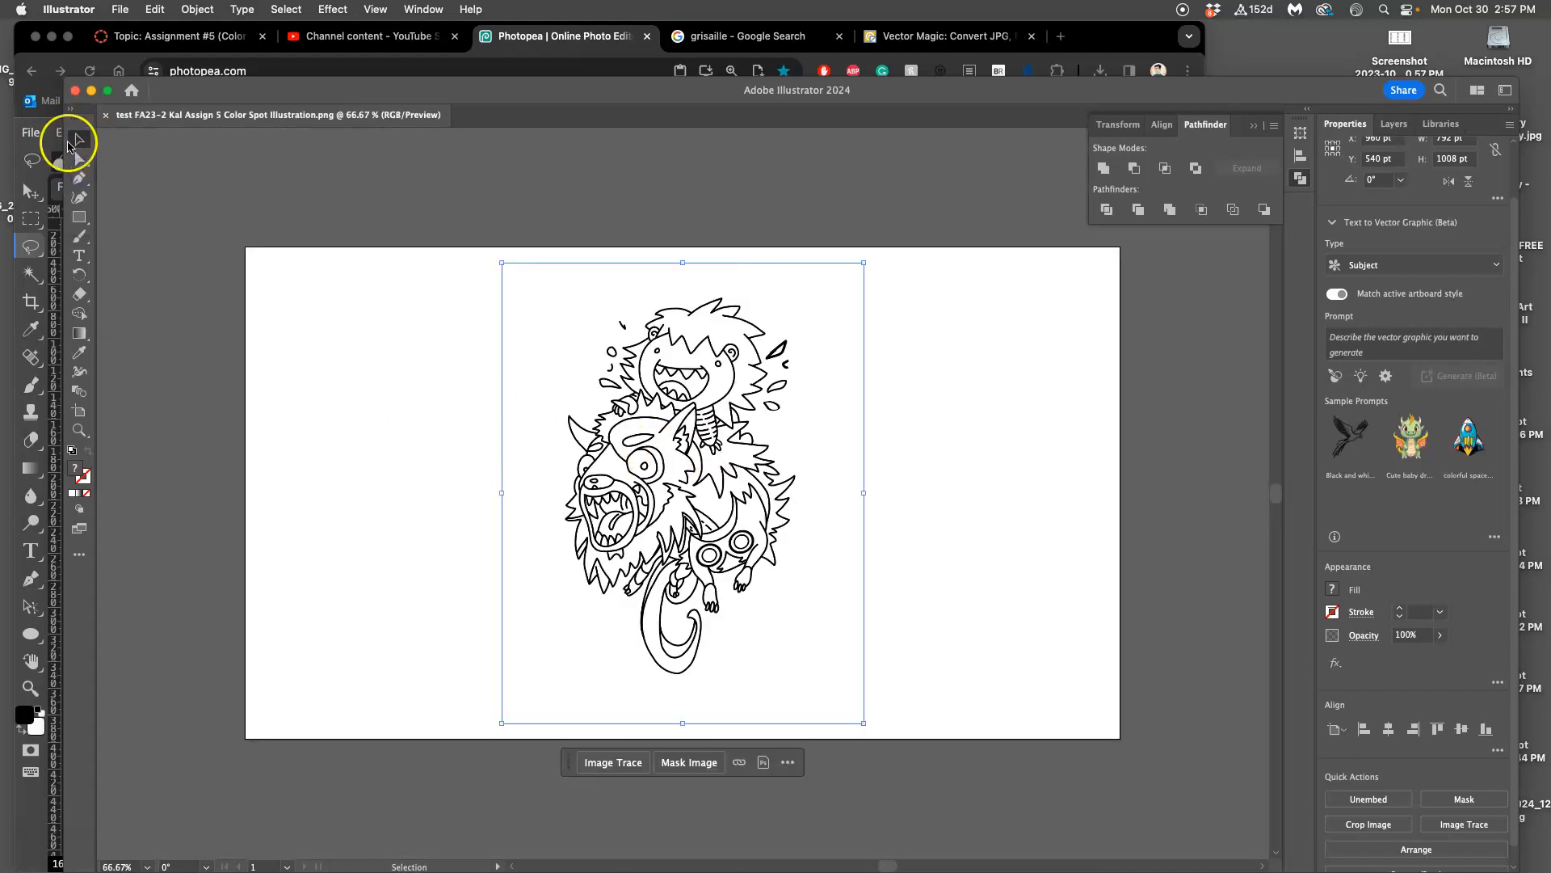
left_click(147, 156)
left_click(822, 458)
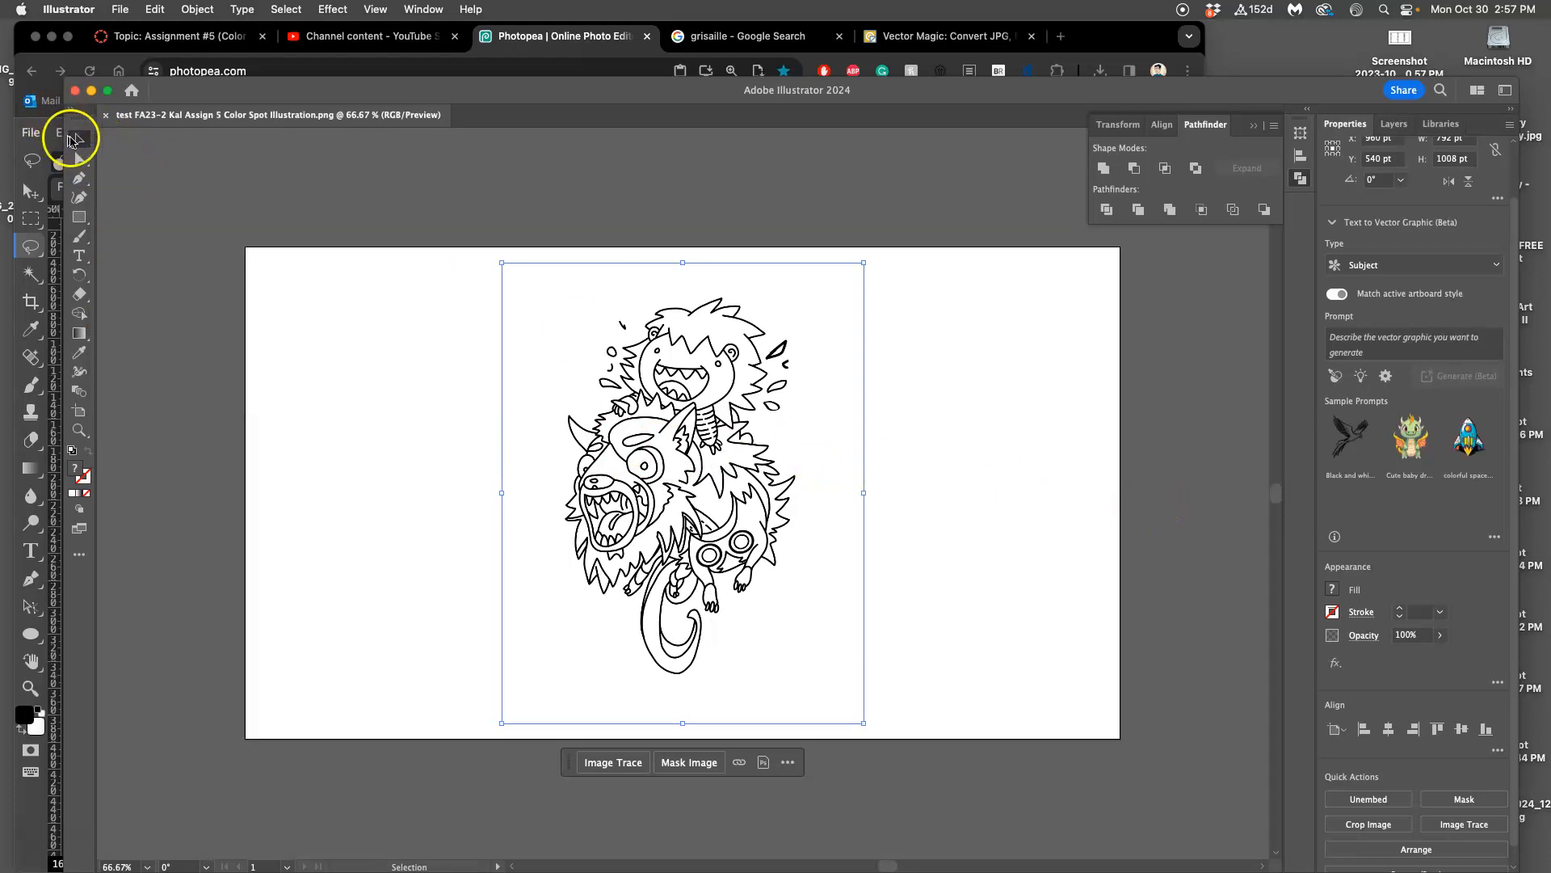
left_click(628, 233)
left_click(658, 325)
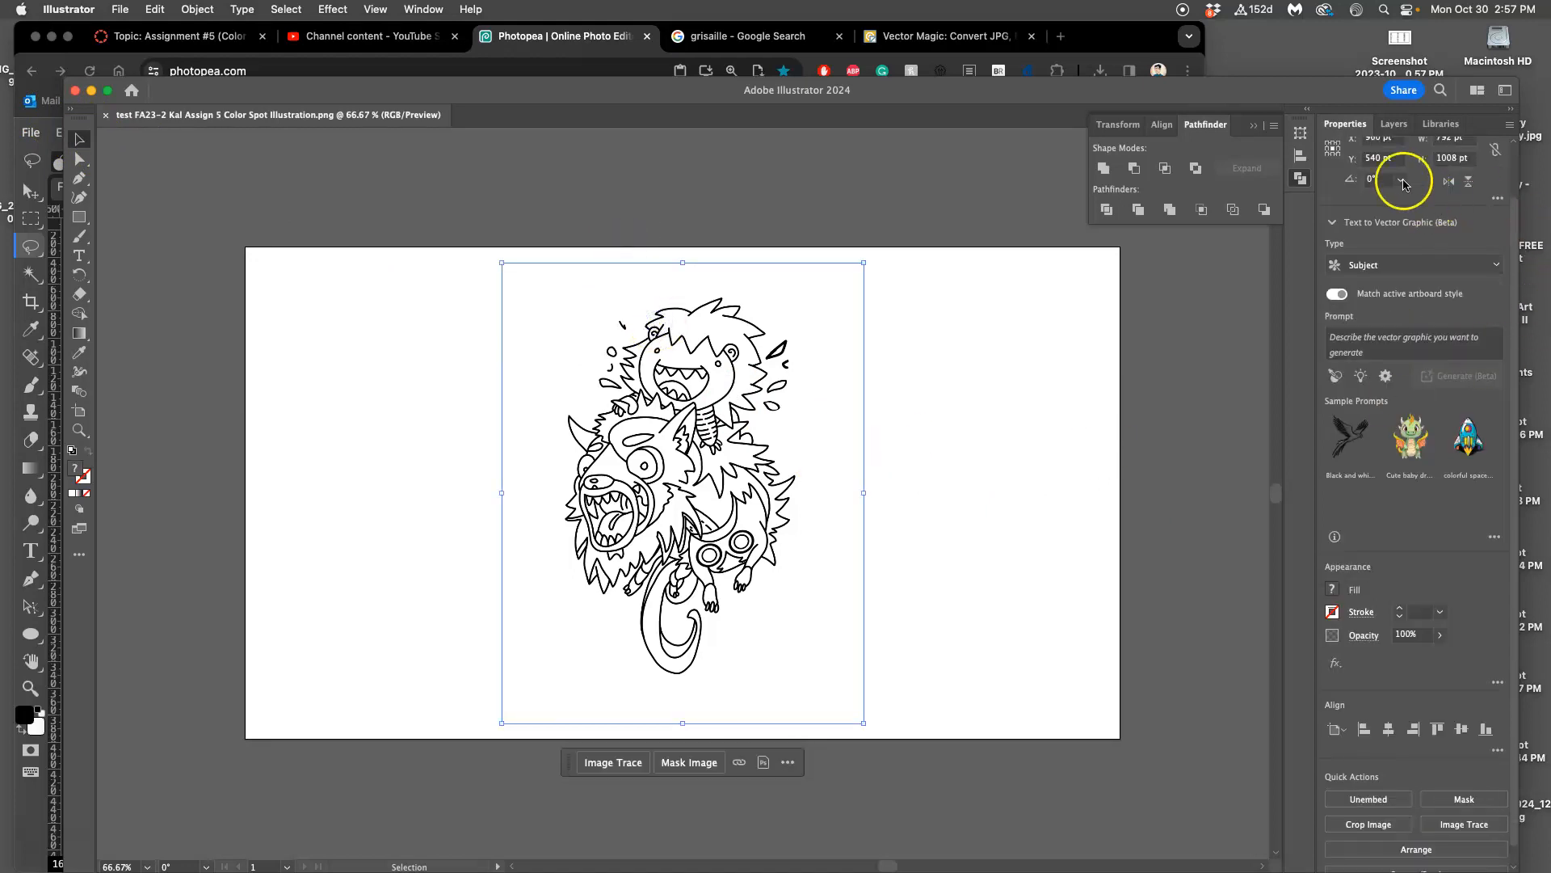
left_click(1392, 125)
left_click(1351, 127)
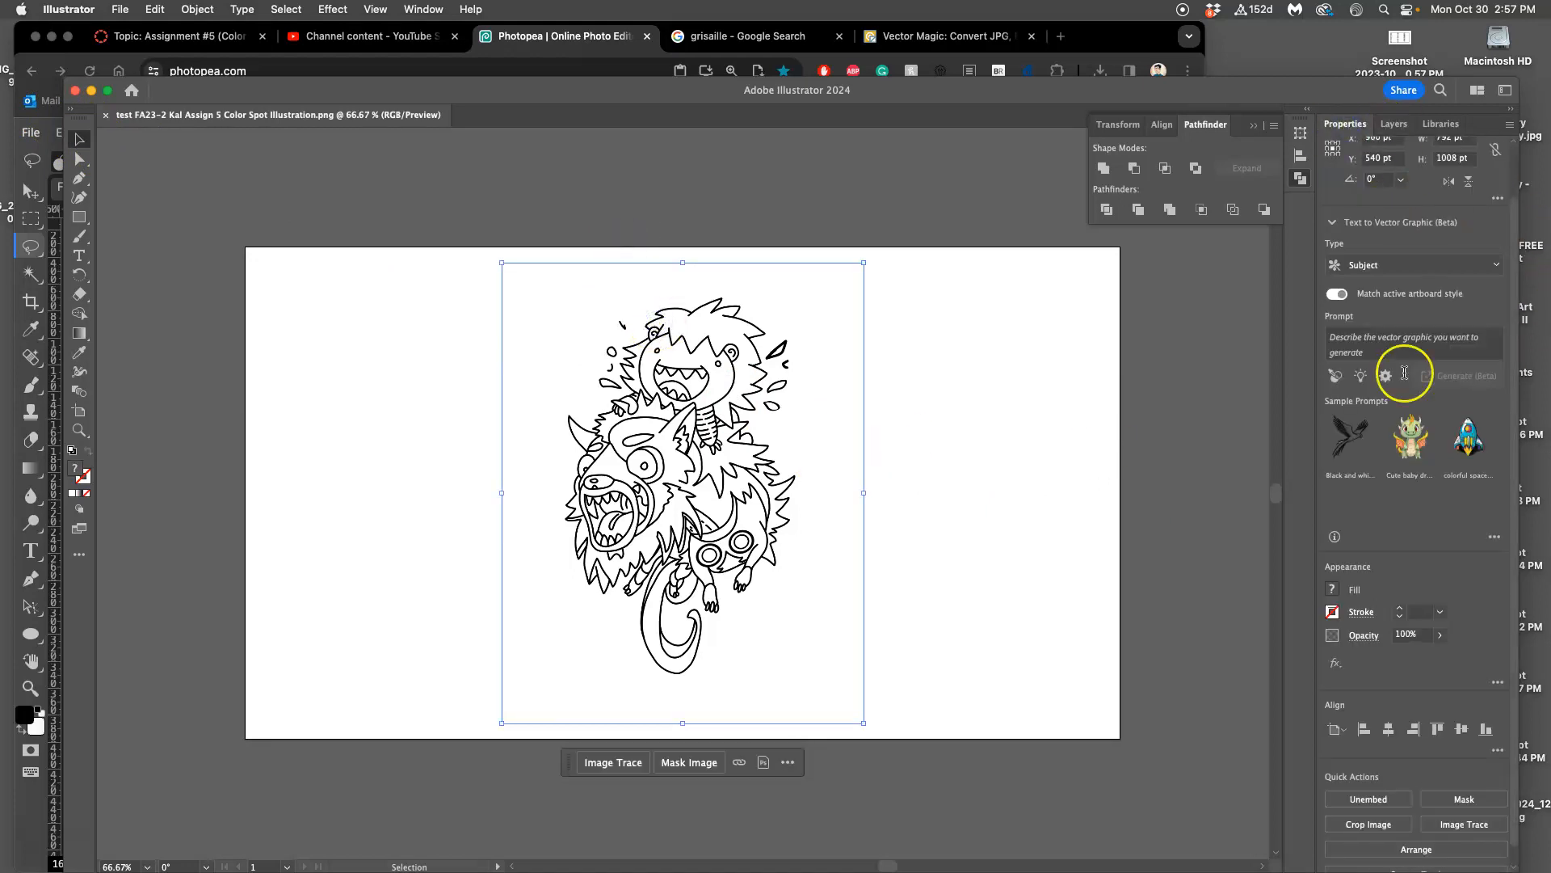
scroll(1413, 814, "down", 1)
left_click(1462, 804)
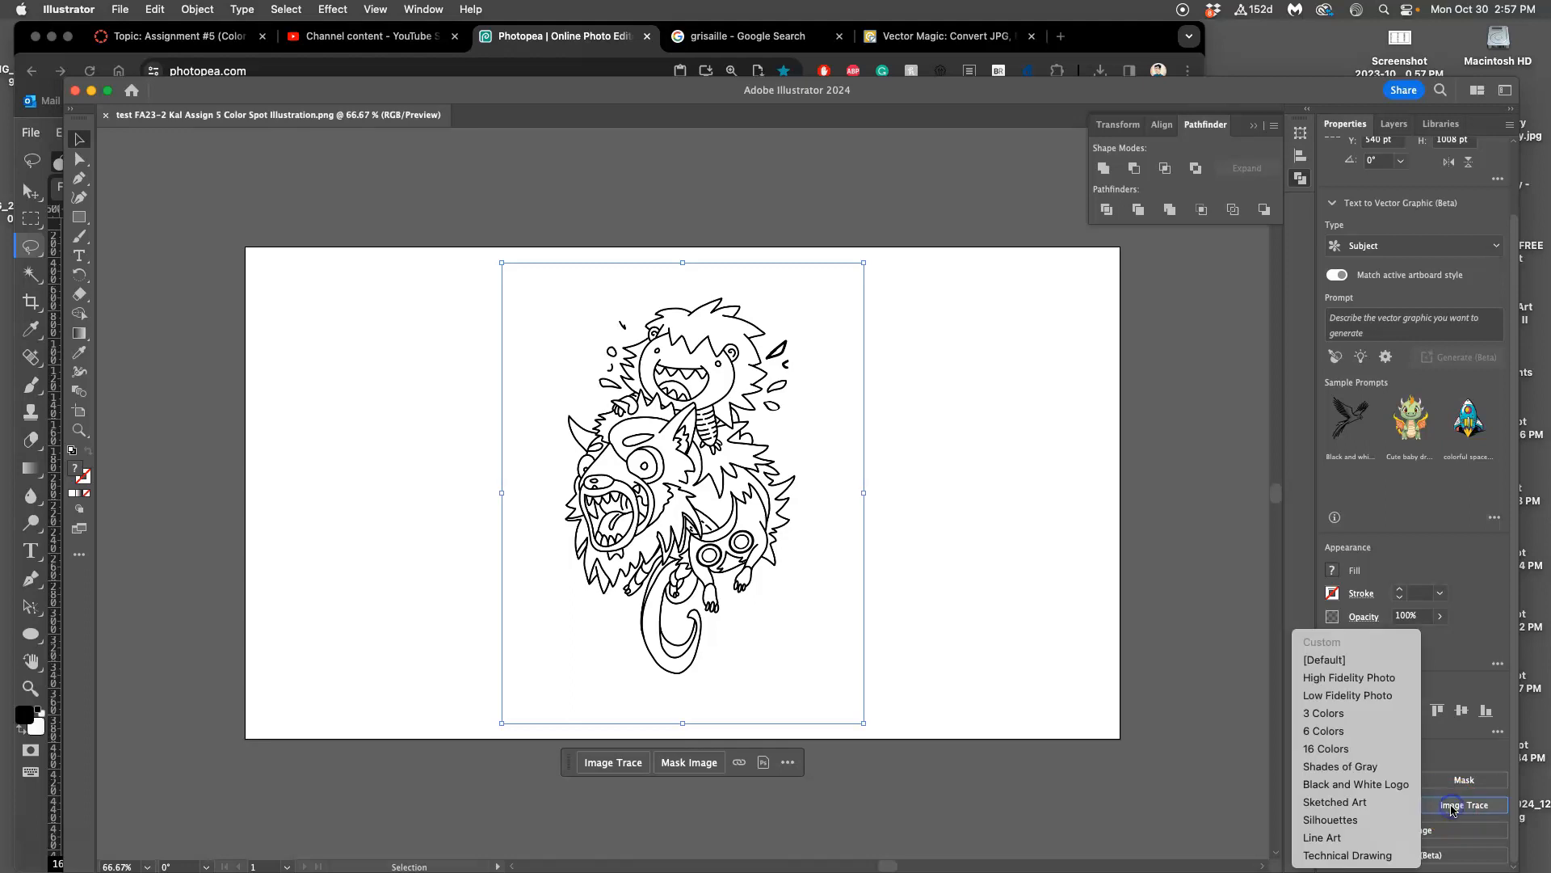
left_click(1362, 786)
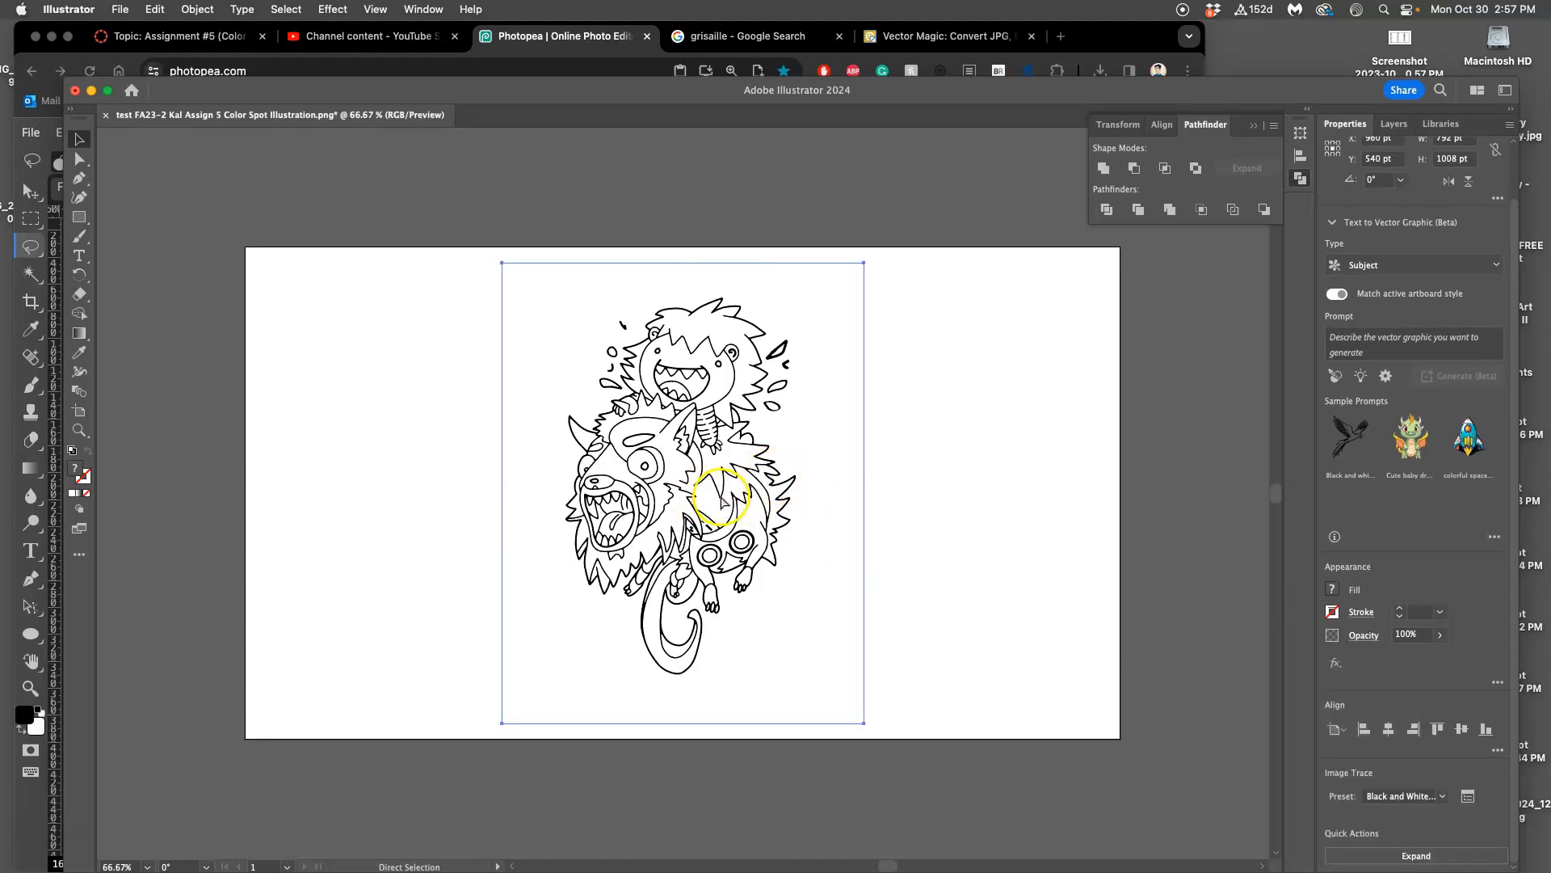
- Examine the traced line edges up close to judge how smooth the vector result is
key("super+equal")
key("super+equal")
key("super+equal")
key("super+equal")
key("super+equal")
key("super+equal")
key("super+equal")
key("super+equal")
key("super+equal")
key("super+equal")
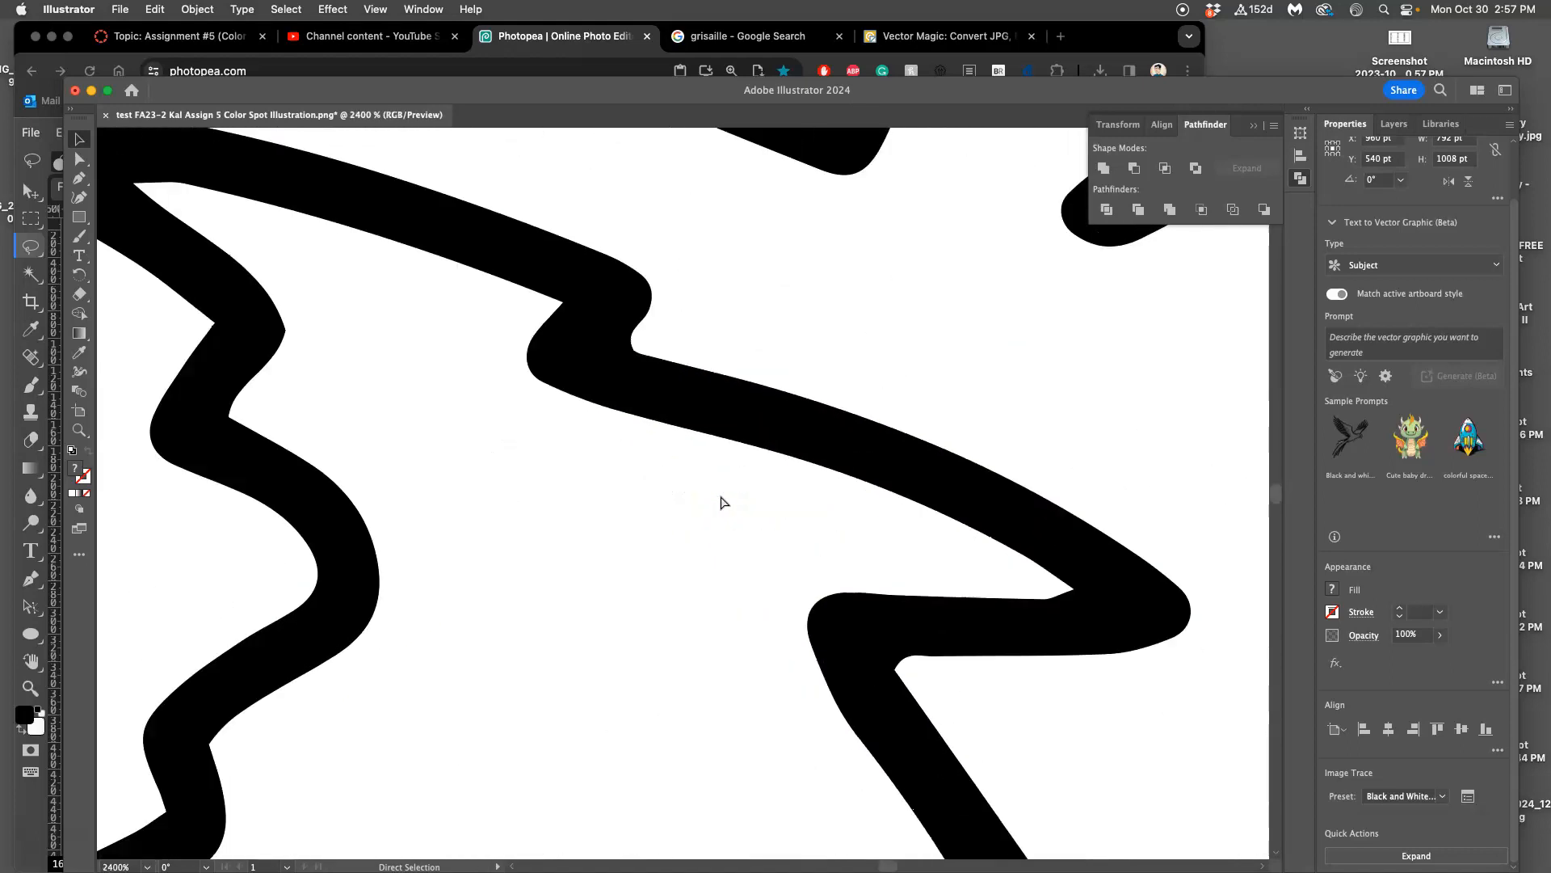
key("super+equal")
key("super+equal")
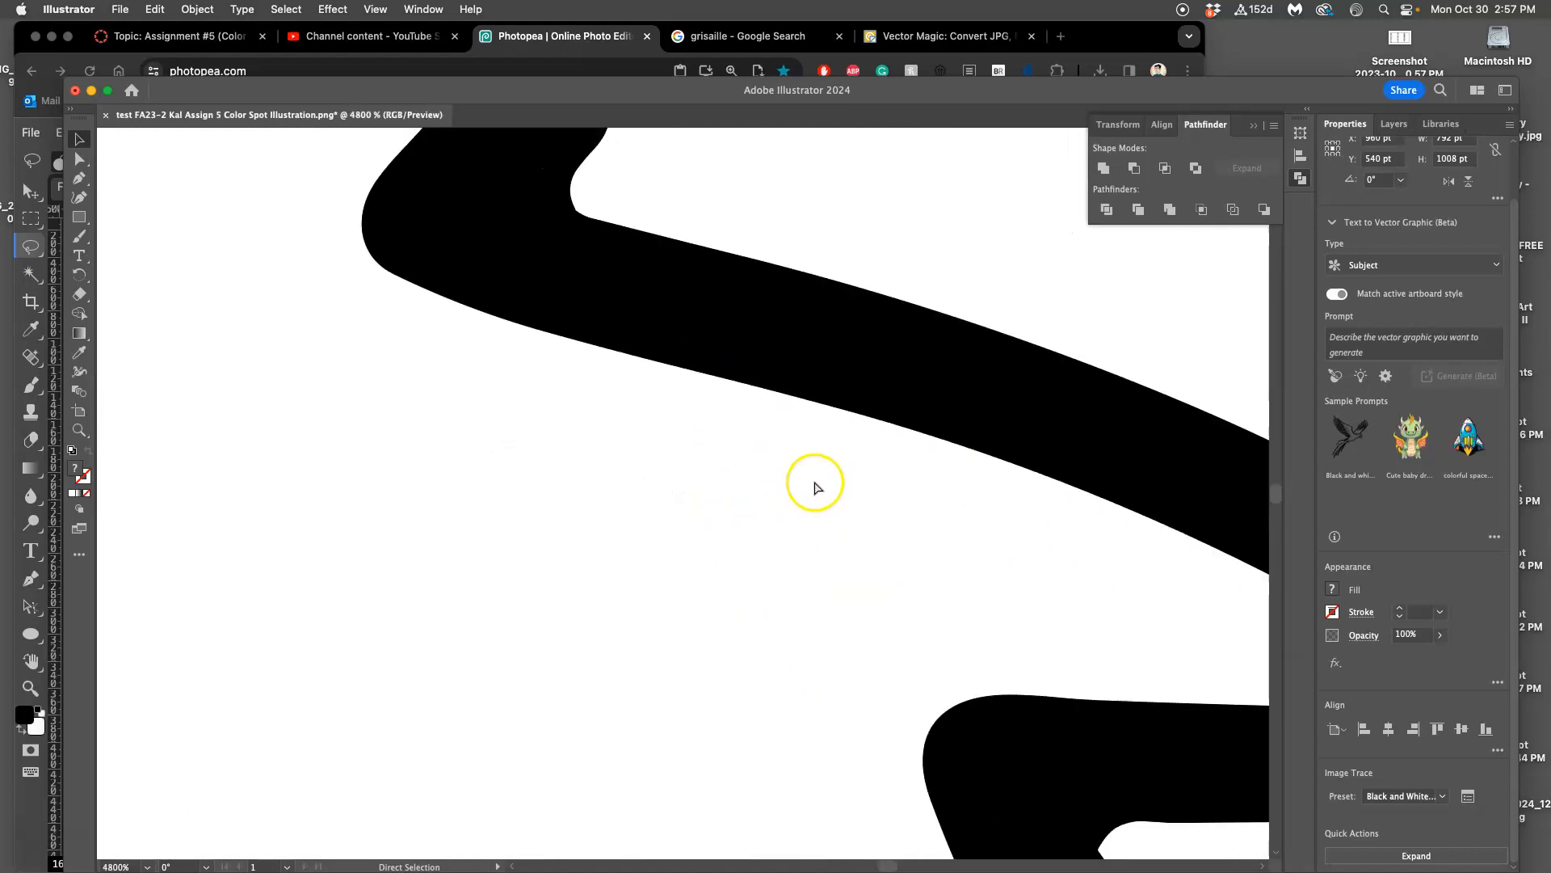
key("super+minus")
key("super+minus")
key("super+minus")
key("super+minus")
key("super+minus")
key("super+minus")
key("super+minus")
key("super+minus")
key("super+minus")
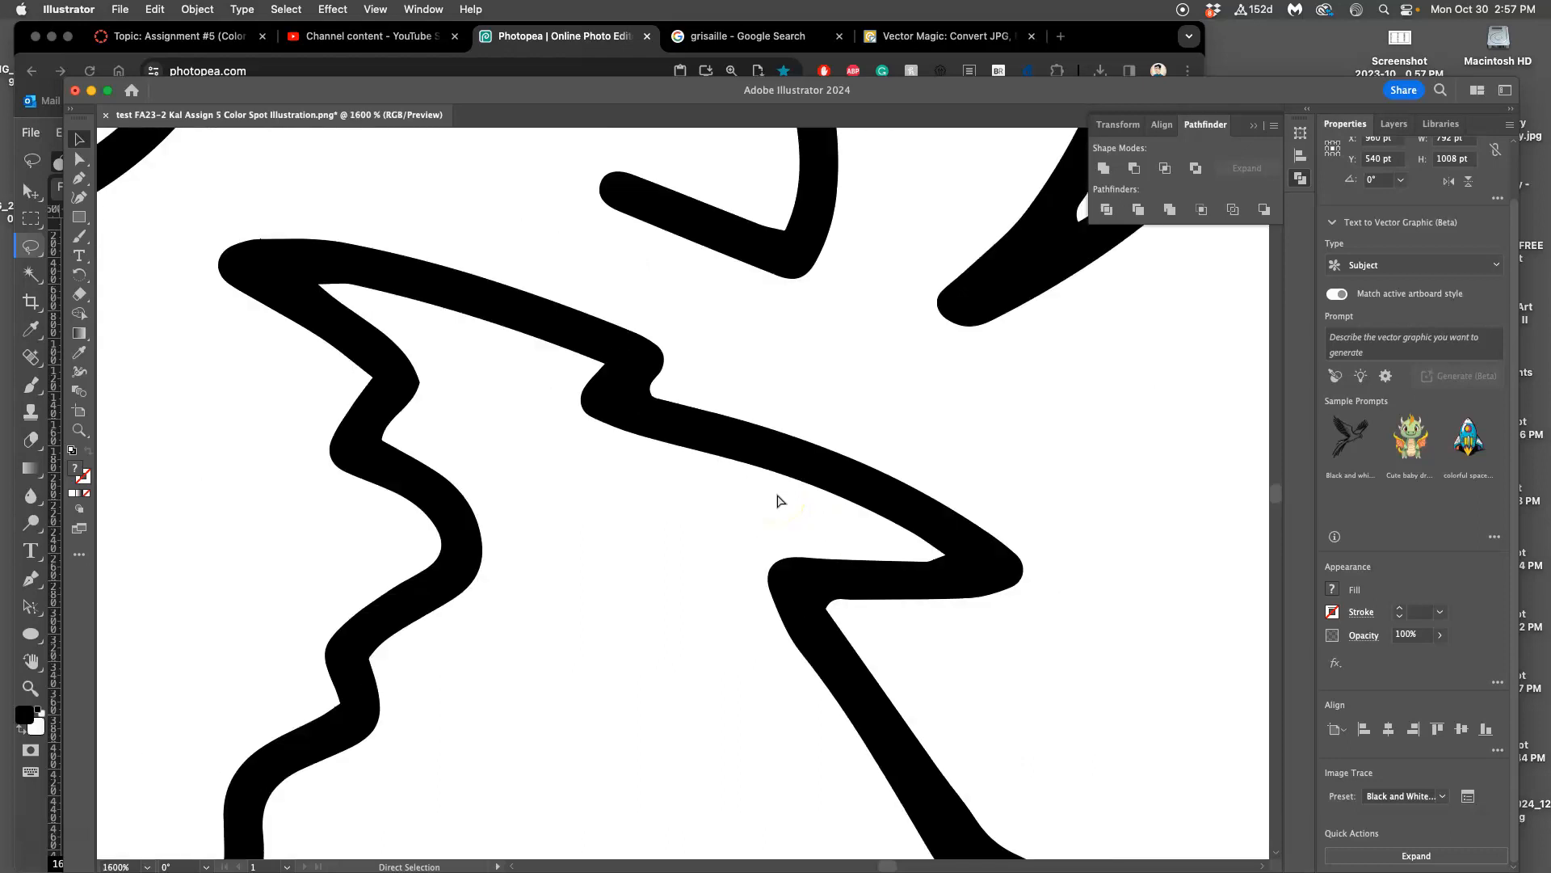
key("super+minus")
key("super+minus")
- Select the traced drawing and show its Image Trace settings with the advanced options expanded
key("v")
left_click(847, 517)
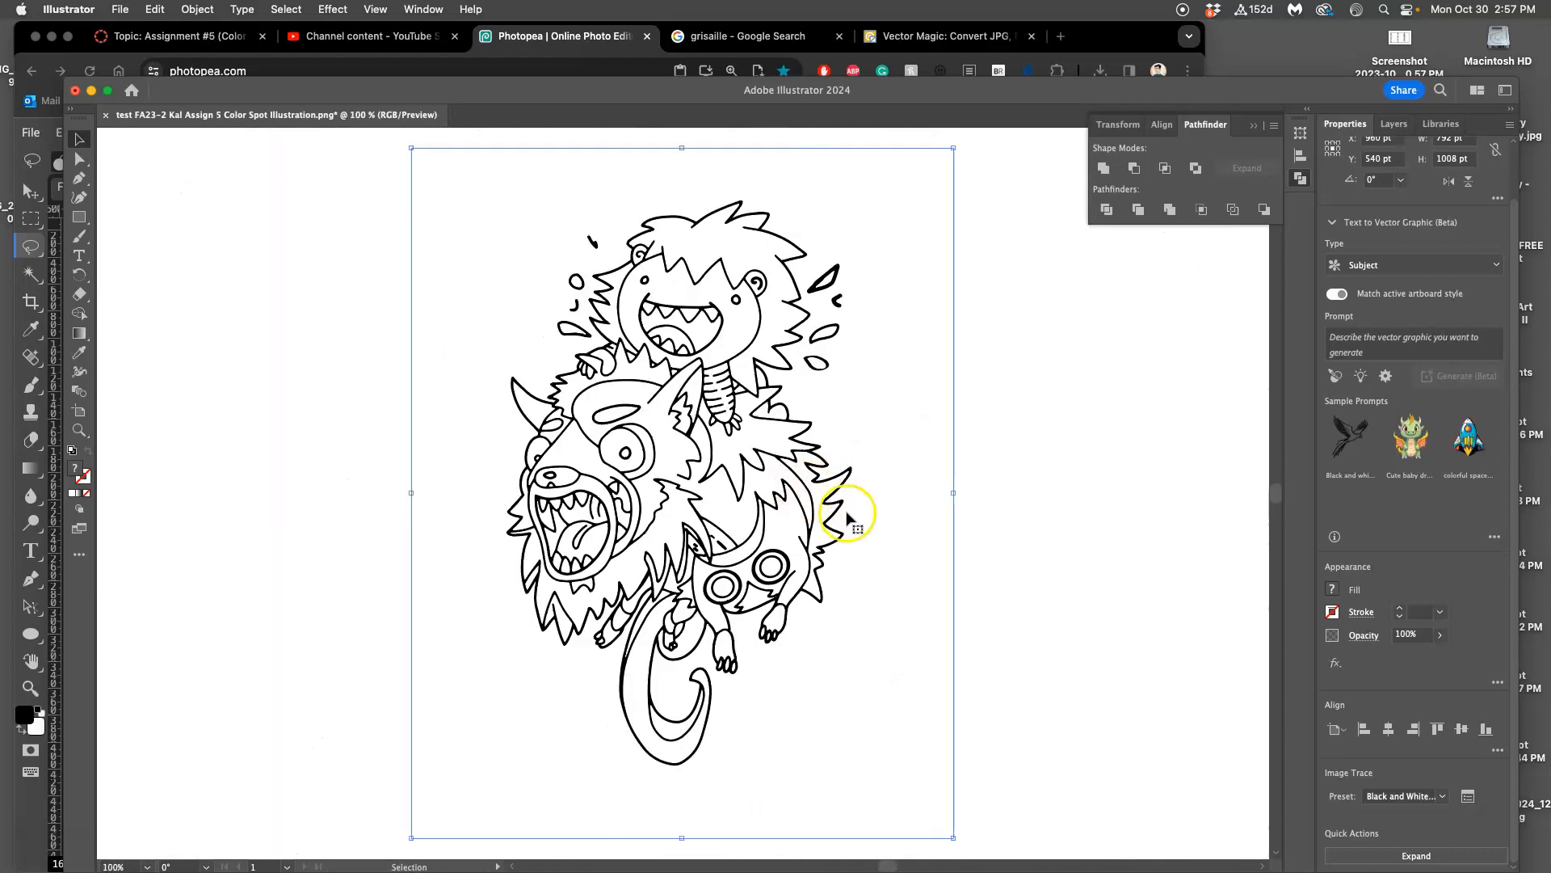
left_click(1469, 797)
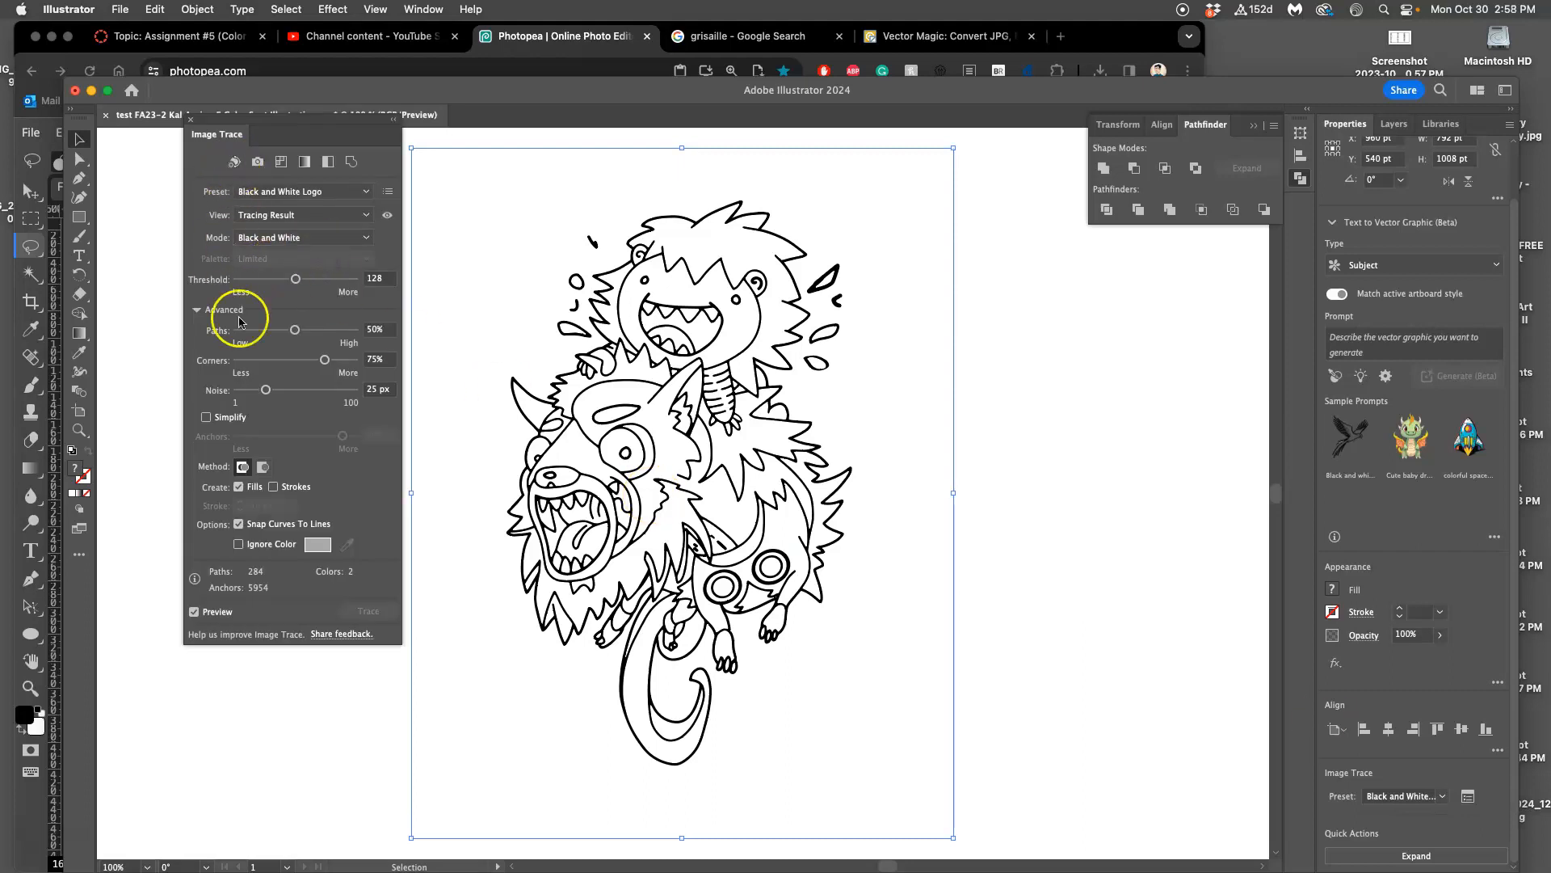
left_click(196, 311)
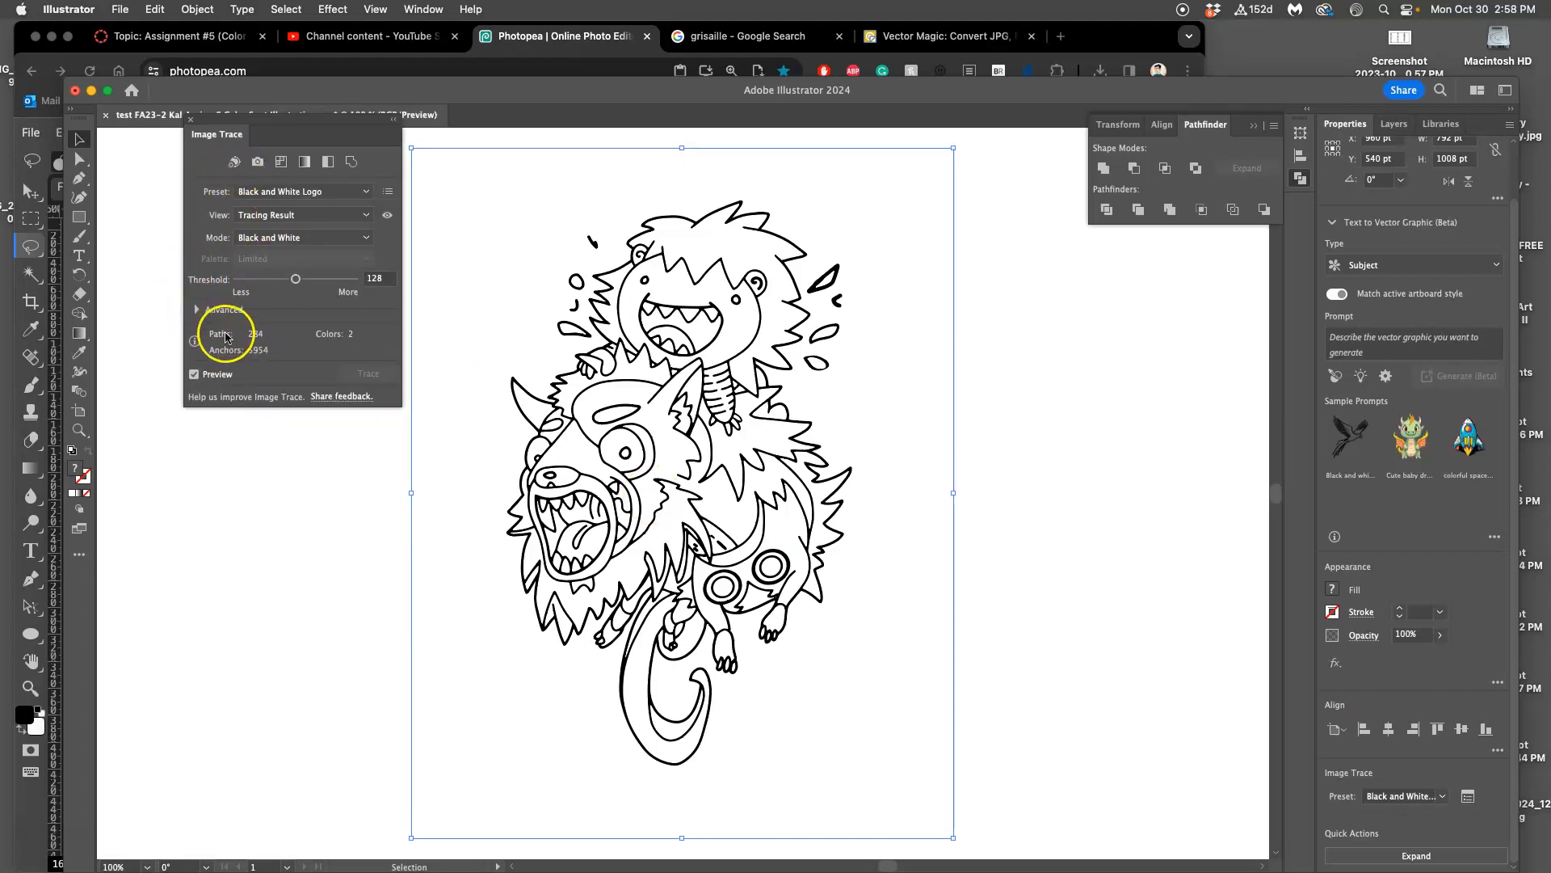
left_click(428, 8)
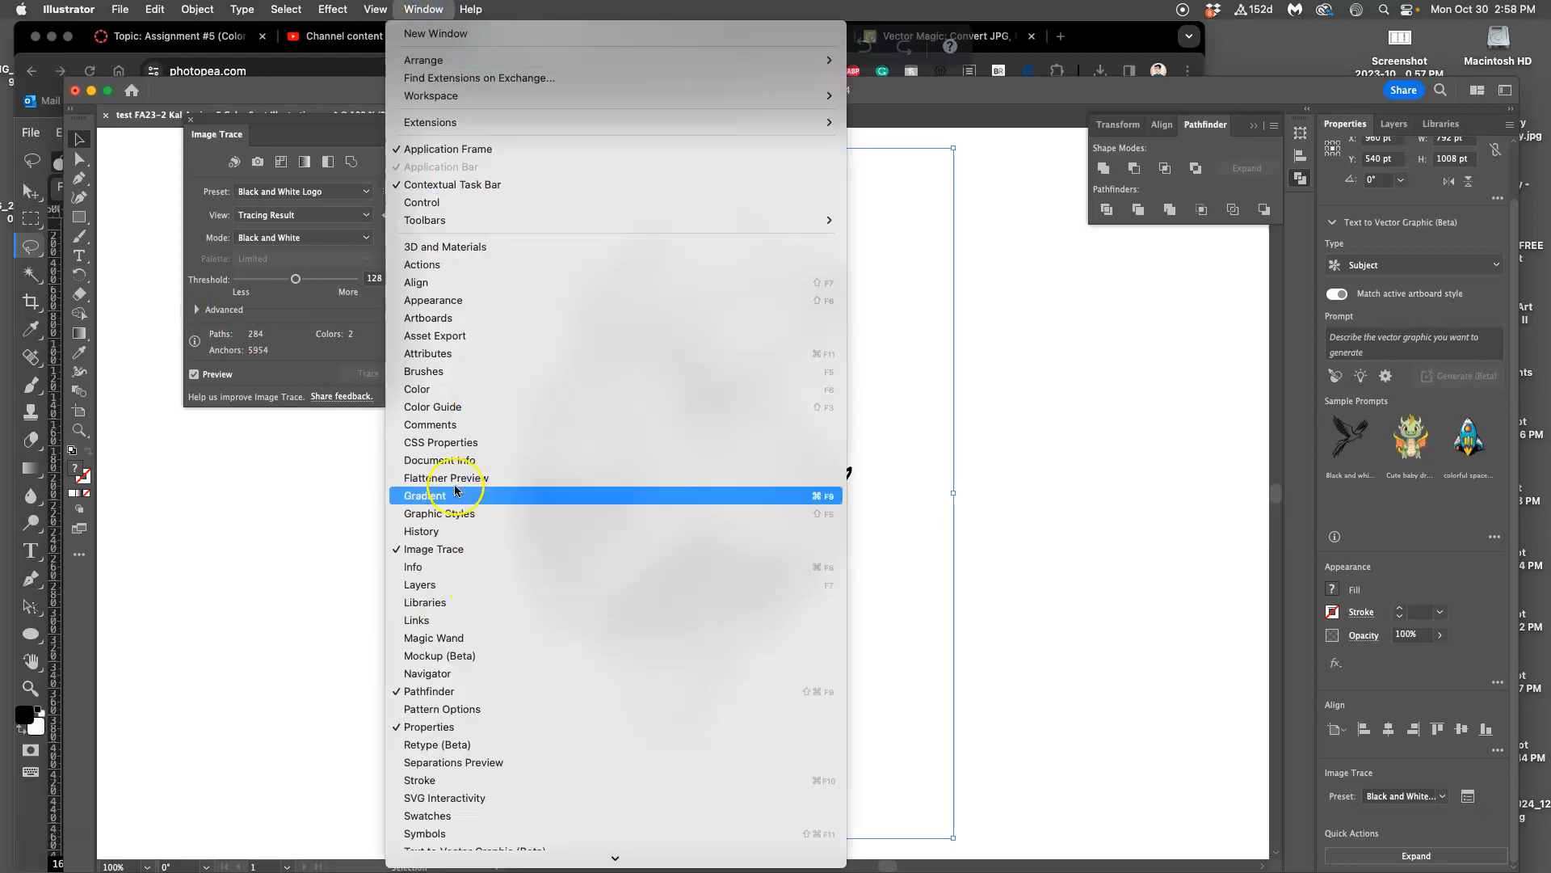
left_click(315, 133)
left_click(197, 310)
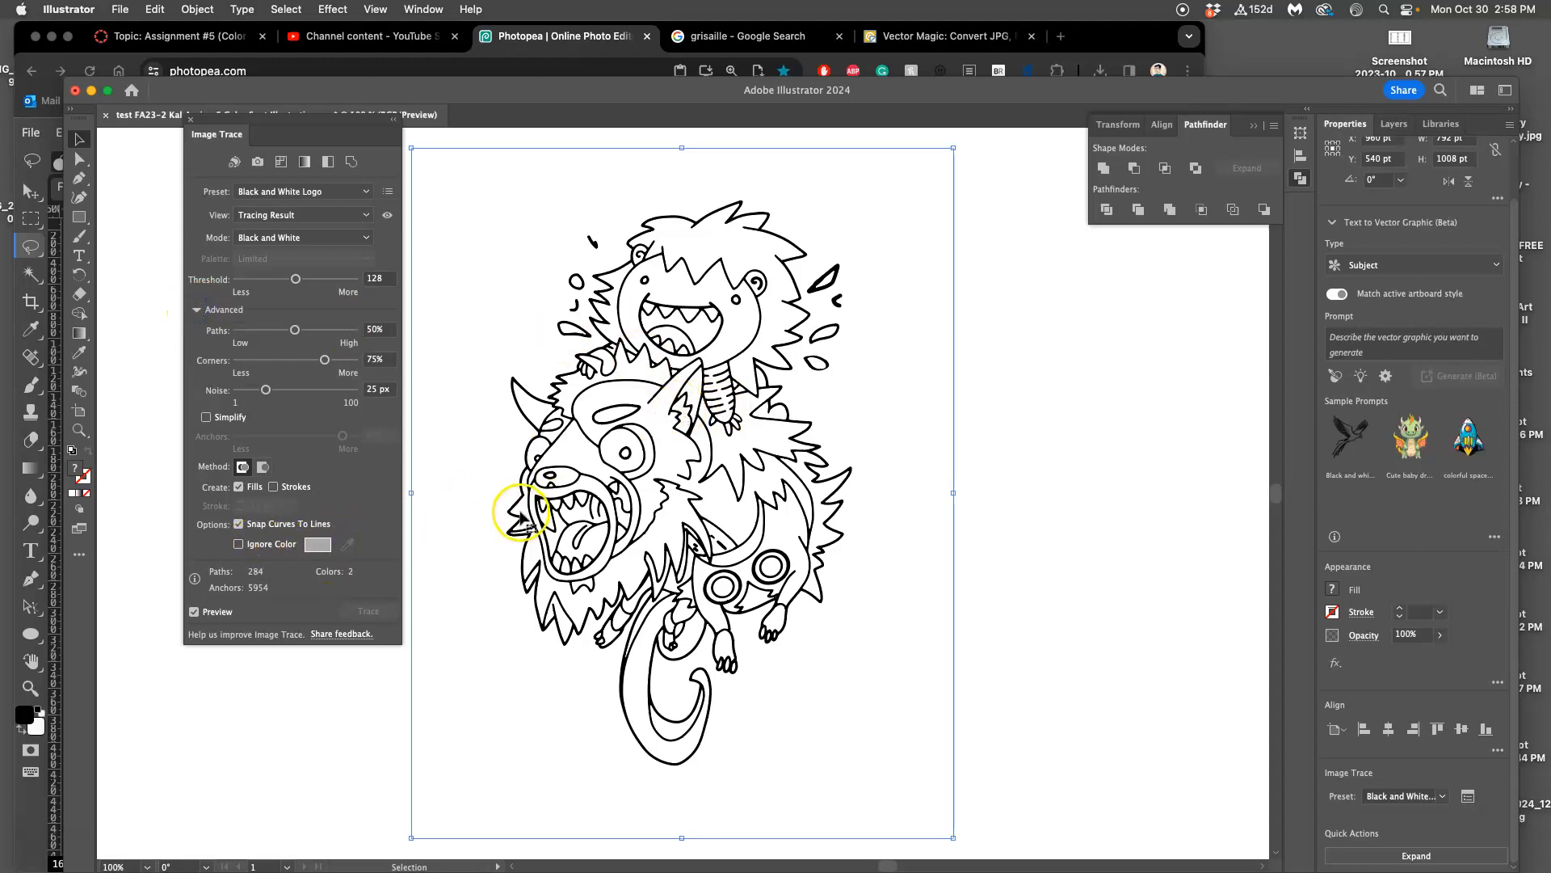
- Move the traced drawing past the artboard's right edge so it sits mostly on the empty canvas
key("super+minus")
key("super+minus")
mouse_move(693, 436)
left_mouse_down()
mouse_move(953, 468)
mouse_move(1026, 404)
mouse_move(1088, 416)
left_mouse_up()
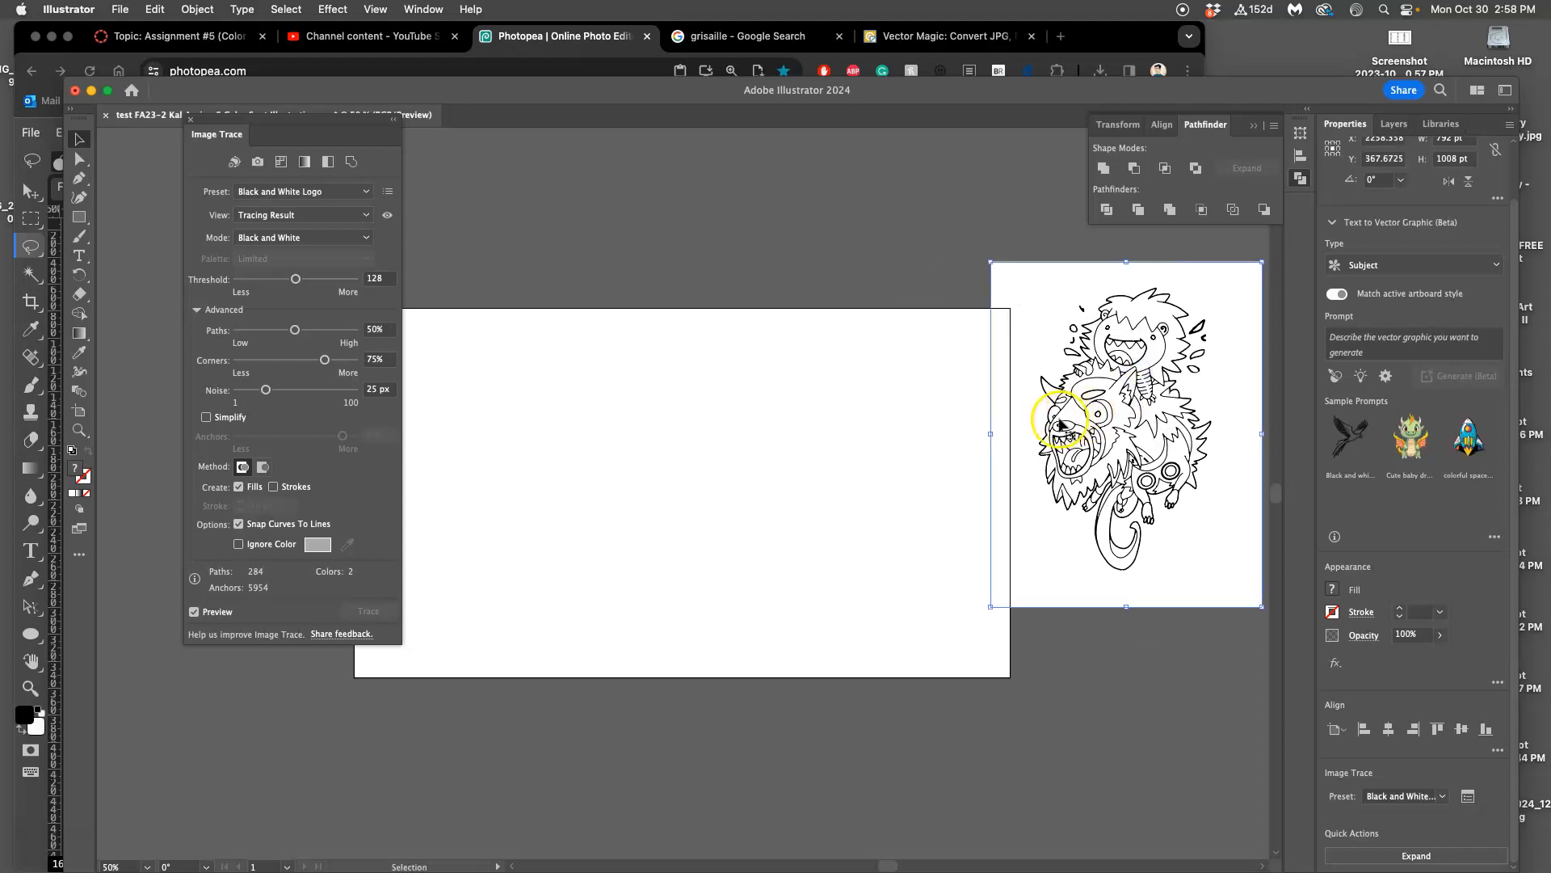
- Turn on Ignore Color for white in the drawing's image trace
scroll(1047, 418, "right", 10)
key("super+plus")
key("super+plus")
key("super+plus")
key("super+plus")
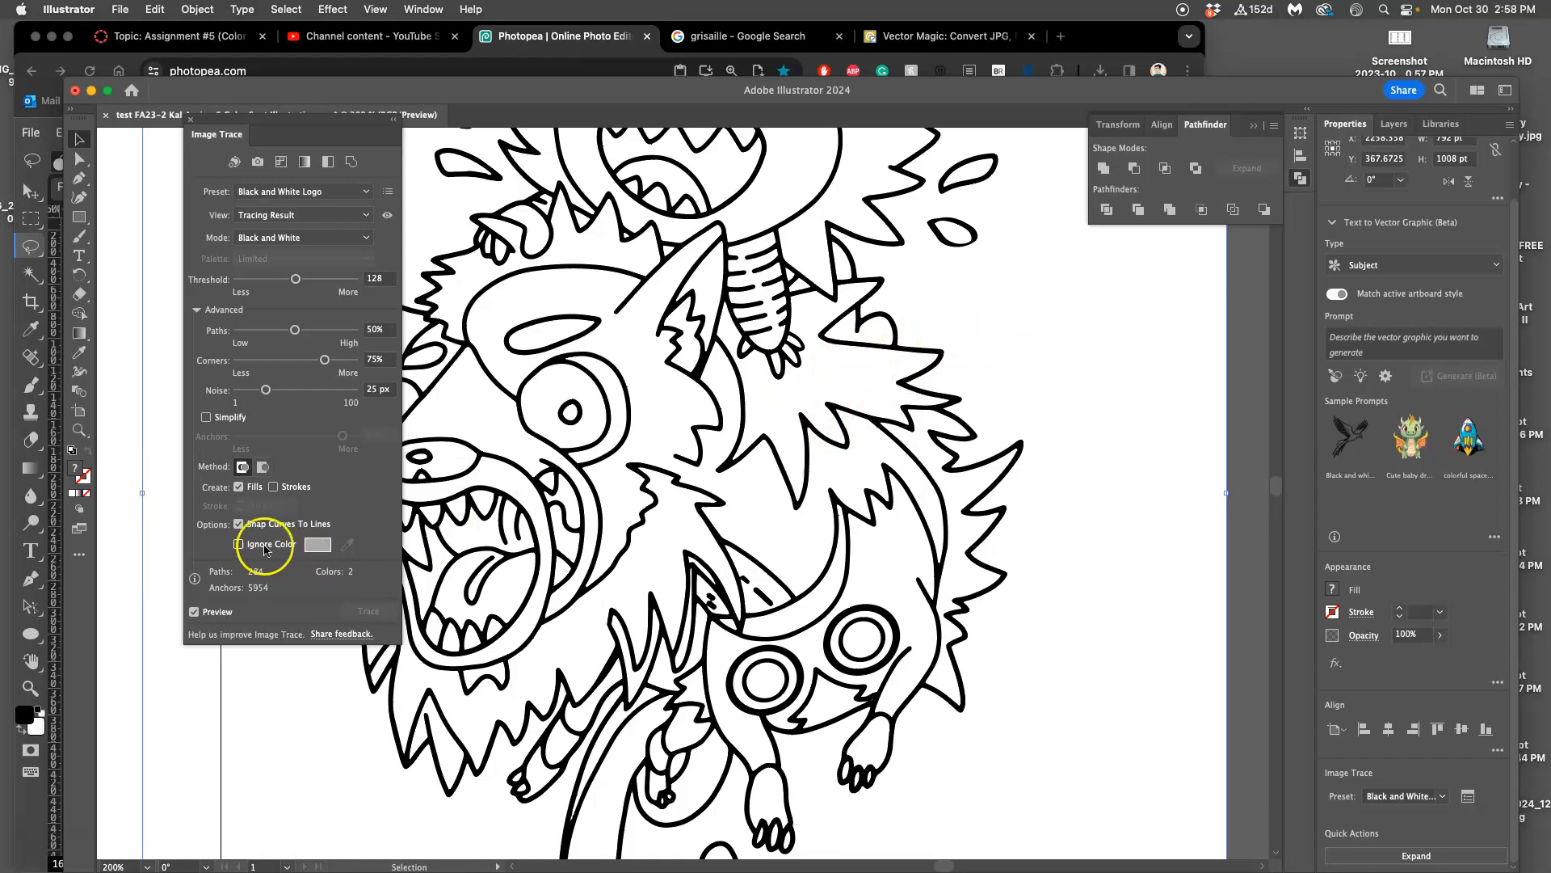
left_click(239, 546)
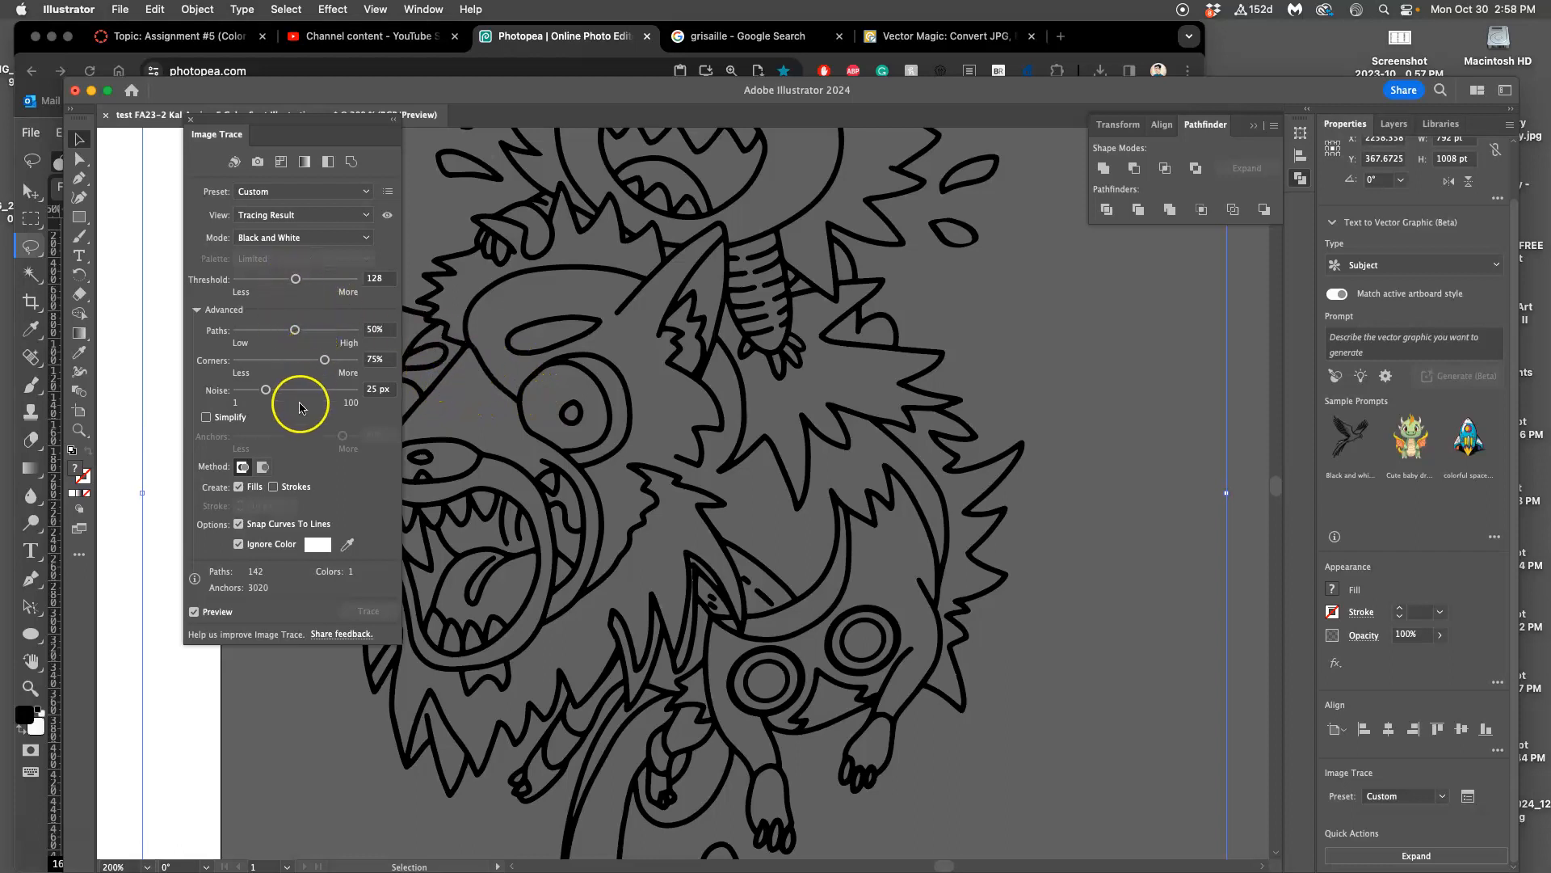
- Set the trace threshold to 45 while checking the fine line details in the creature's fur
scroll(674, 445, "up", 10)
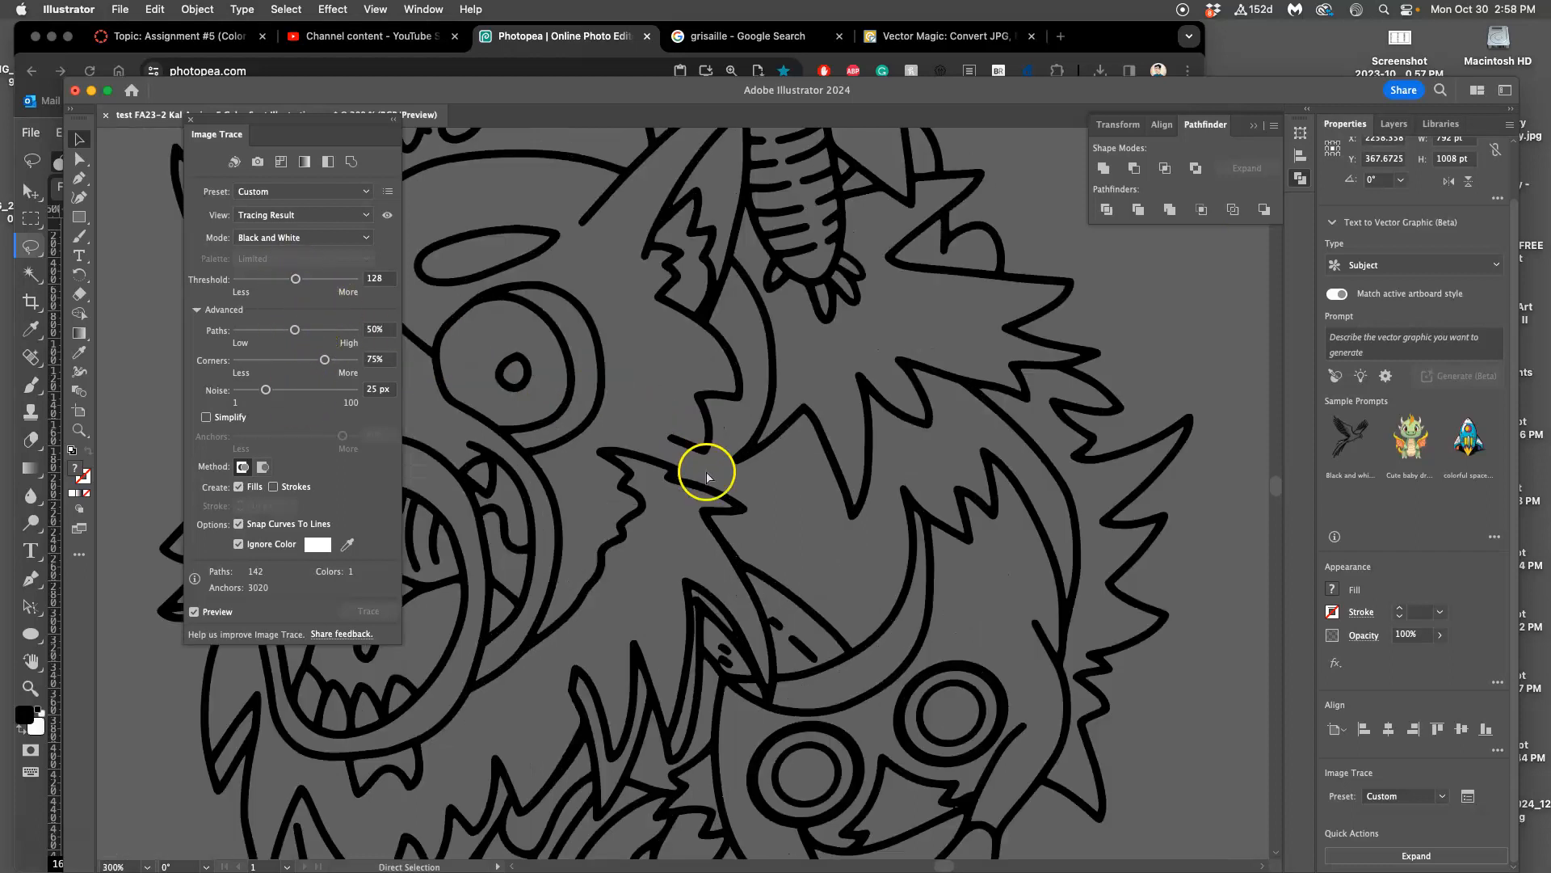
scroll(745, 585, "down", 10)
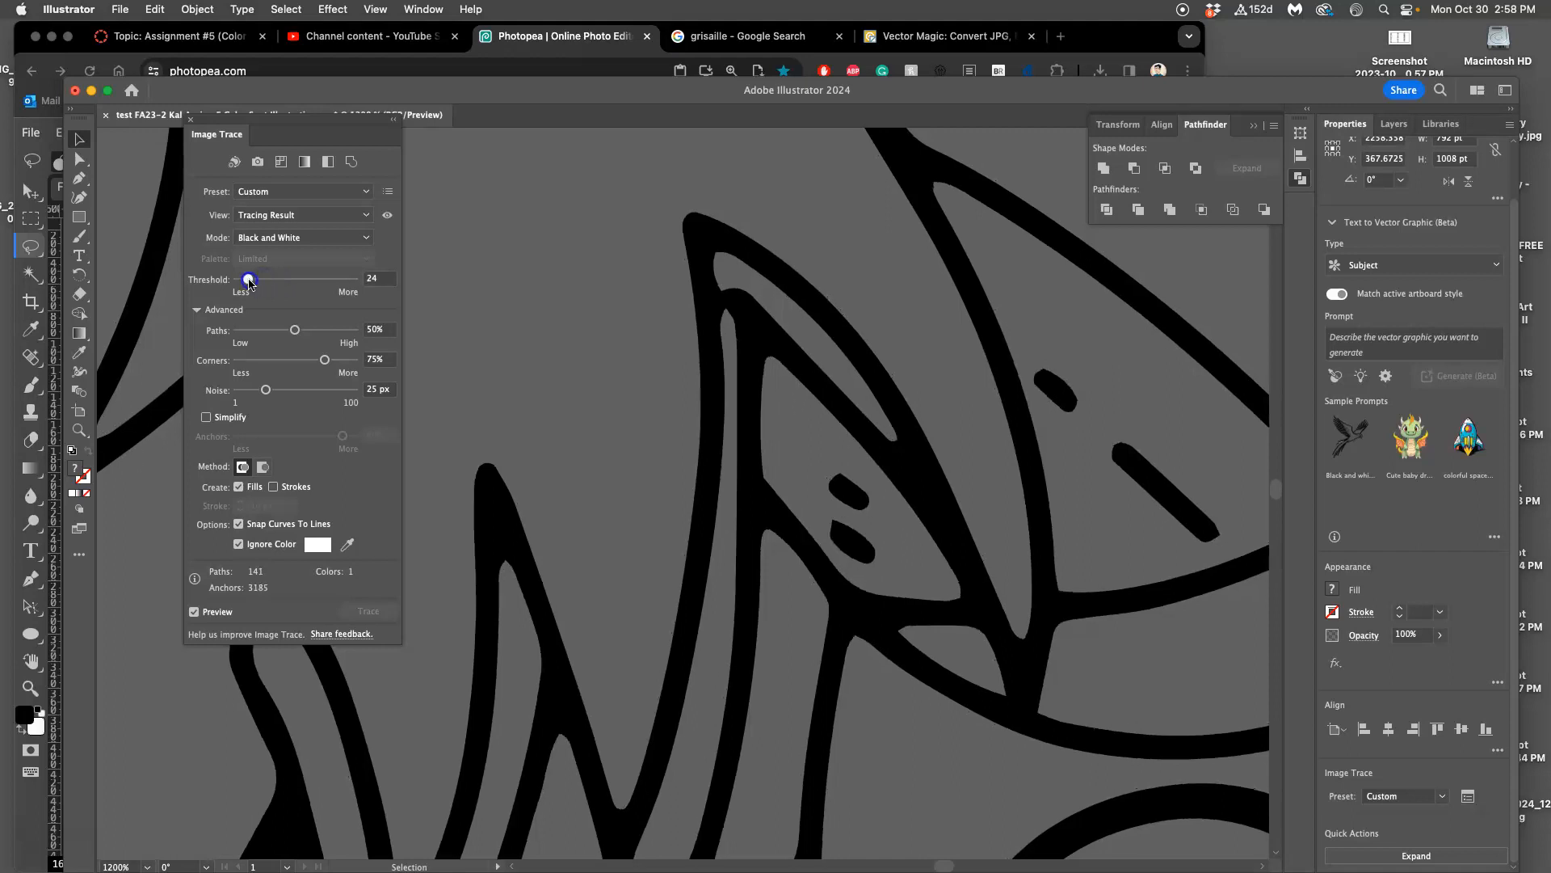
left_click_drag(248, 281, 258, 283)
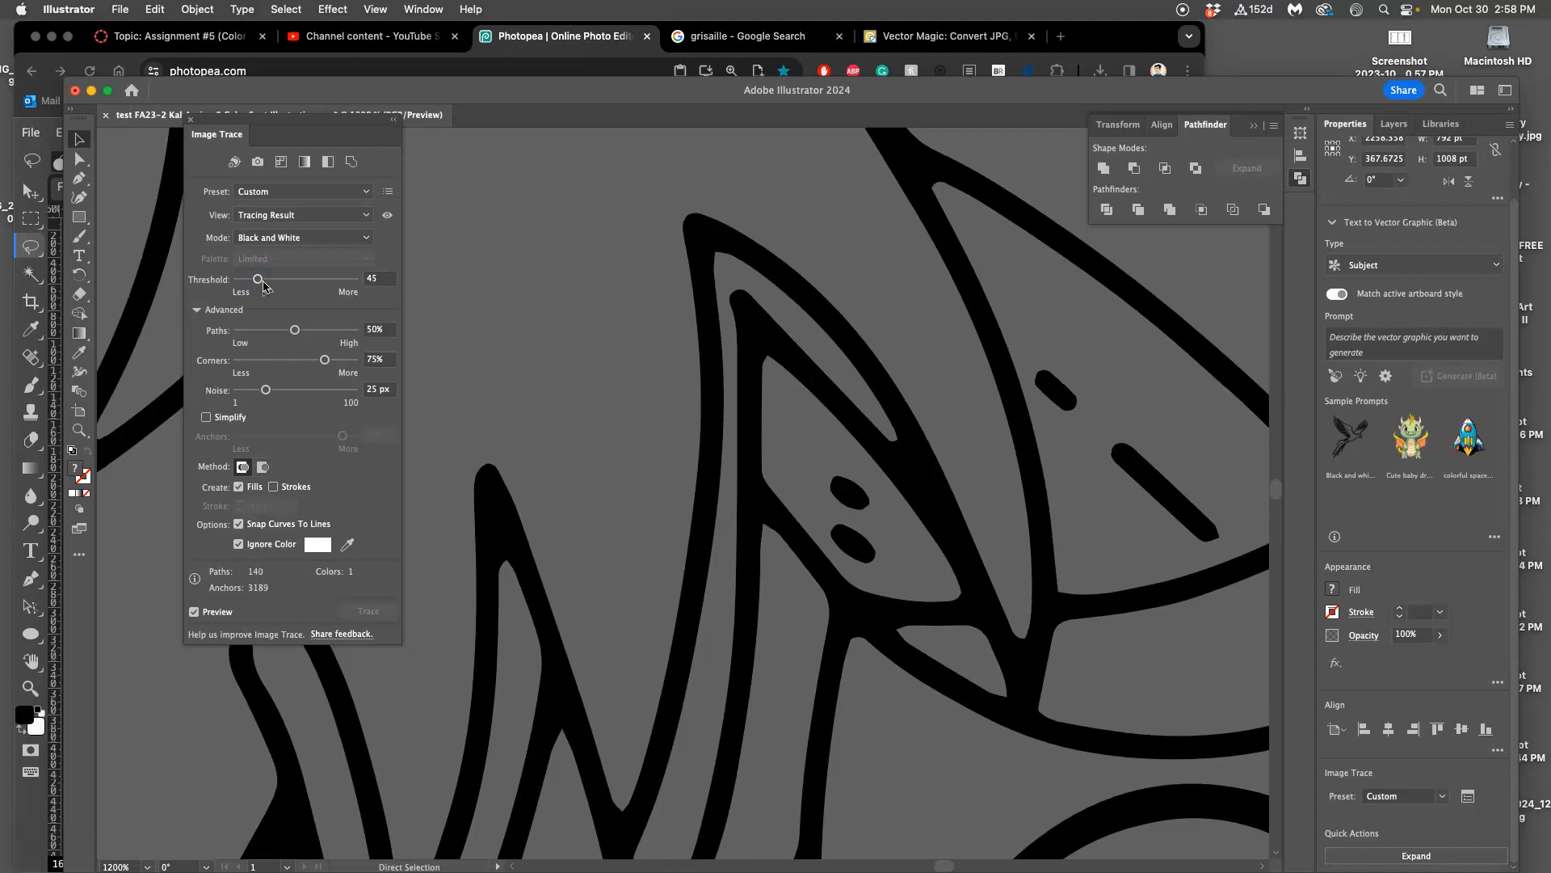
scroll(346, 294, "down", 10)
scroll(578, 333, "left", 2)
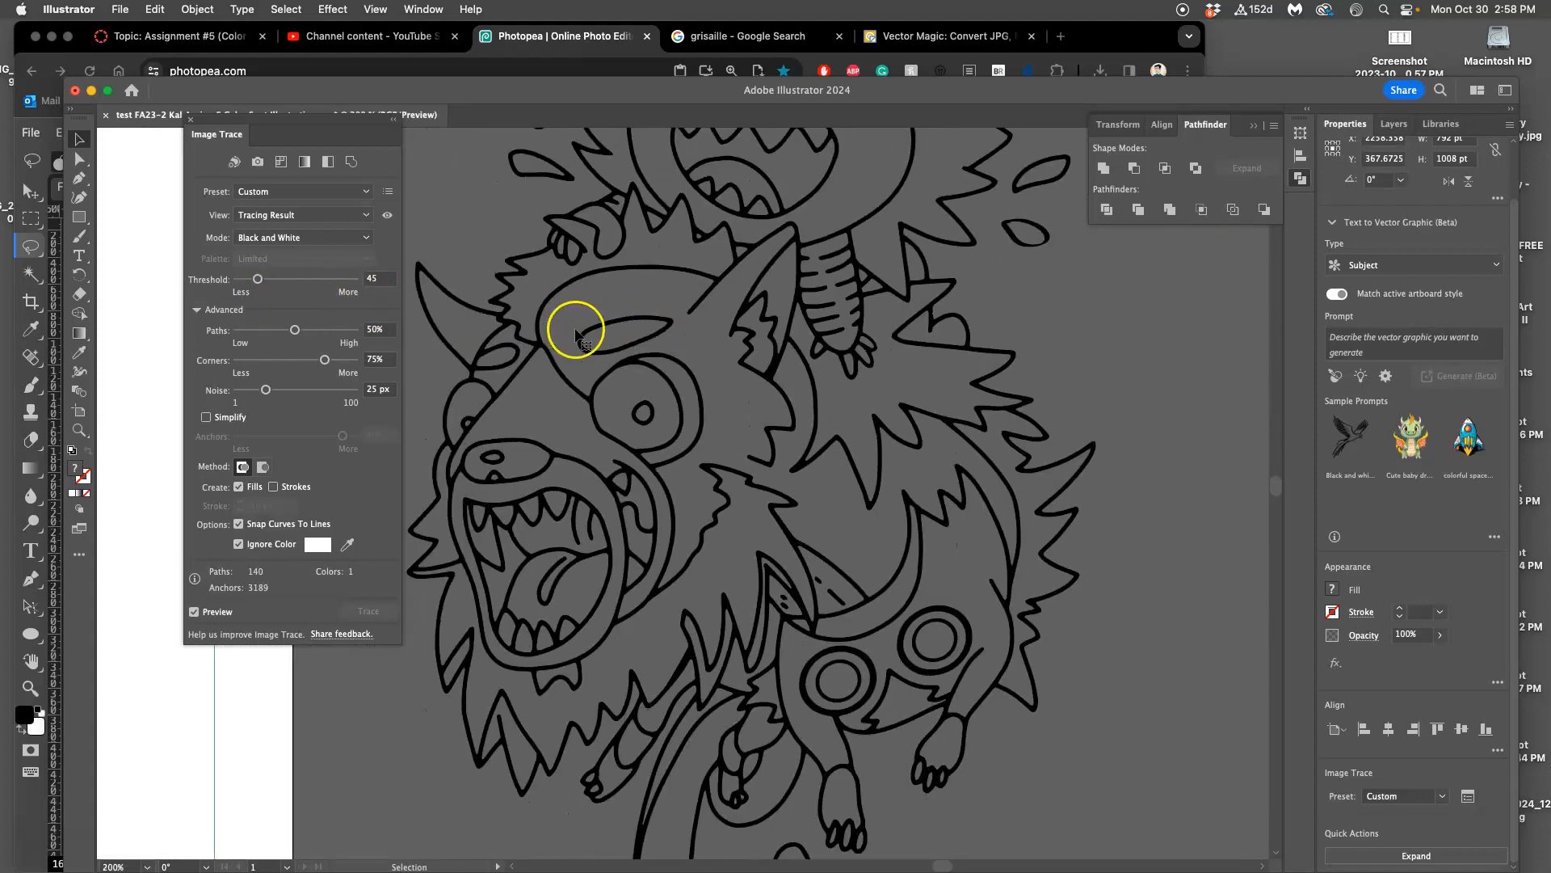
- Turn on Simplify for the image trace and try its anchors at 15%, checking the lines of both creatures
scroll(606, 331, "up", 6)
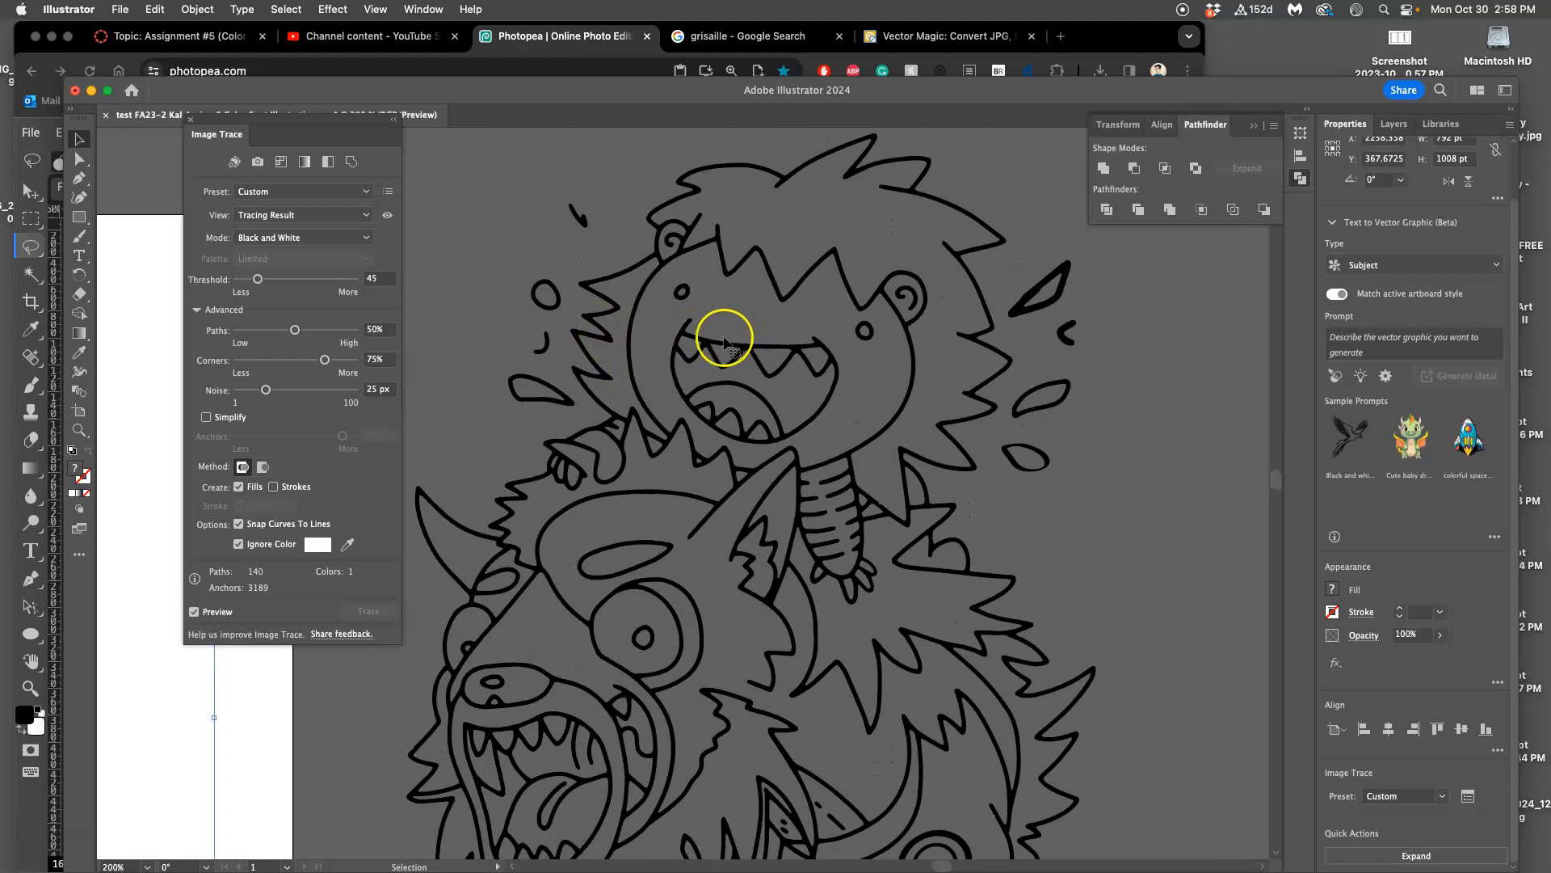
scroll(727, 340, "down", 13)
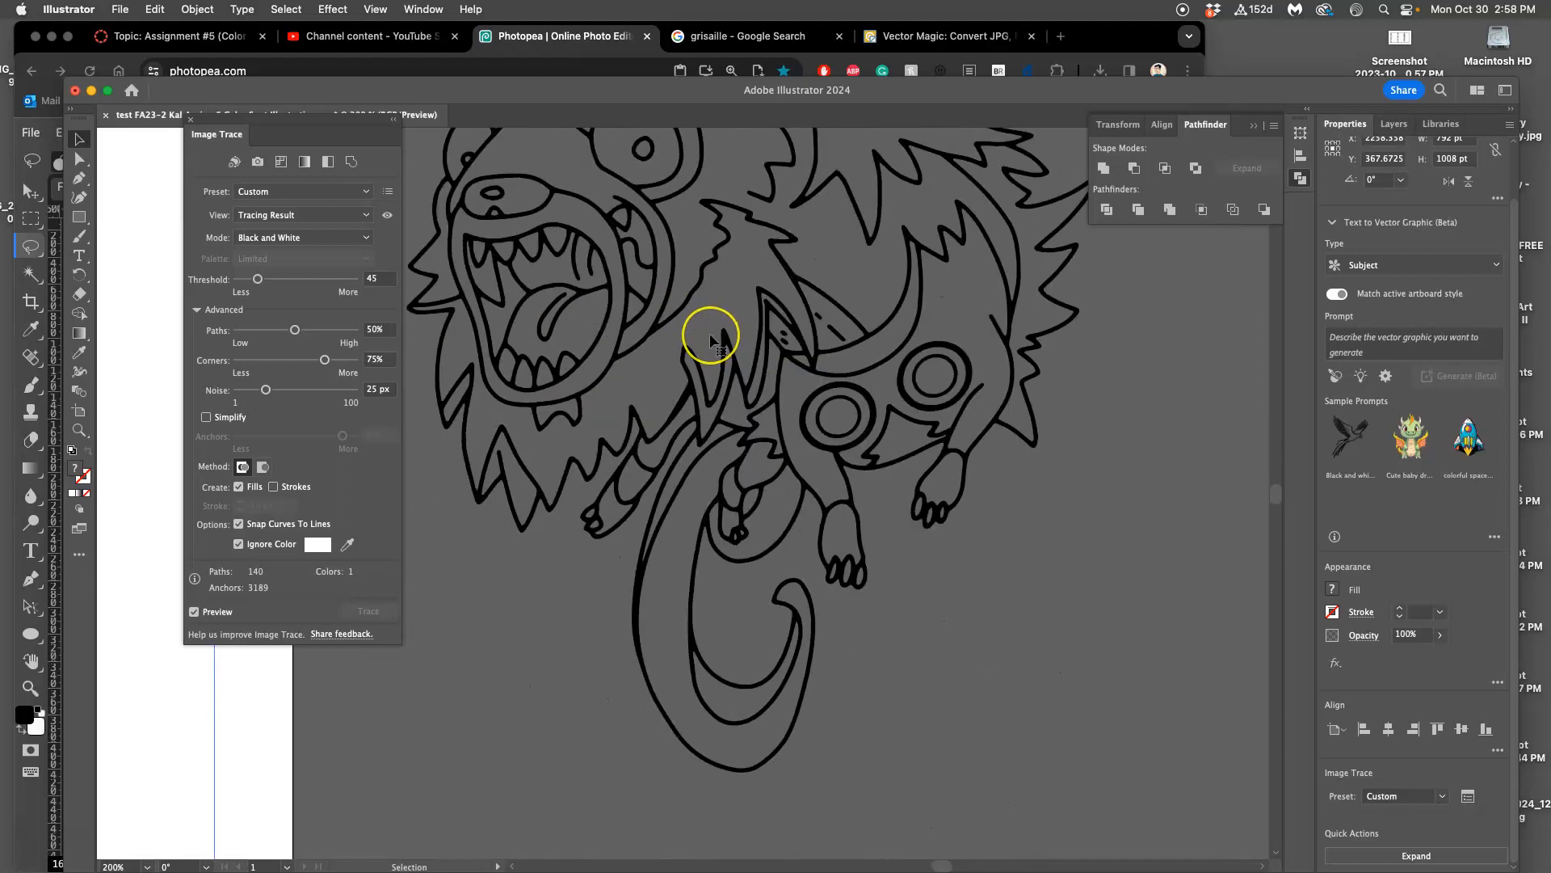
scroll(709, 332, "up", 6)
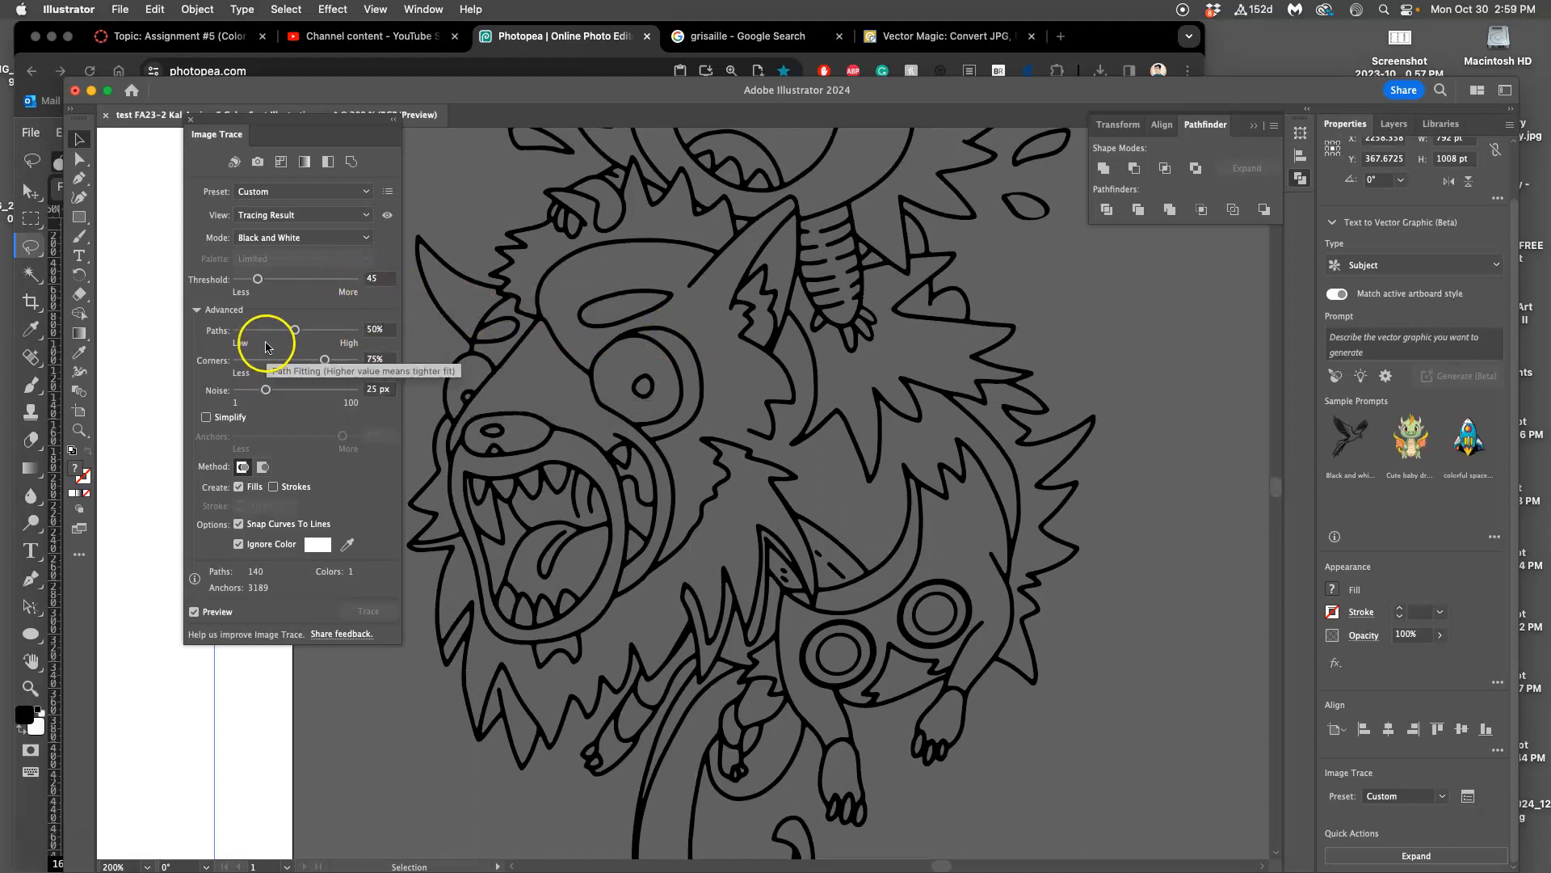
scroll(729, 359, "up", 10)
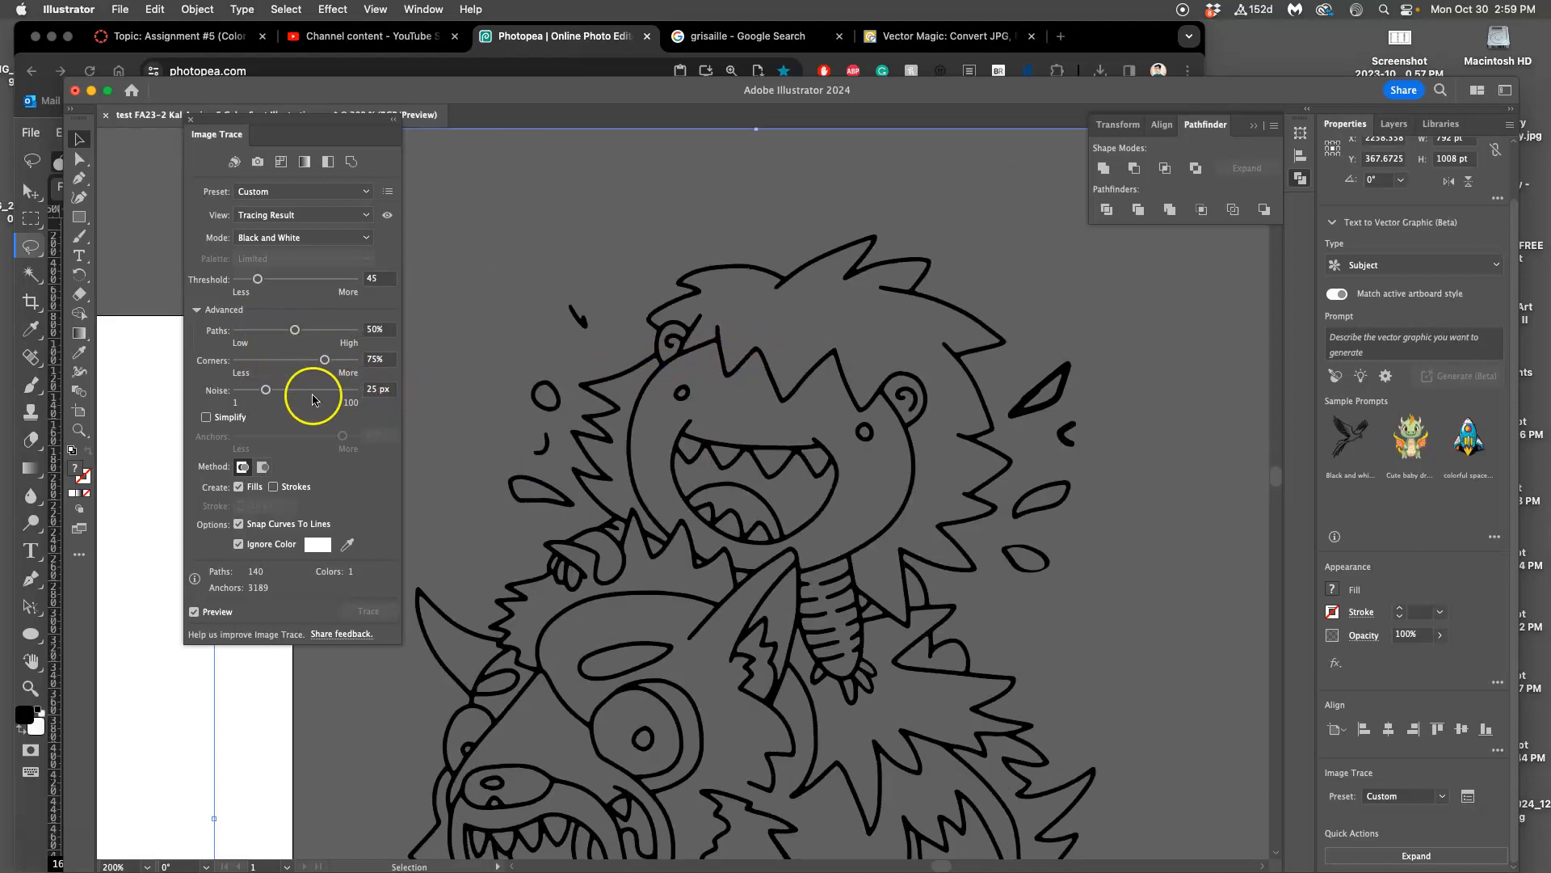
left_click(207, 417)
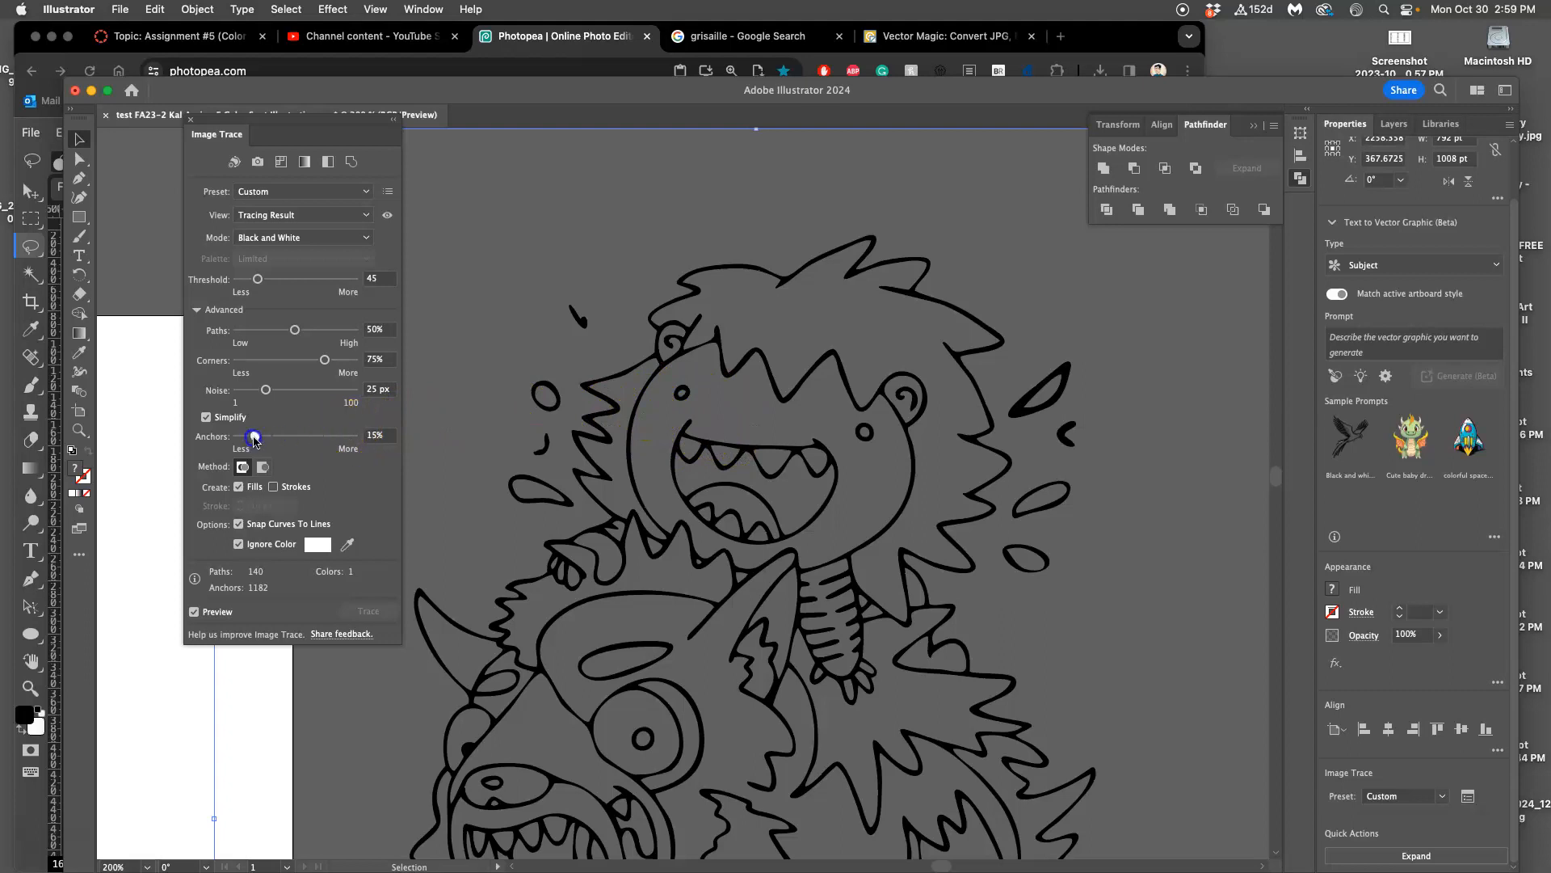
scroll(496, 409, "down", 15)
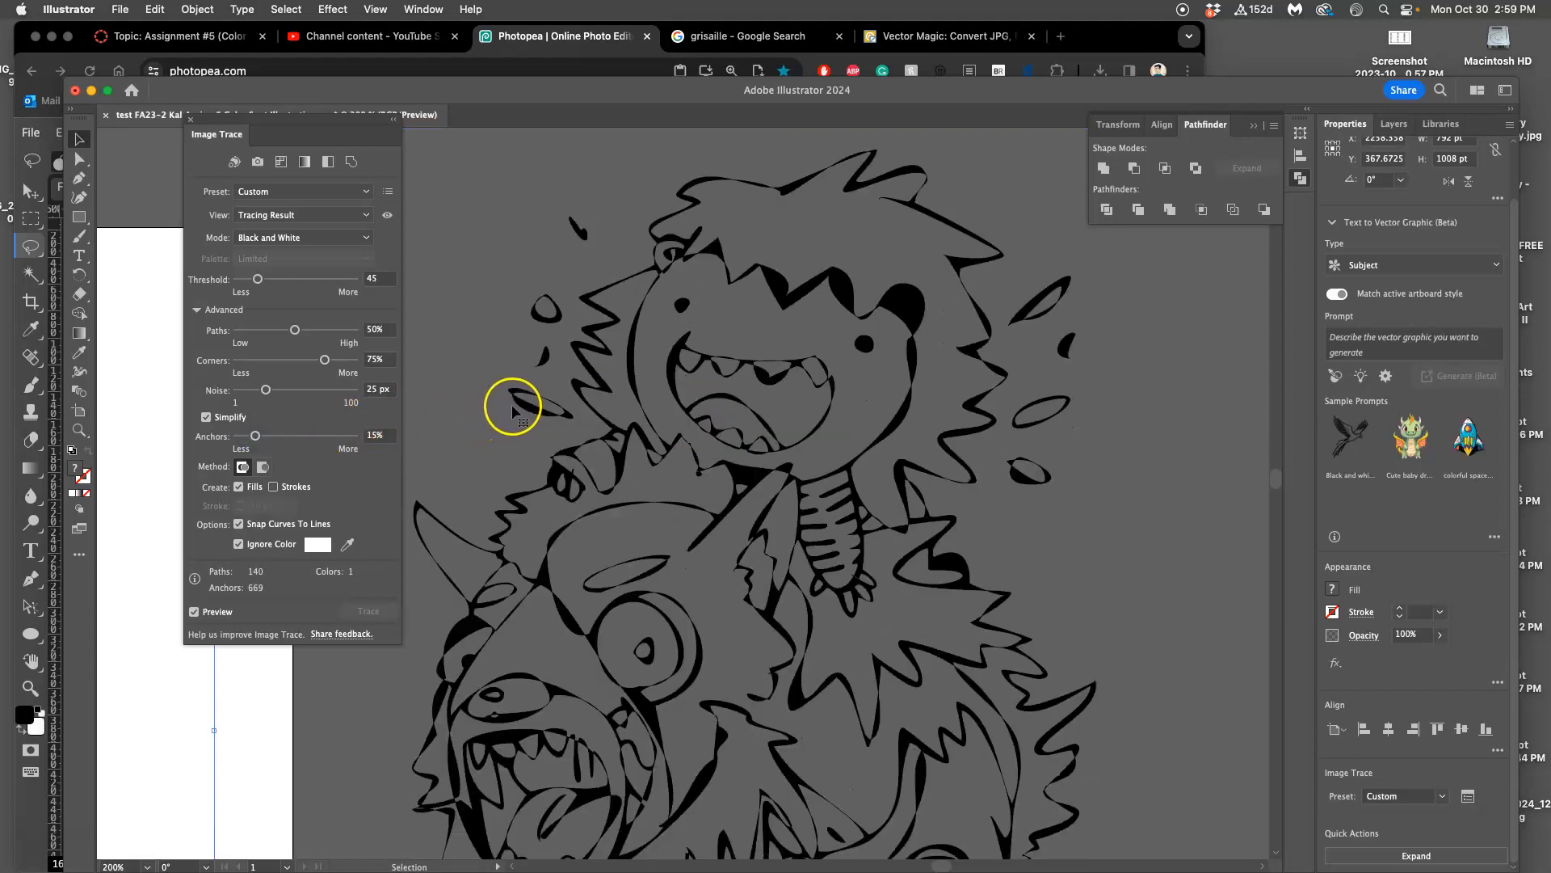
scroll(596, 391, "up", 8)
scroll(609, 396, "up", 10)
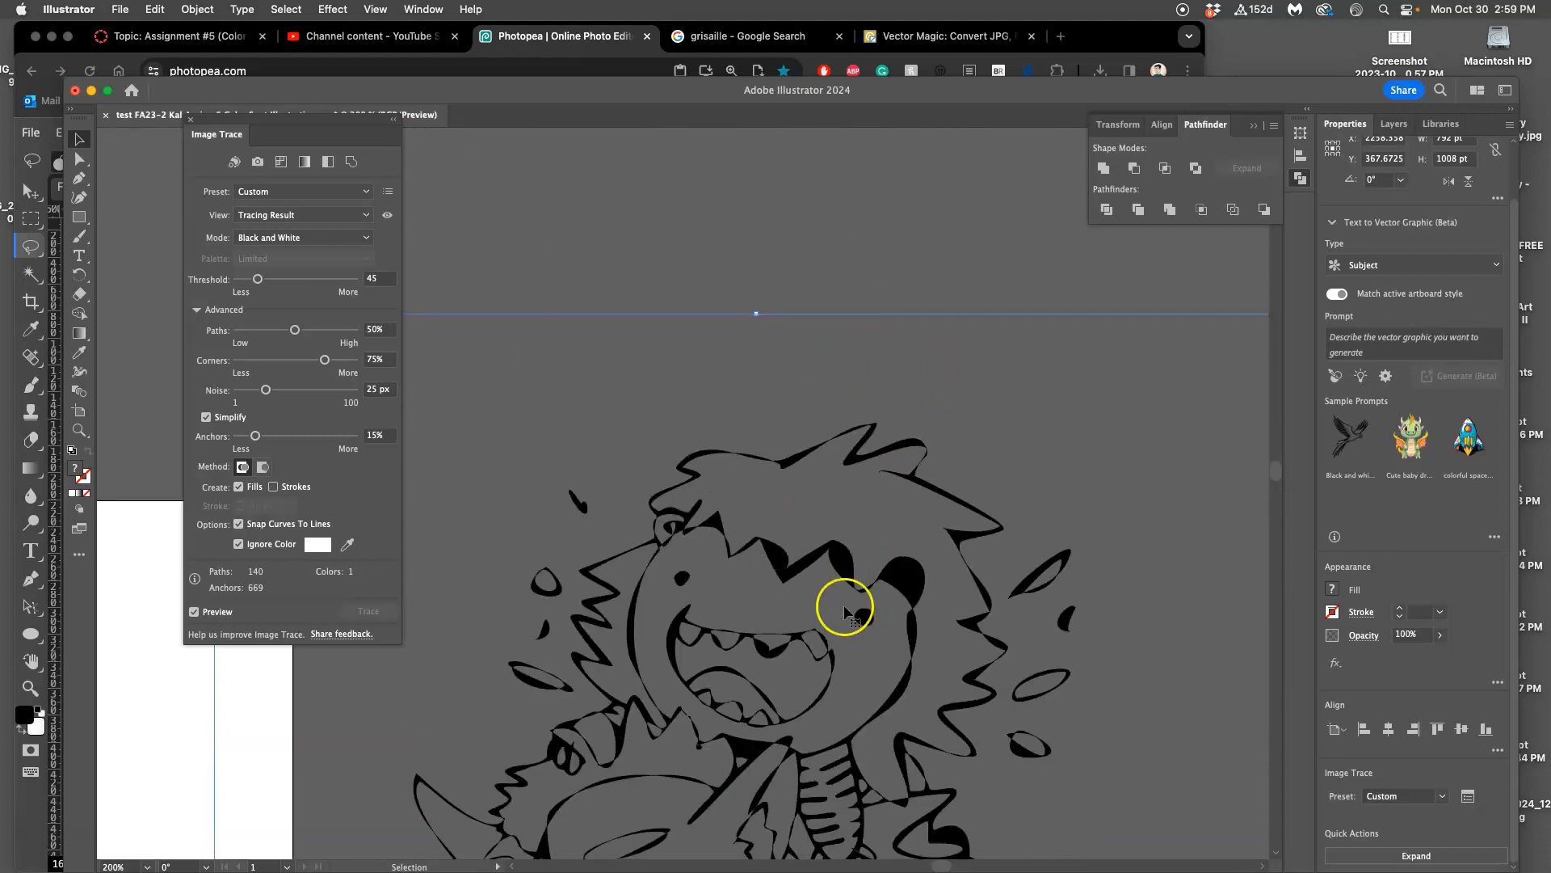
- Set the trace's simplify anchors to 93% and check the outlines around the beast's face and fur
left_click_drag(362, 436, 345, 437)
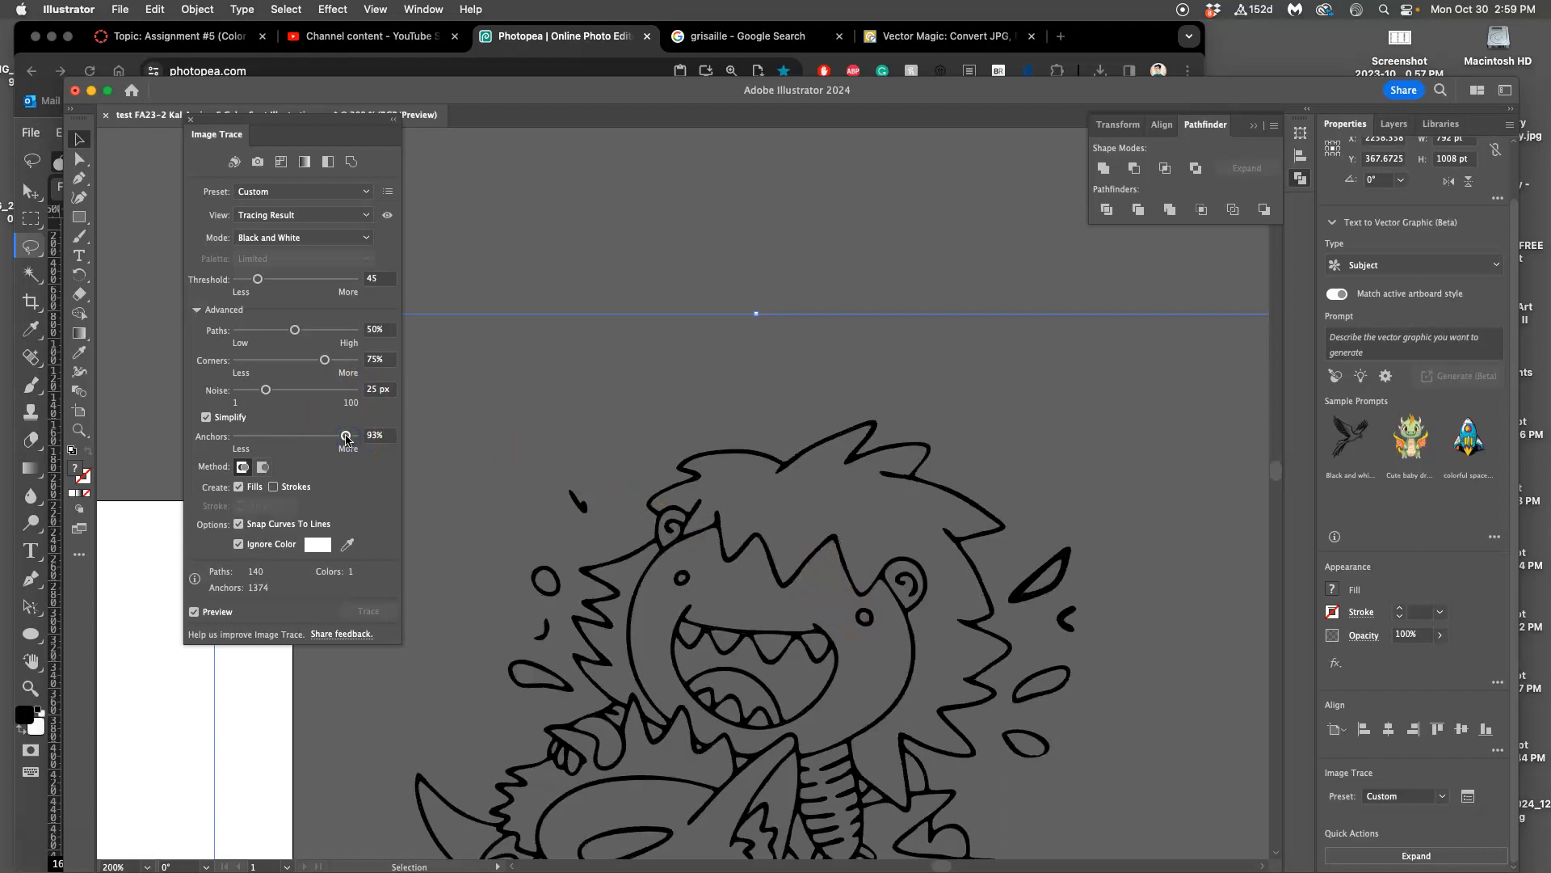
scroll(501, 470, "down", 5)
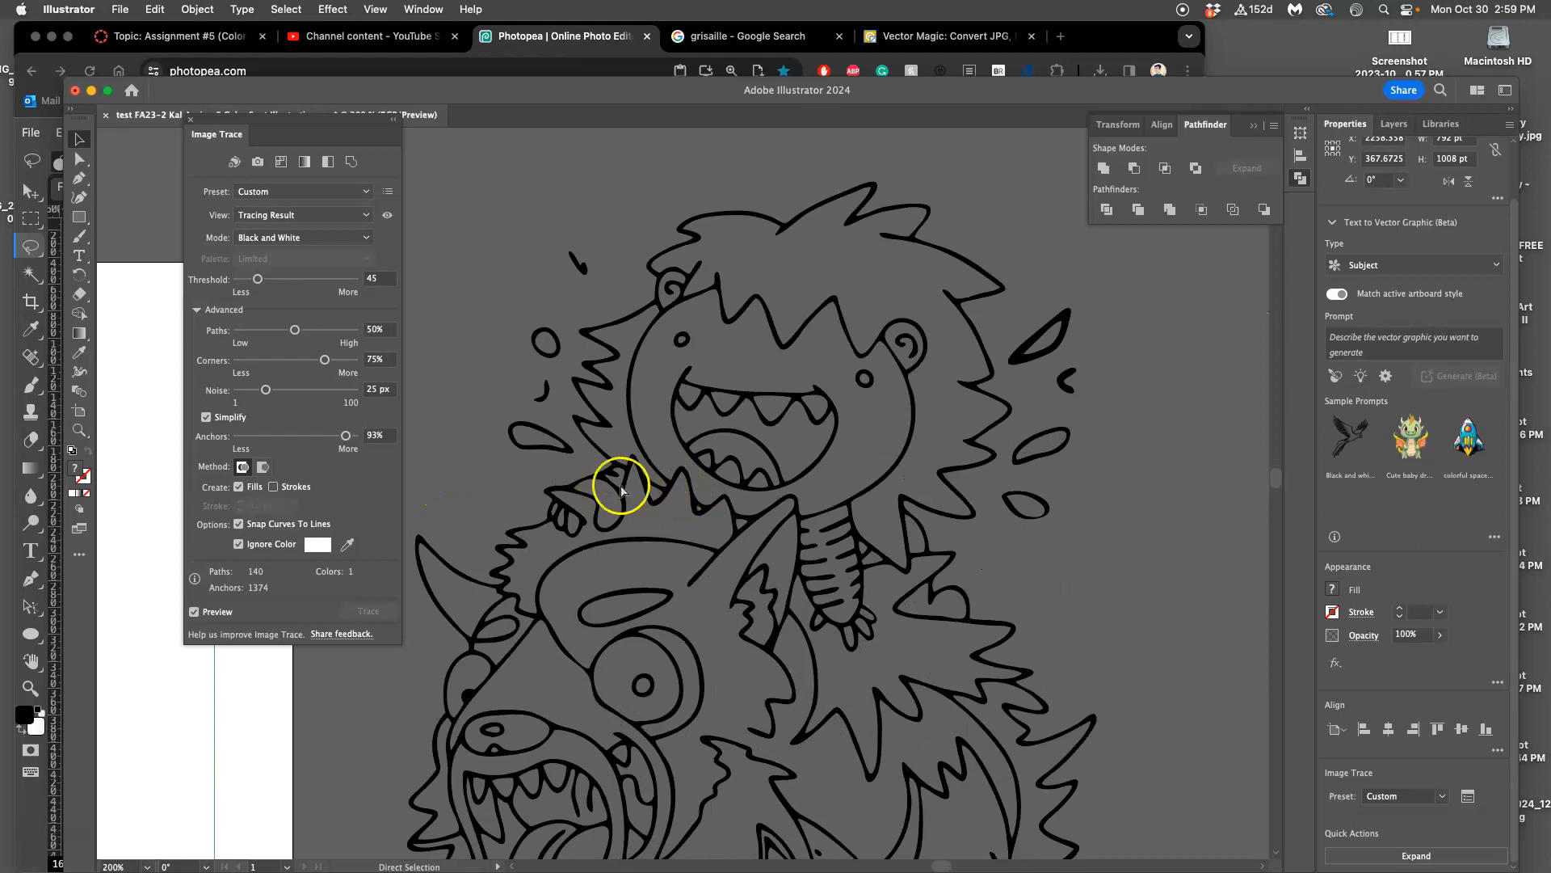
key("super+plus")
key("super+plus")
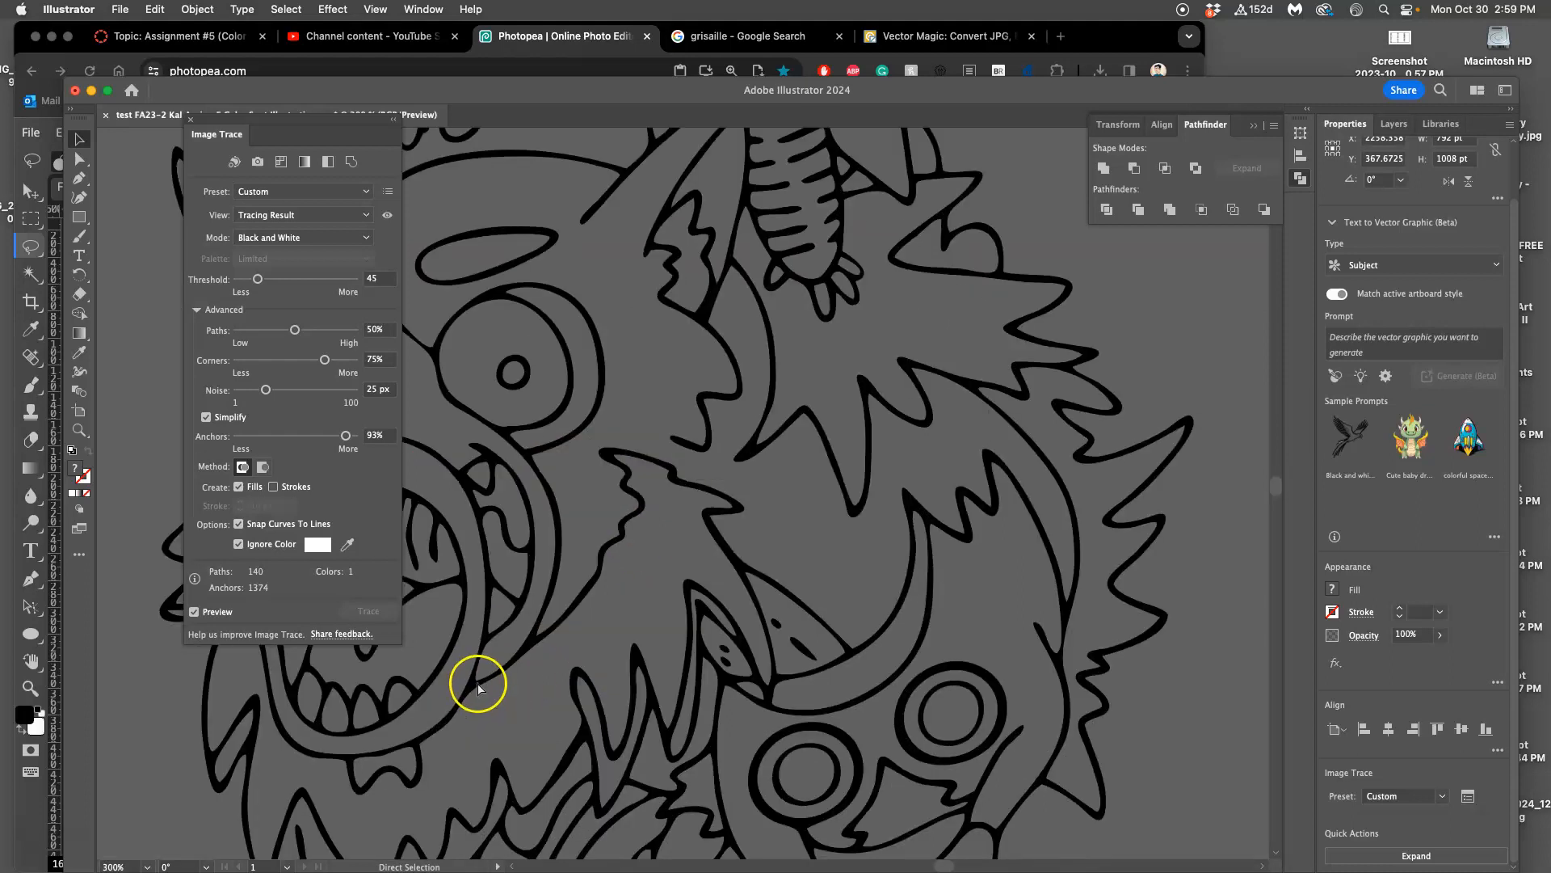
scroll(483, 660, "left", 8)
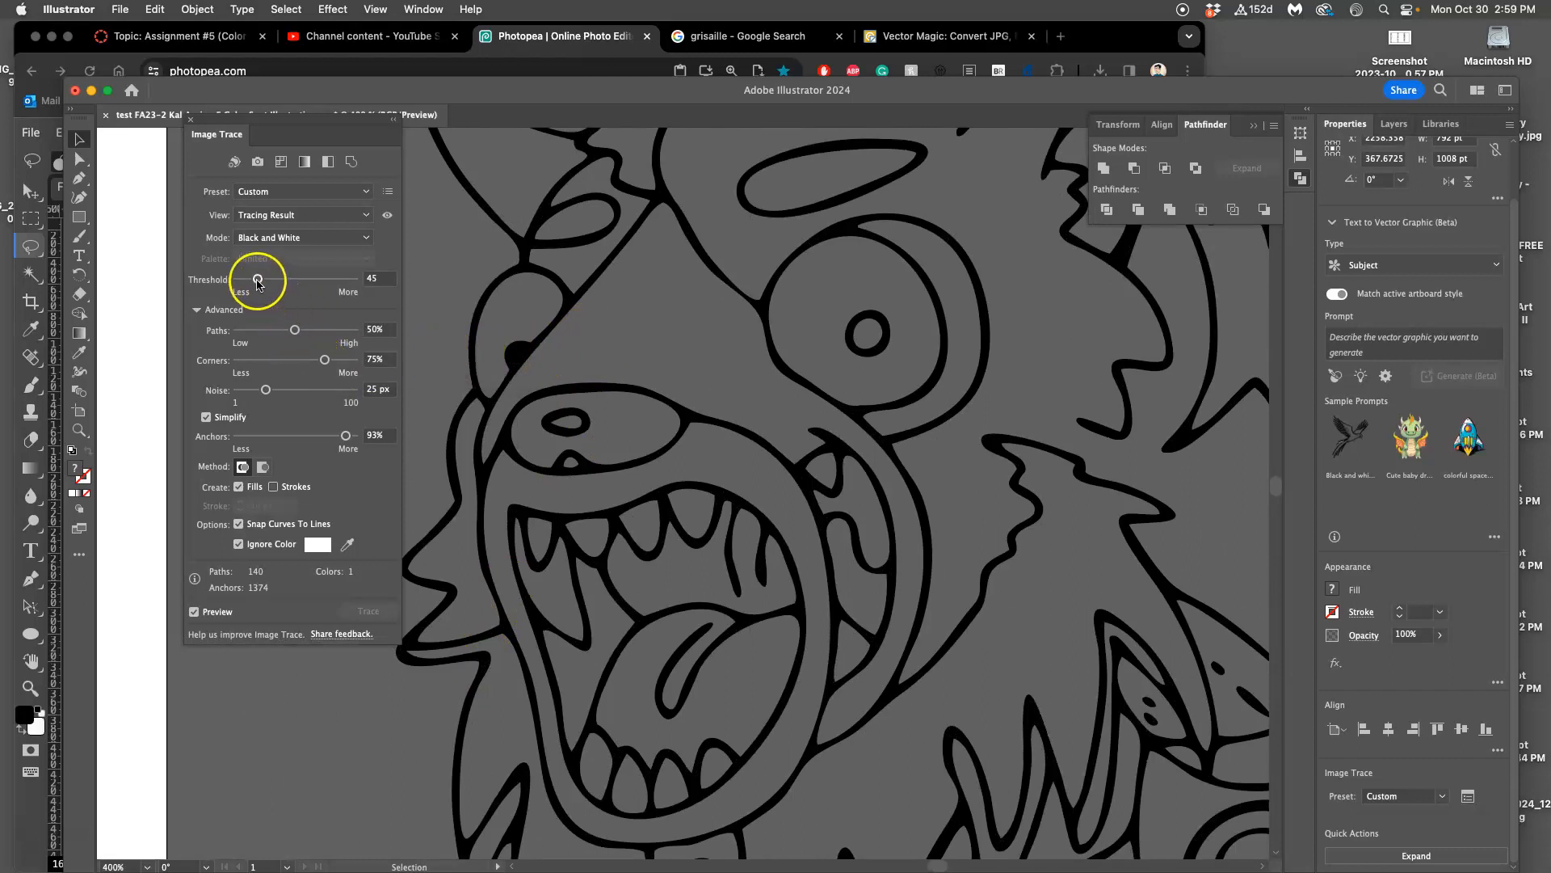
- Set the trace noise to 6 px and check small details across the heads, body and paws
left_click(265, 390)
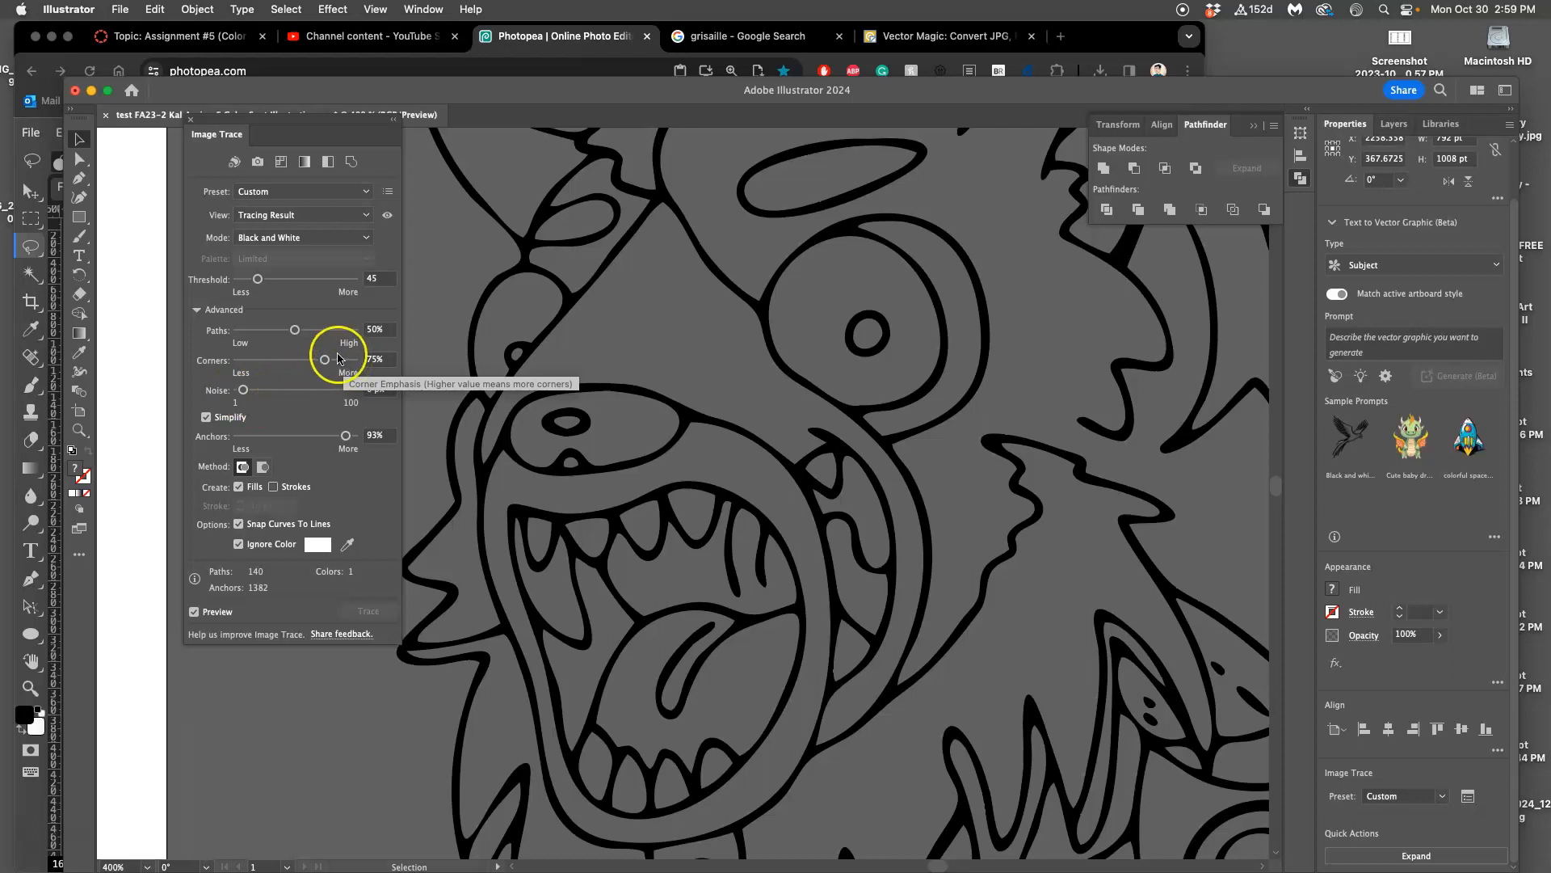
scroll(468, 294, "up", 10)
scroll(614, 216, "up", 5)
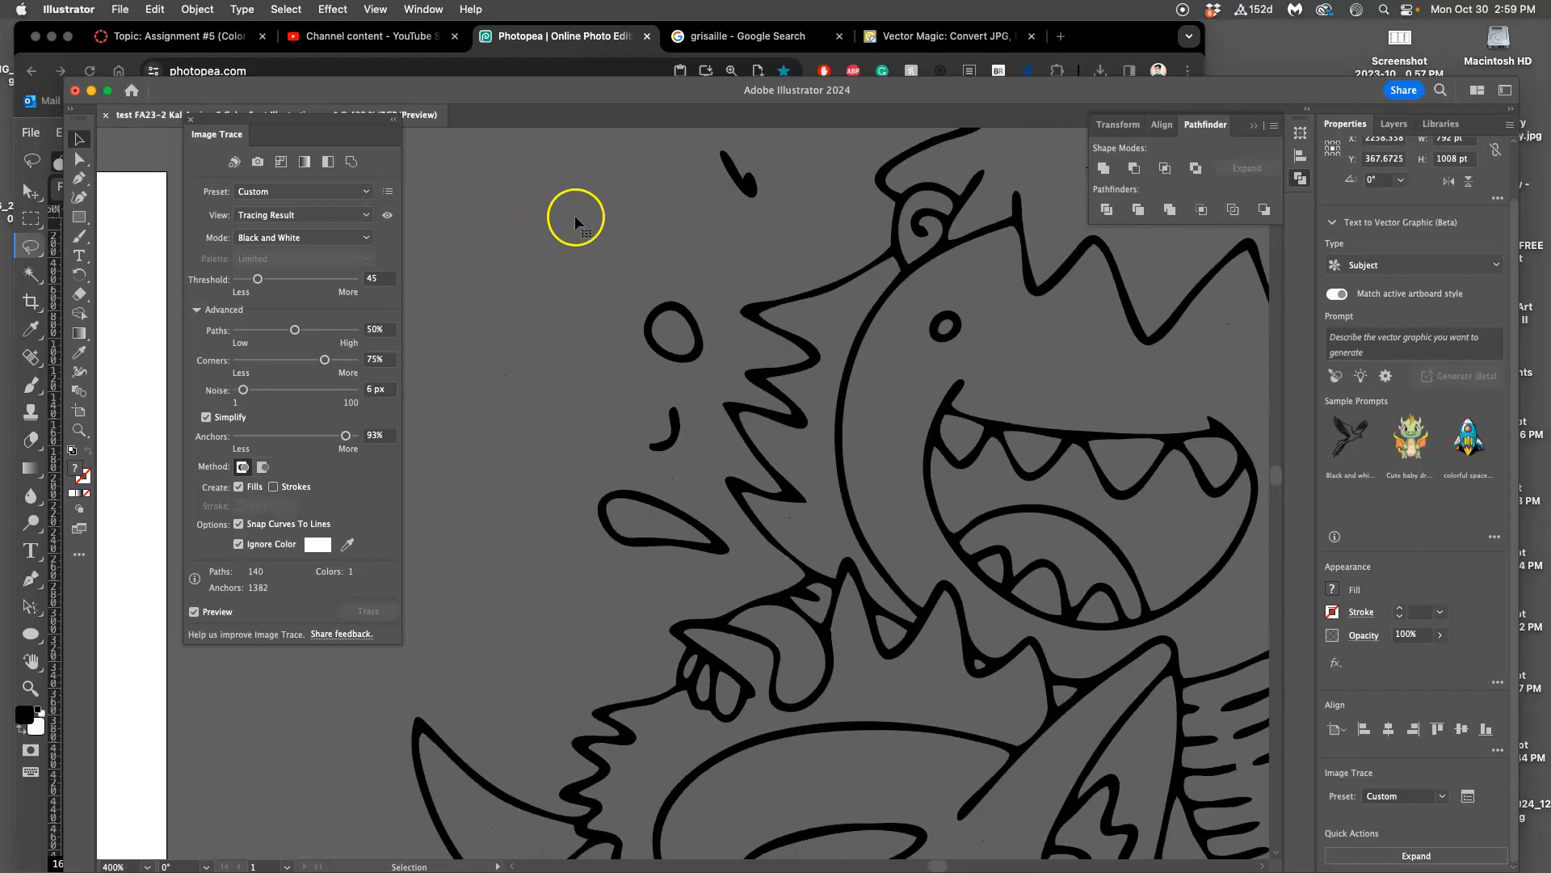
scroll(738, 251, "right", 8)
scroll(847, 294, "down", 20)
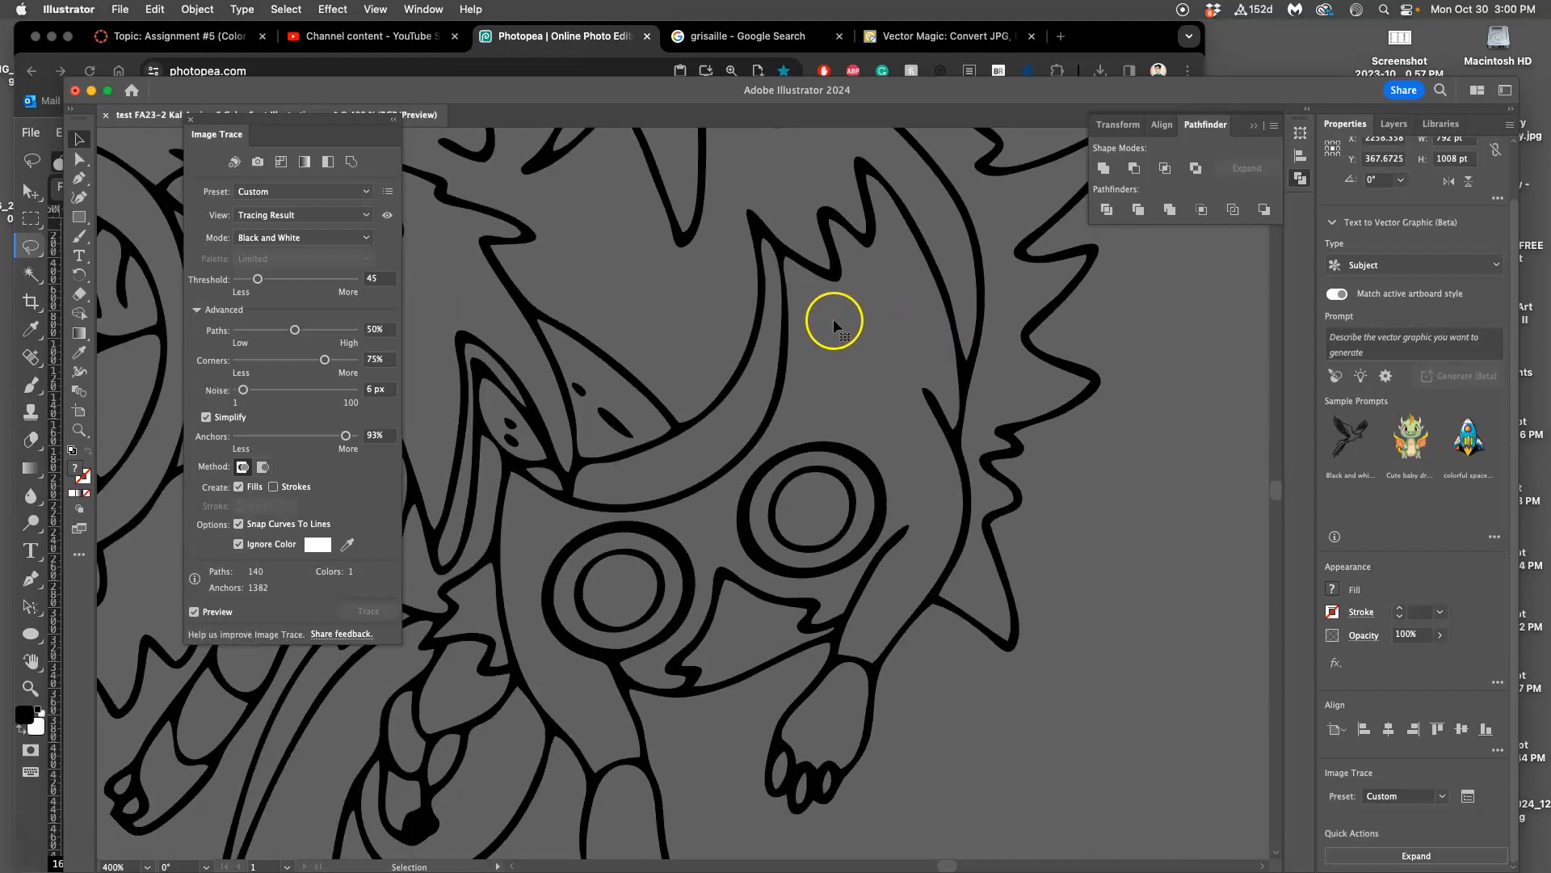
scroll(821, 318, "up", 15)
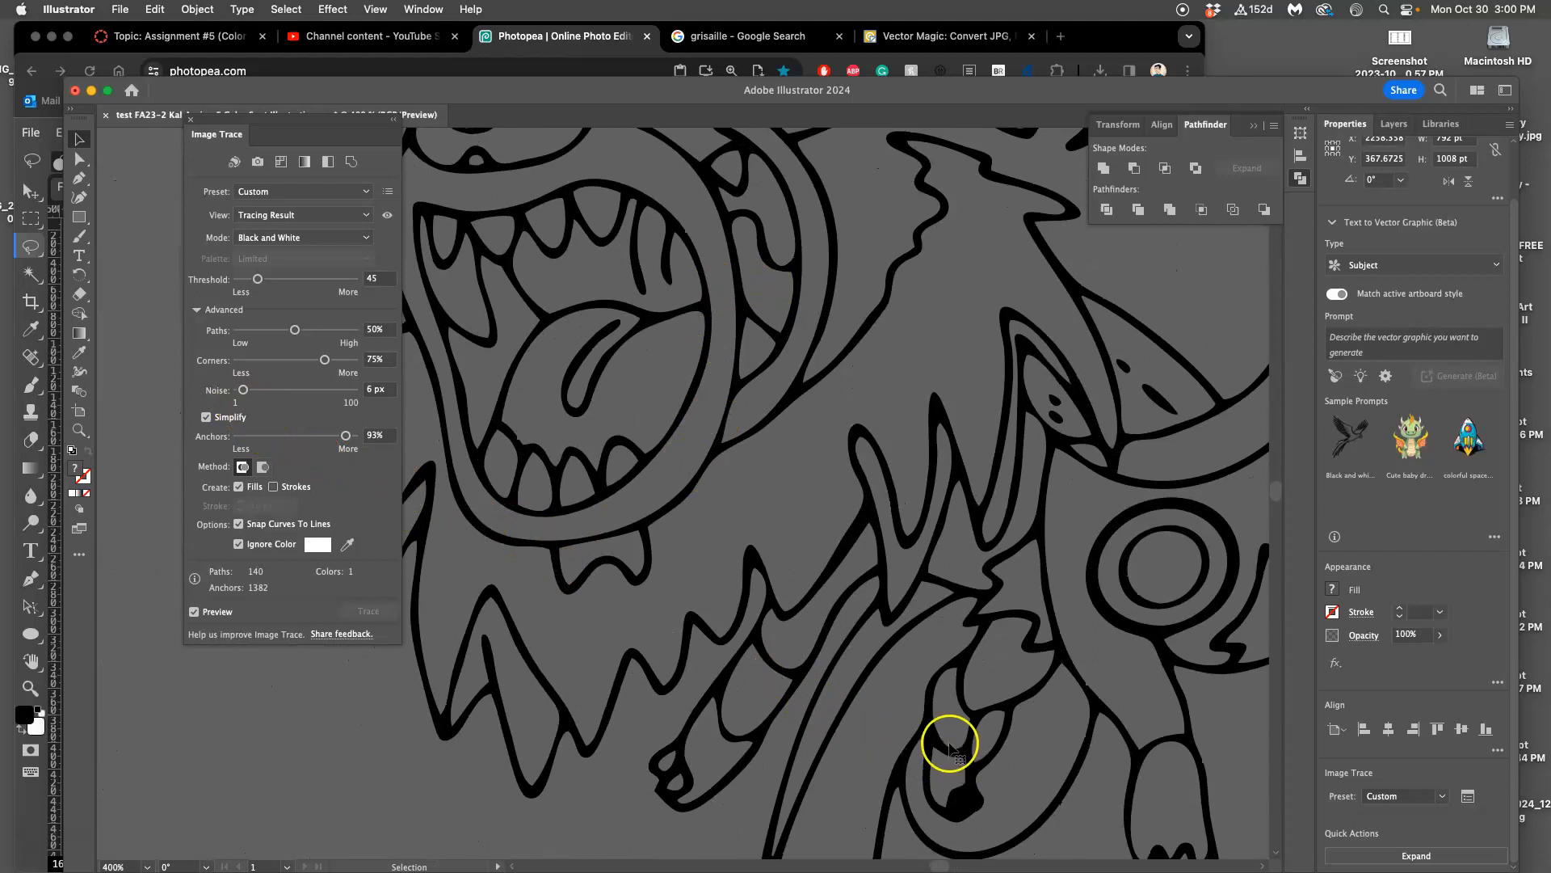
- Set the trace noise to 1 px and the threshold to 11, checking the line weight throughout the drawing
scroll(950, 745, "down", 4)
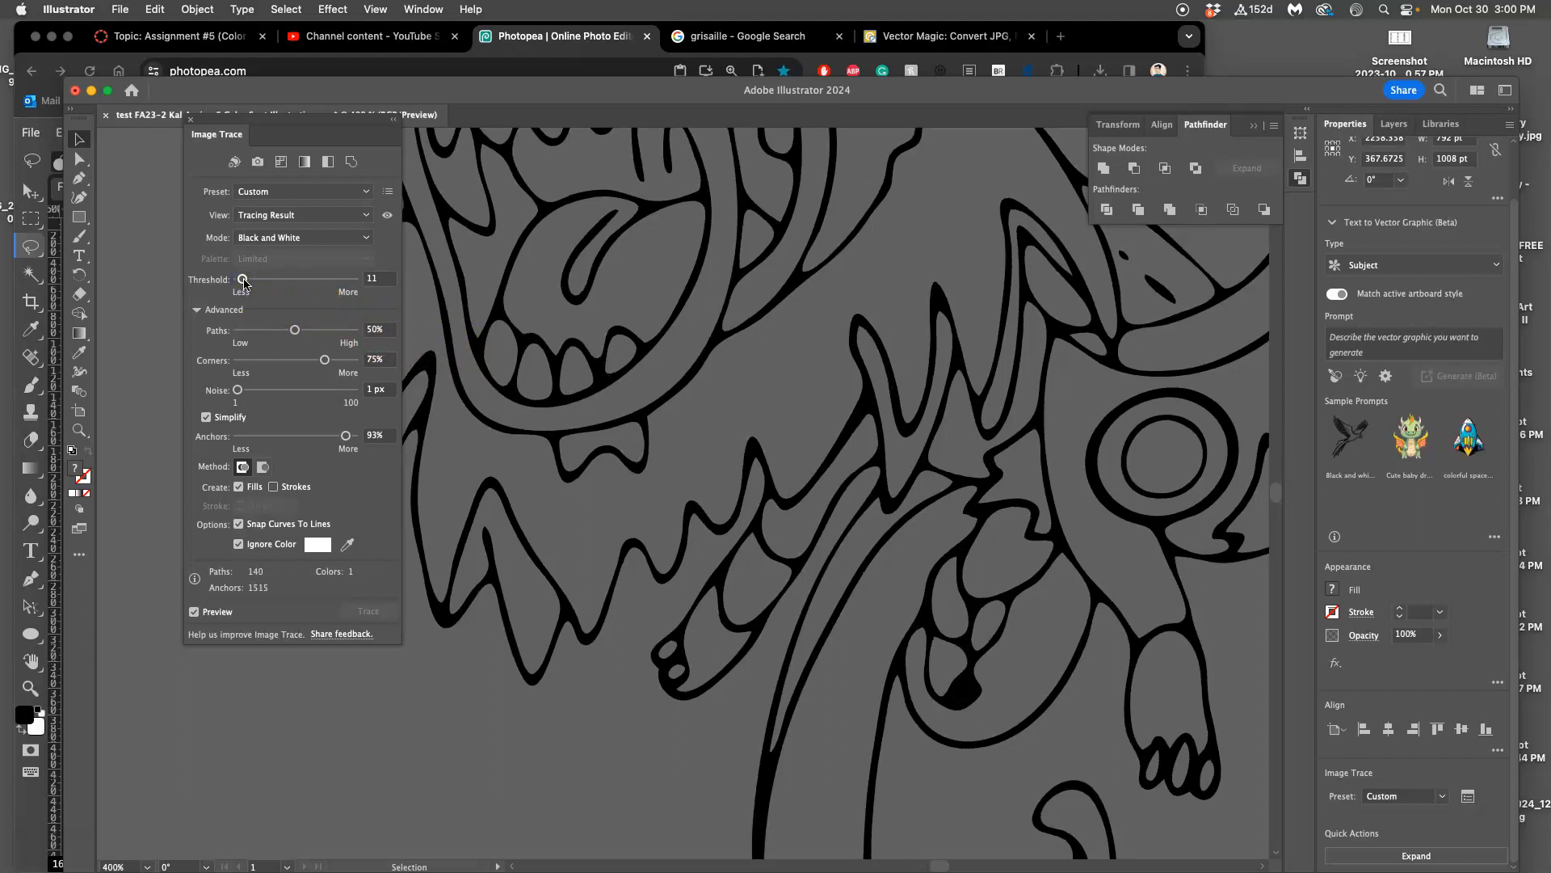
scroll(790, 450, "up", 10)
scroll(784, 449, "down", 1)
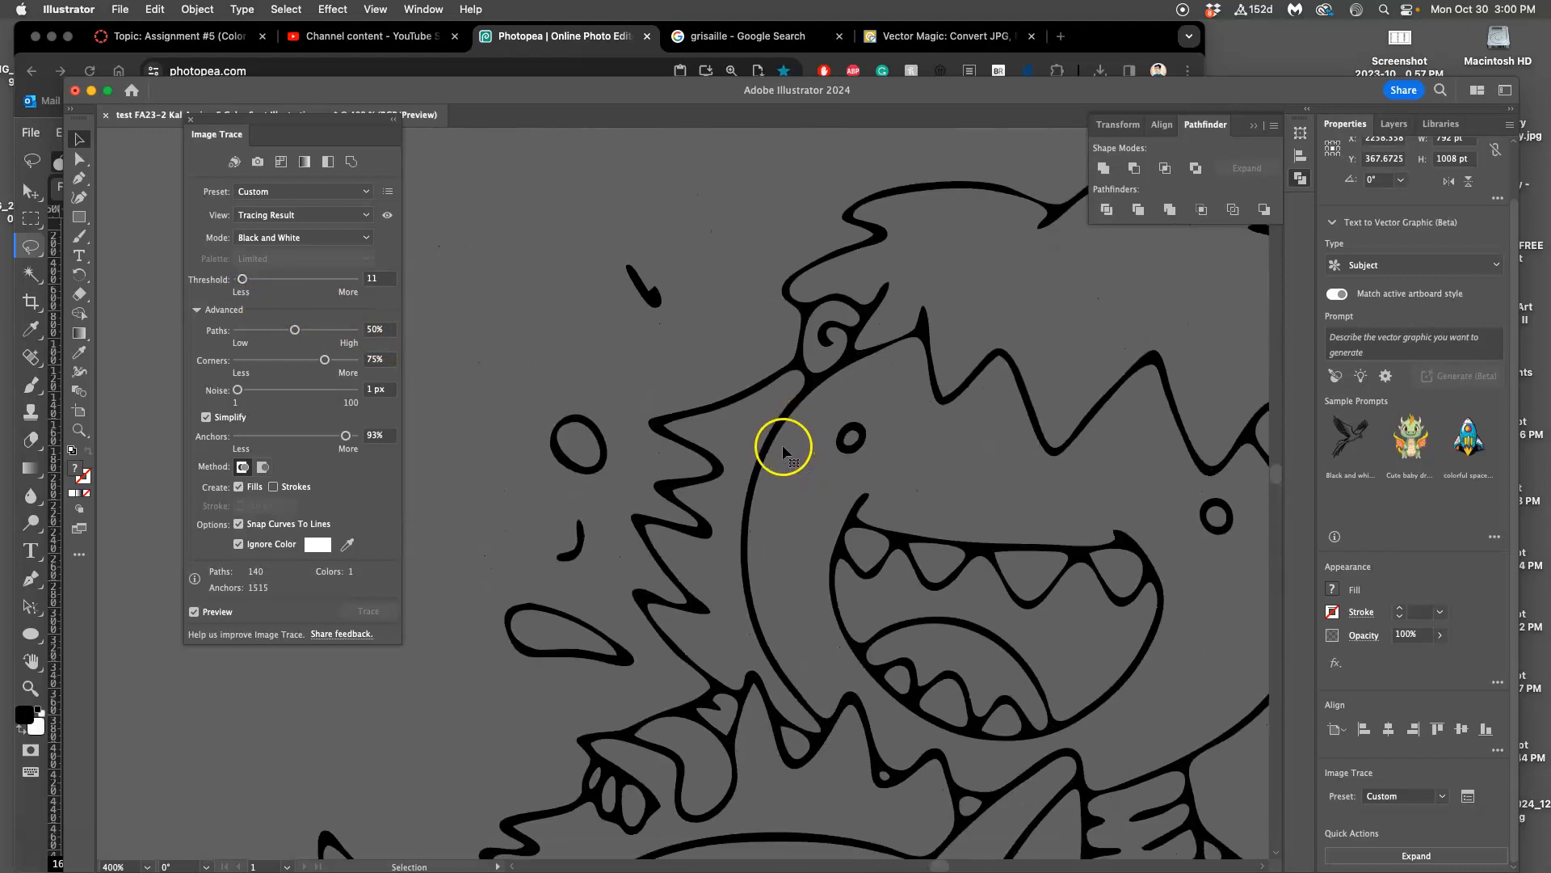
scroll(777, 443, "right", 5)
scroll(775, 443, "down", 10)
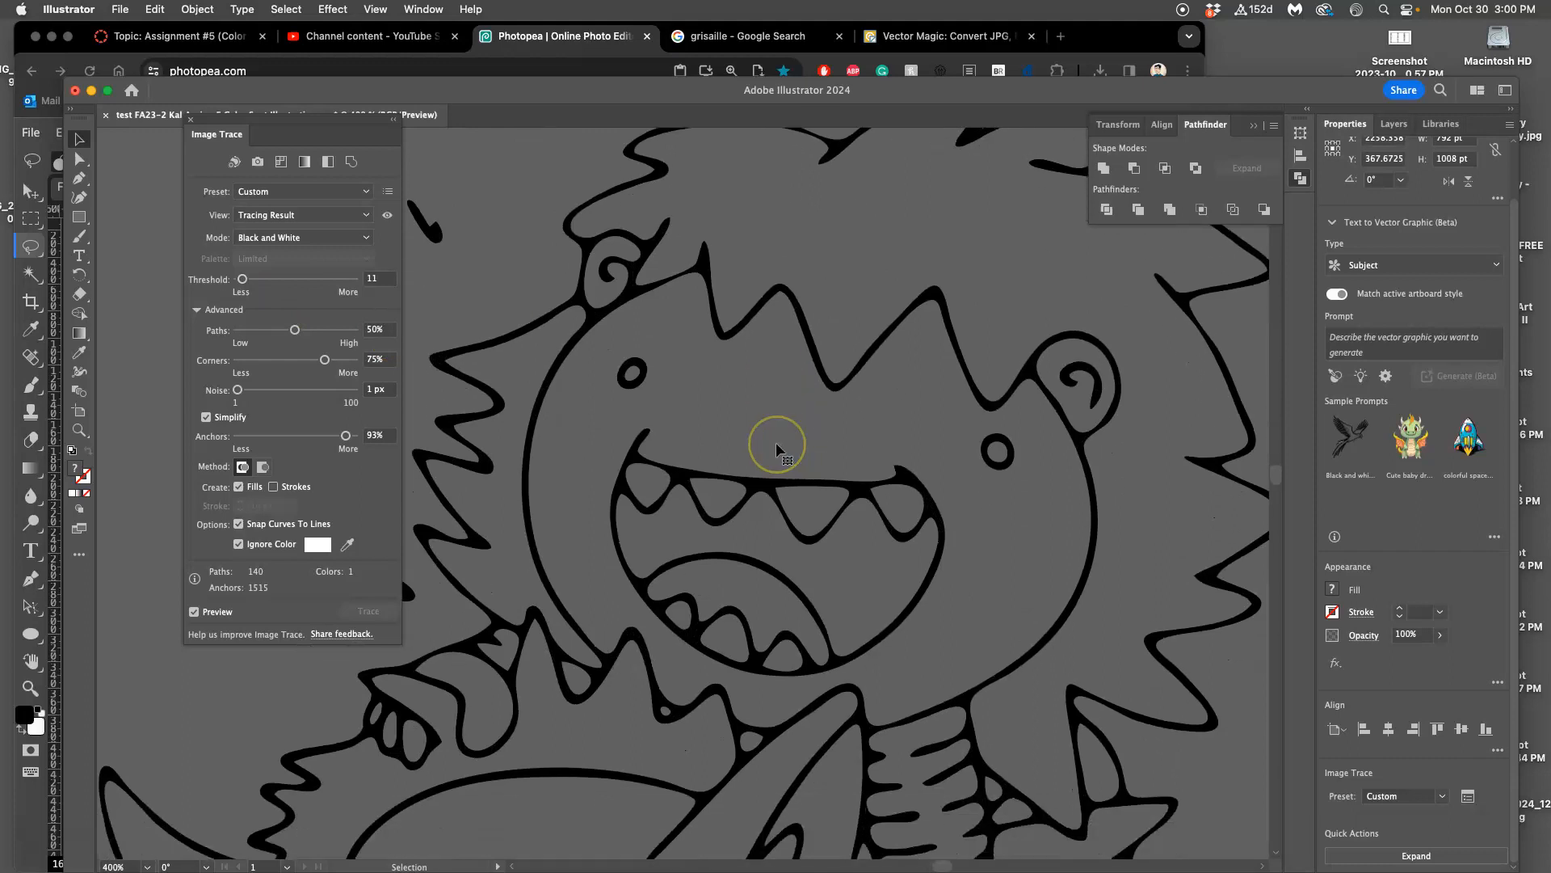
scroll(775, 449, "down", 5)
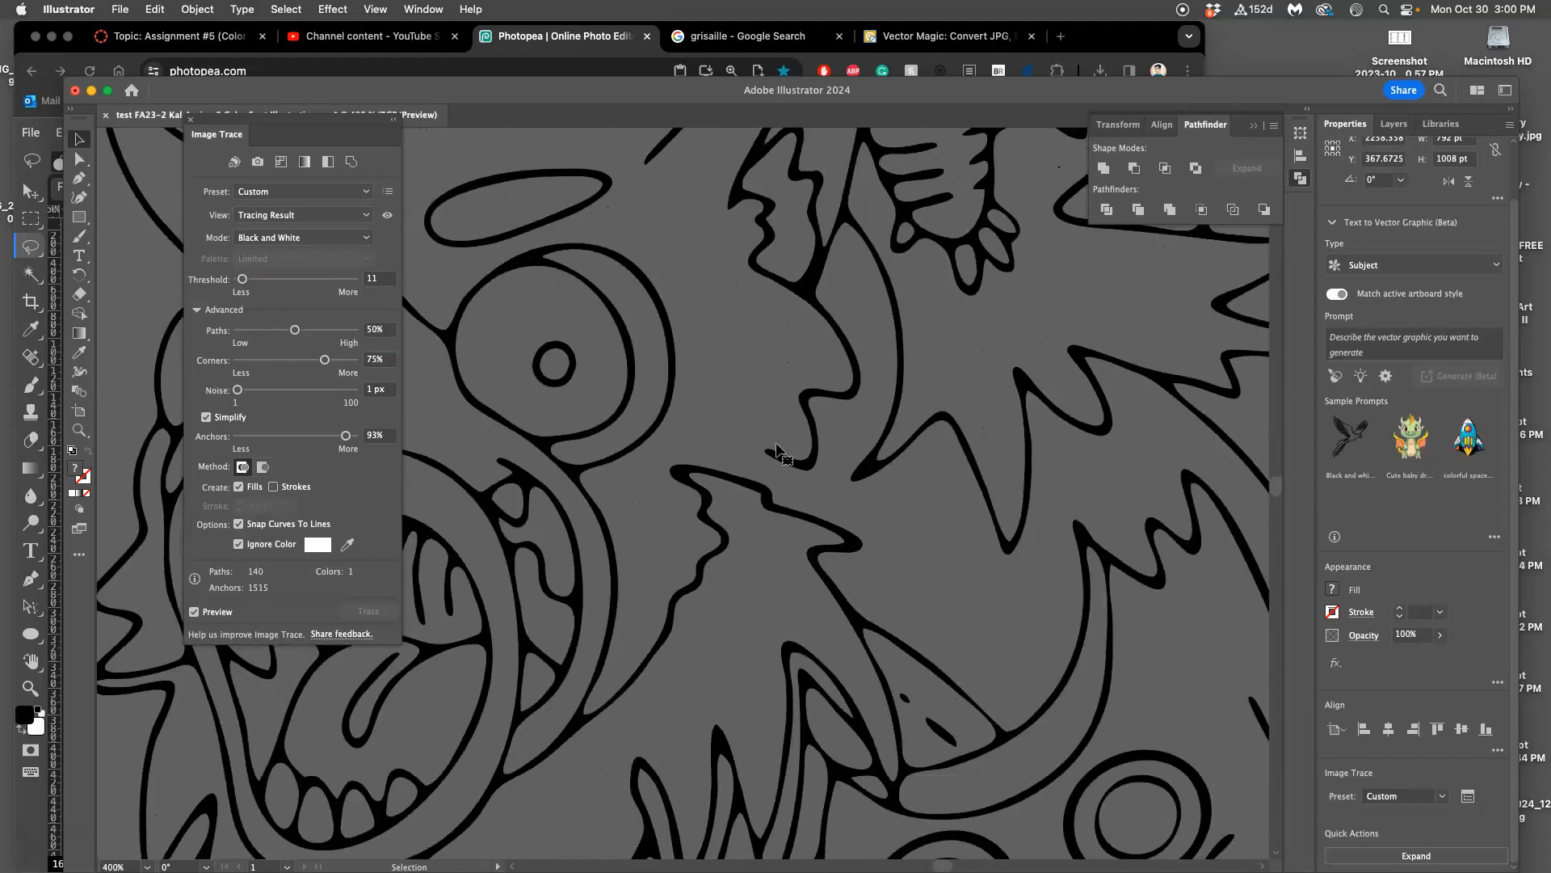
scroll(743, 444, "left", 6)
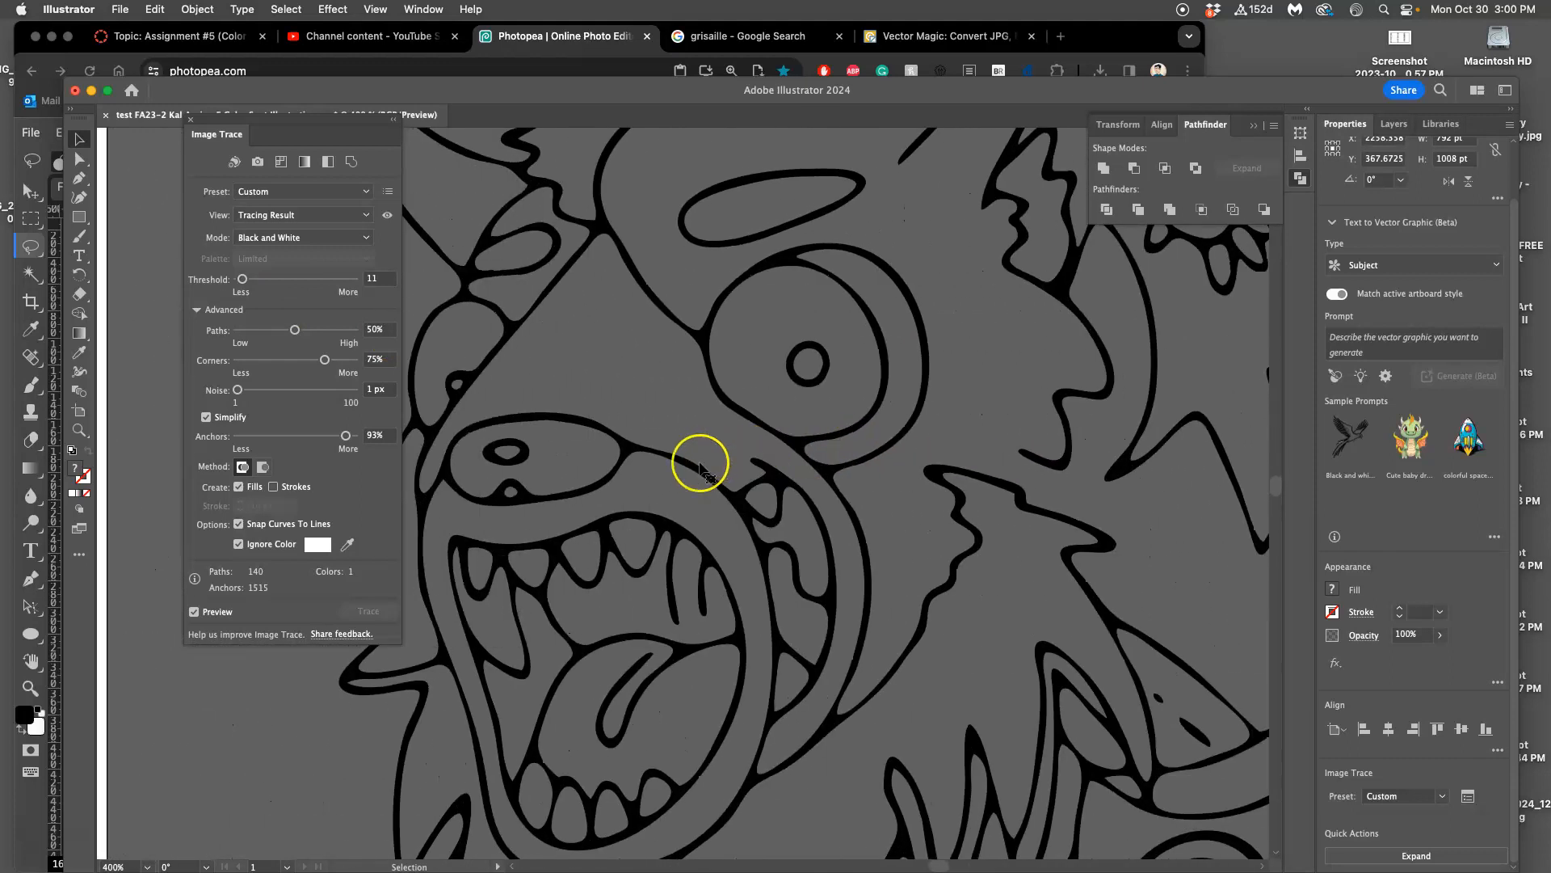
scroll(607, 560, "down", 5)
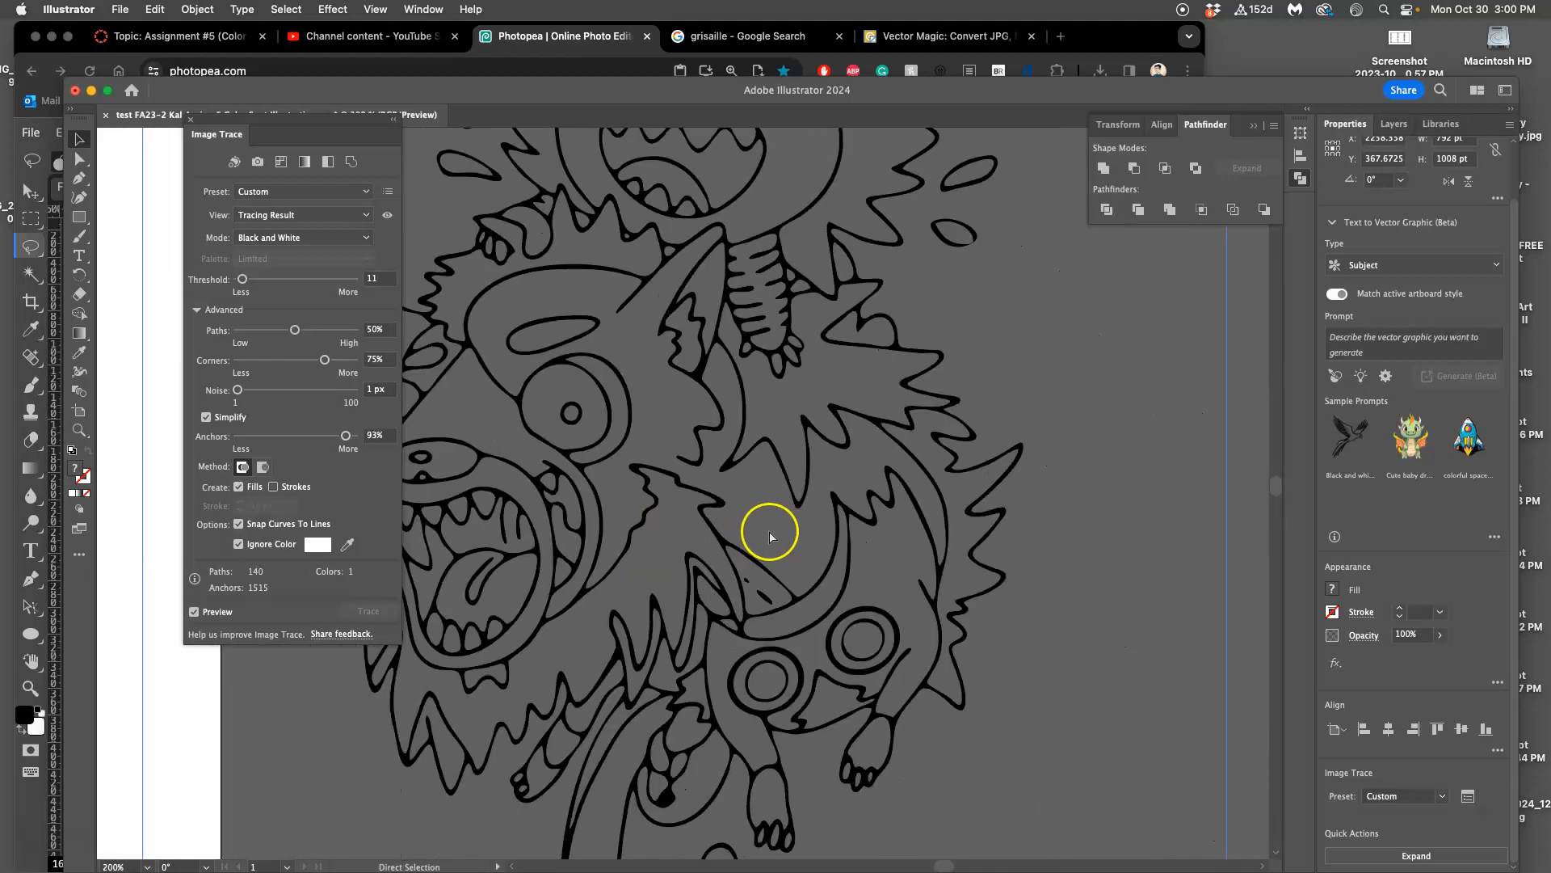
- Set the trace threshold to 23 while viewing most of the drawing
scroll(773, 535, "left", 3)
scroll(755, 525, "up", 2)
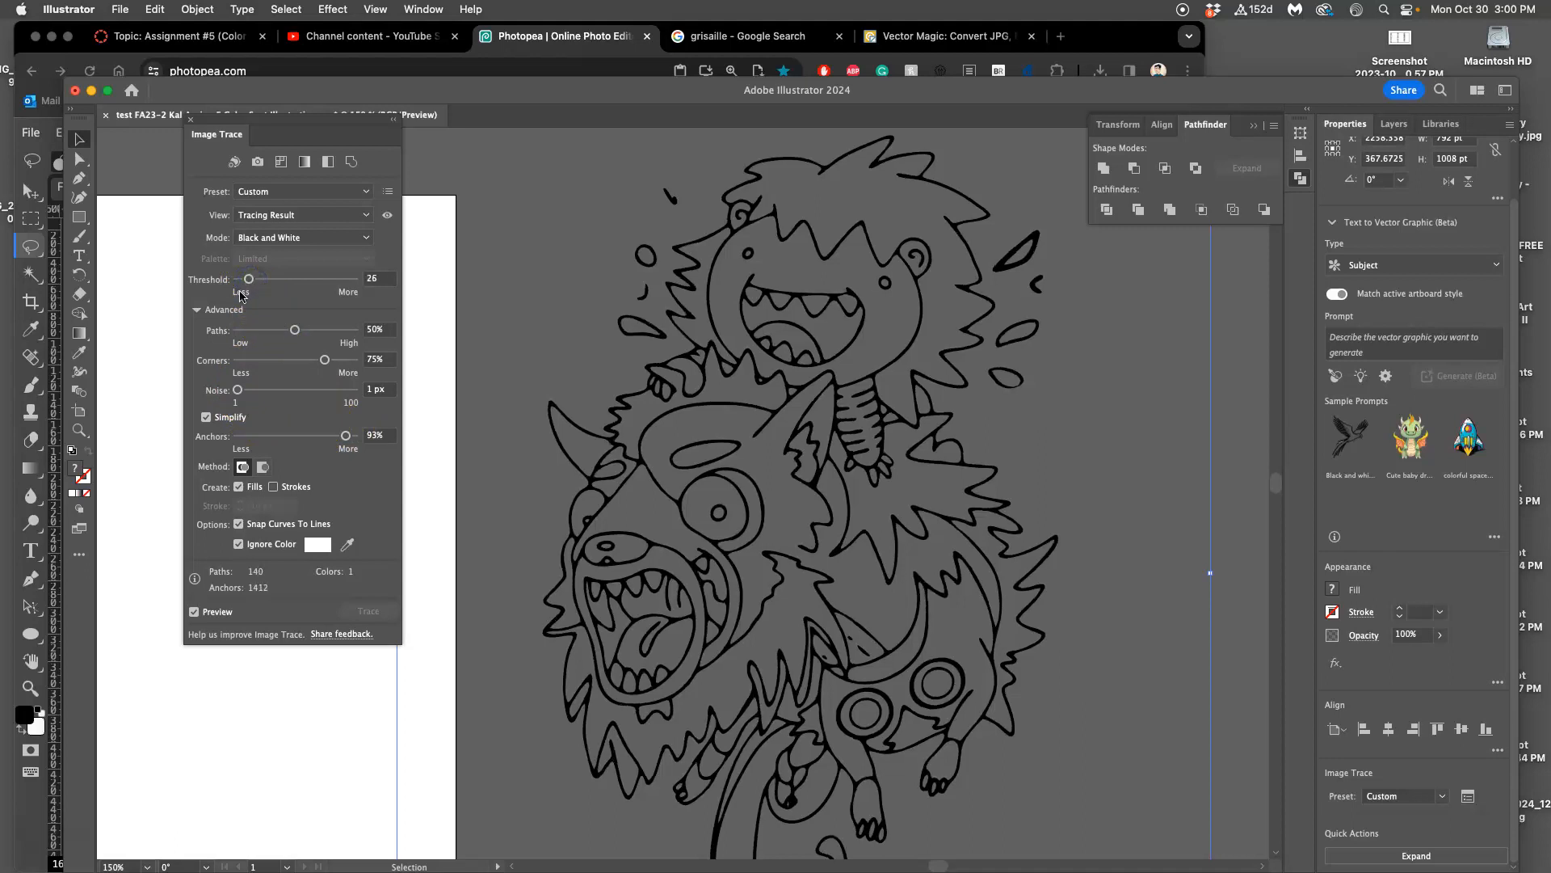
left_click_drag(248, 279, 251, 282)
scroll(536, 438, "down", 2)
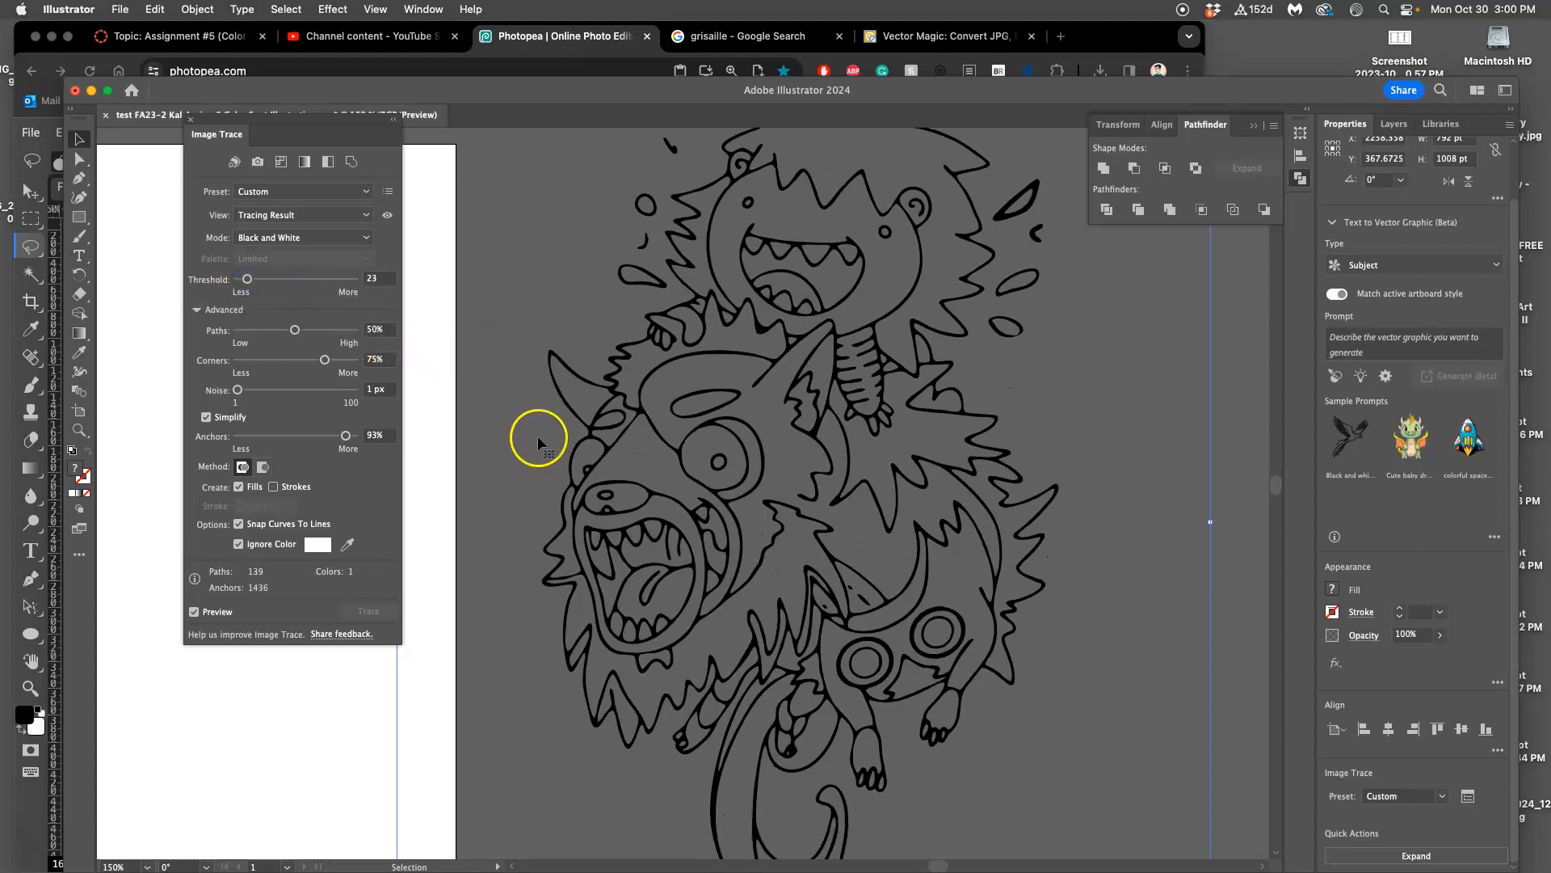
- Move the traced drawing from the empty canvas back onto the white artboard
scroll(536, 428, "left", 3)
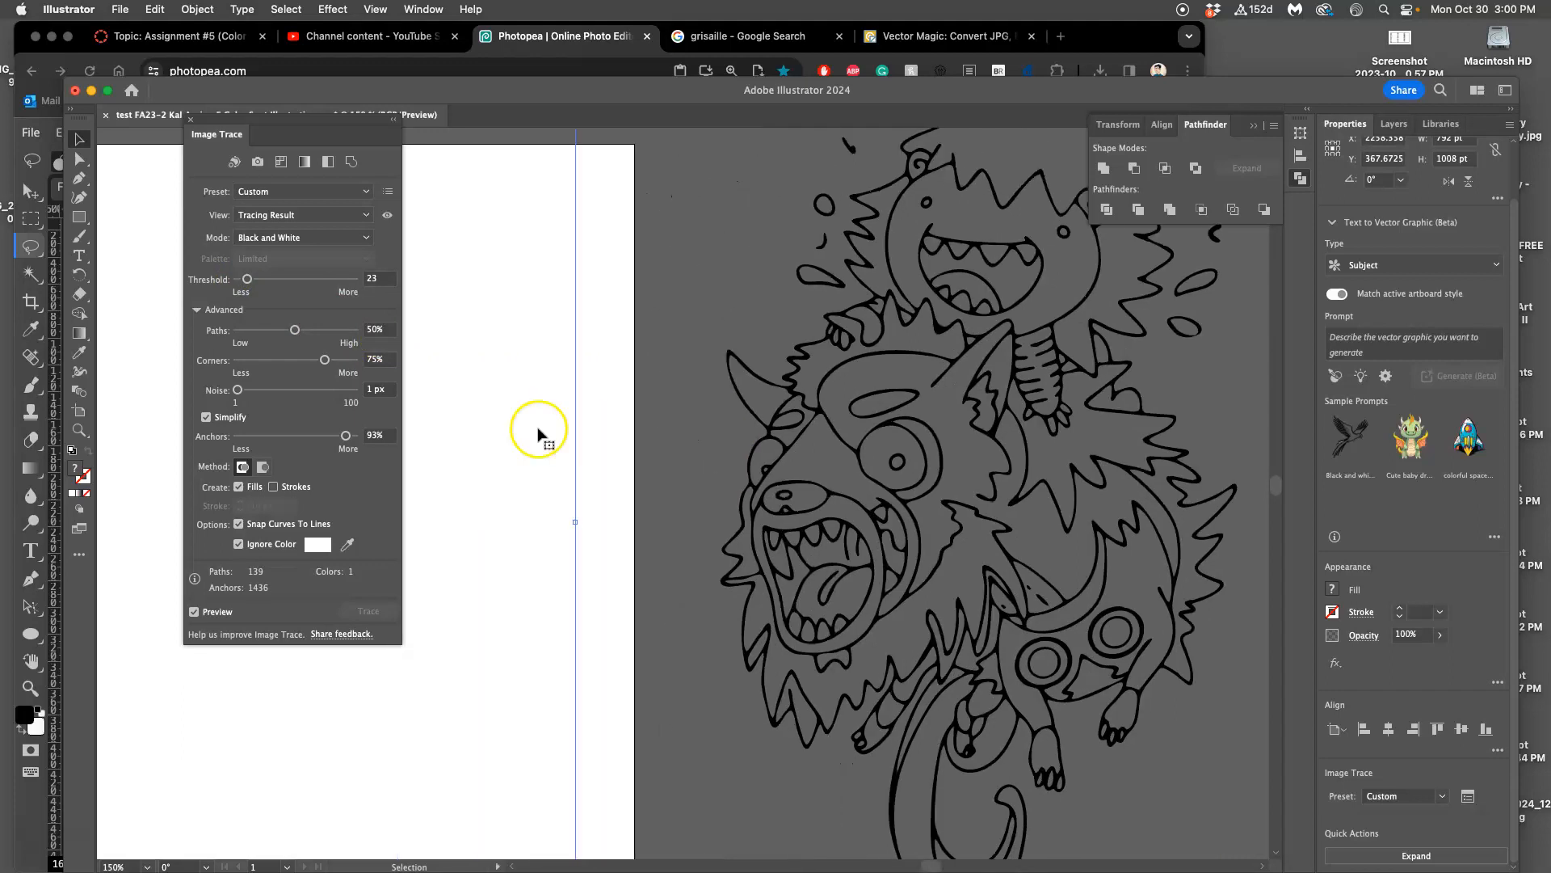
key("super+minus")
key("super+minus")
key("super+minus")
scroll(543, 430, "left", 9)
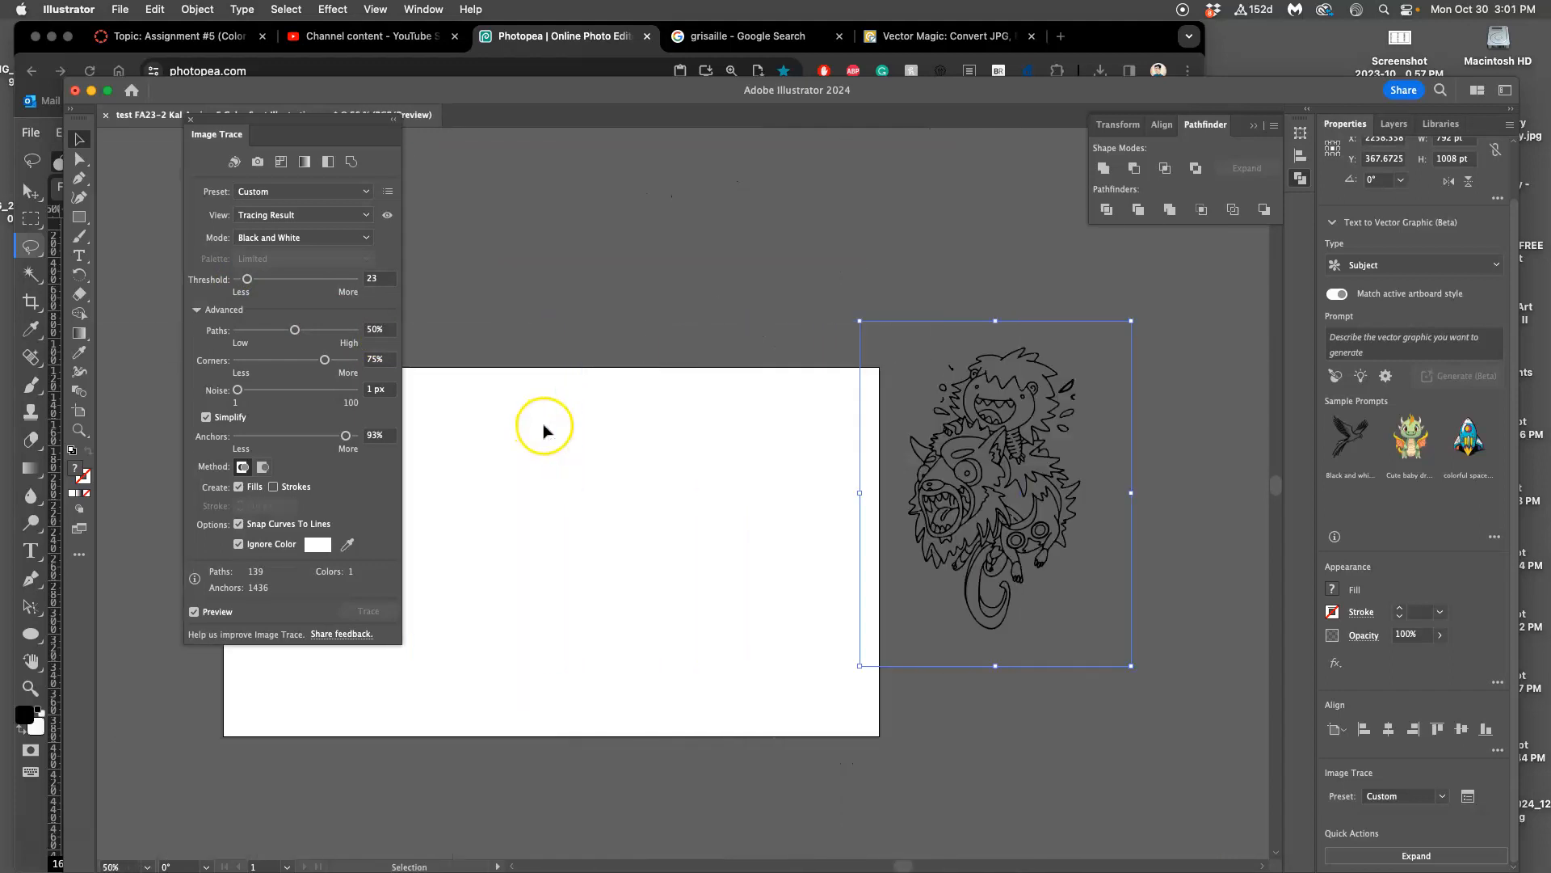
mouse_move(1176, 428)
left_mouse_down()
mouse_move(771, 481)
mouse_move(788, 484)
left_mouse_up()
- Check the traced lines up close against the white artboard and expand the tracing into editable vector paths
key("super+plus")
key("super+plus")
key("super+plus")
key("super+plus")
key("super+plus")
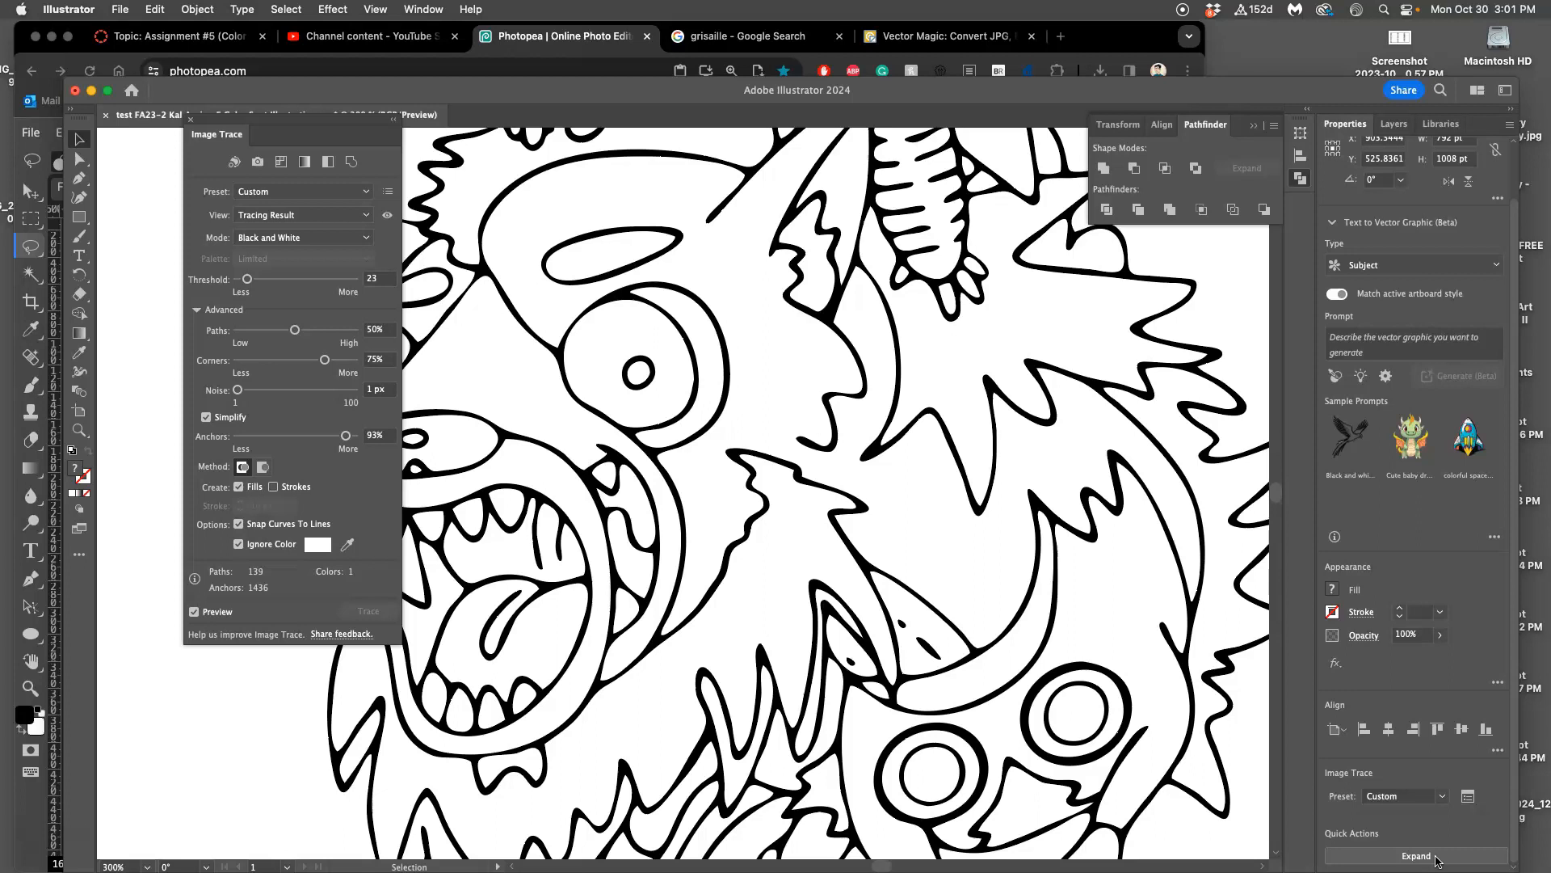
left_click(1436, 860)
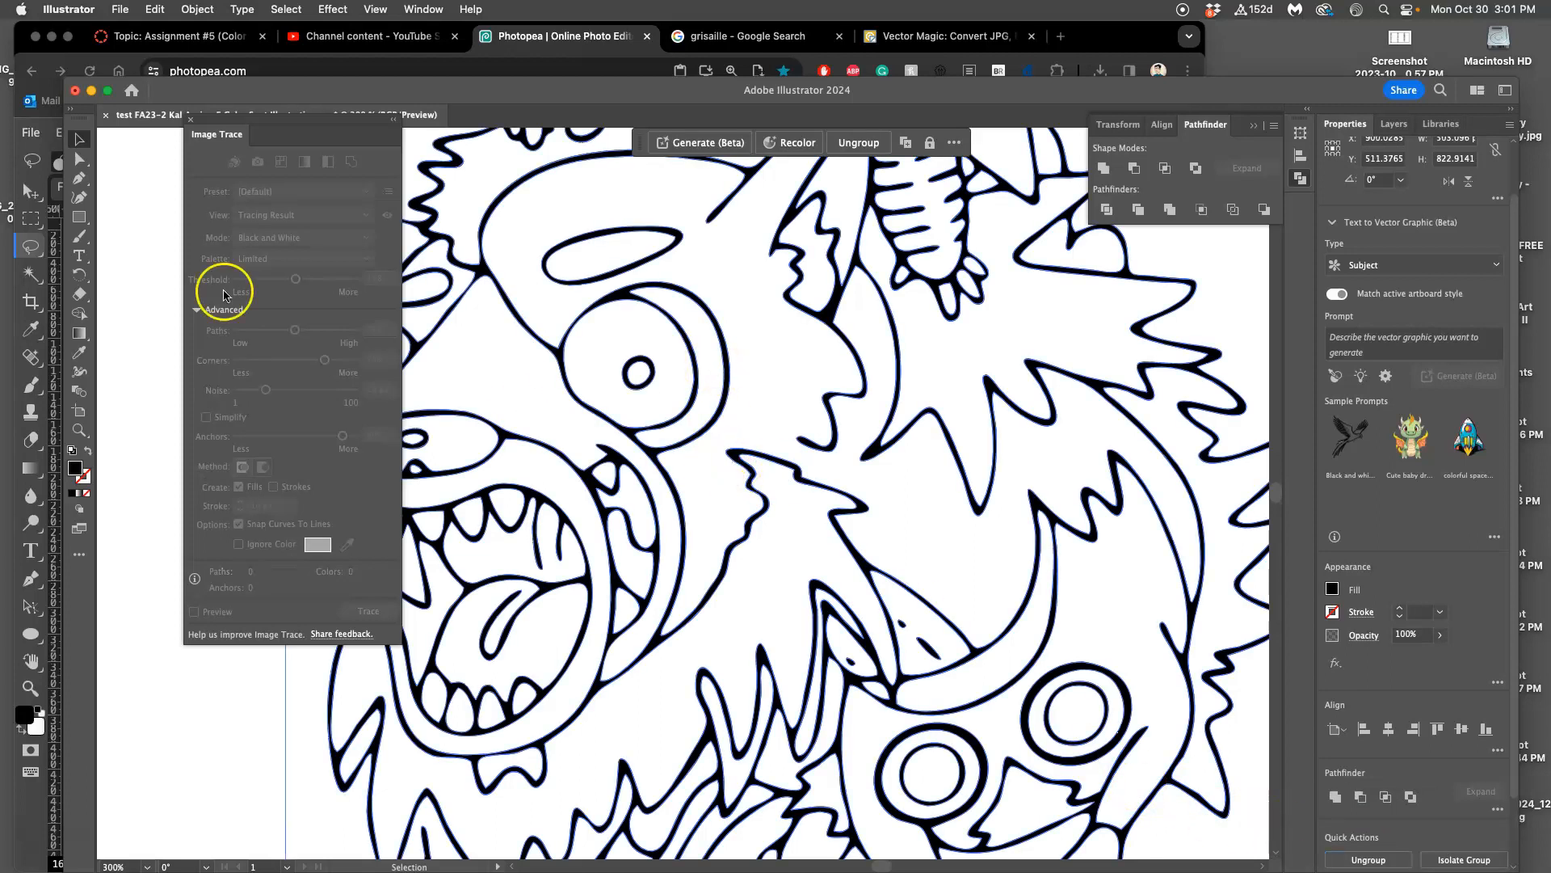
- Examine the expanded paths' anchor points along the fur, hair and face outlines with the Direct Selection tool
left_click(79, 159)
scroll(818, 486, "up", 8)
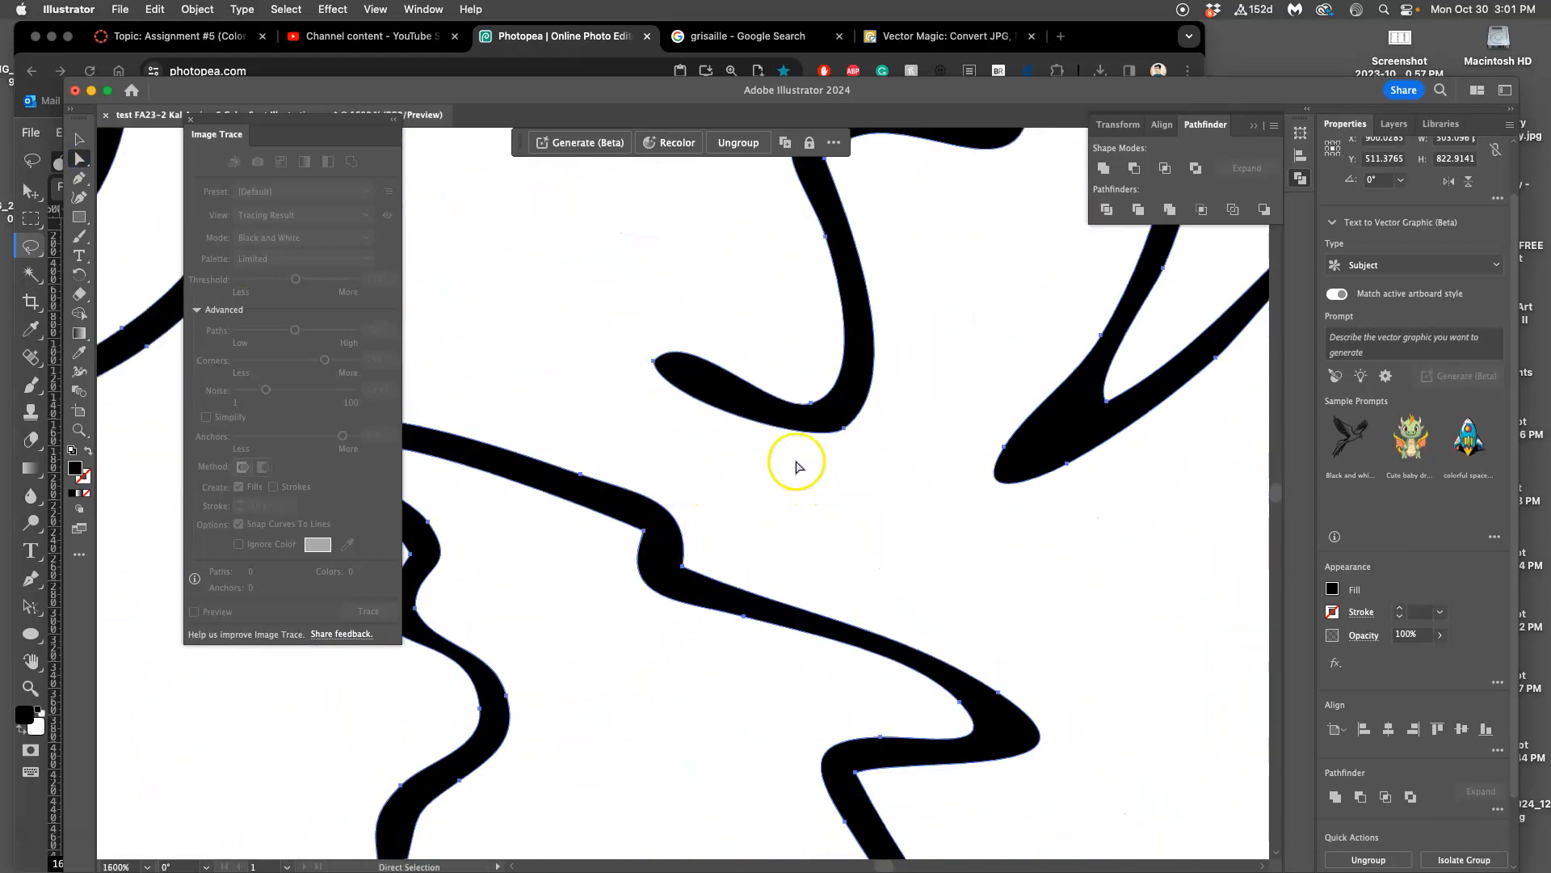
scroll(845, 423, "up", 10)
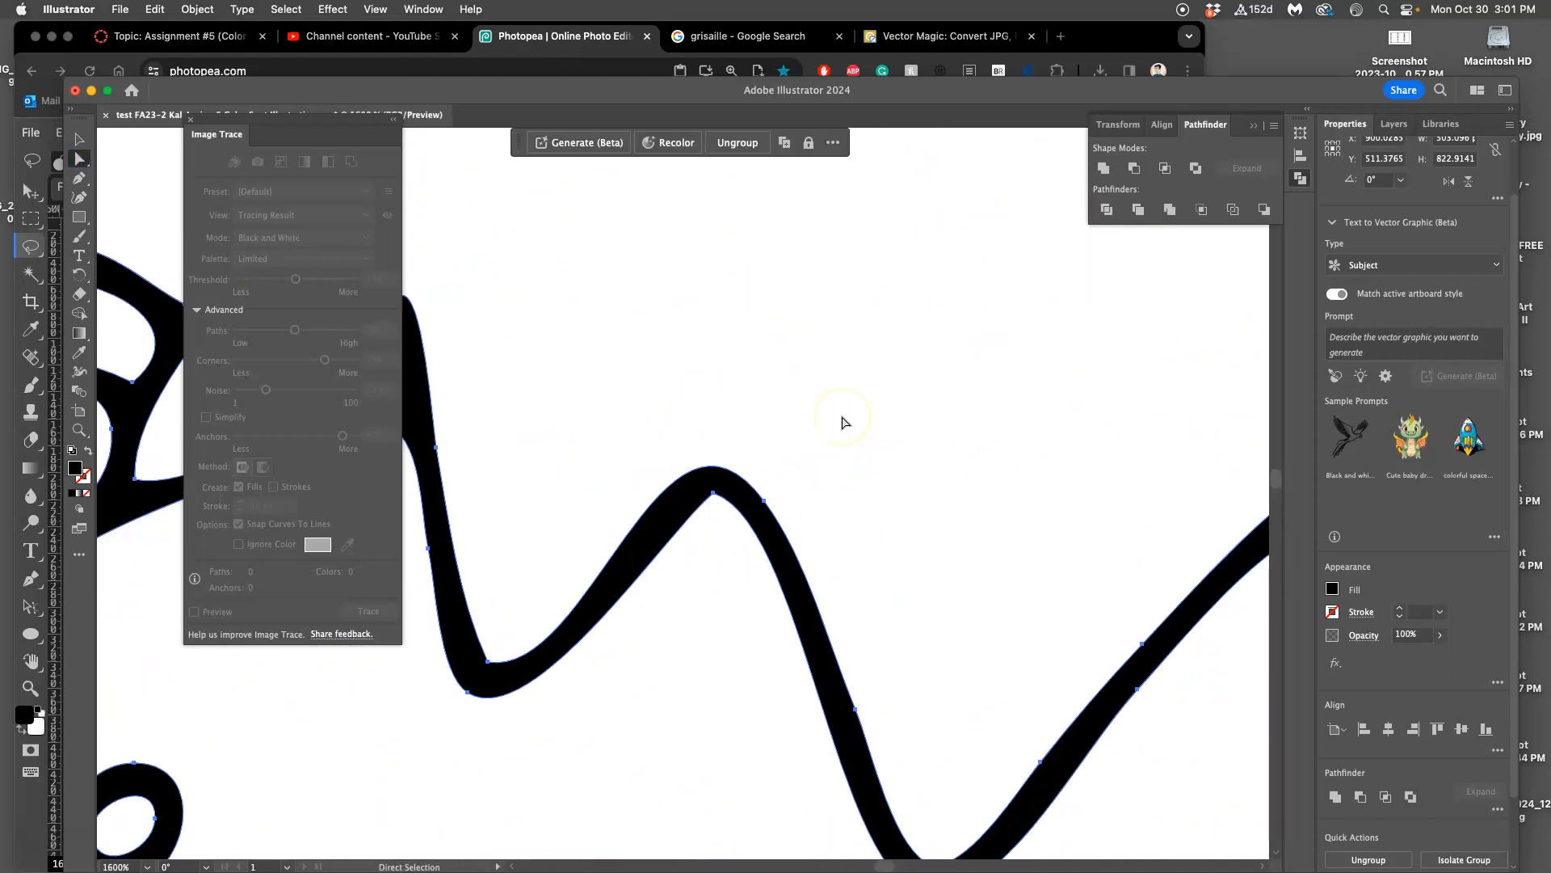
scroll(842, 423, "right", 8)
scroll(842, 422, "down", 5)
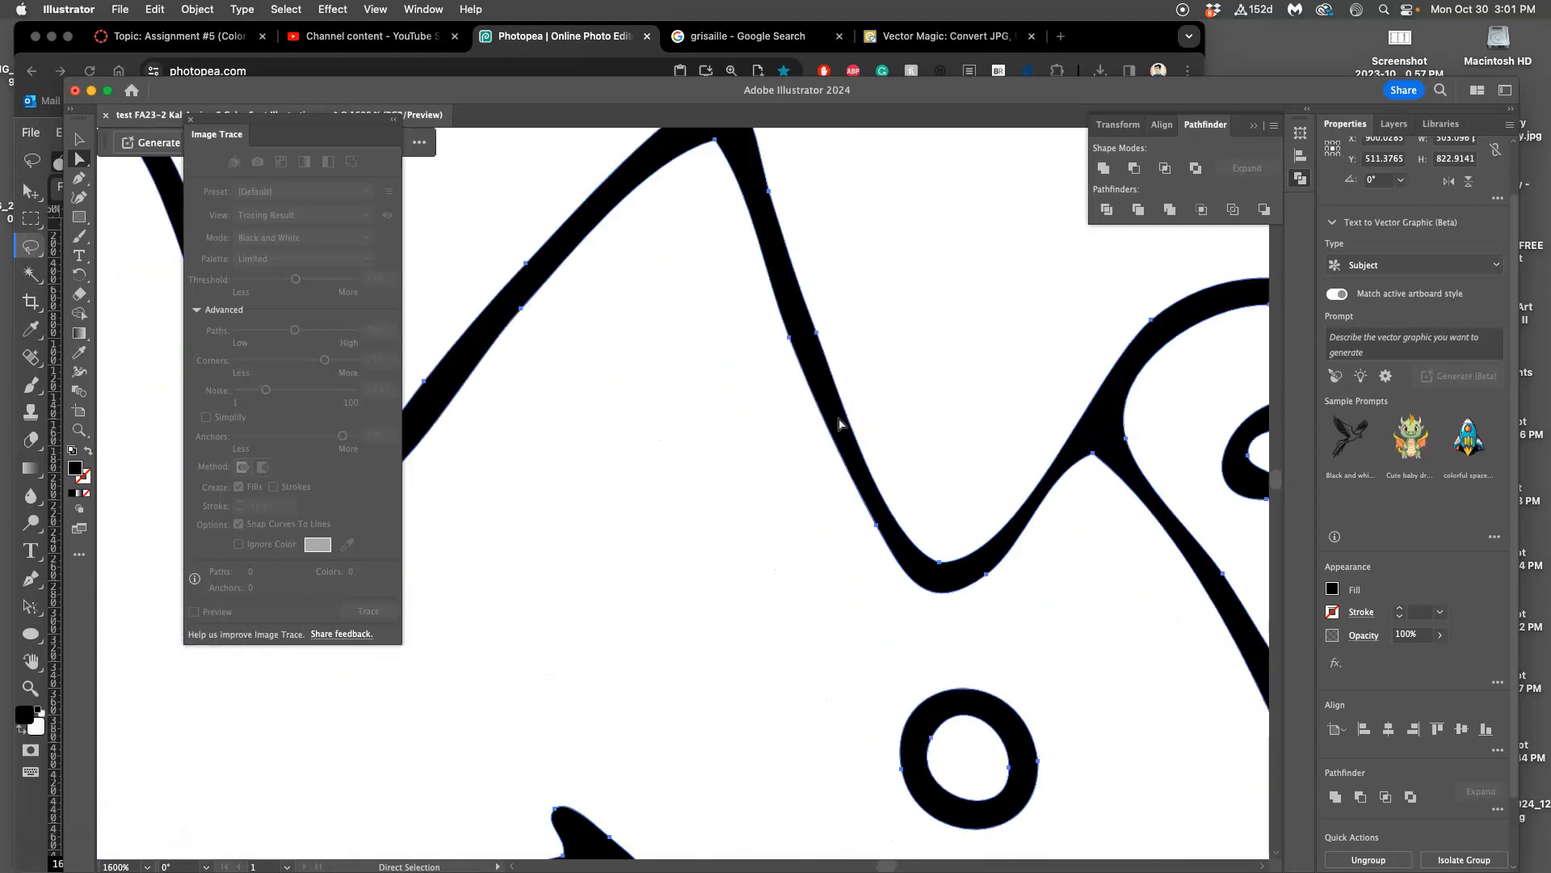
scroll(840, 423, "right", 8)
key("super+minus")
key("super+minus")
key("super+minus")
key("super+minus")
key("super+minus")
key("super+minus")
key("super+minus")
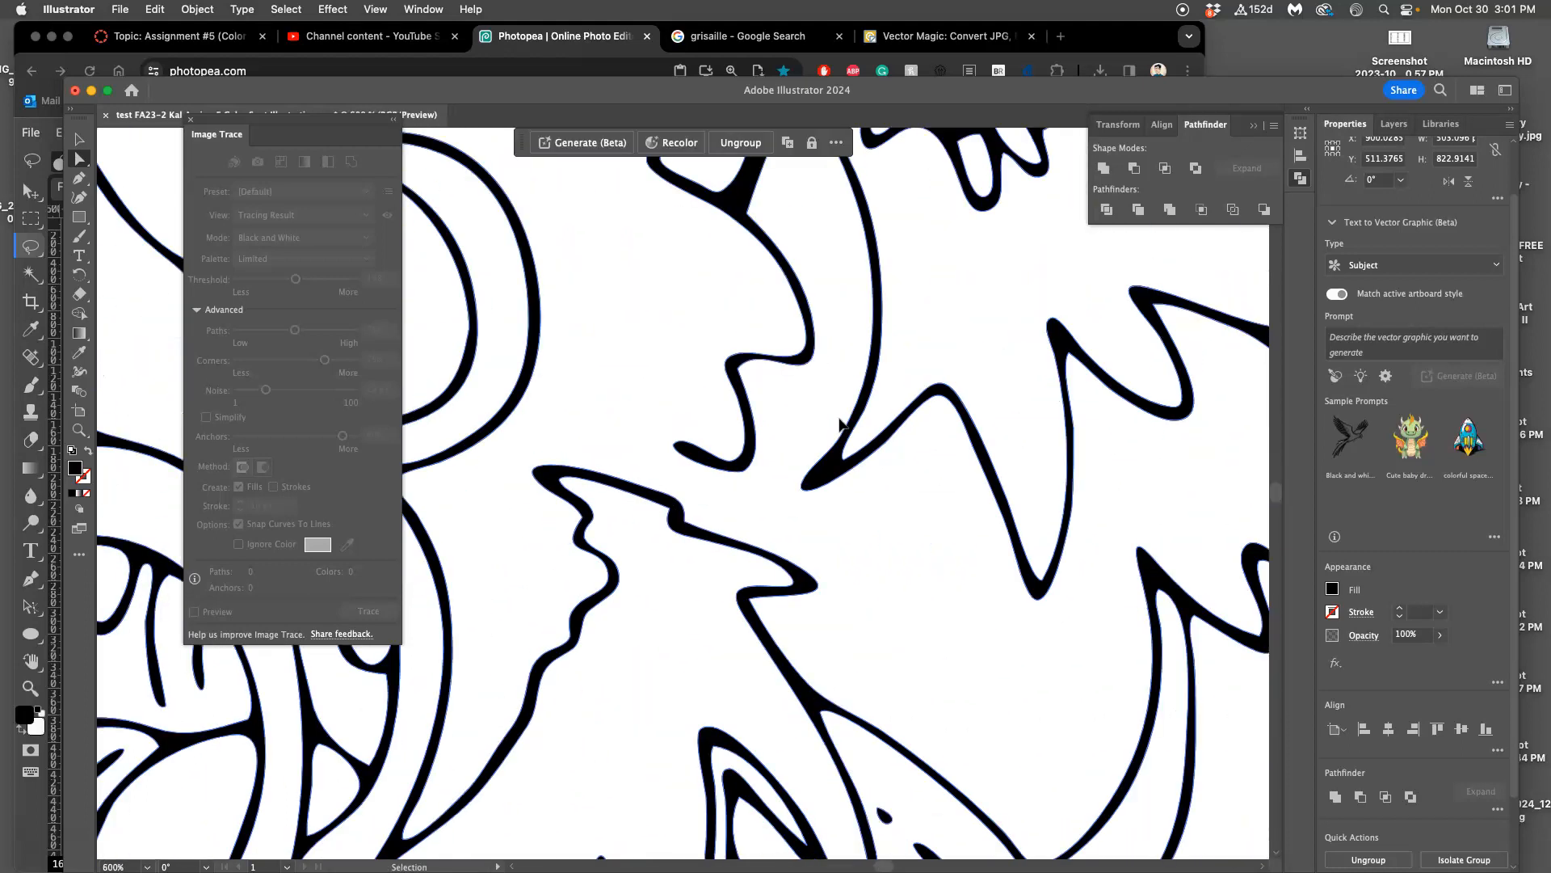
left_click_drag(823, 446, 789, 594)
scroll(789, 596, "down", 5)
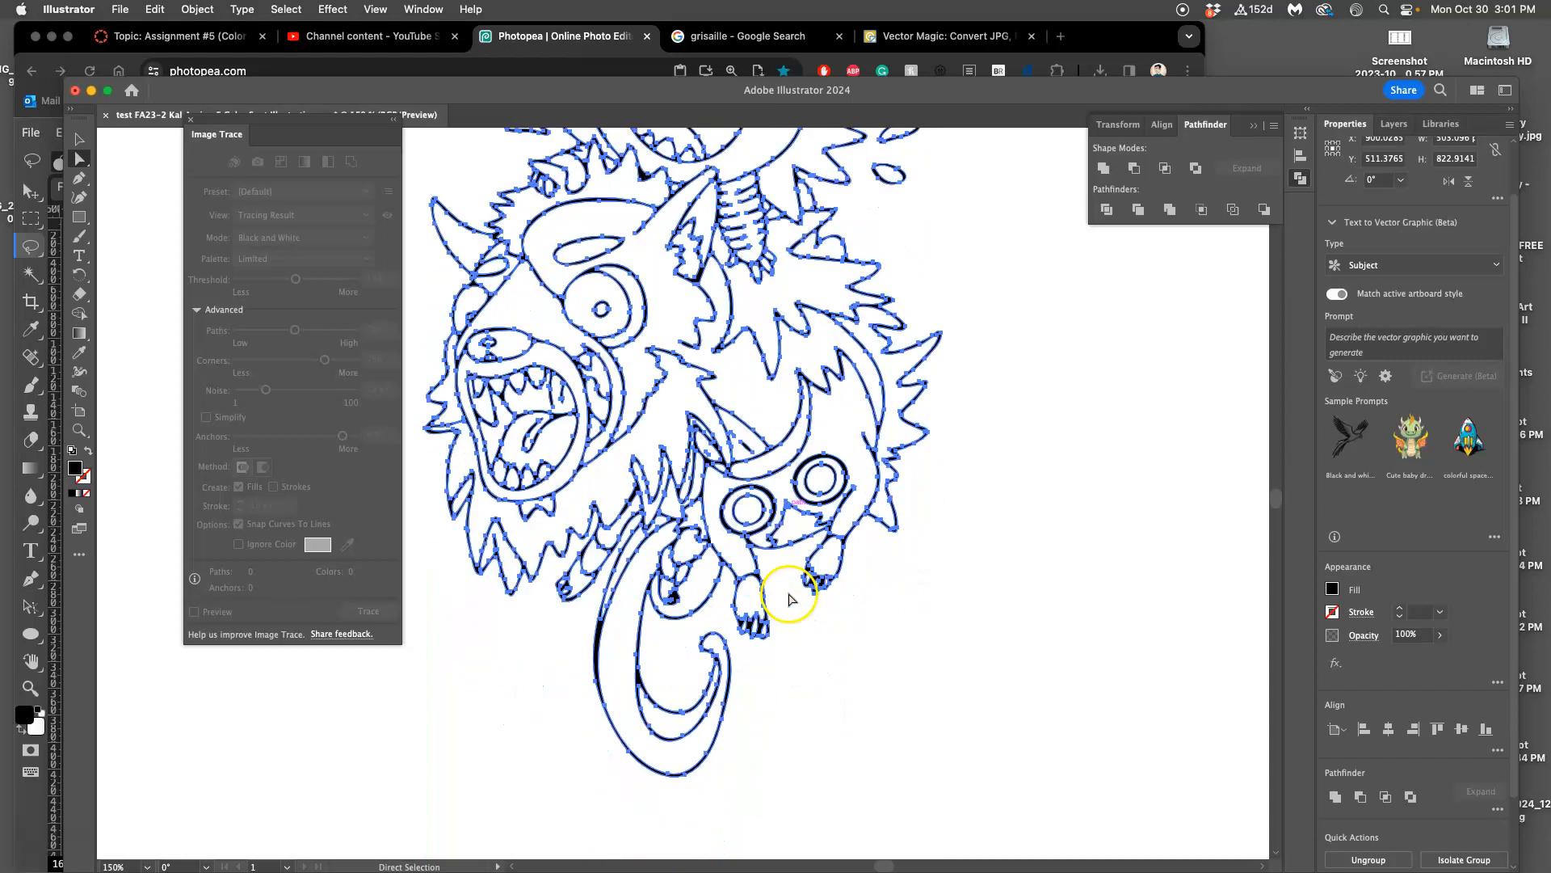
- Examine the expanded paths and anchor points around the beast's paws and curled tail up close
key("super+equal")
key("super+equal")
key("super+equal")
key("super+equal")
scroll(699, 576, "down", 15)
scroll(700, 577, "up", 10)
key("super+equal")
key("super+equal")
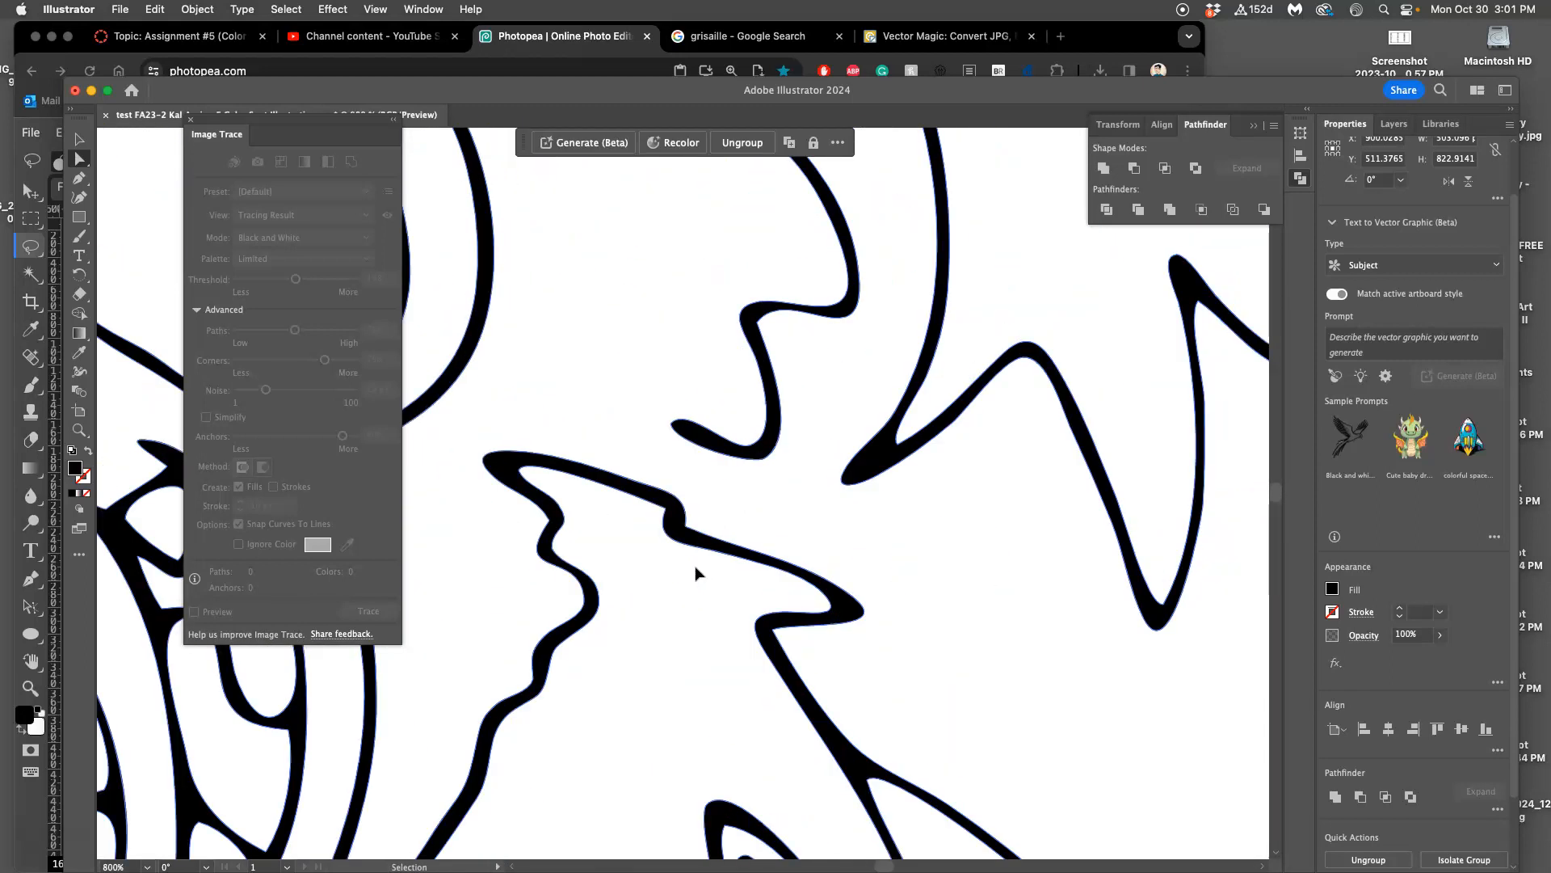
scroll(700, 576, "down", 15)
scroll(697, 573, "left", 10)
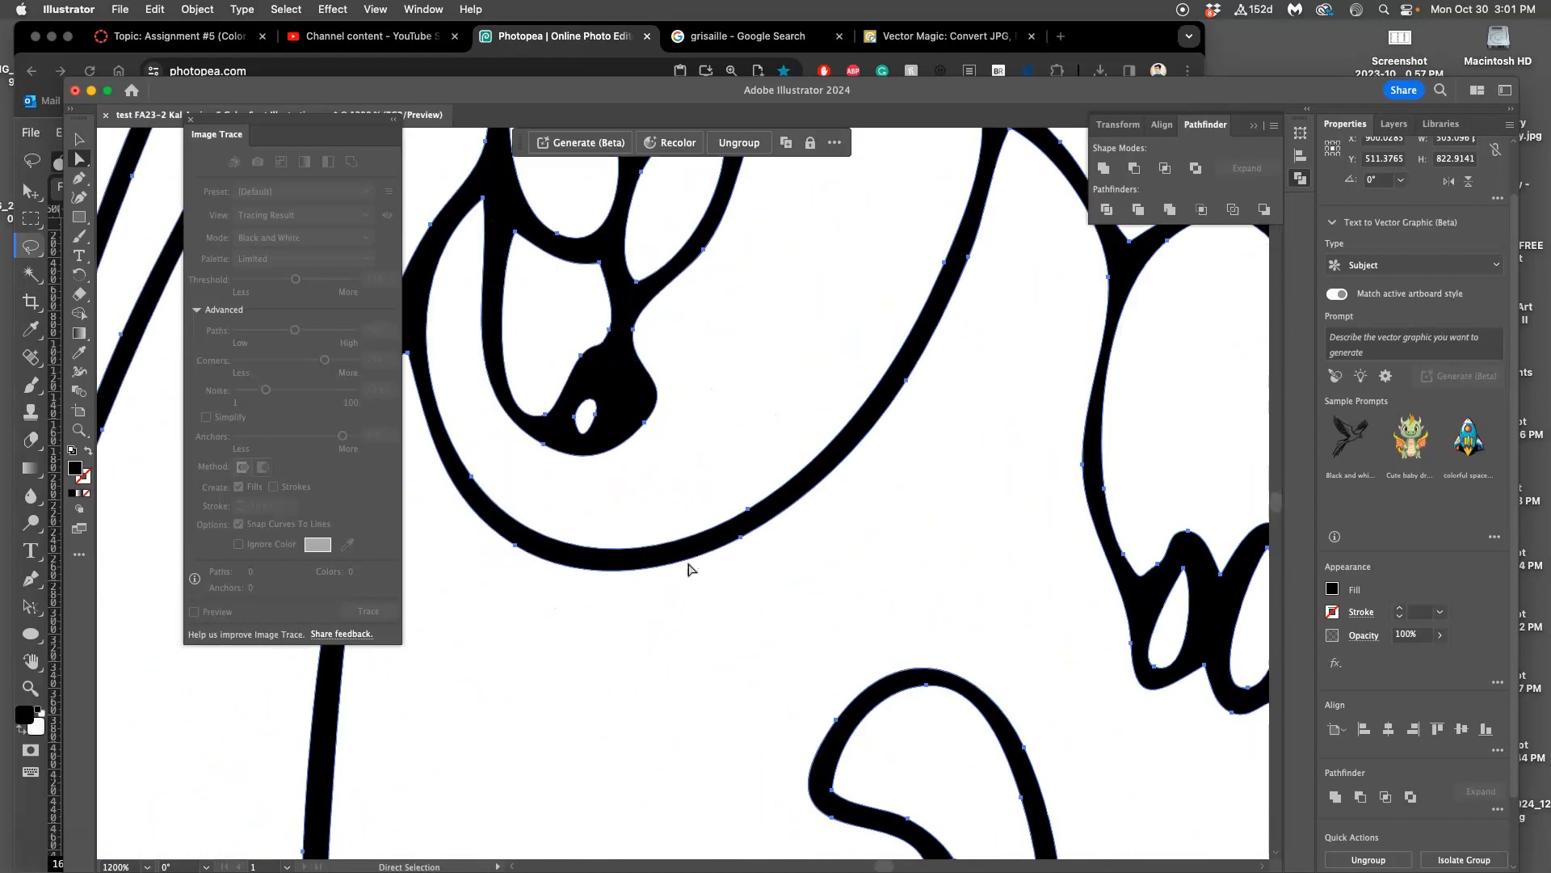
scroll(703, 444, "left", 15)
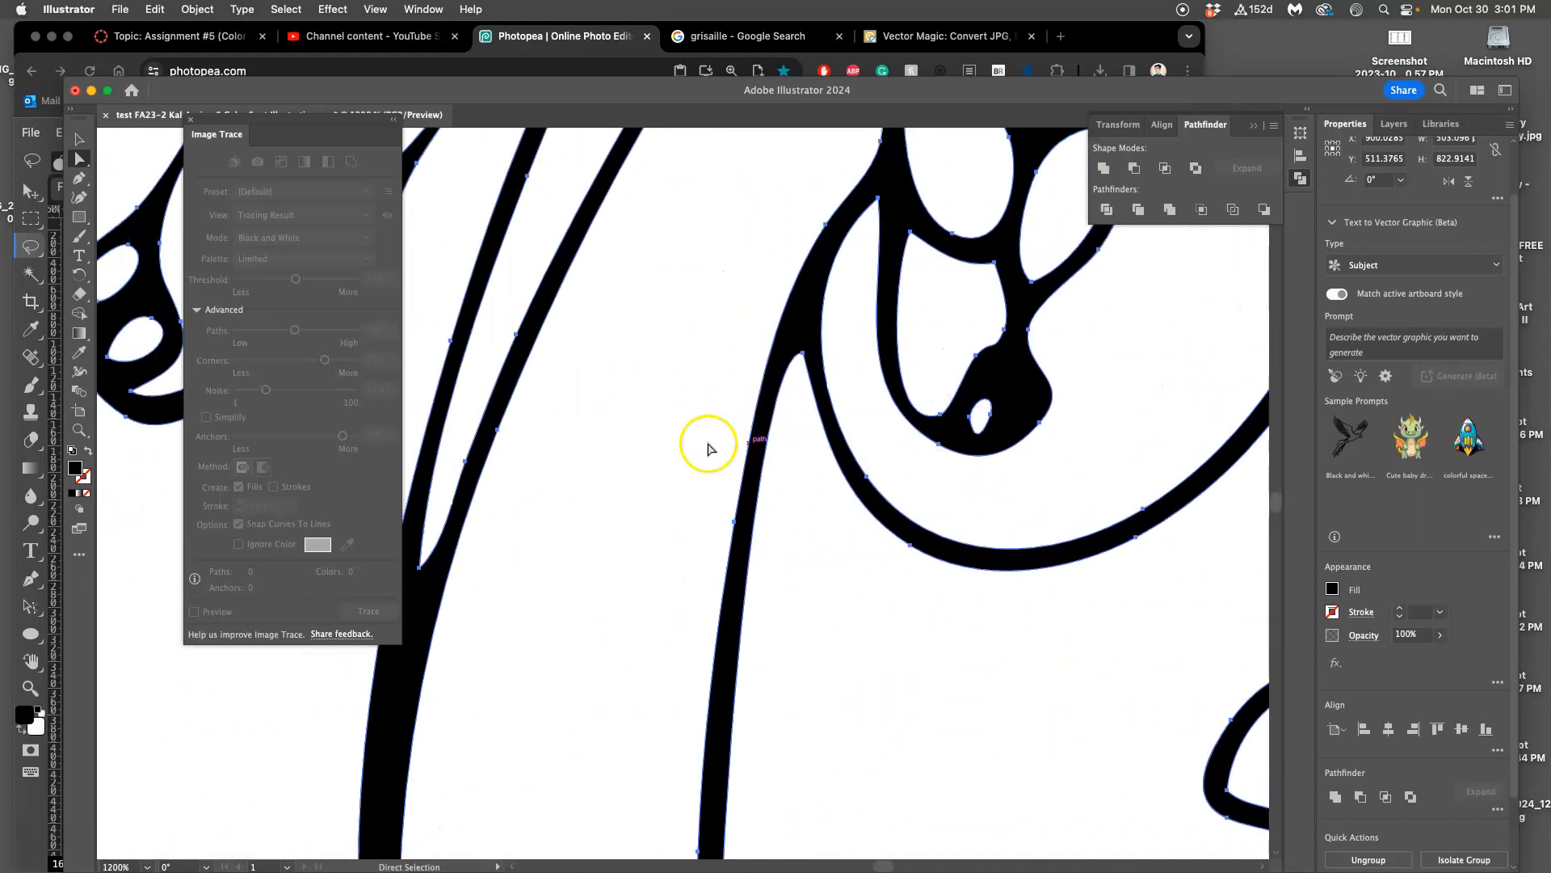
- Close the Image Trace panel and select the line art's compound path around the paw inside the curled tail
left_click(191, 119)
scroll(658, 357, "right", 10)
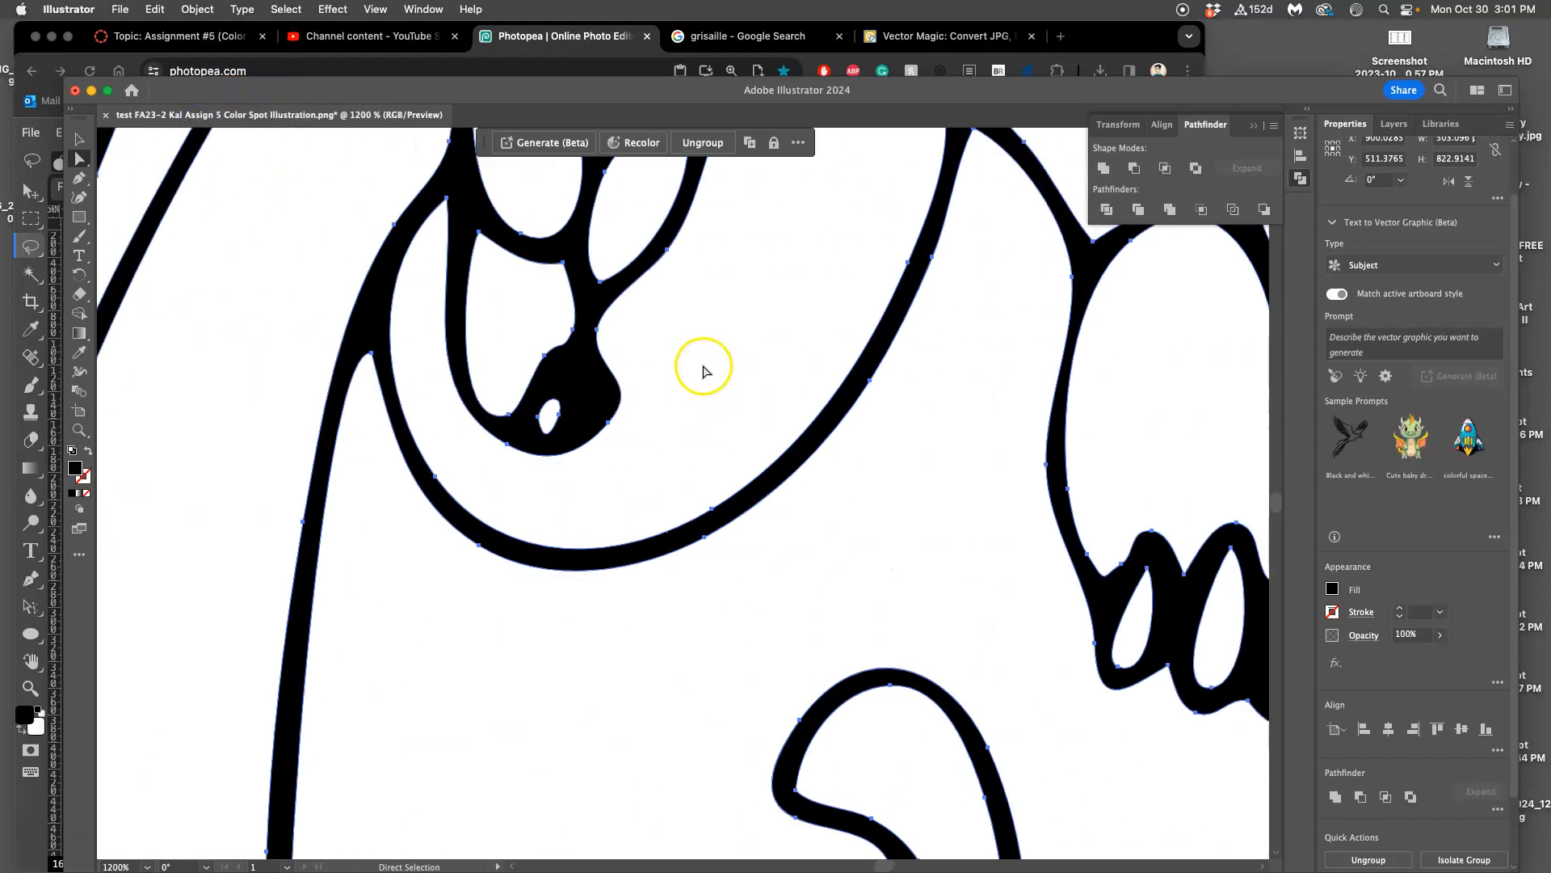
left_click(703, 369)
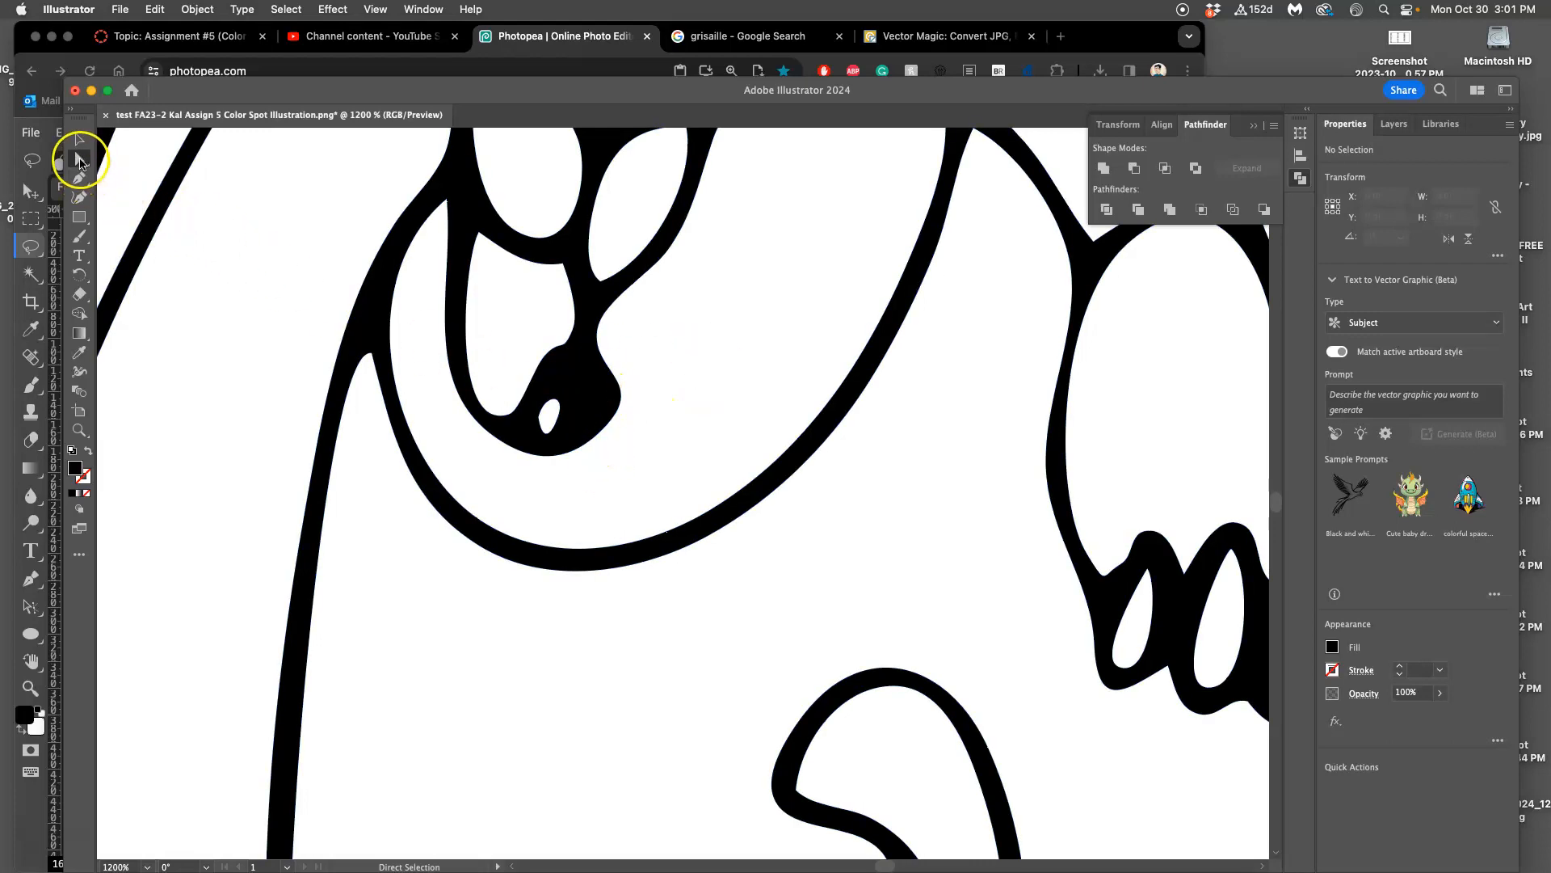
left_click(583, 392)
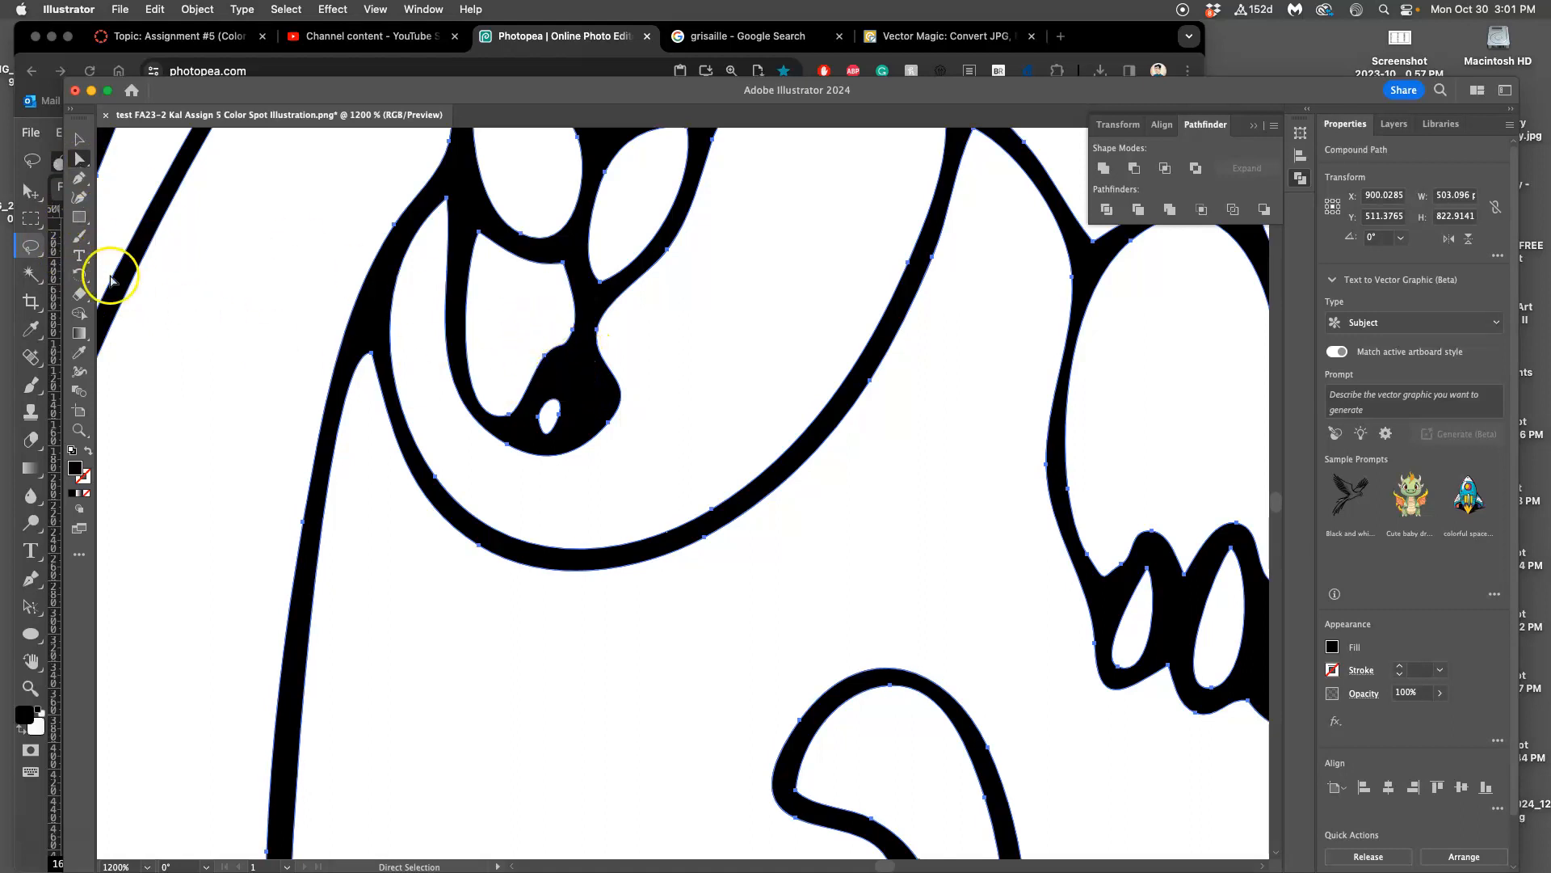
- Set the Eraser size to 3 pt and erase a small toe hole in the paw's solid black tip
left_click(80, 295)
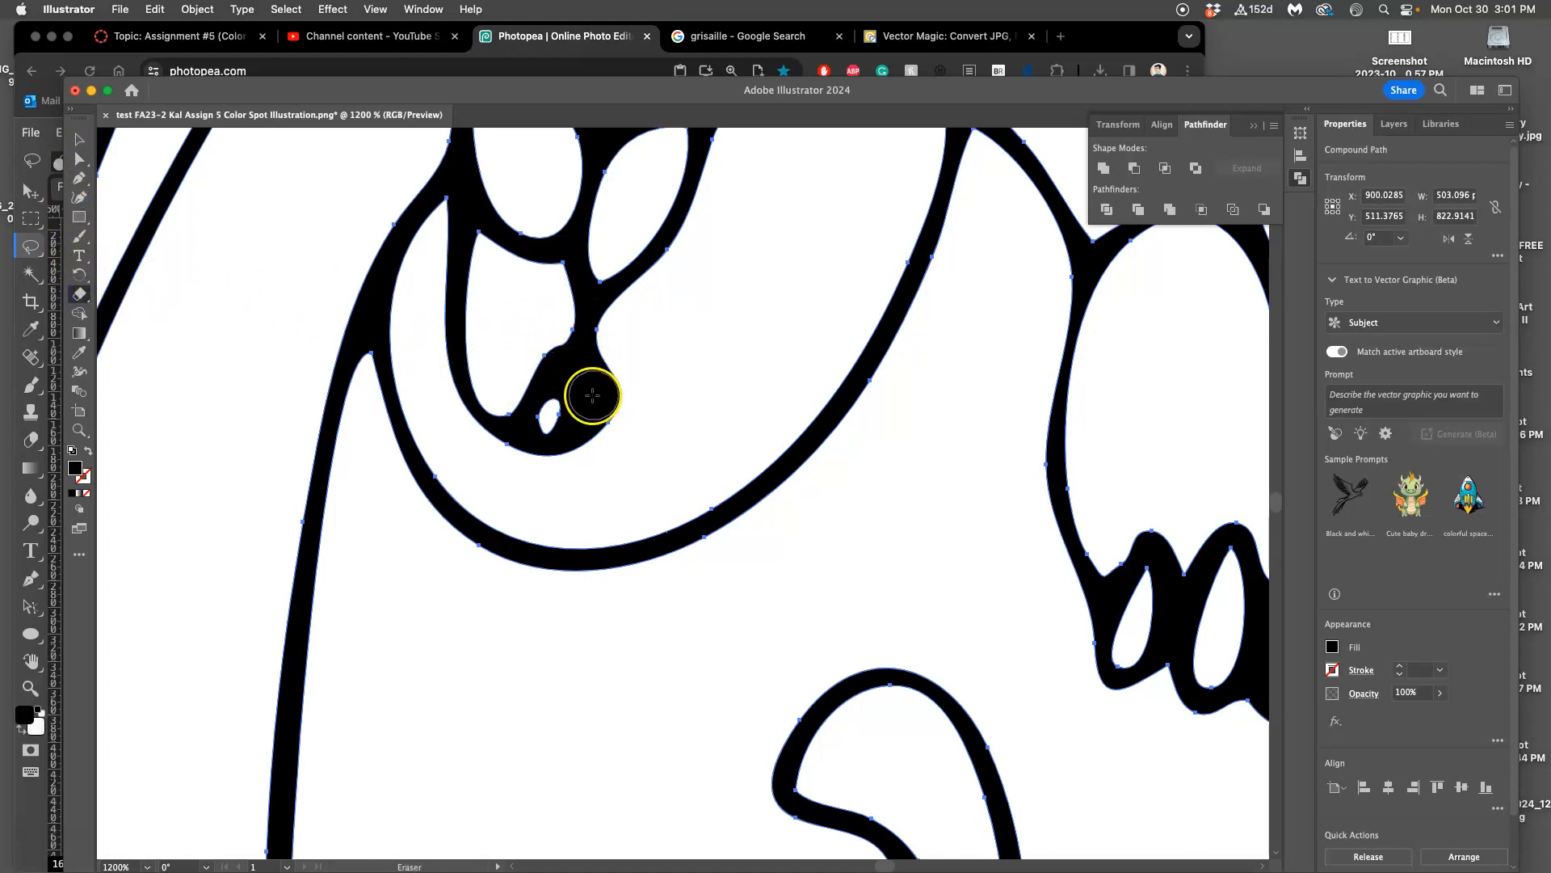
double_click(81, 296)
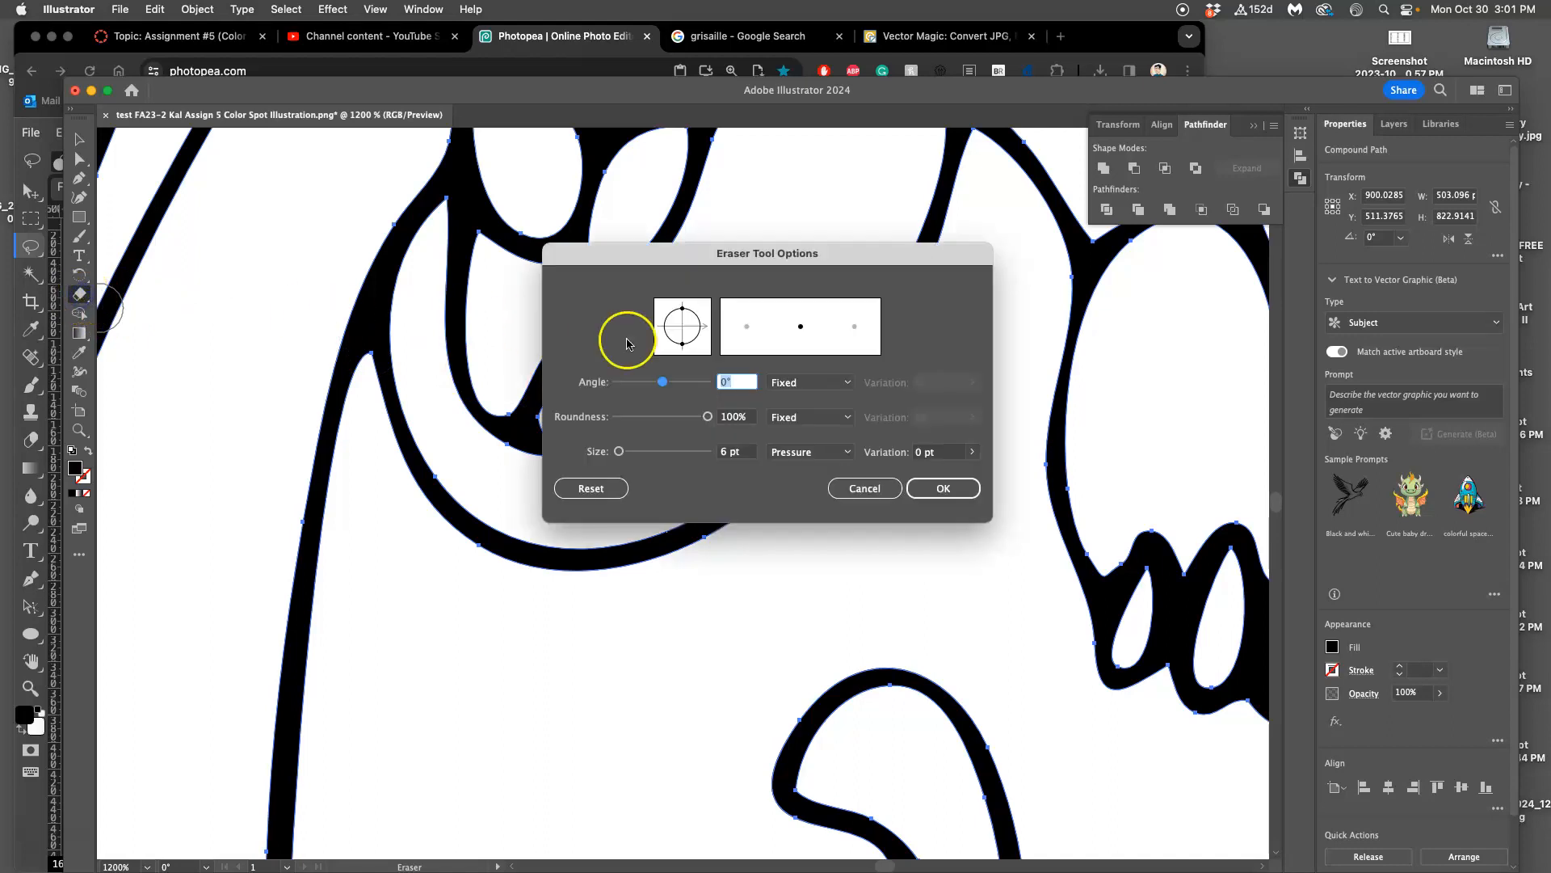
left_click(621, 452)
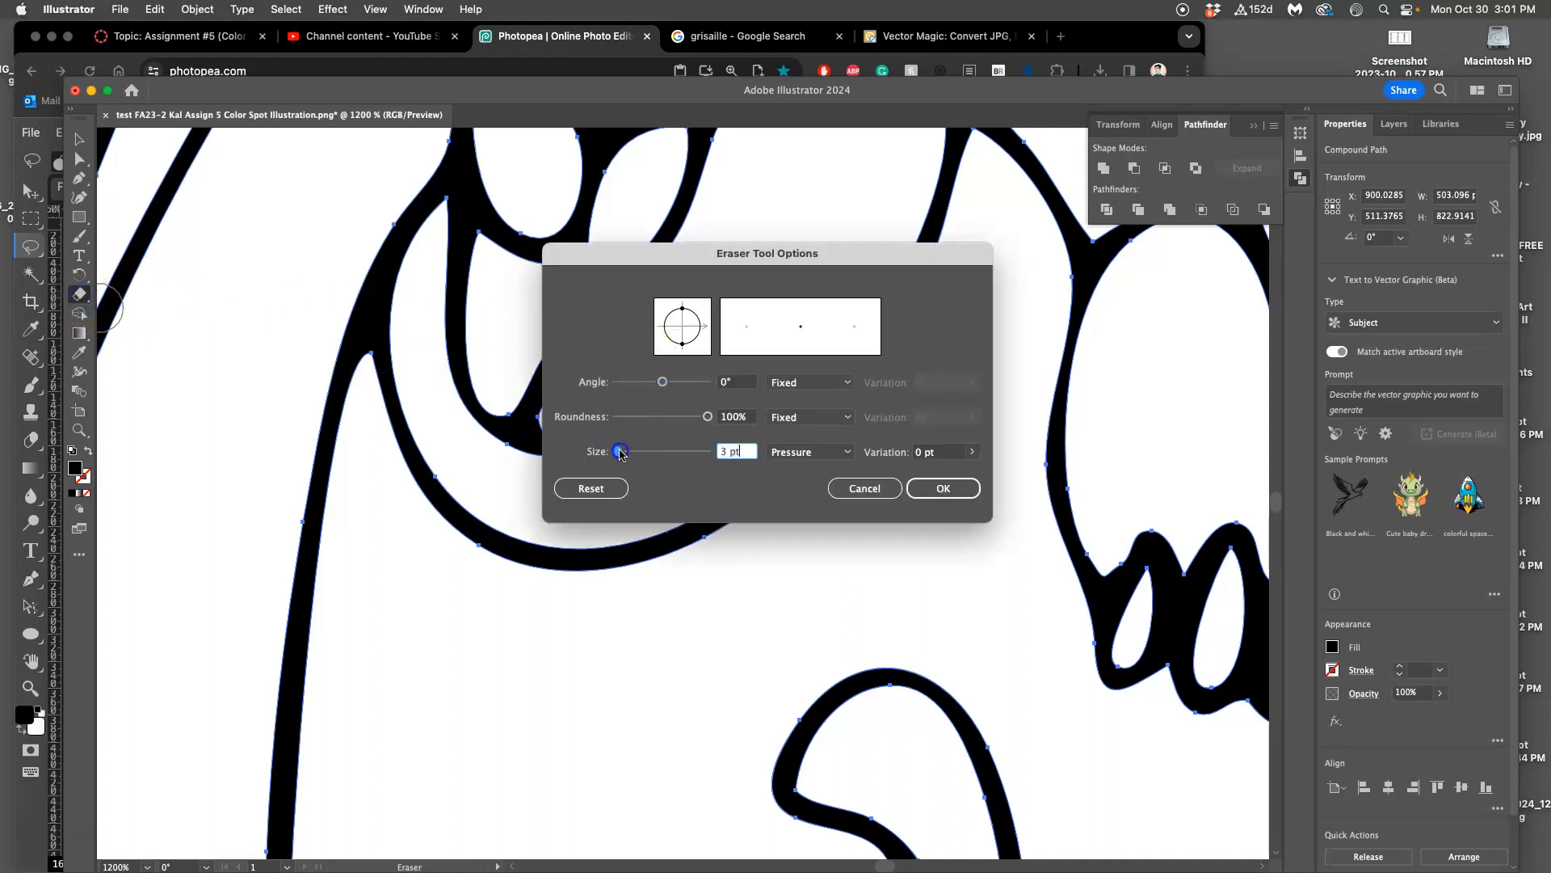
left_click(921, 487)
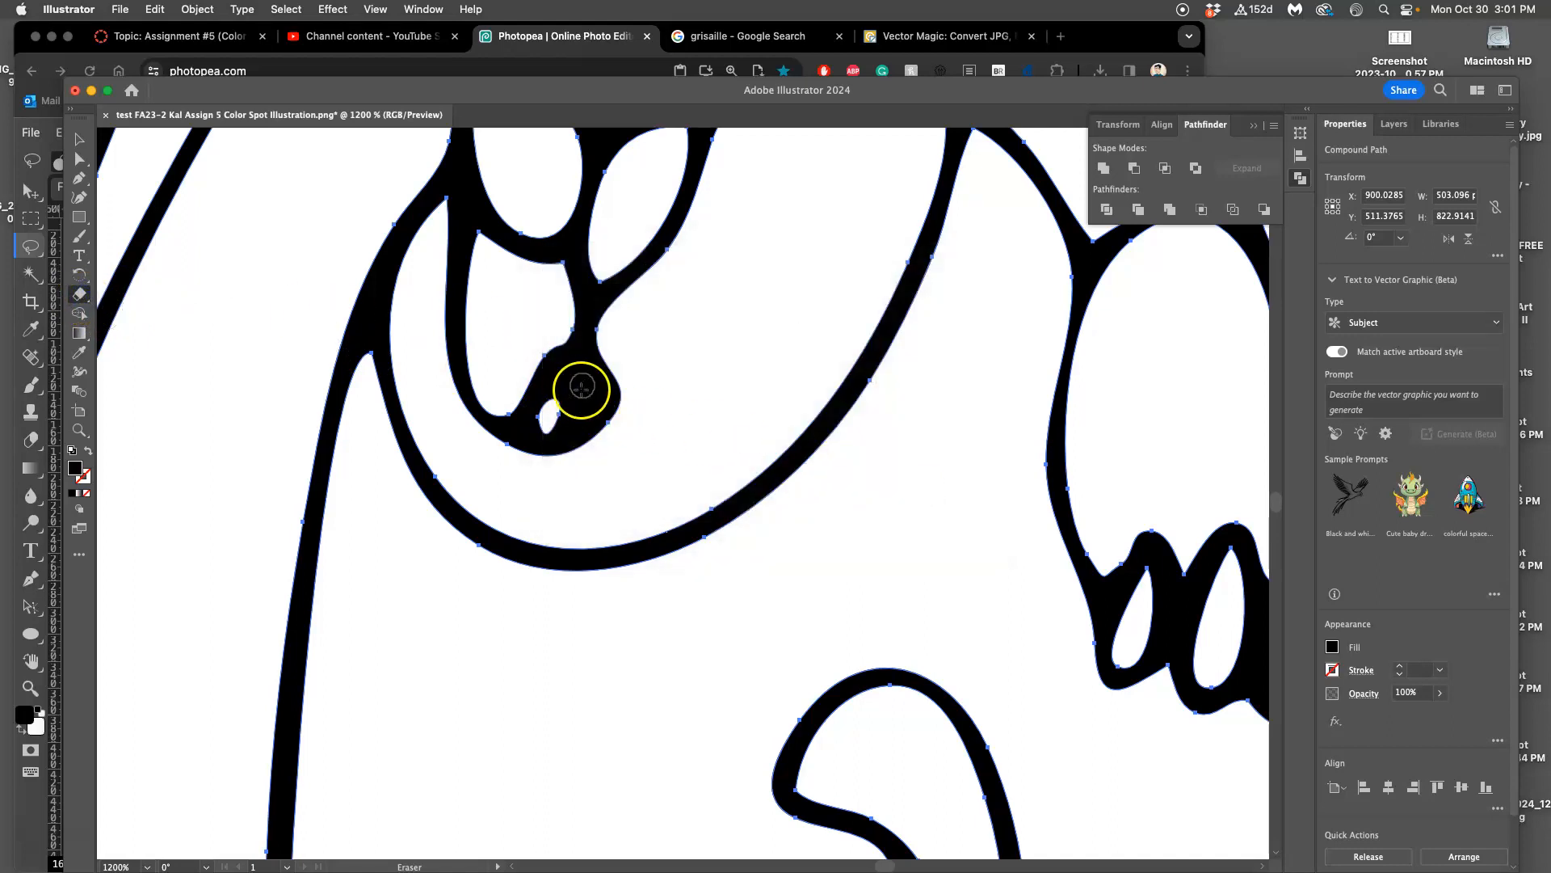
left_click_drag(591, 403, 592, 407)
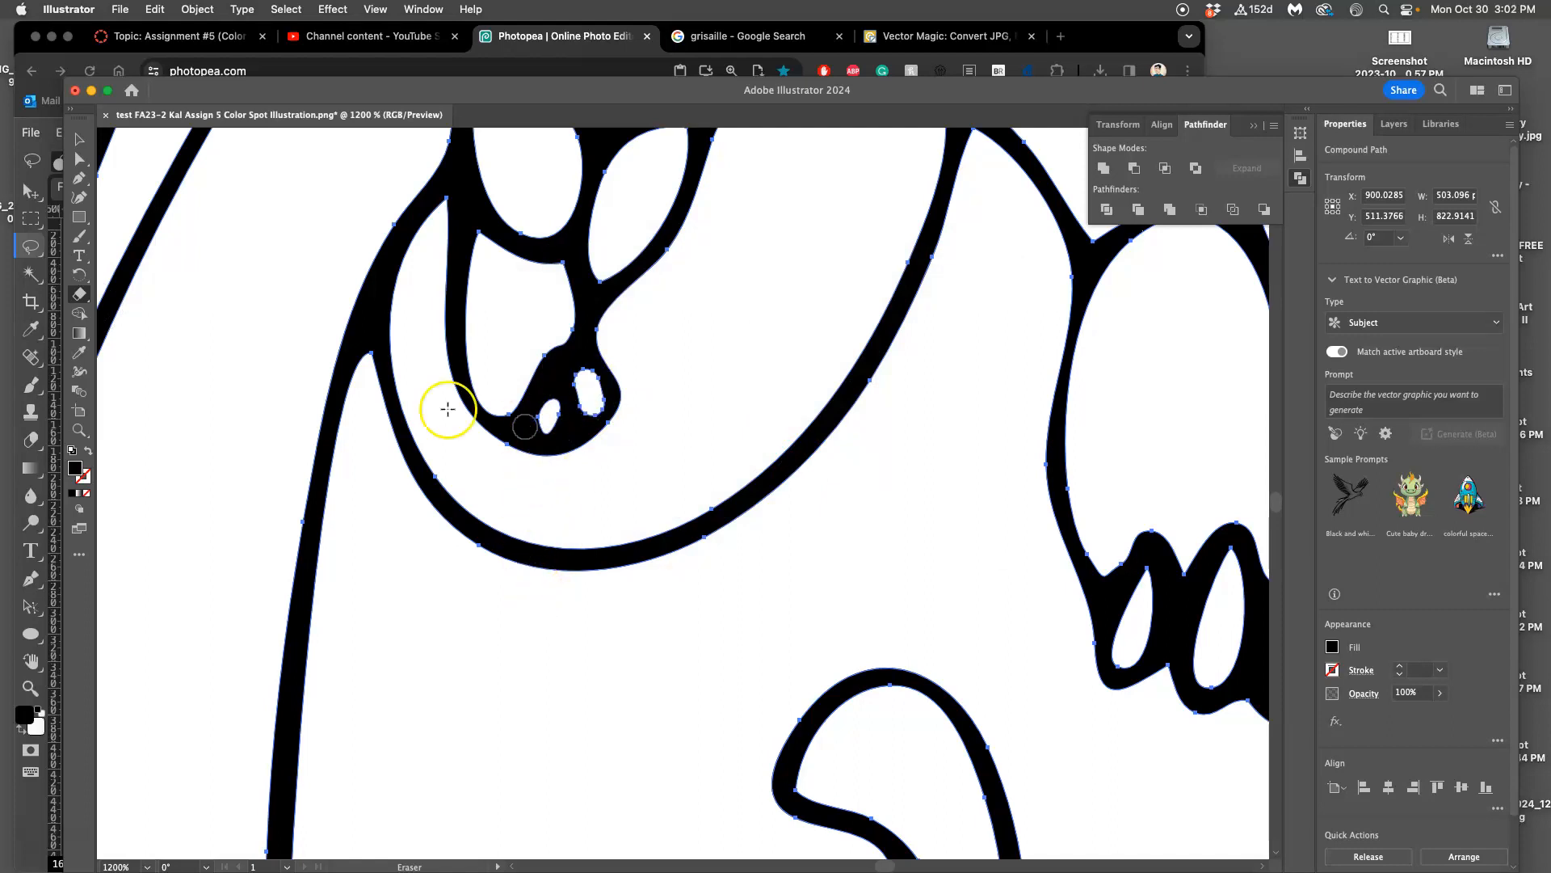
- Redraw the edge of the erased toe hole with the Pencil tool, using Smooth fidelity and editing of selected paths
left_click(80, 239)
left_click_drag(80, 238, 138, 270)
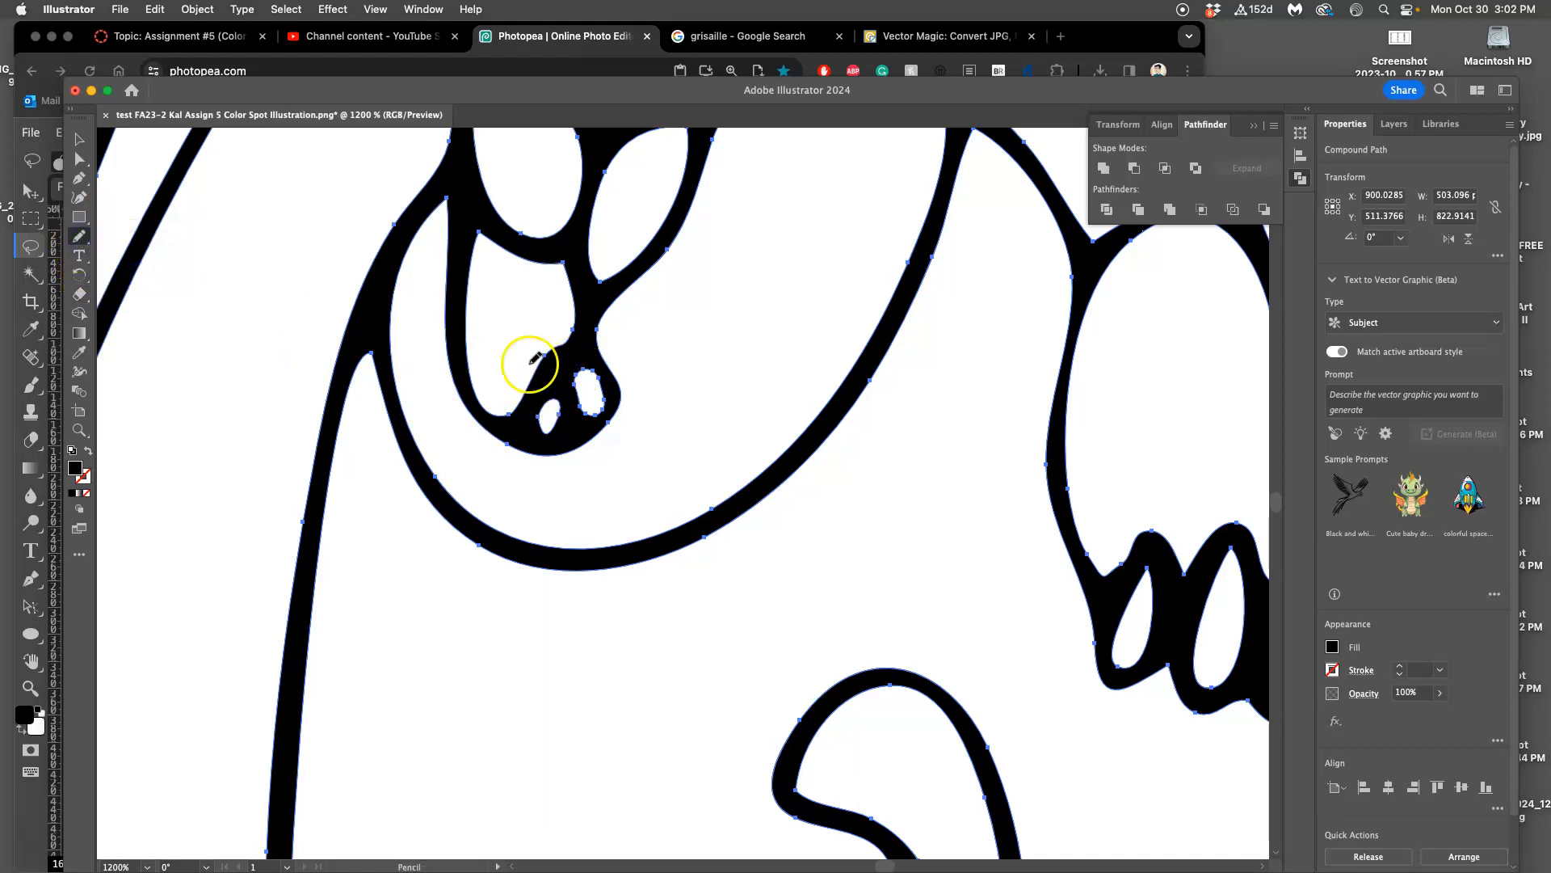
double_click(79, 237)
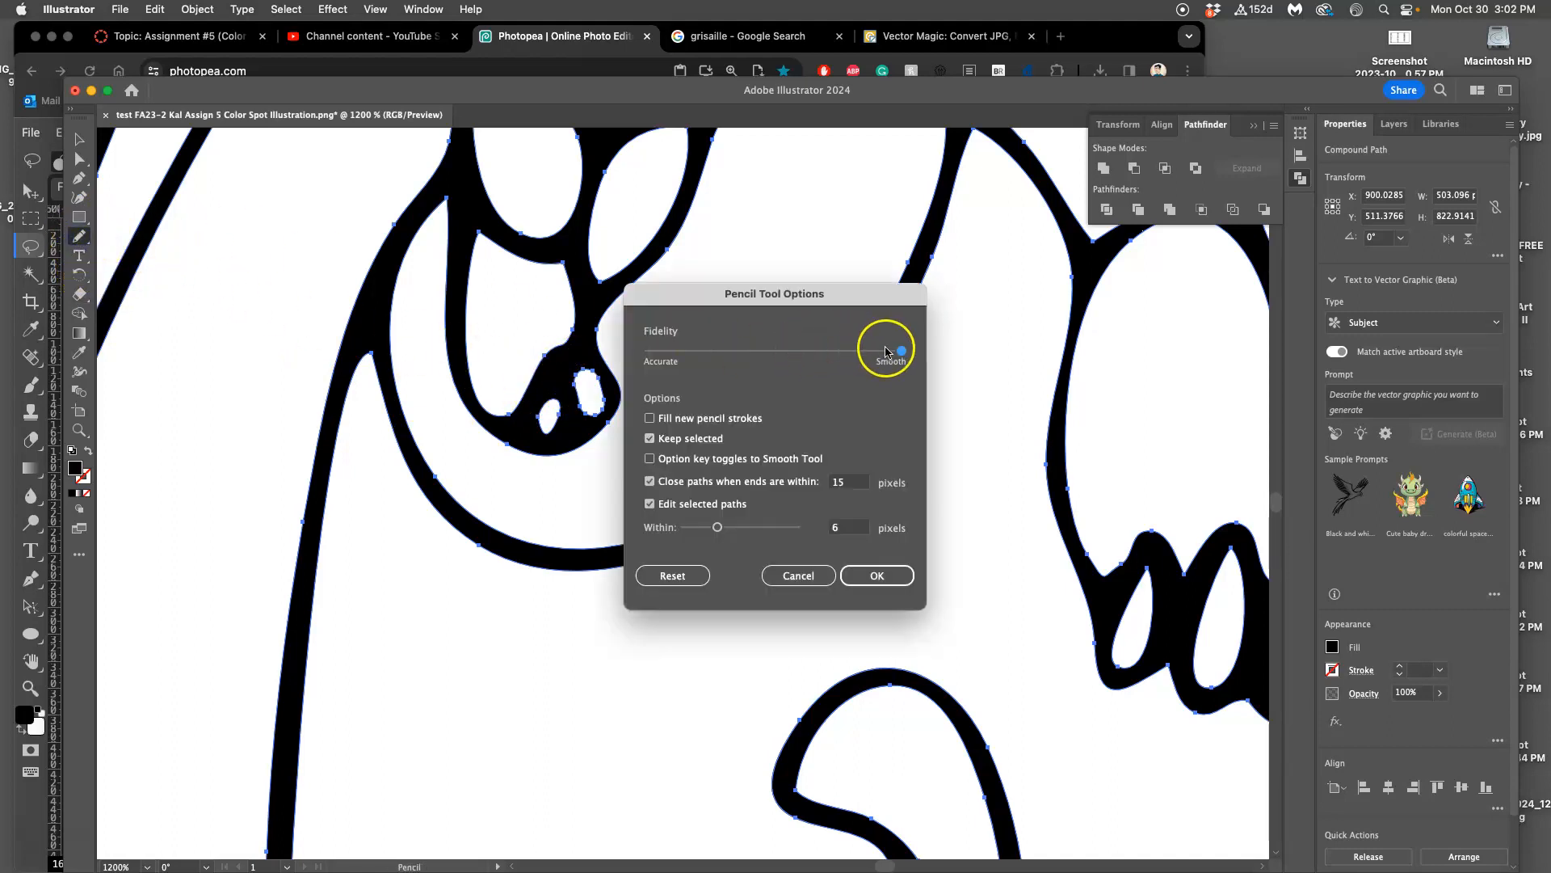
left_click(867, 574)
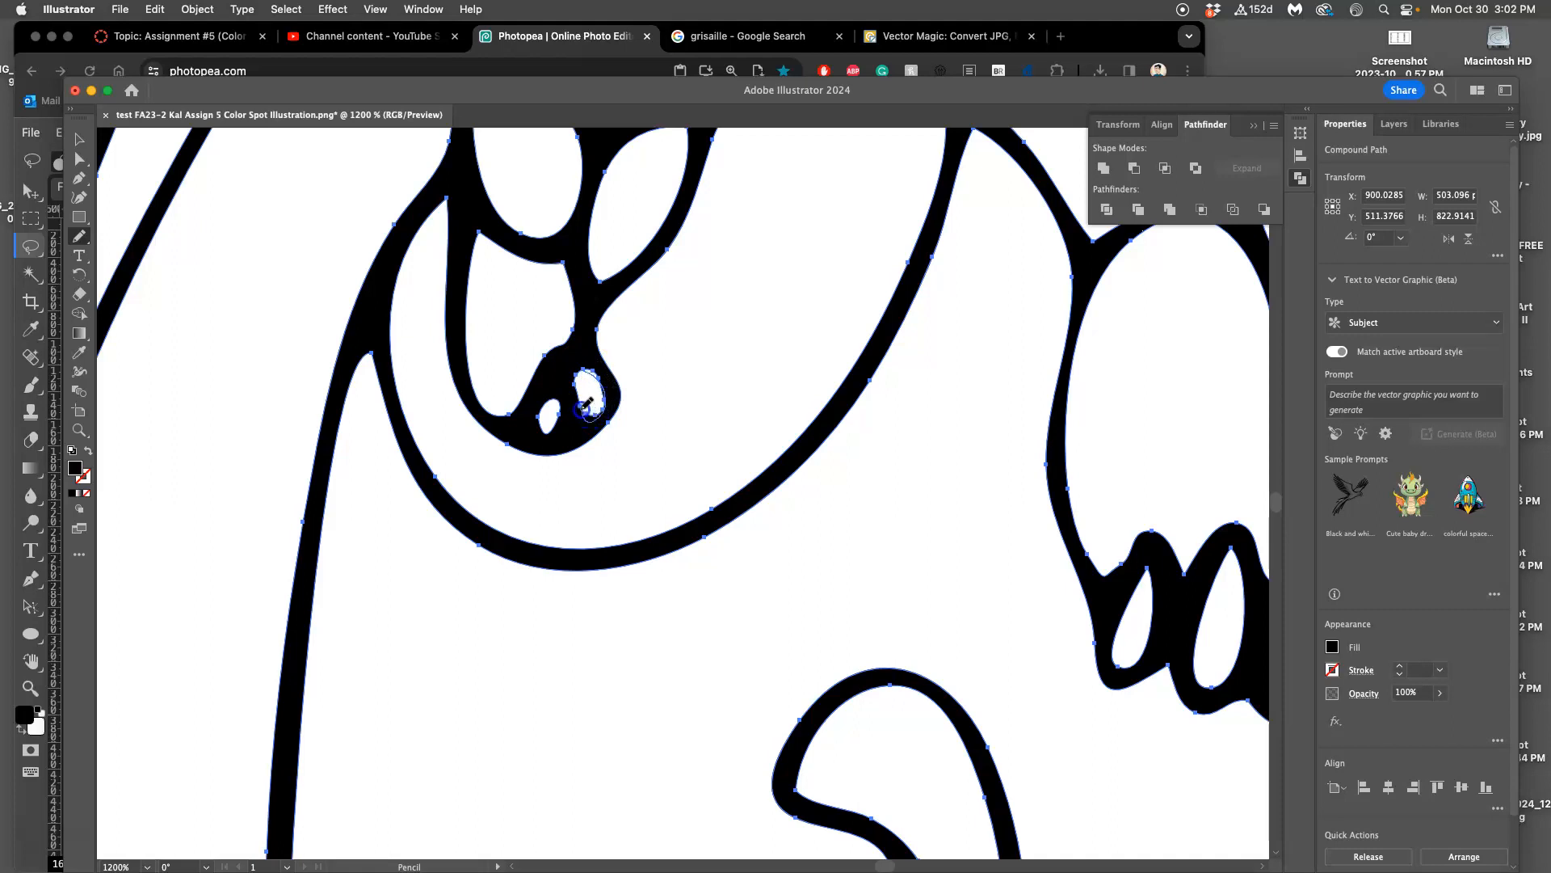
left_click_drag(576, 386, 585, 431)
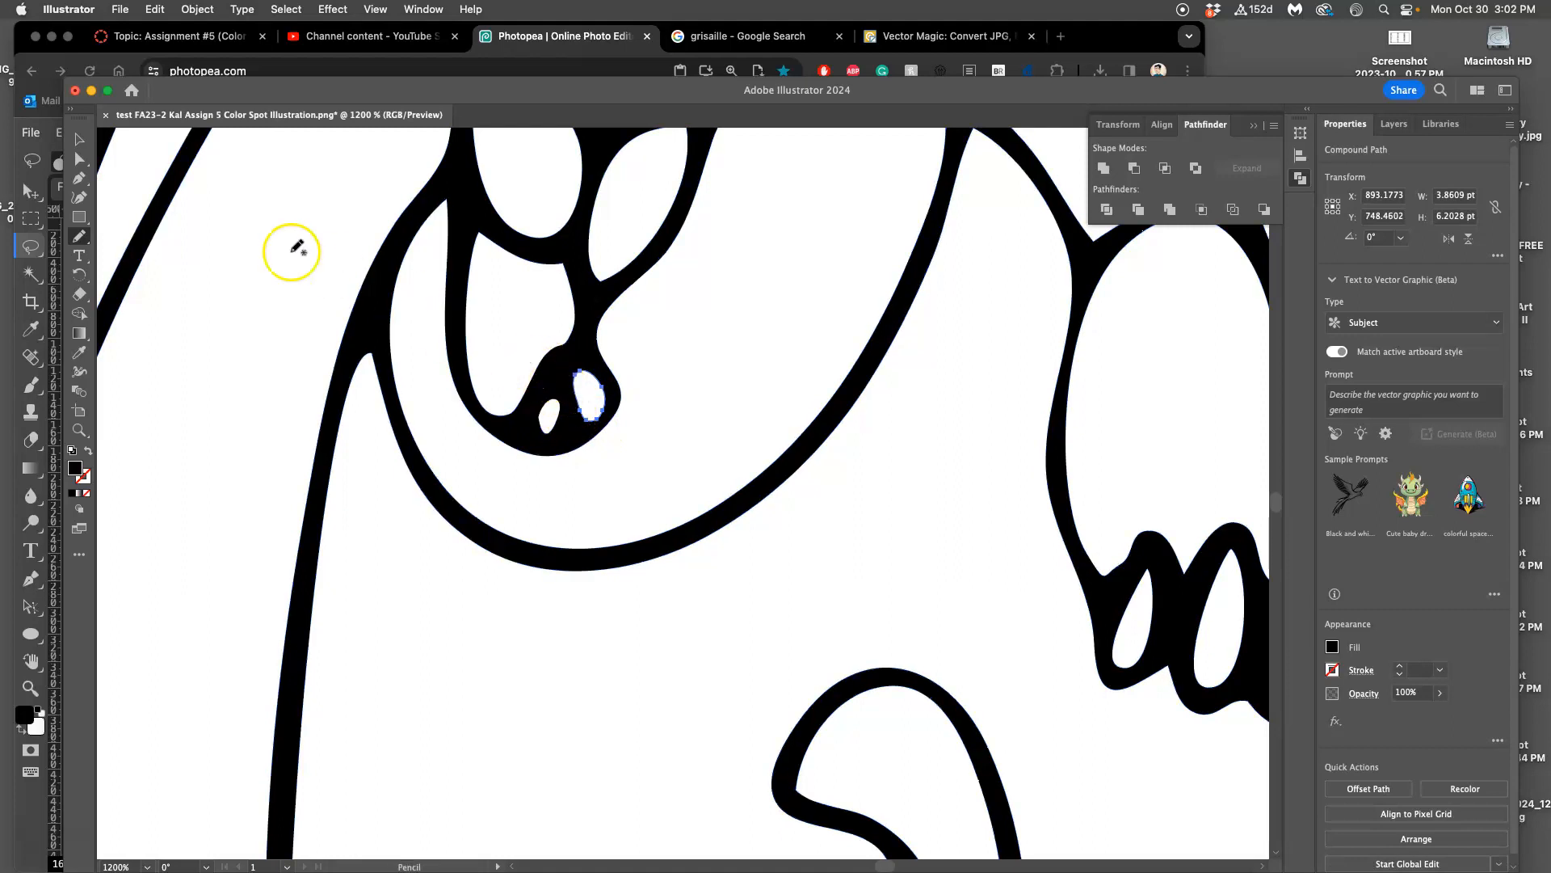
- Reselect the compound path and reshape the neighbouring small toe hole into a taller oval with the Pencil tool, then deselect
left_click(78, 156)
left_click(570, 319)
key("n")
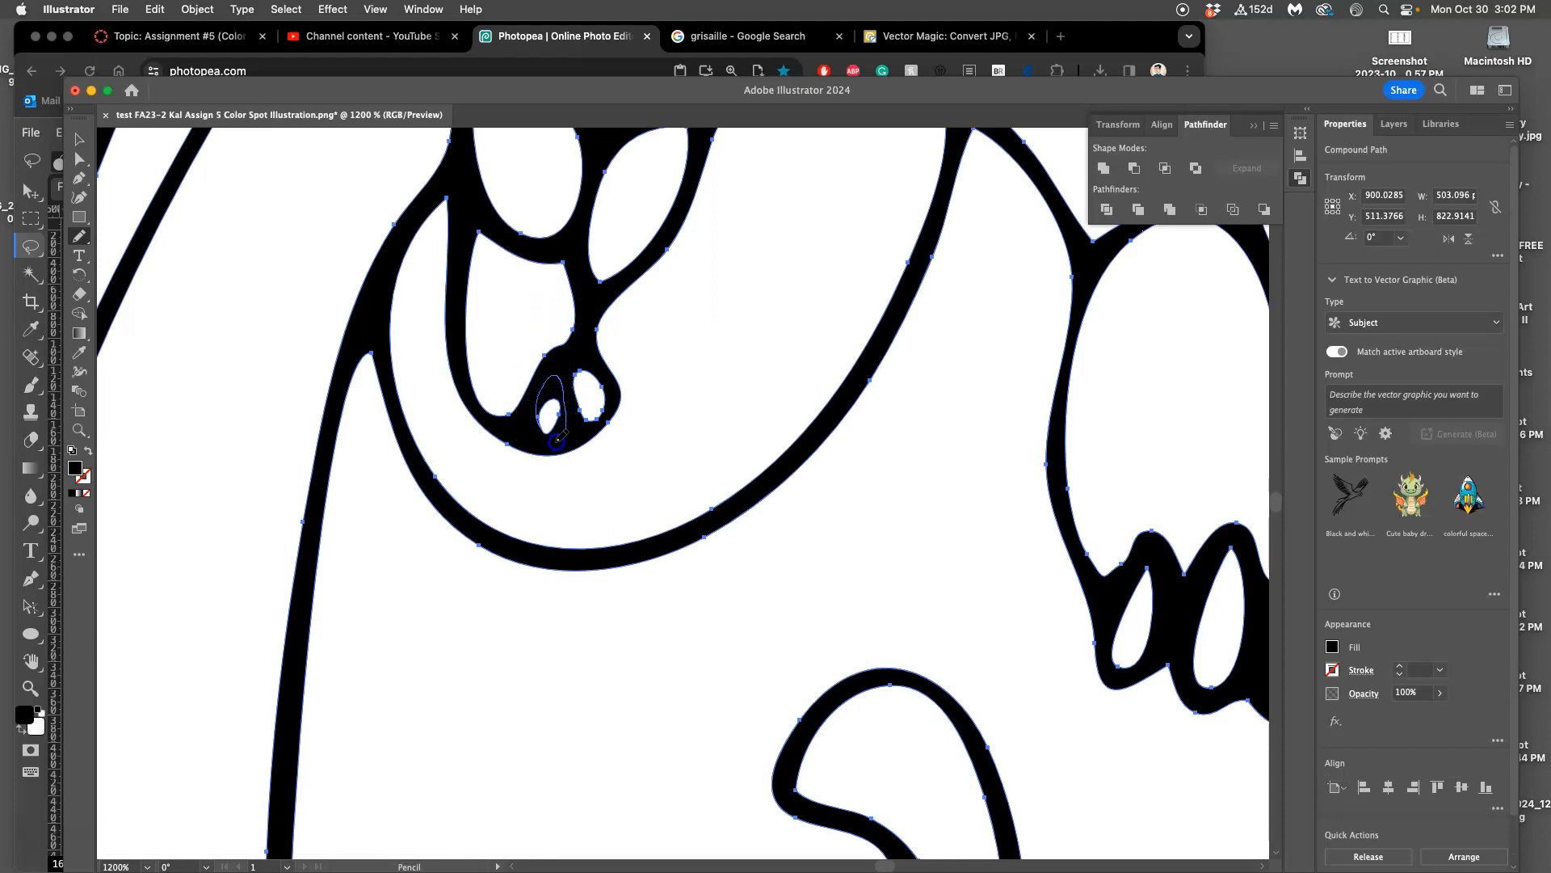
left_click_drag(545, 426, 546, 437)
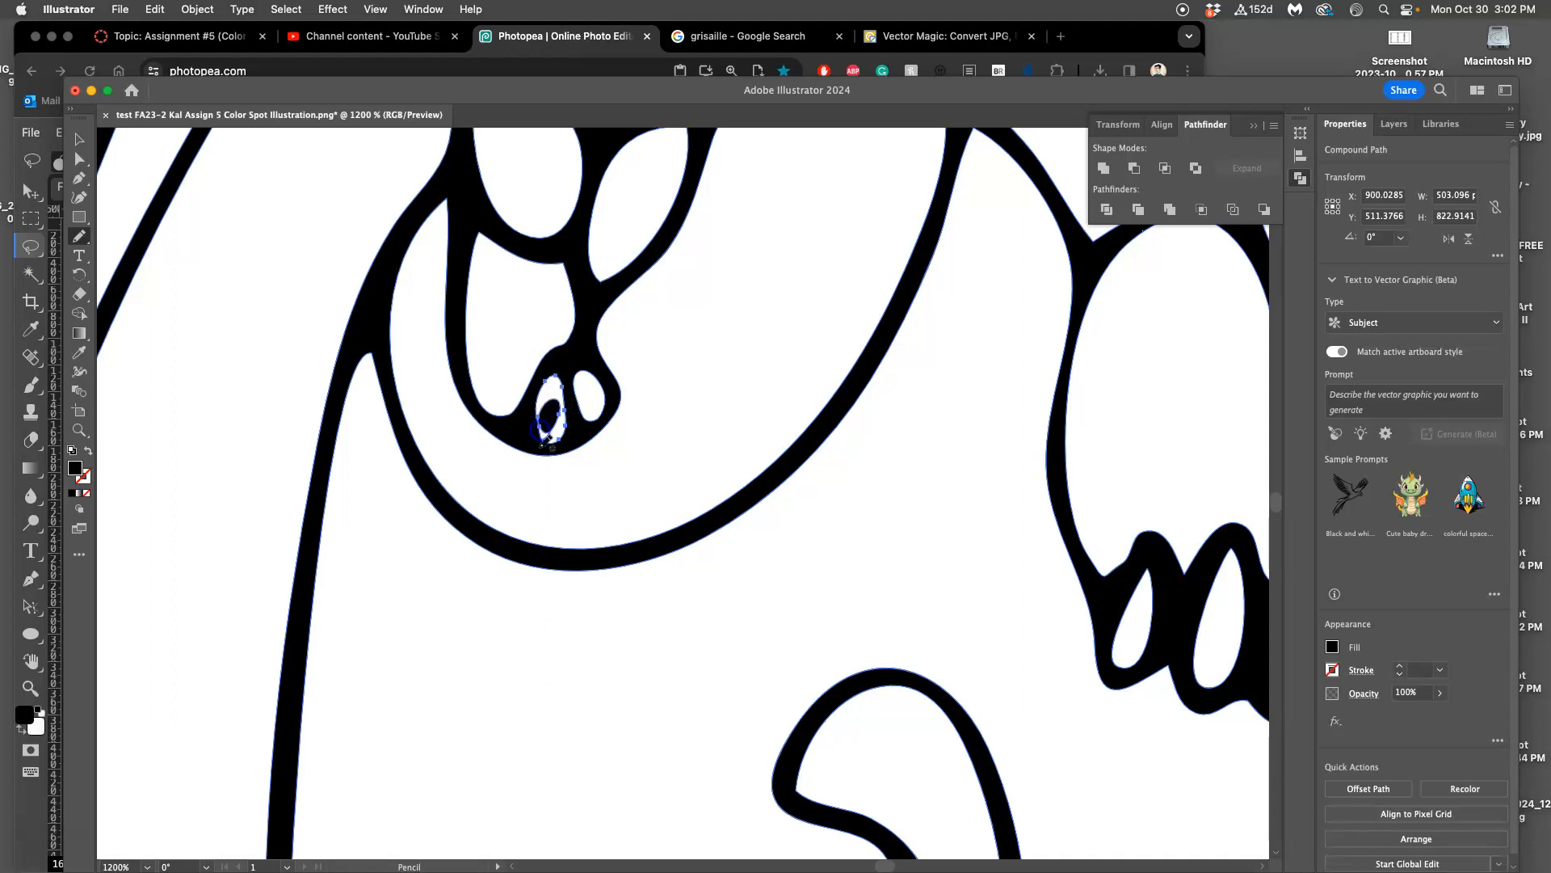
key("super+z")
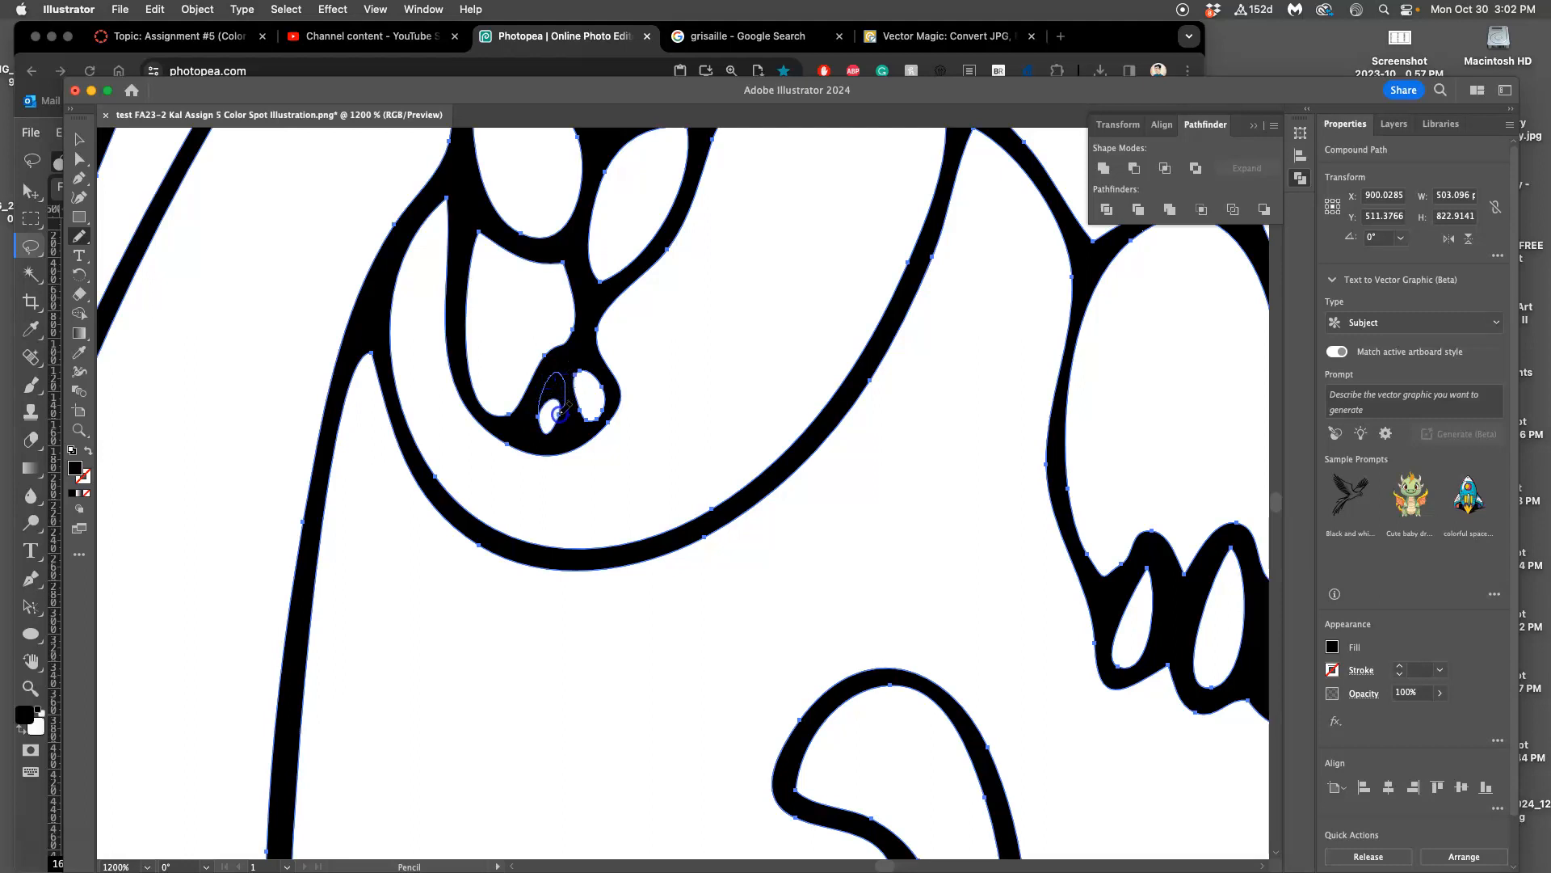
left_click_drag(560, 412, 557, 416)
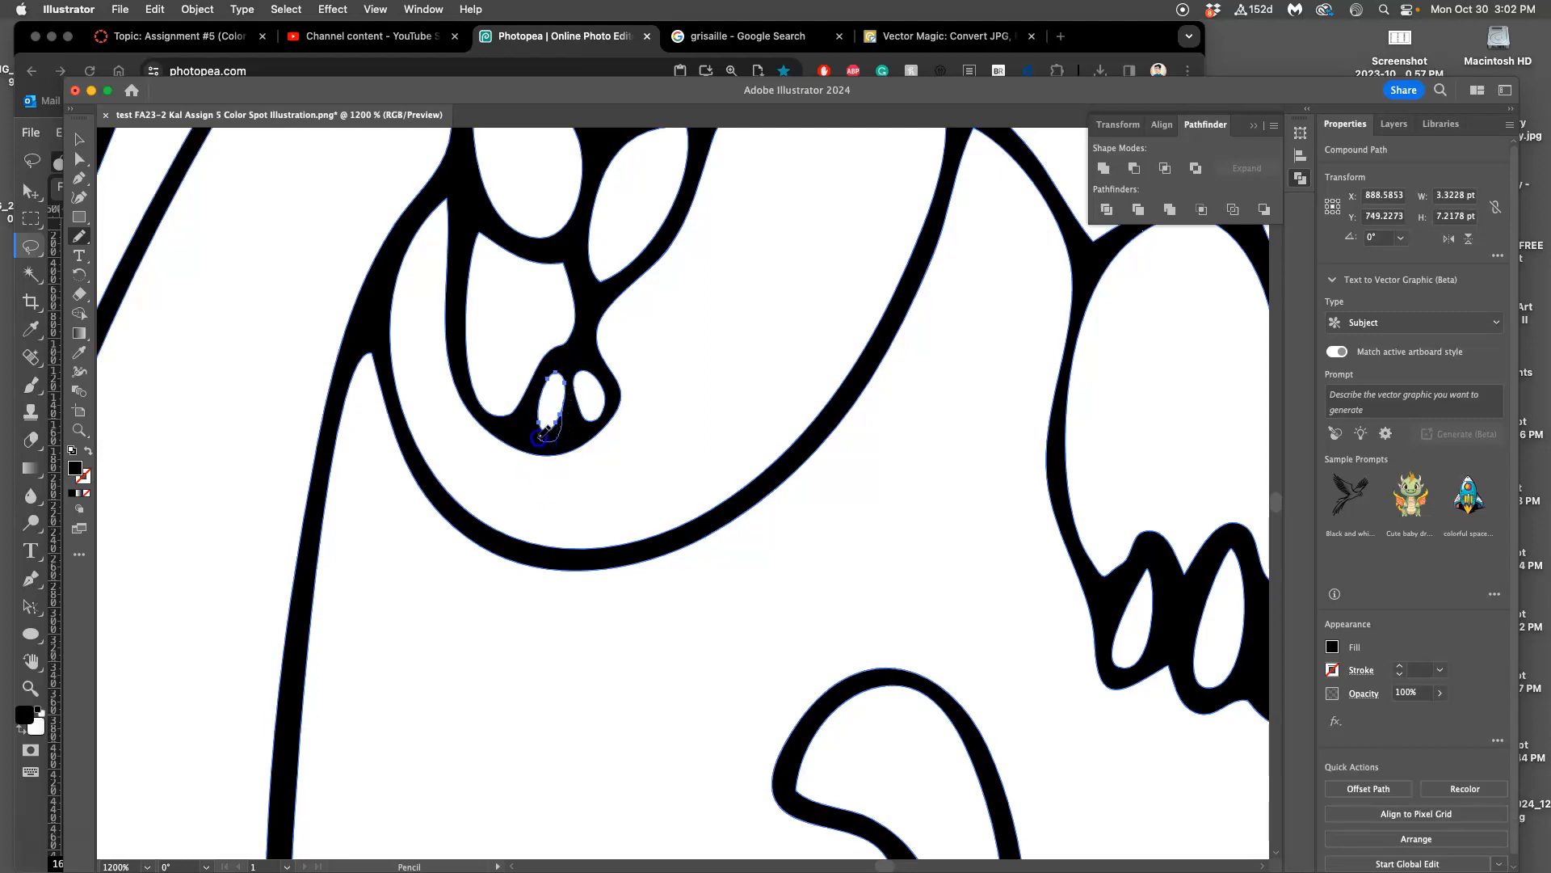
left_click(658, 350, "super")
- Select the line art at the child's hair spikes and redraw one filled-in inner notch as a sharp corner with the Pencil tool
left_click_drag(718, 351, 593, 473)
scroll(634, 417, "down", 8)
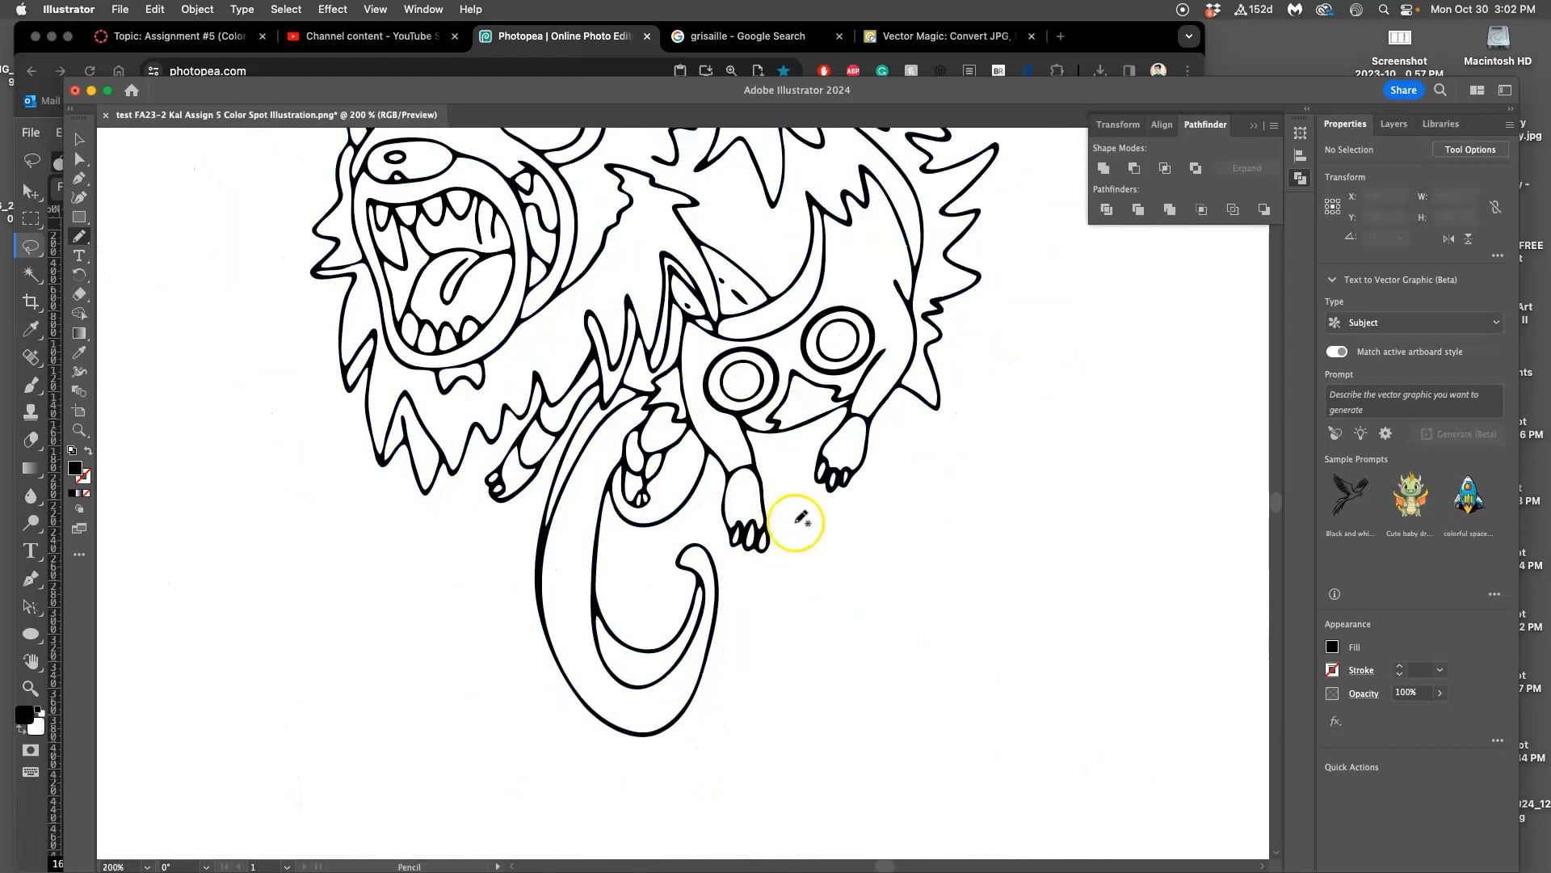
left_click_drag(783, 477, 690, 632)
left_click_drag(716, 556, 720, 599)
left_click_drag(704, 504, 708, 631)
left_click_drag(710, 568, 684, 716)
left_click_drag(794, 443, 720, 534)
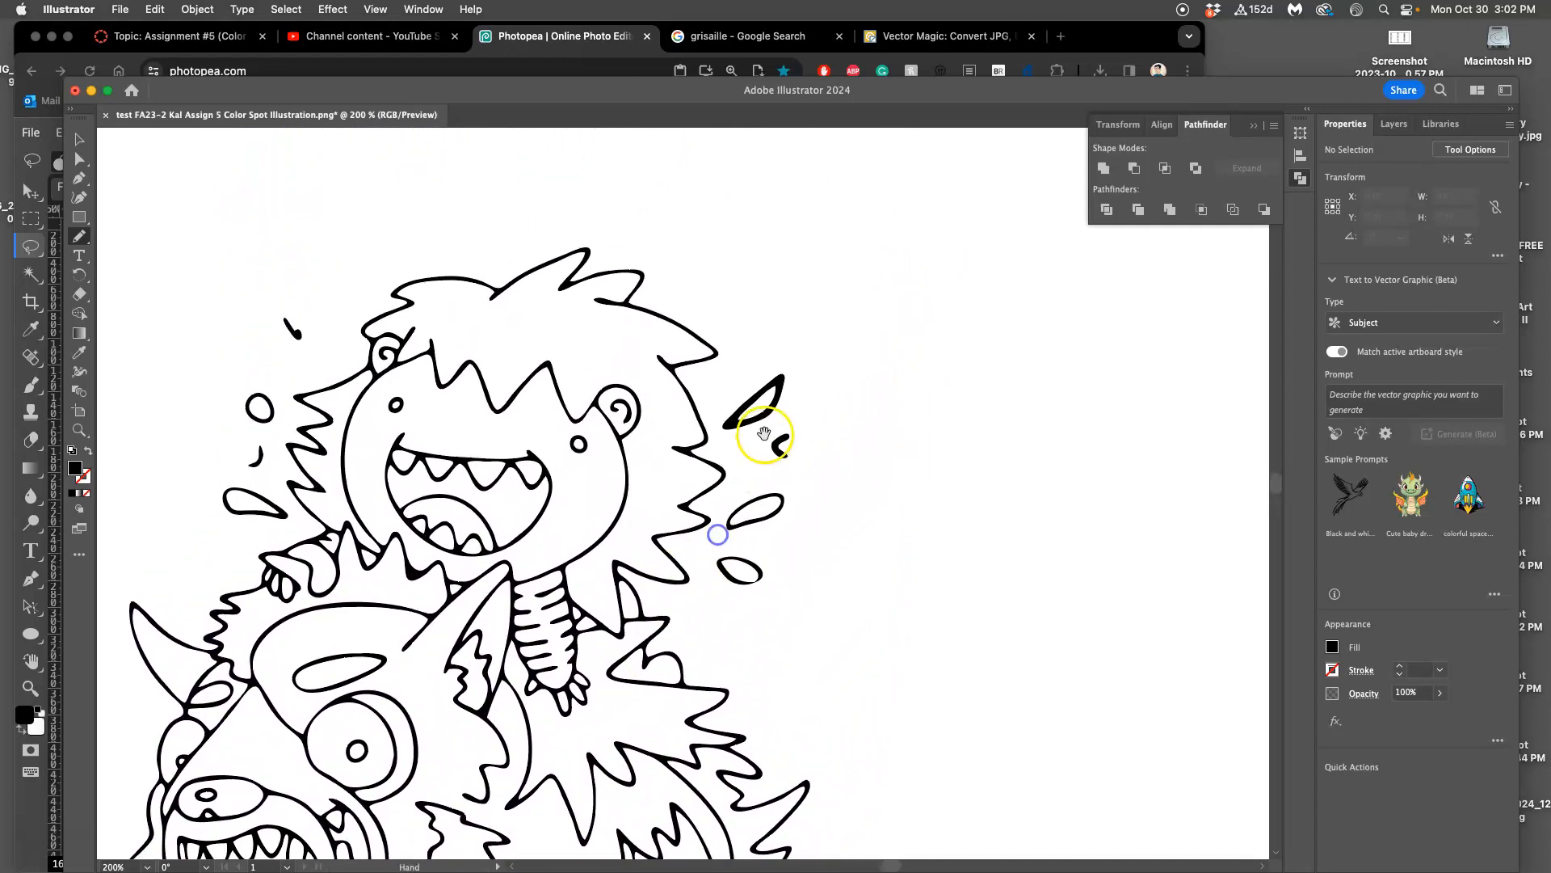
key("super+equal")
key("super+equal")
key("super+equal")
key("super+equal")
key("super+equal")
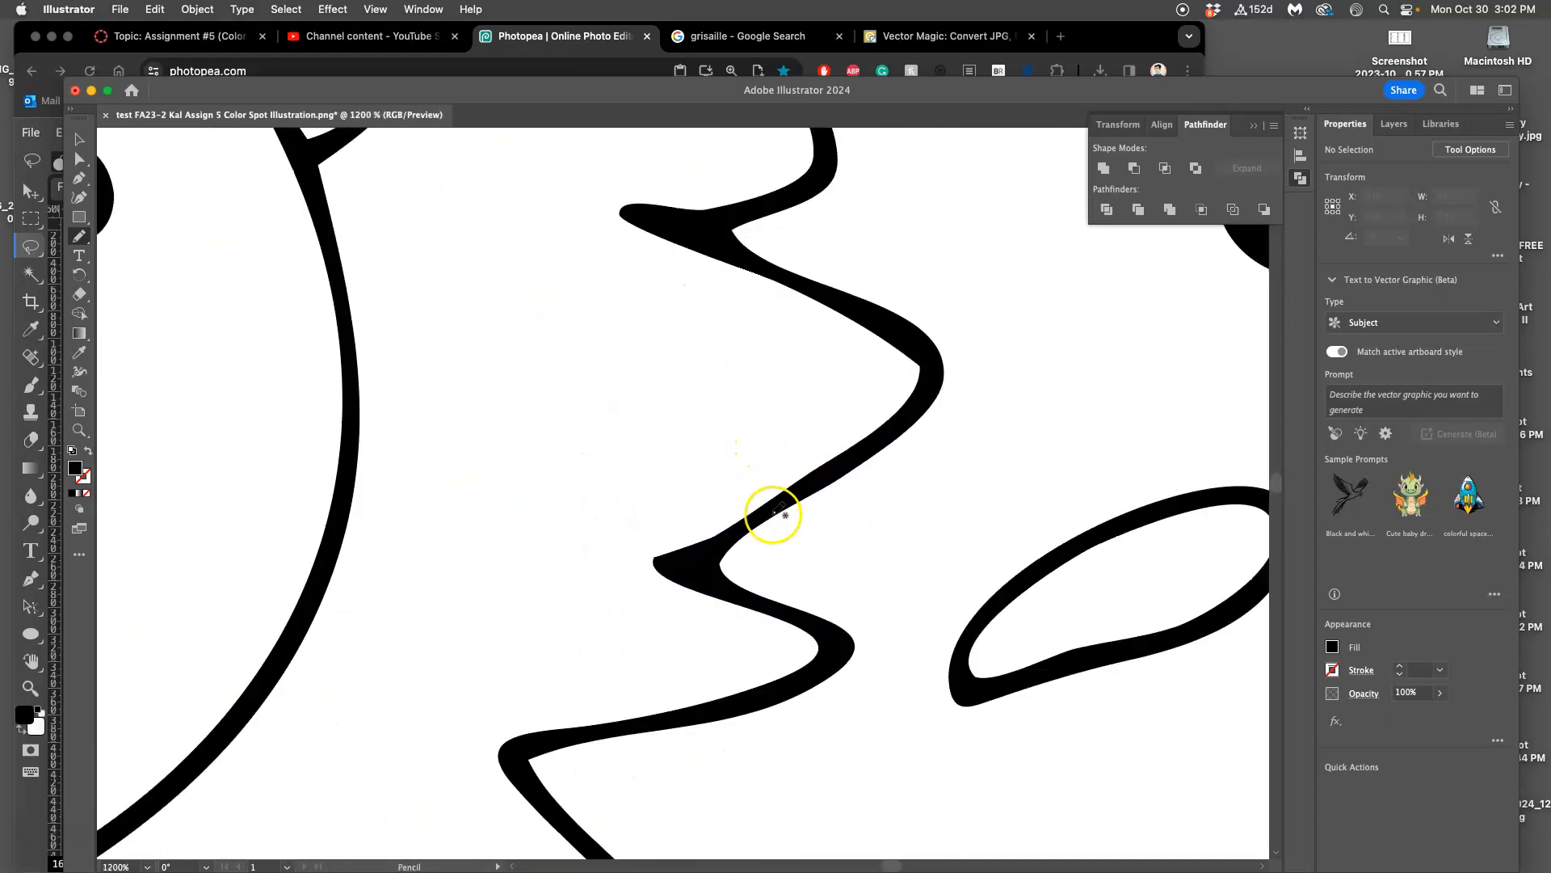
scroll(768, 512, "down", 5)
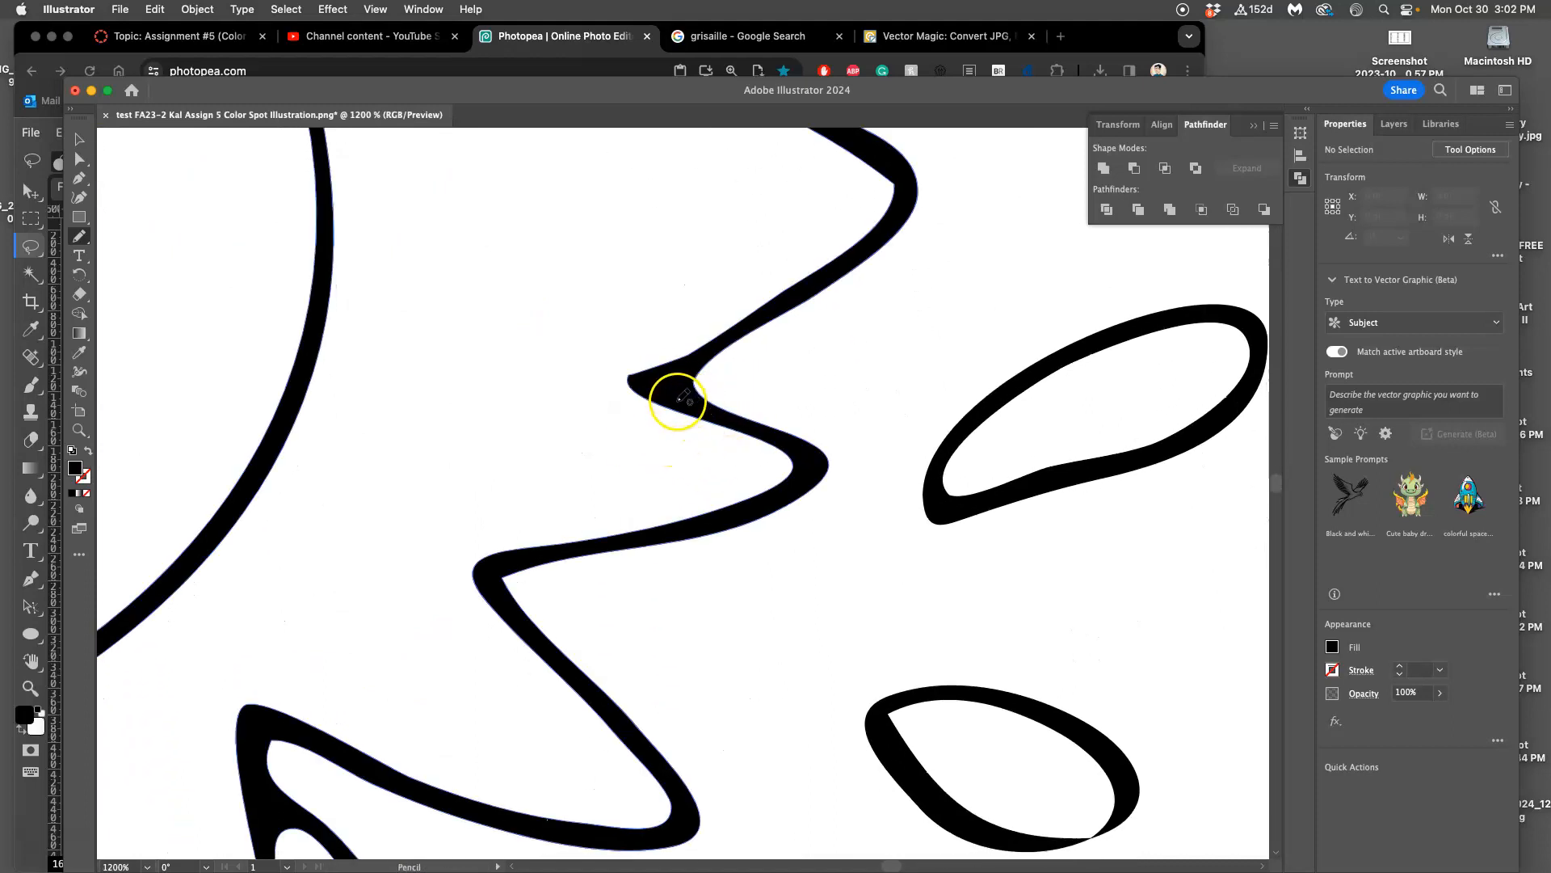
left_click(683, 394, "super")
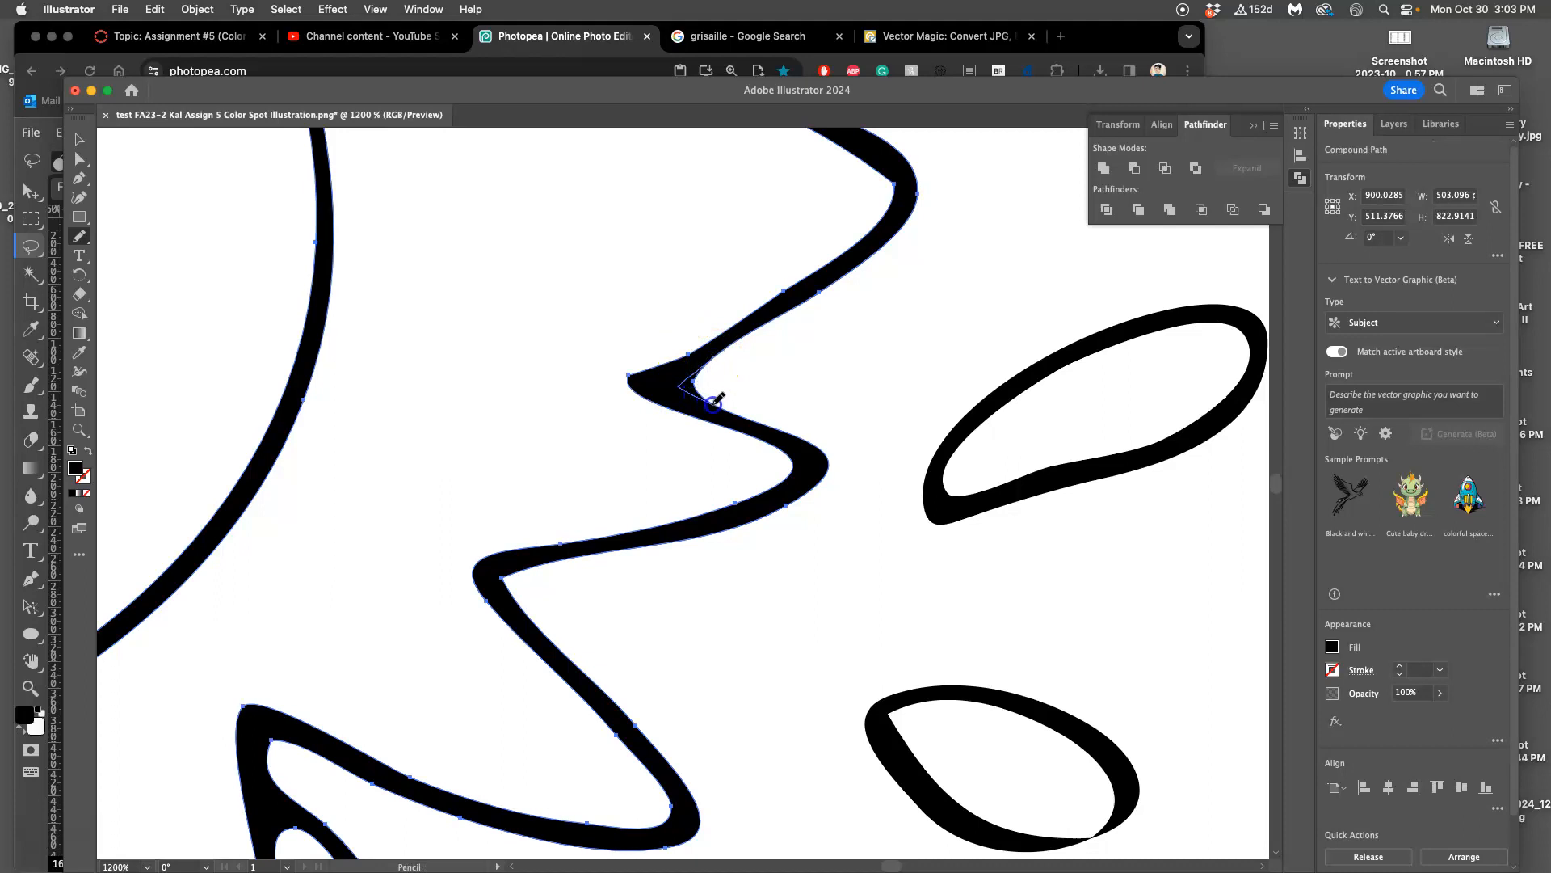
left_click_drag(713, 404, 720, 408)
- Examine the hair outline and the loose marks beside the child's head, and review the whole drawing with nothing selected
left_click_drag(874, 339, 618, 458)
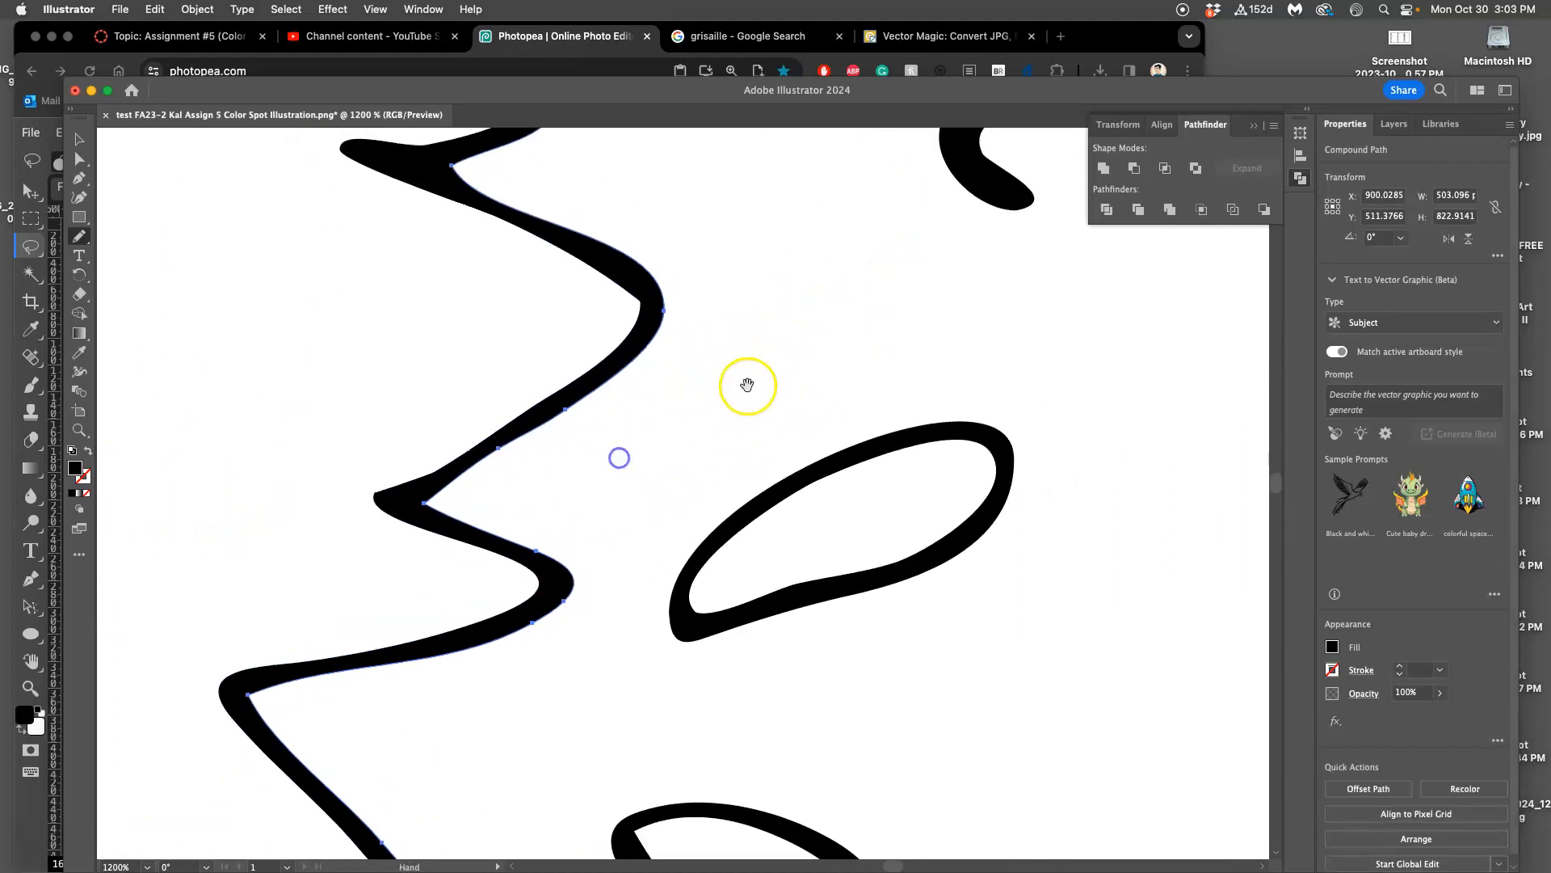
scroll(748, 385, "up", 7)
scroll(747, 385, "right", 4)
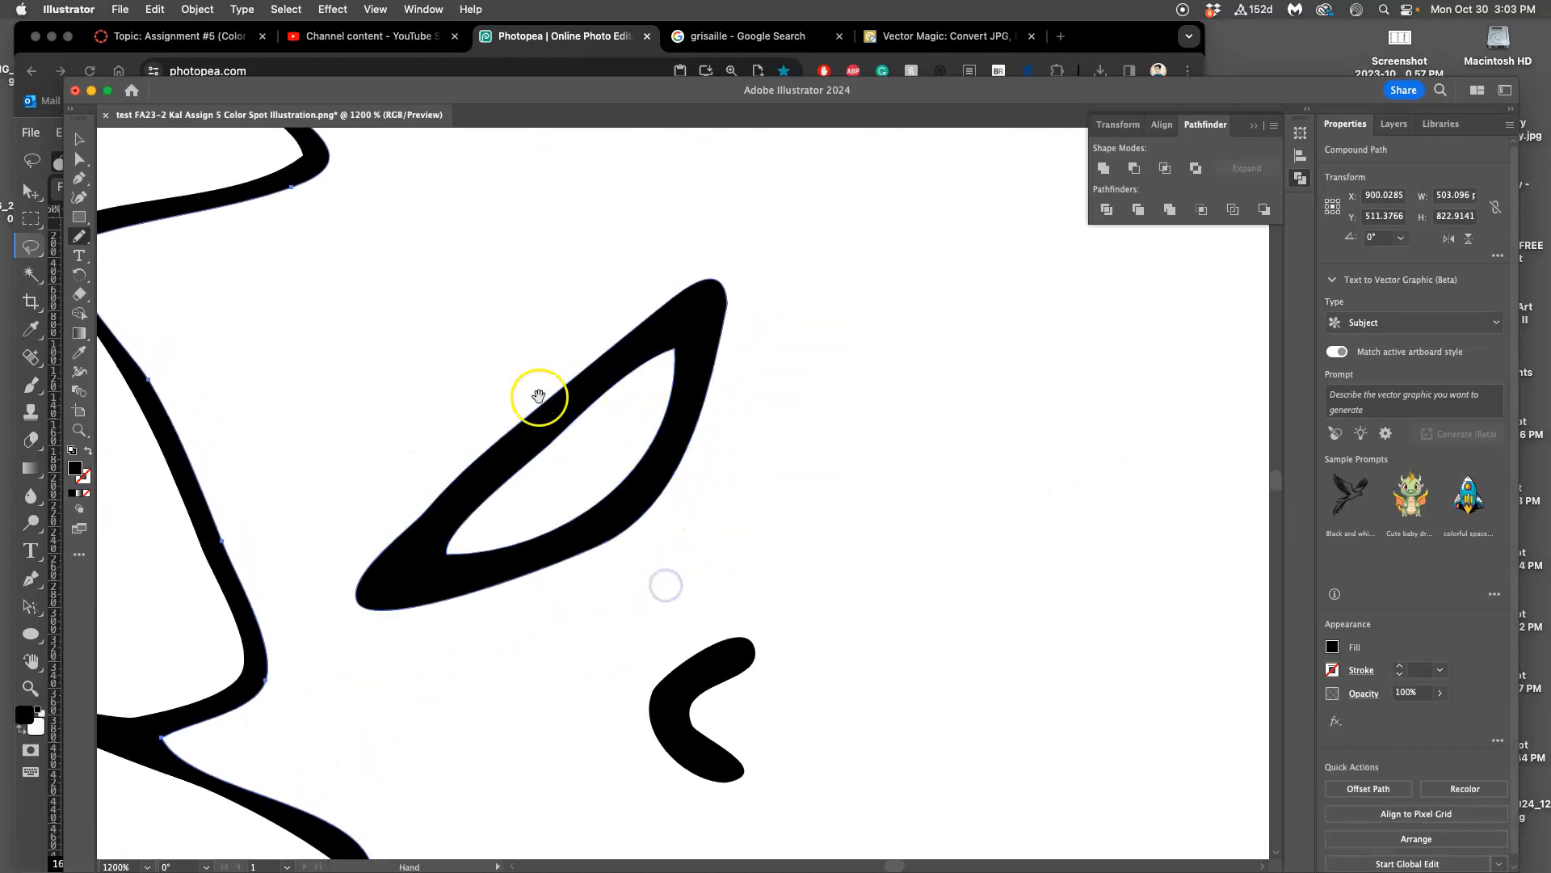
scroll(539, 396, "left", 5)
scroll(539, 396, "up", 2)
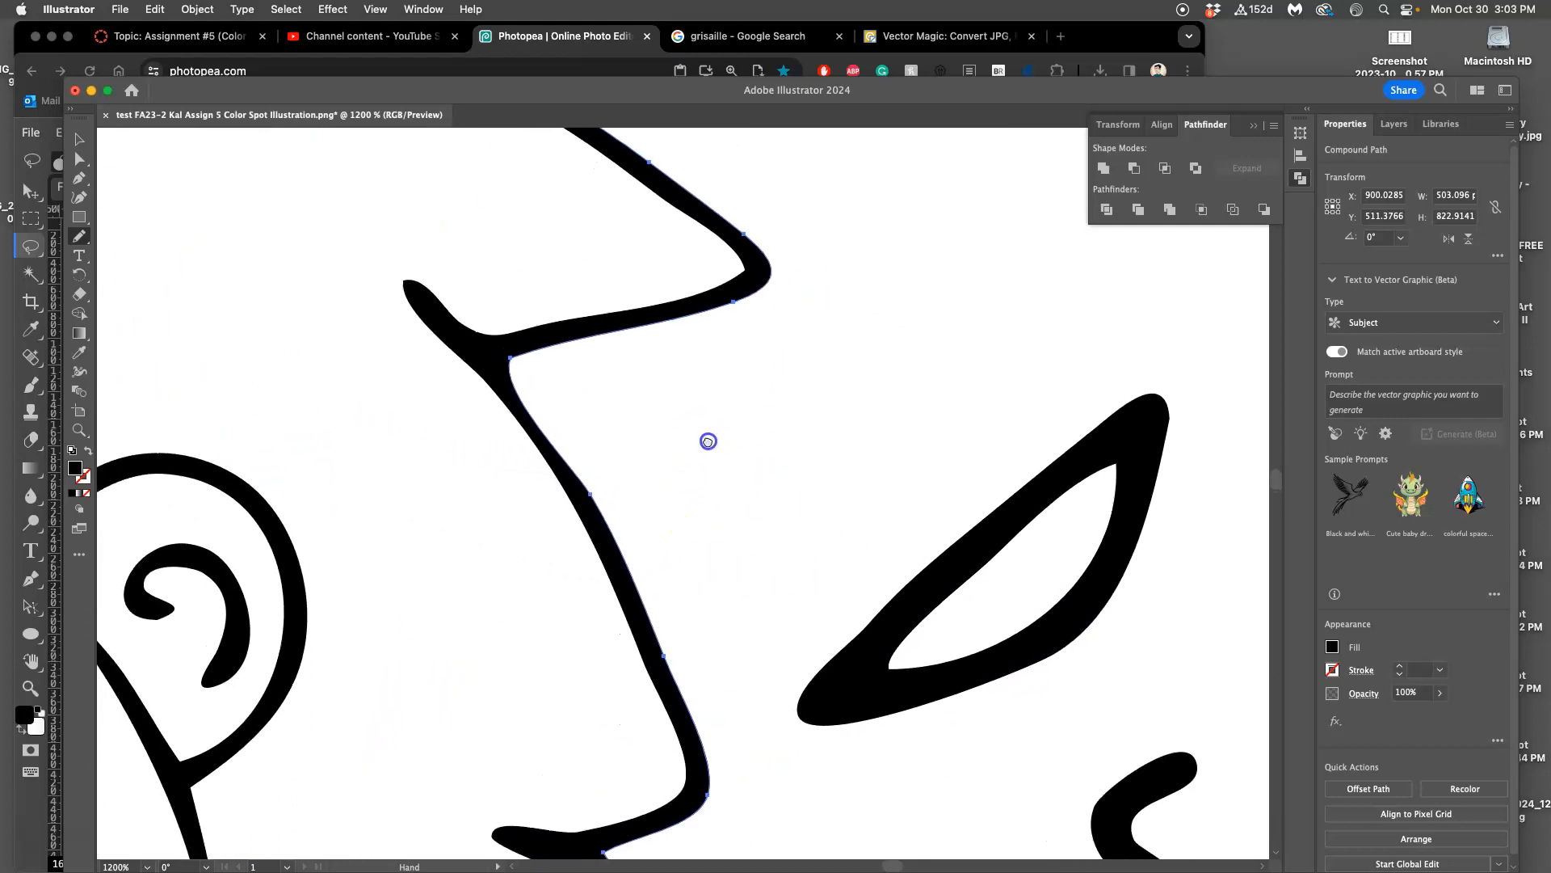
left_click_drag(708, 441, 809, 364)
key("super+minus")
key("super+minus")
key("super+minus")
key("super+minus")
key("super+minus")
key("super+minus")
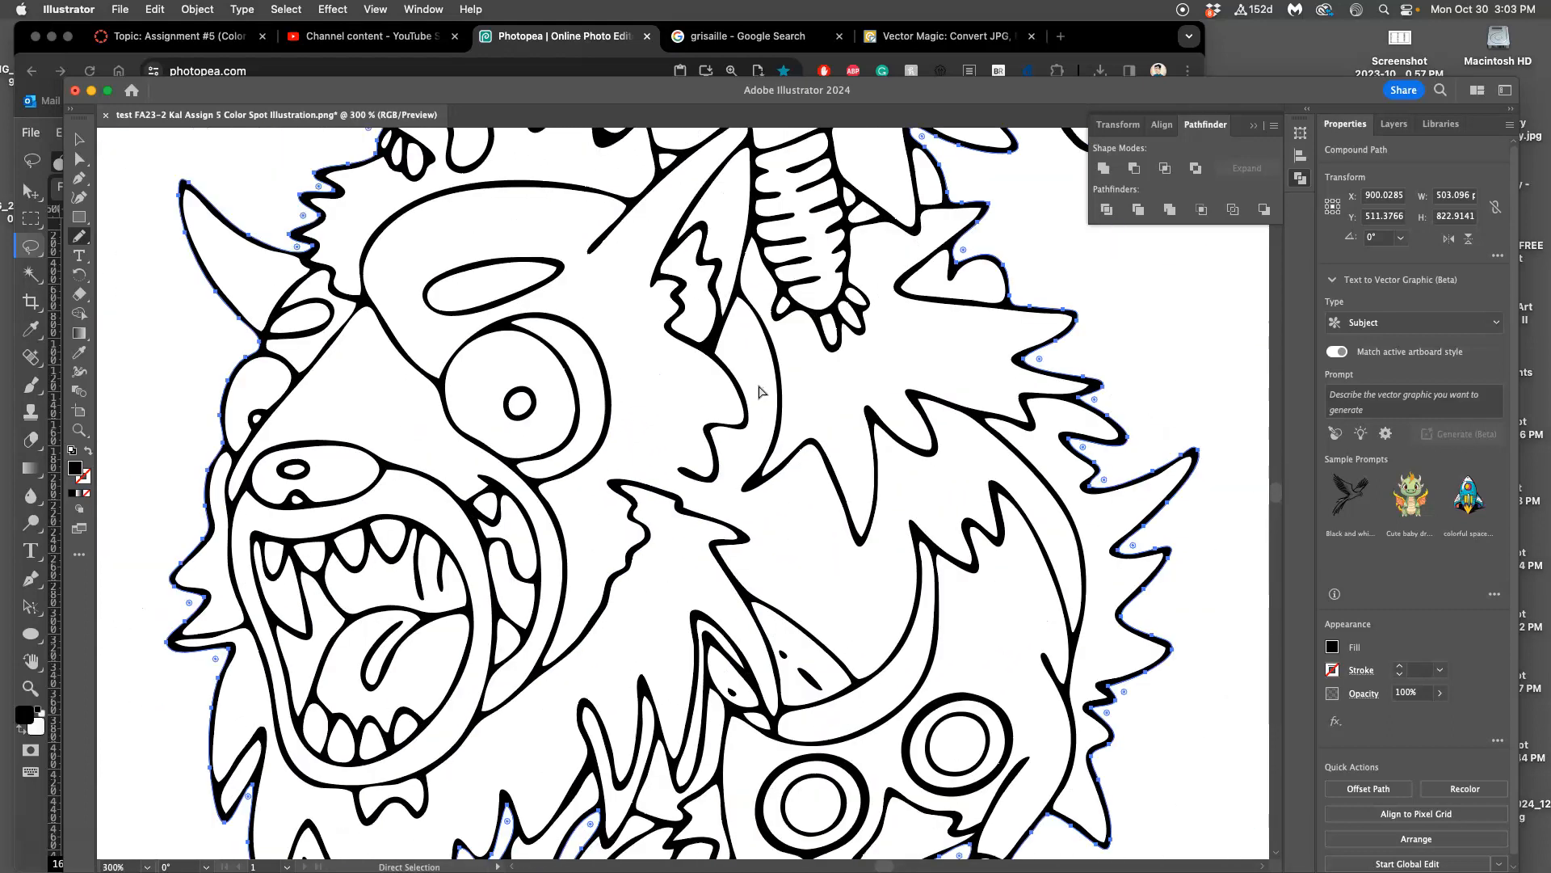
key("super+minus")
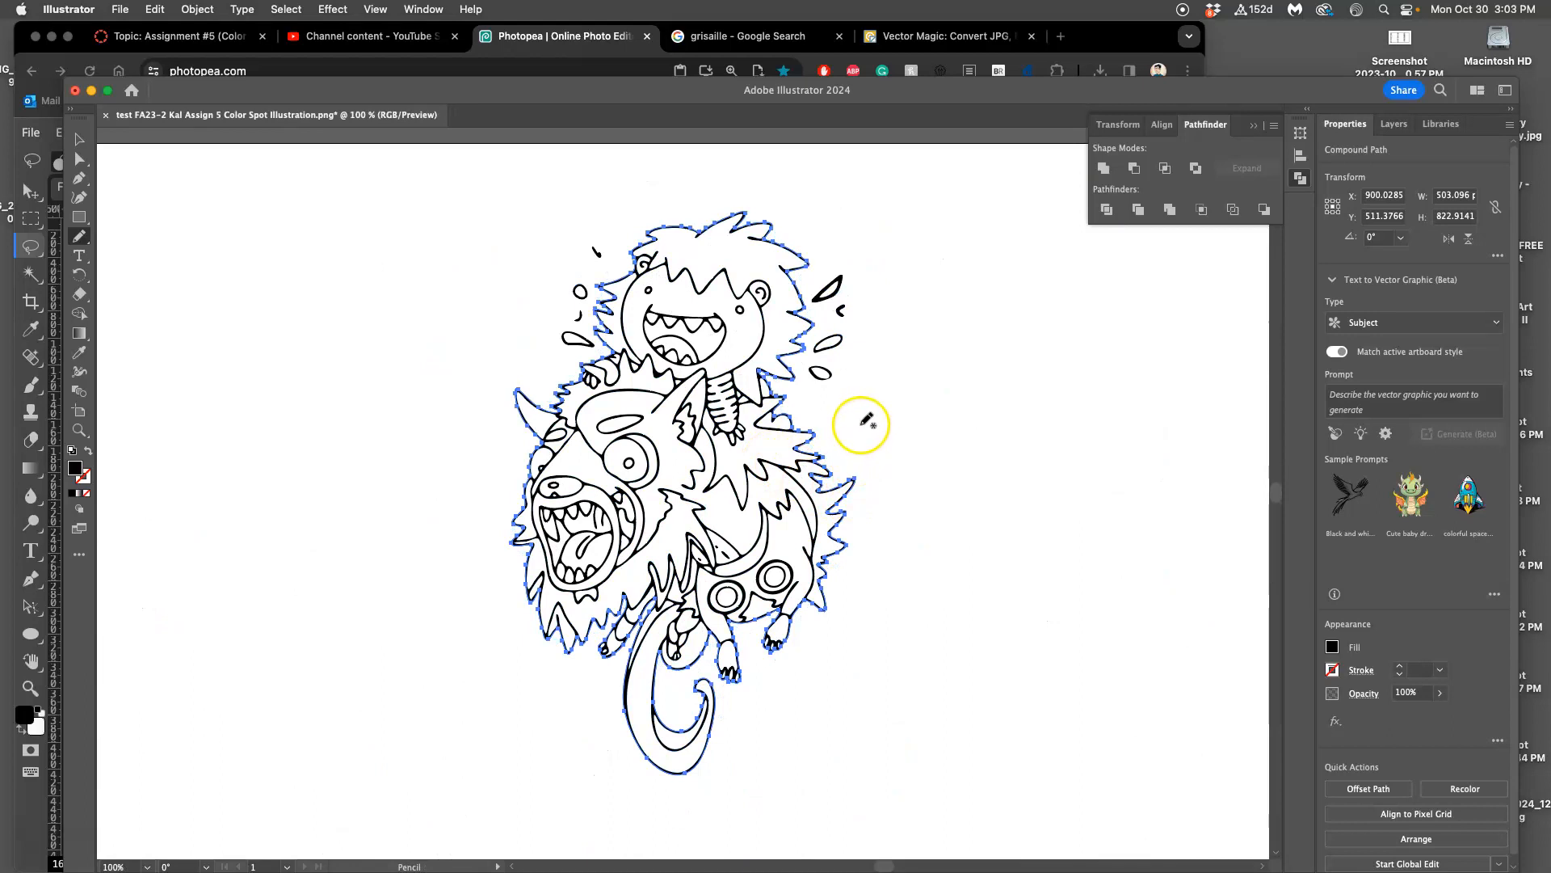
left_click(859, 443, "super")
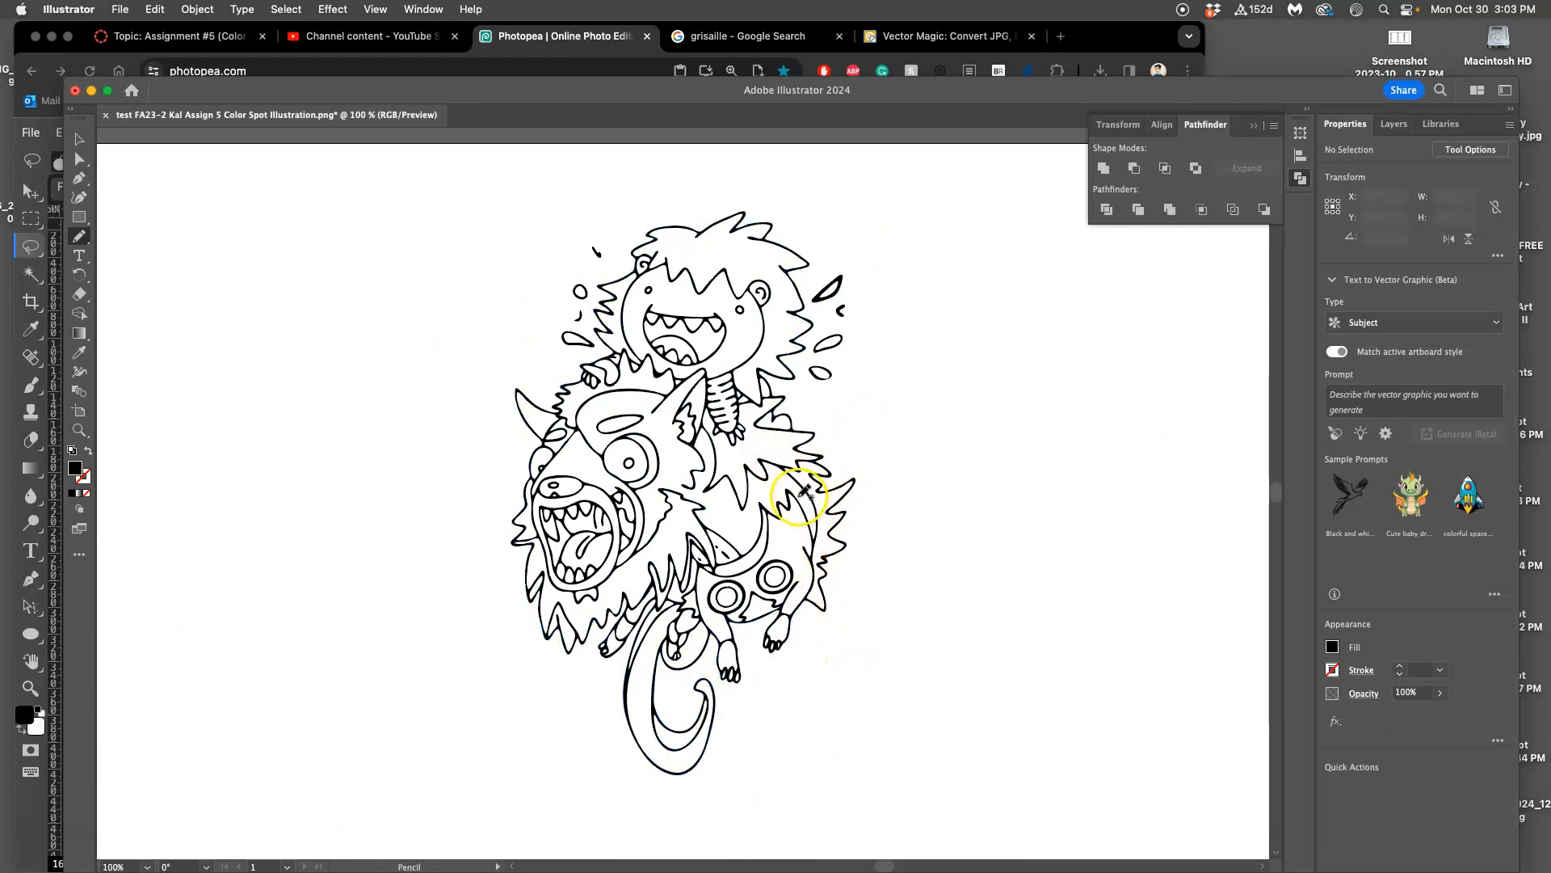
- Save the vector drawing to the Desktop as a copy in Illustrator EPS (eps) format
scroll(799, 477, "up", 1)
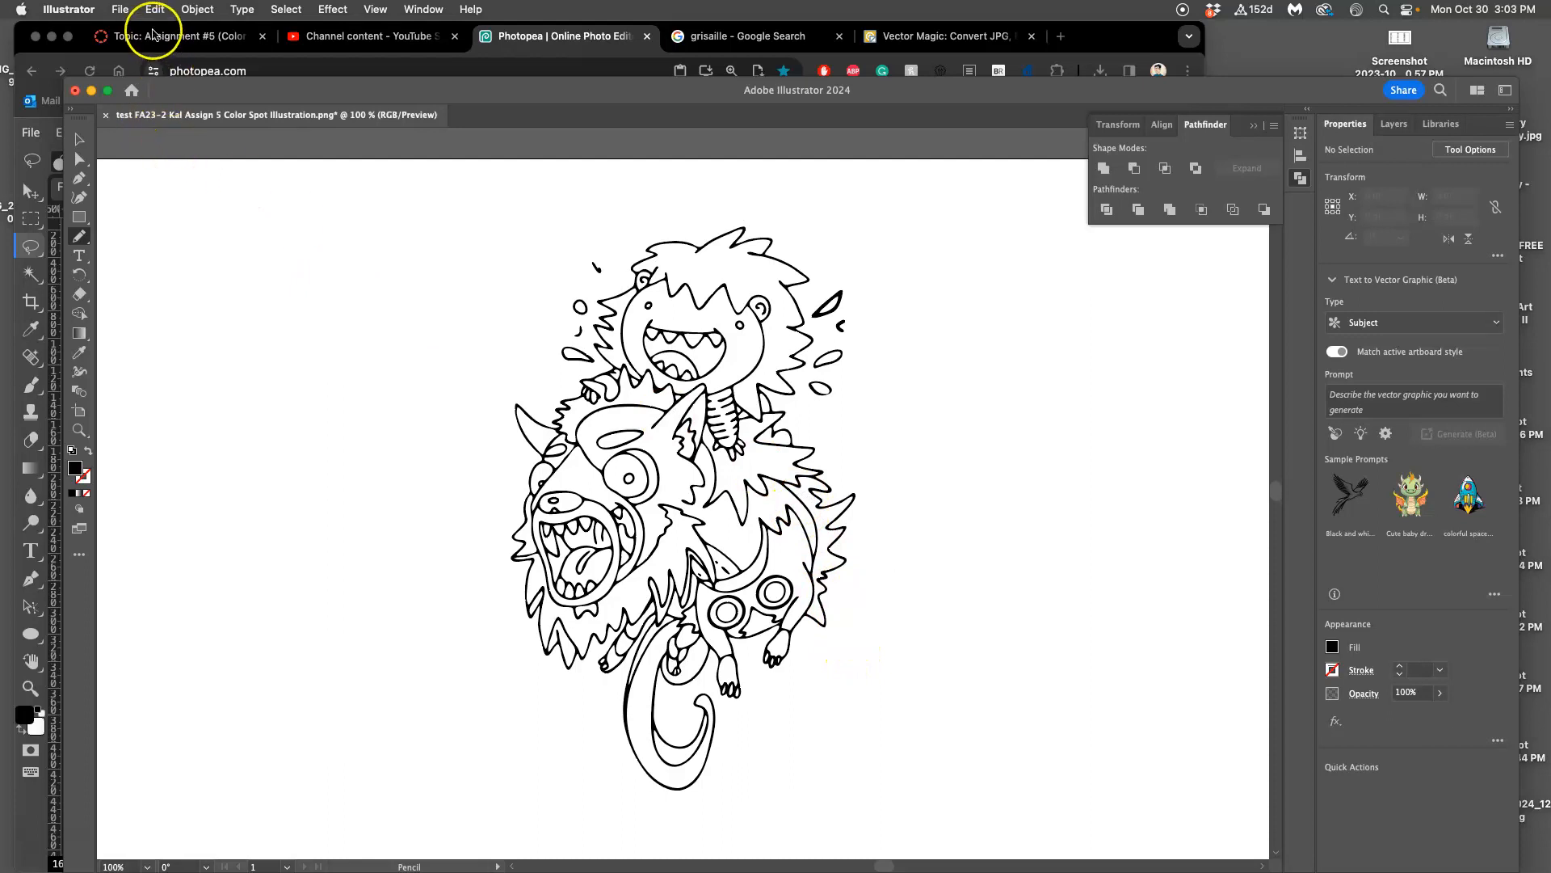
left_click(121, 9)
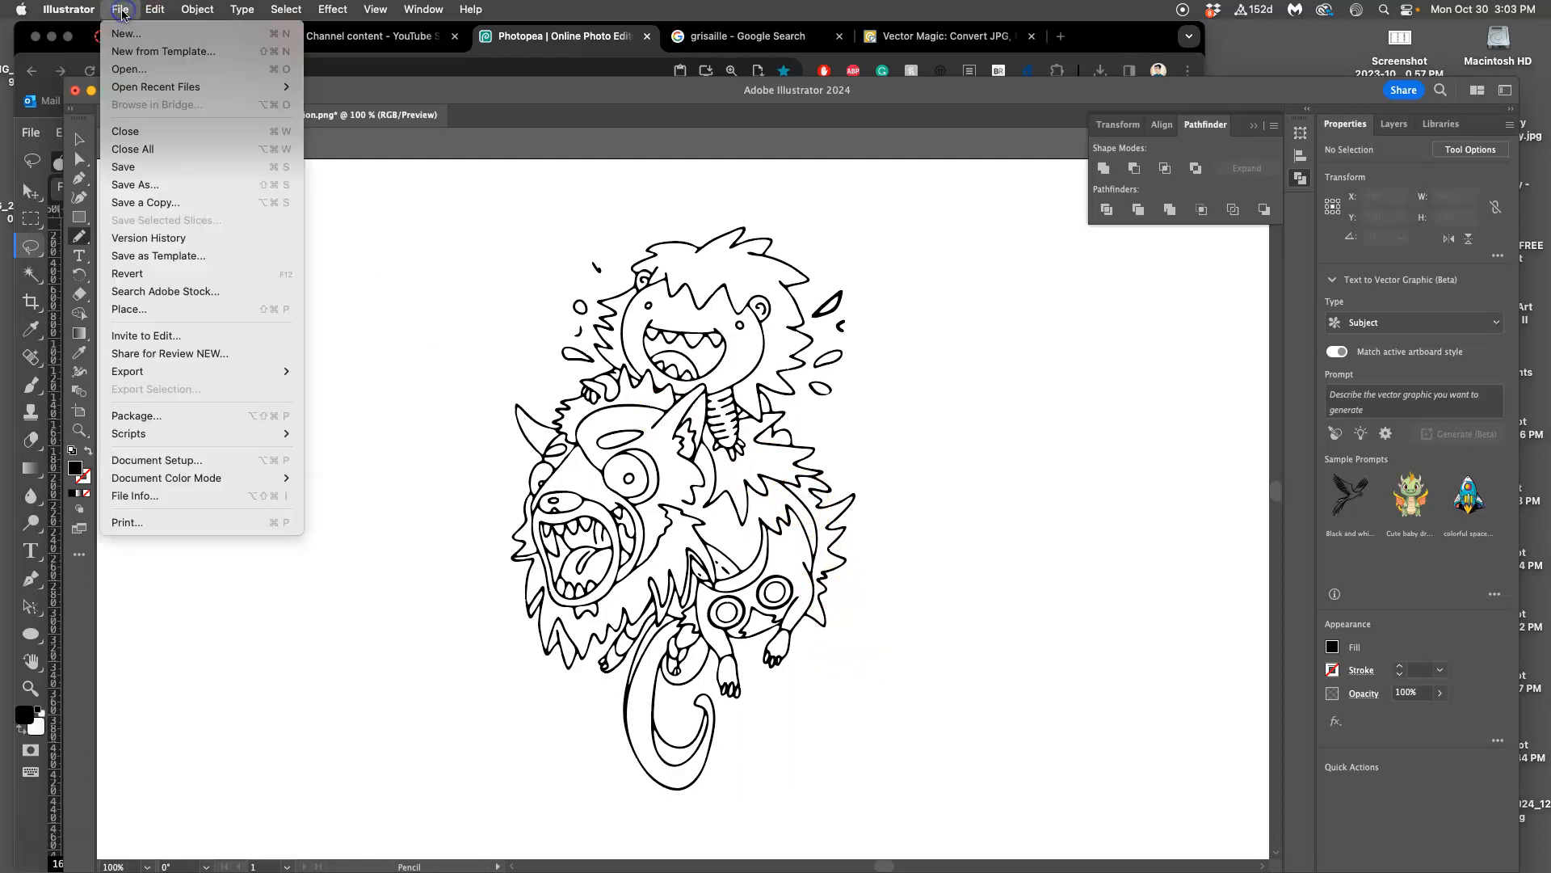
left_click(147, 191)
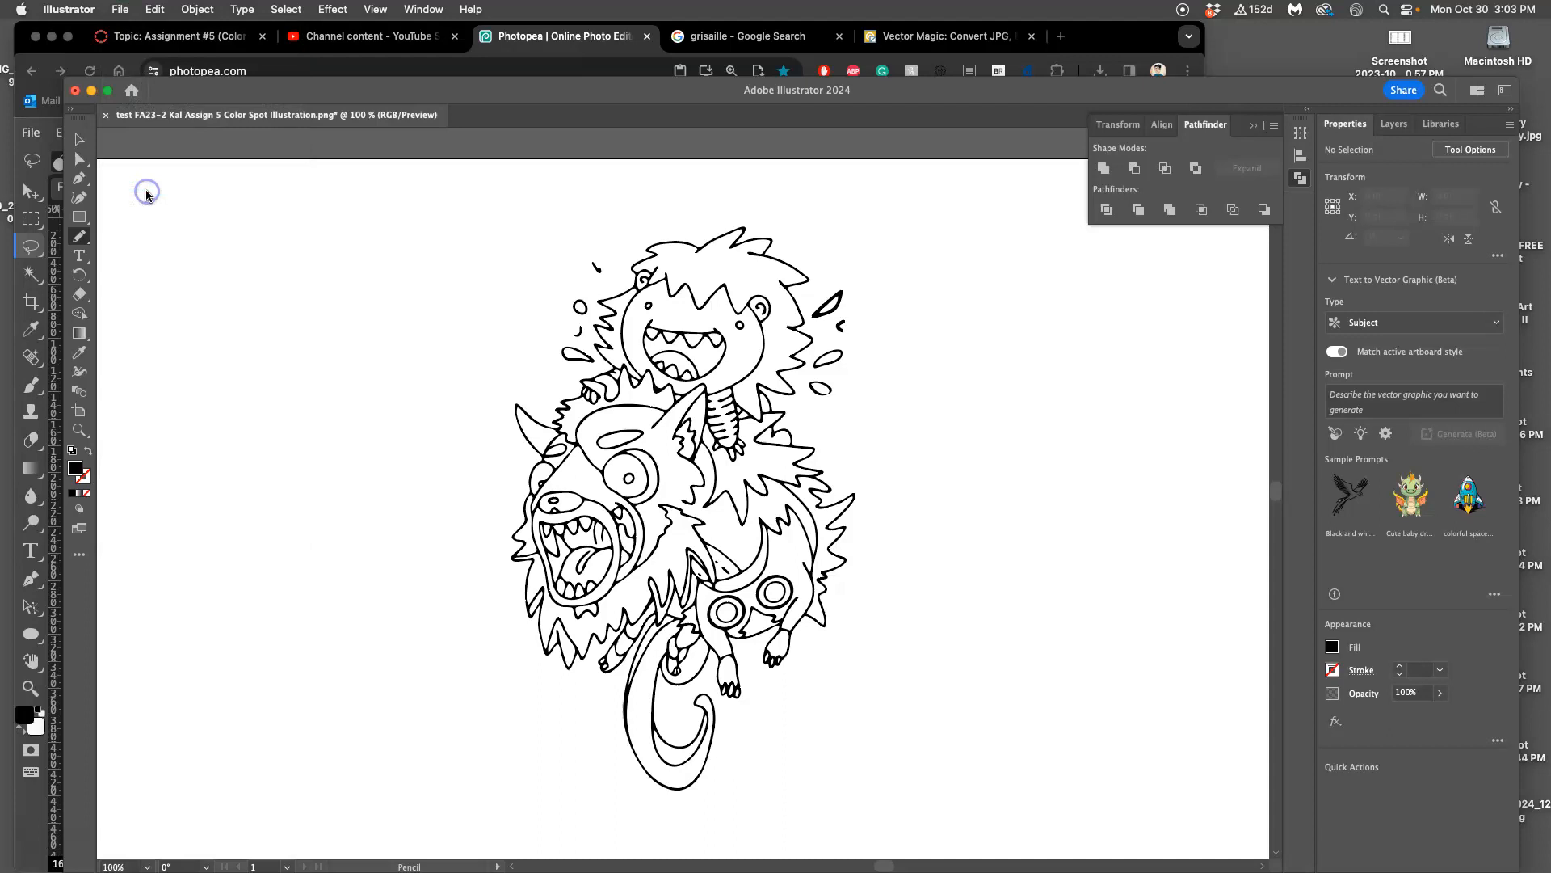
left_click(884, 624)
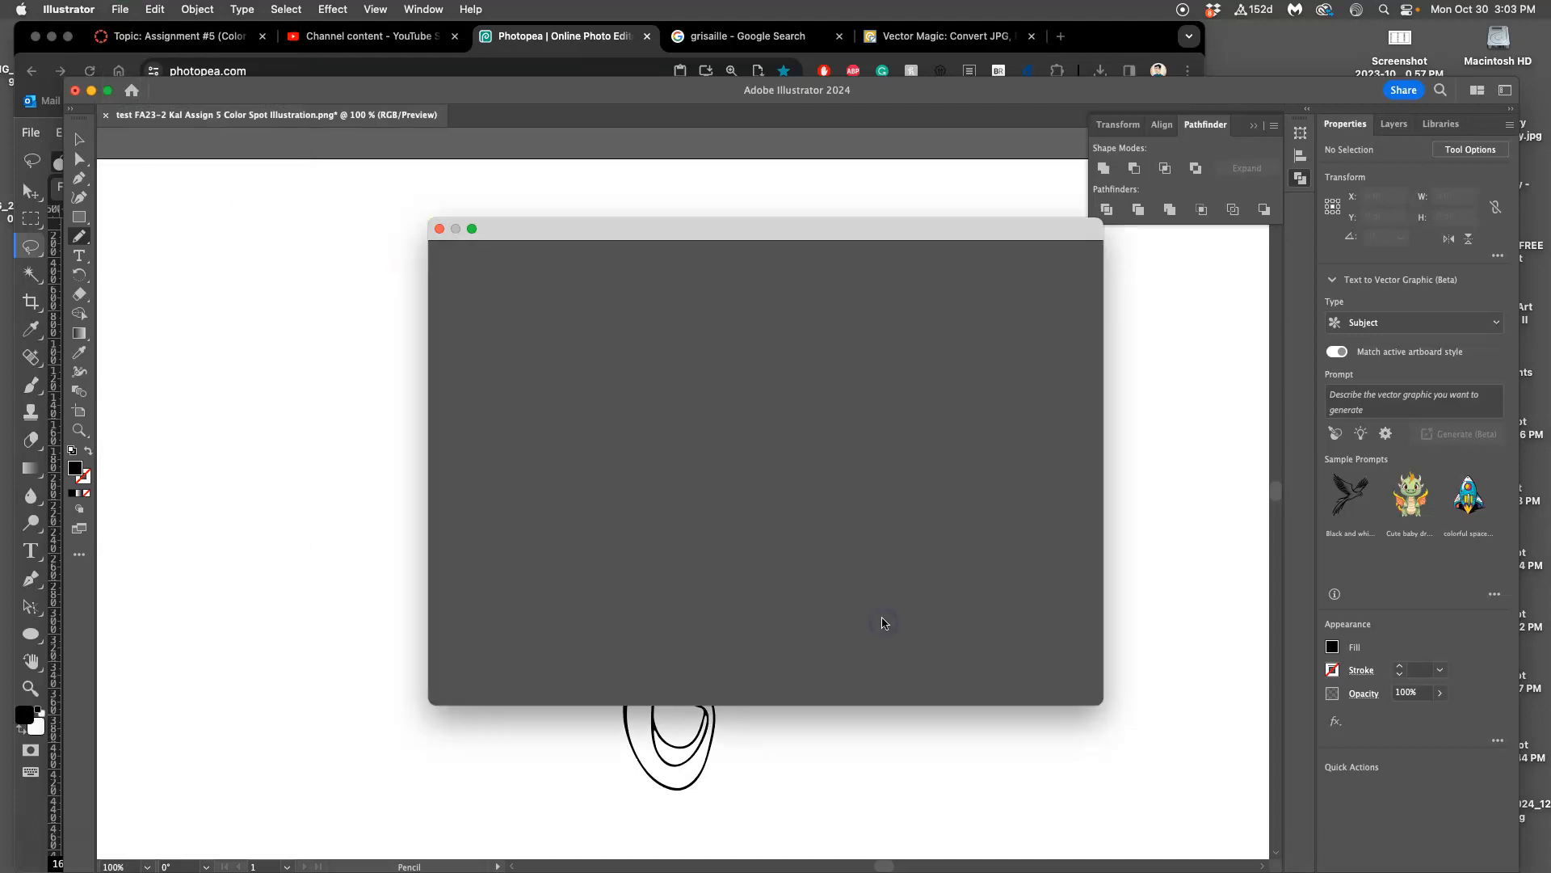
left_click(763, 315)
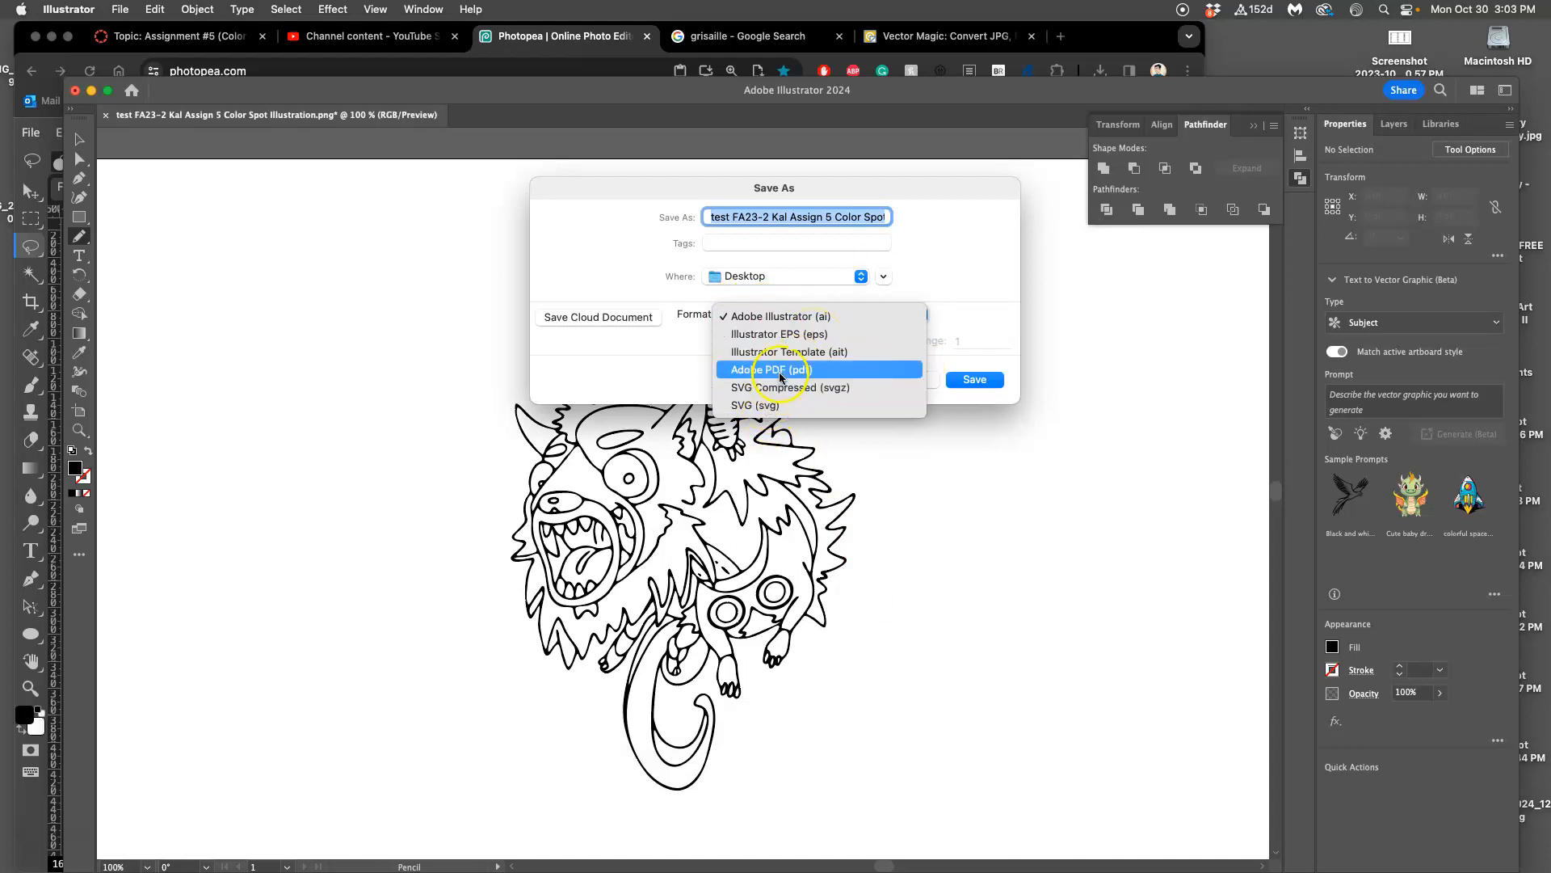
left_click(773, 338)
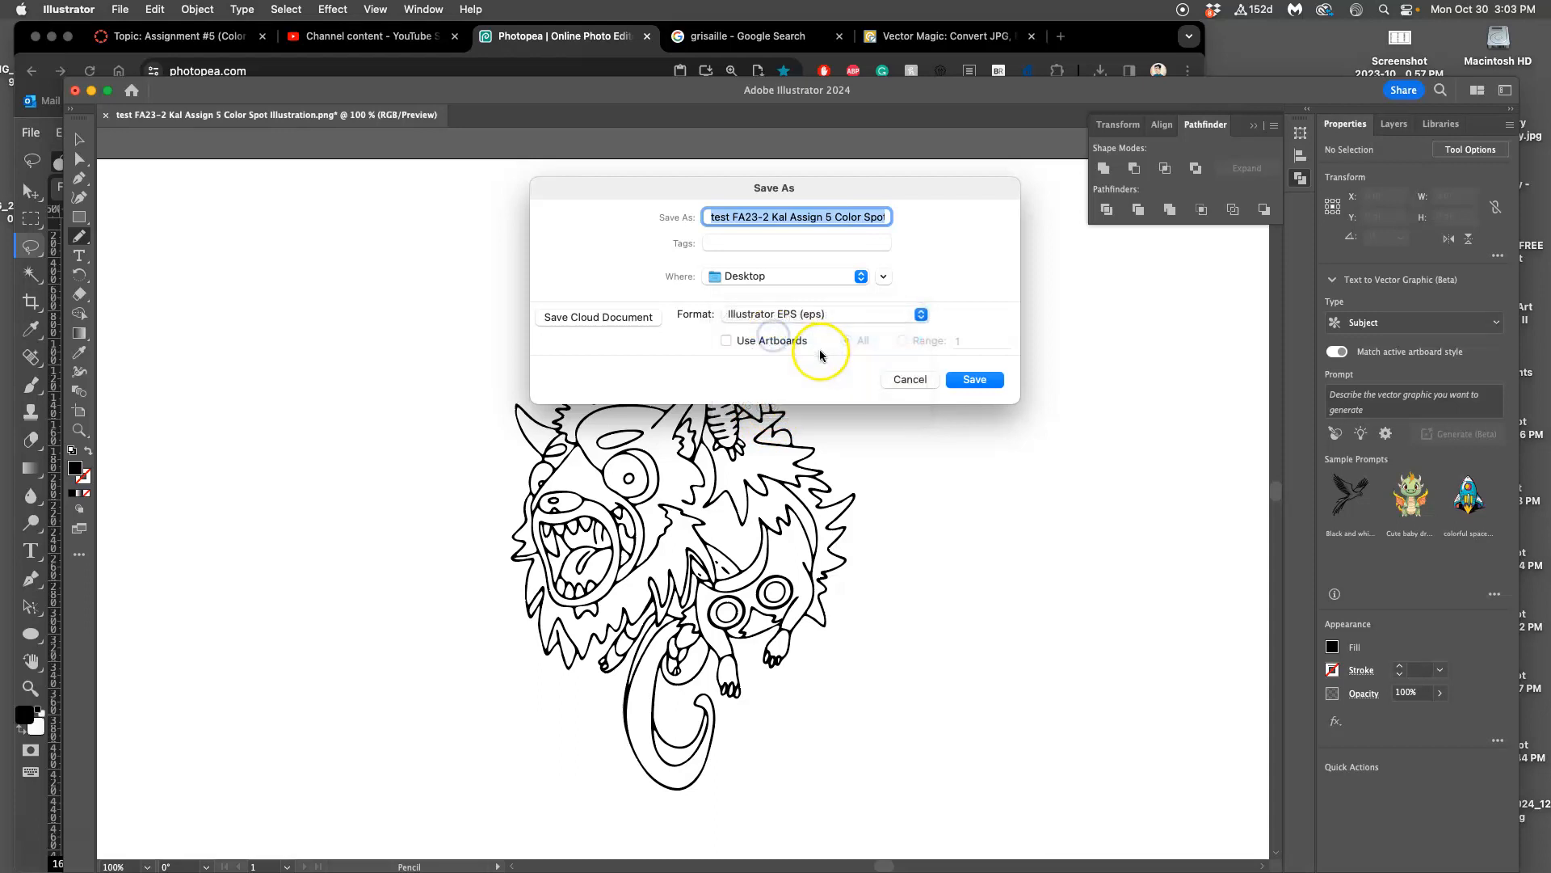
left_click(962, 377)
left_click(969, 680)
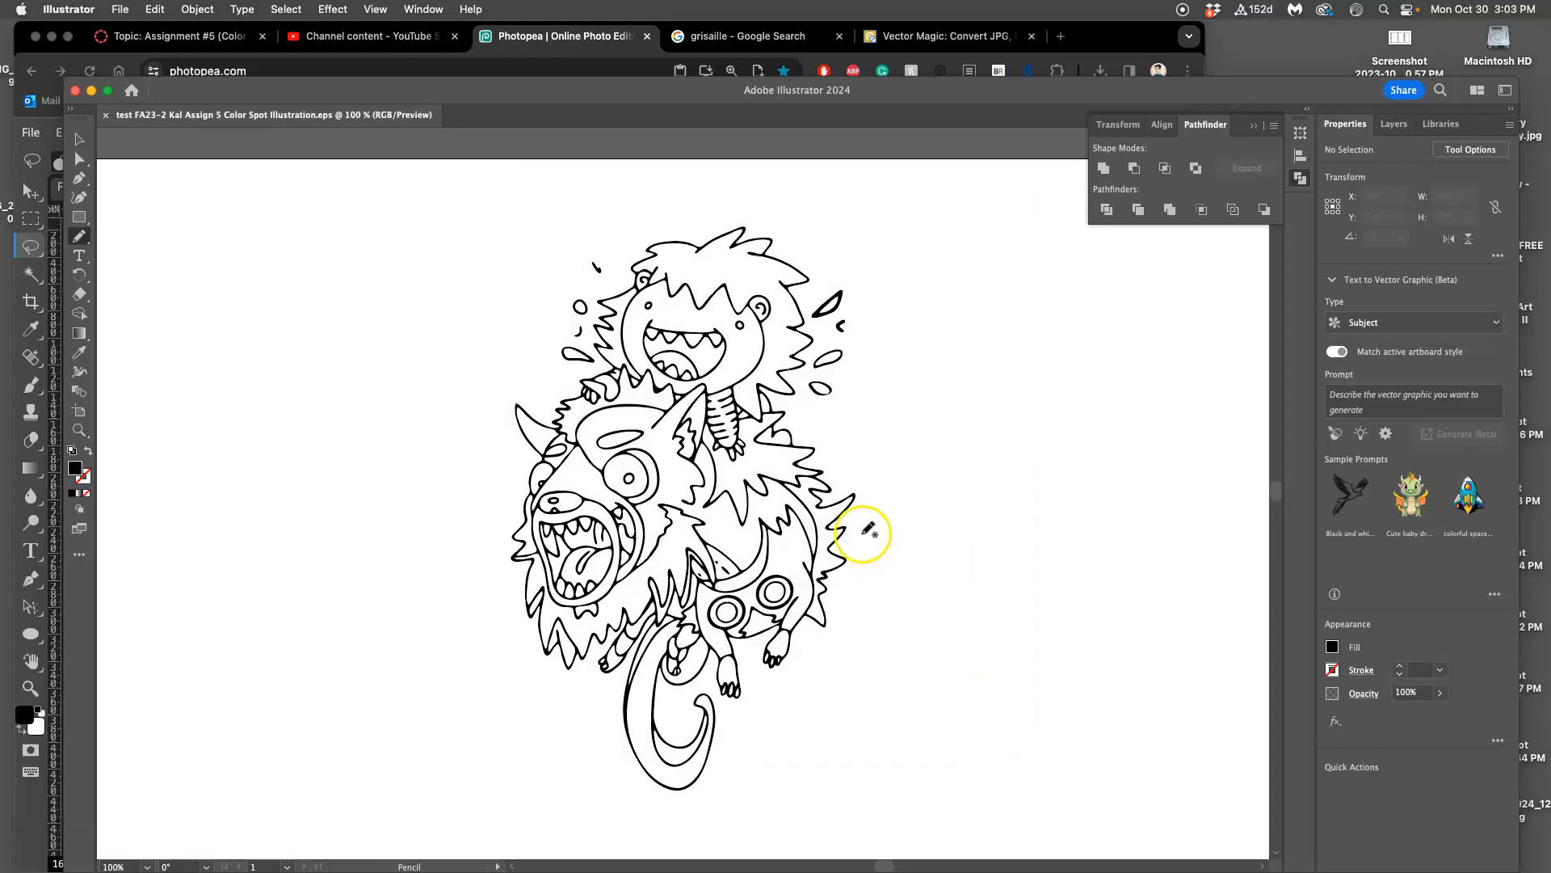
left_click_drag(857, 514, 854, 498)
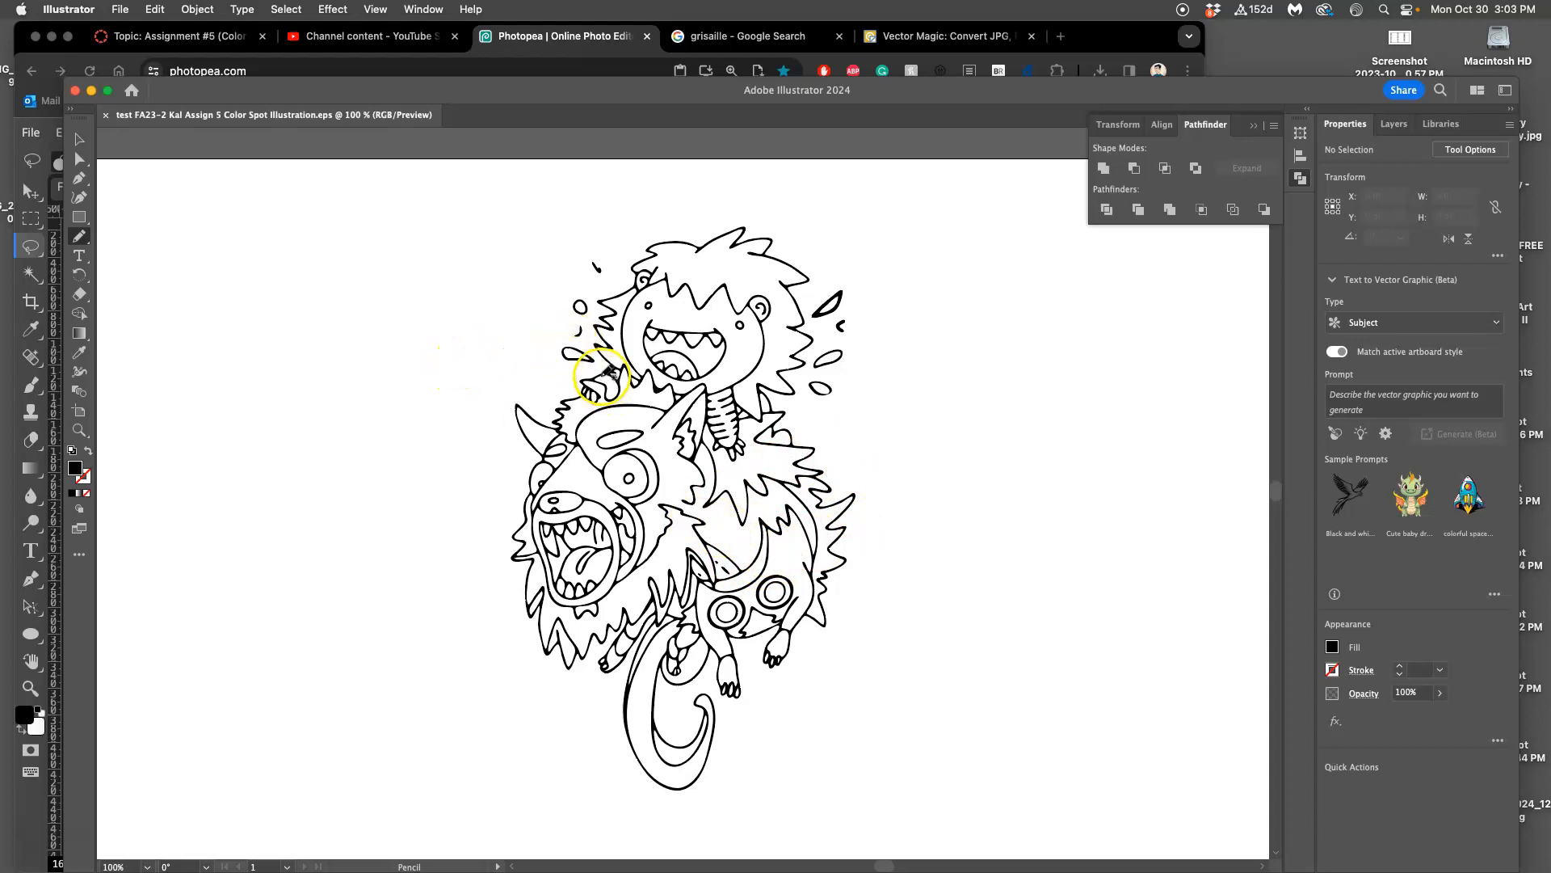
- Examine the vector linework of the creature's mouth, fur, limbs and tail up close, and review the overall drawing
key("super+equal")
key("super+equal")
key("super+equal")
key("super+equal")
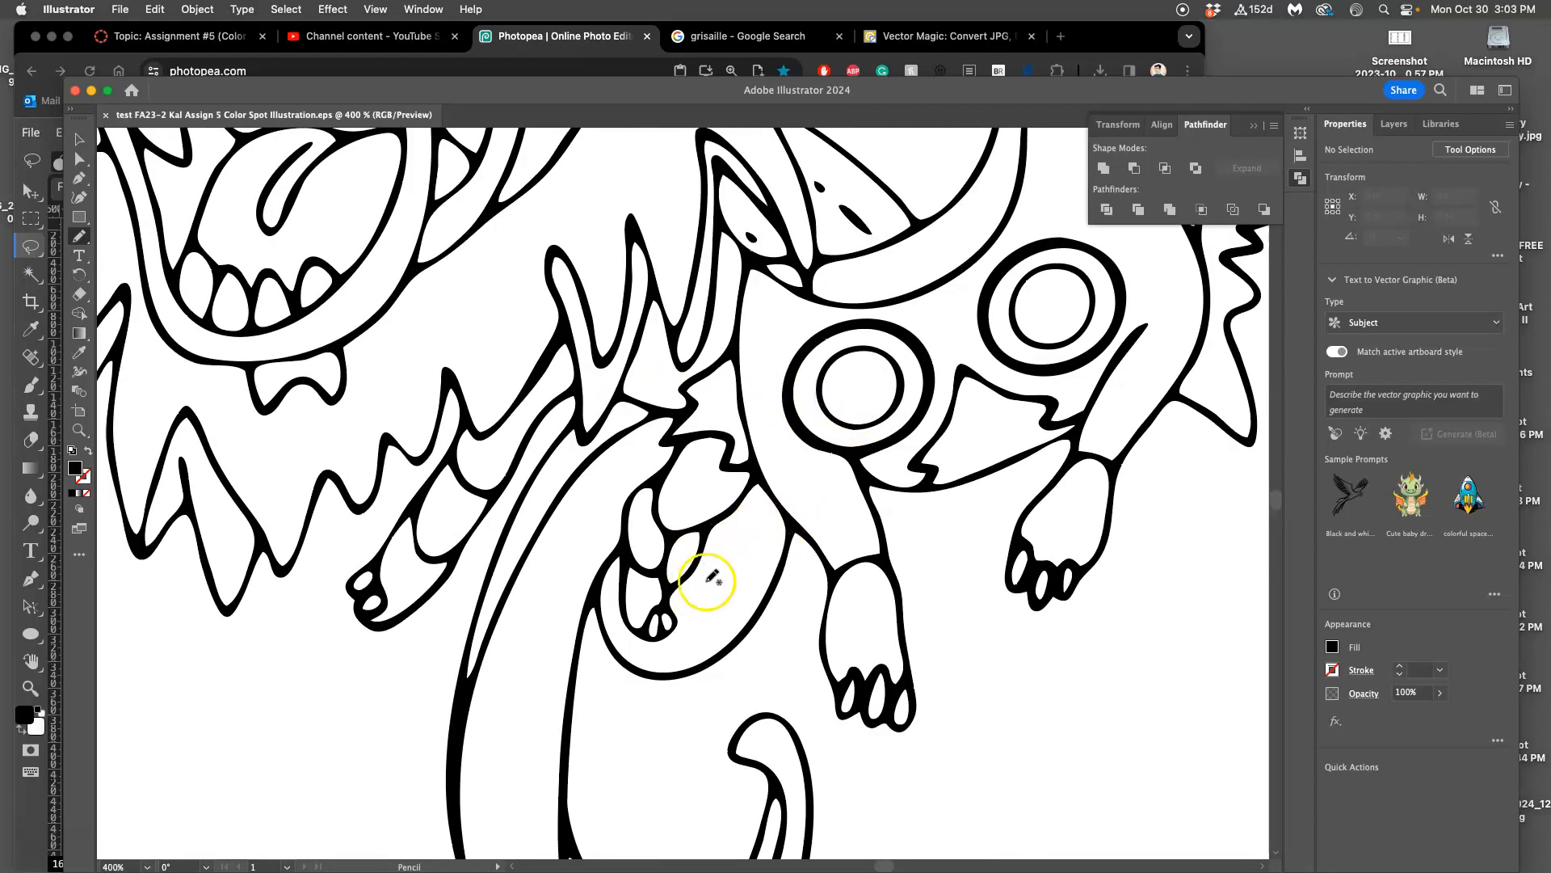
scroll(566, 452, "up", 5)
scroll(403, 420, "left", 2)
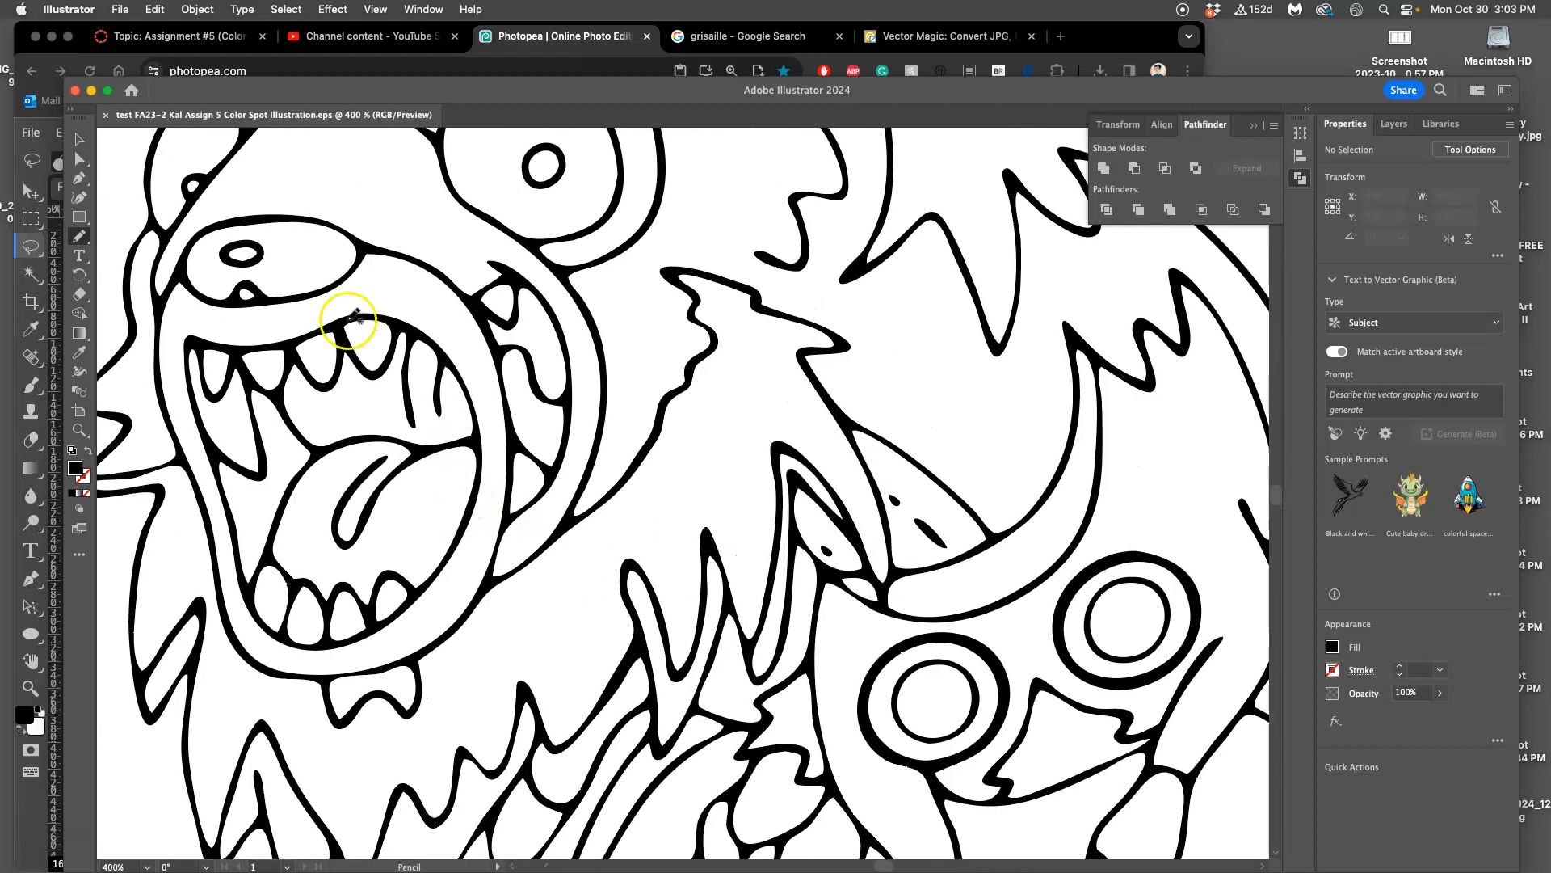
scroll(742, 450, "right", 5)
scroll(759, 458, "down", 5)
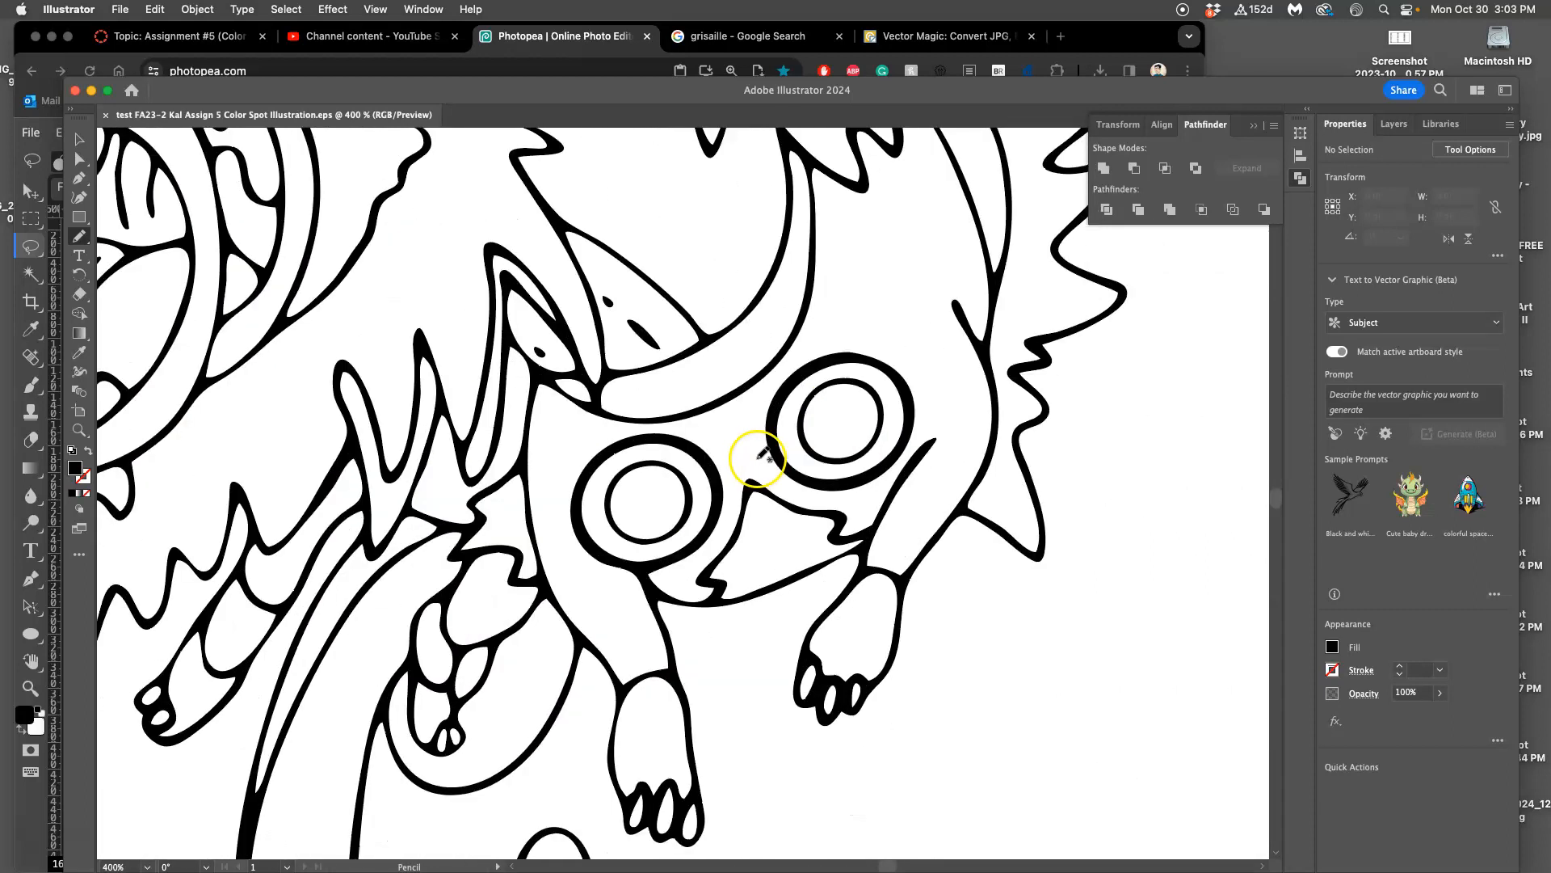
key("super+minus")
key("super+minus")
key("super+minus")
key("super+minus")
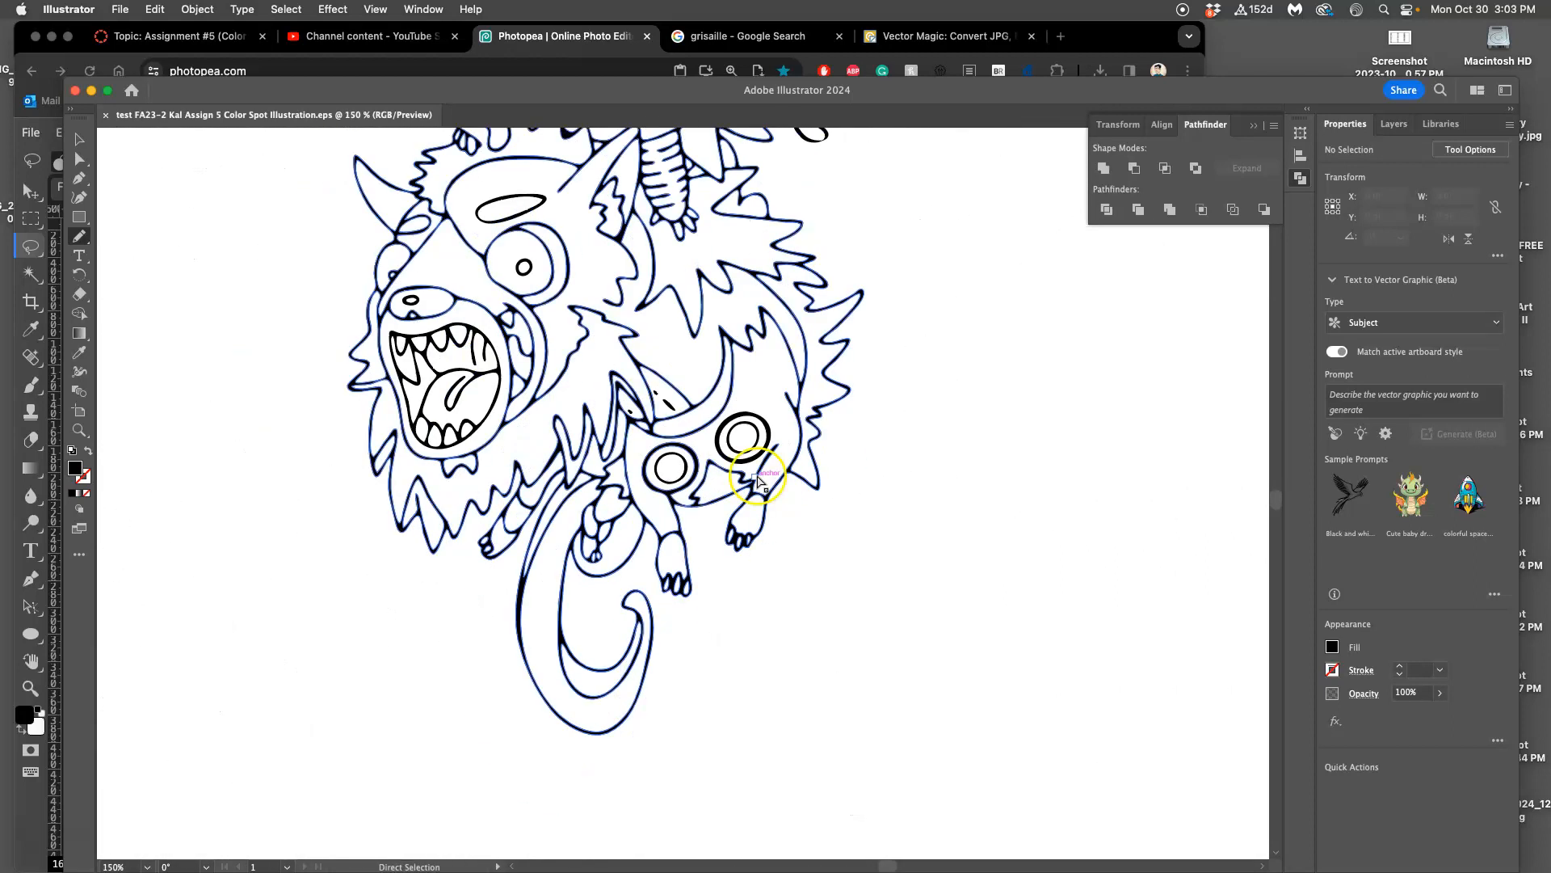
scroll(751, 446, "up", 5)
scroll(751, 446, "down", 5)
scroll(747, 445, "up", 2)
- Select all artwork on Layer 1 and move it horizontally to the left, clearing space beside it for a second version
key("super+a")
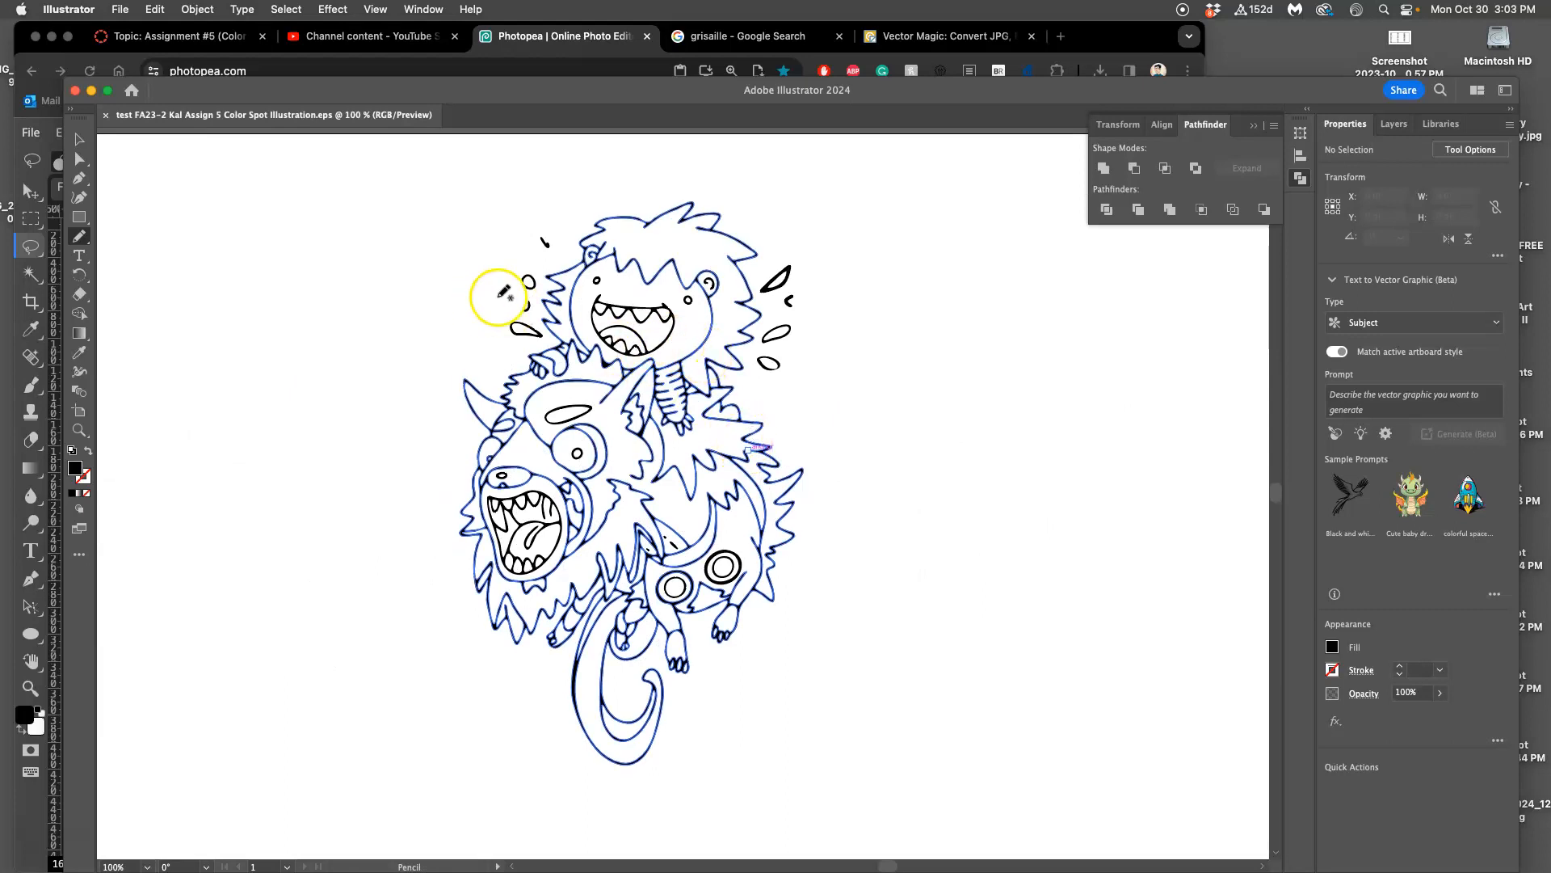
left_click(81, 148)
left_click(642, 339)
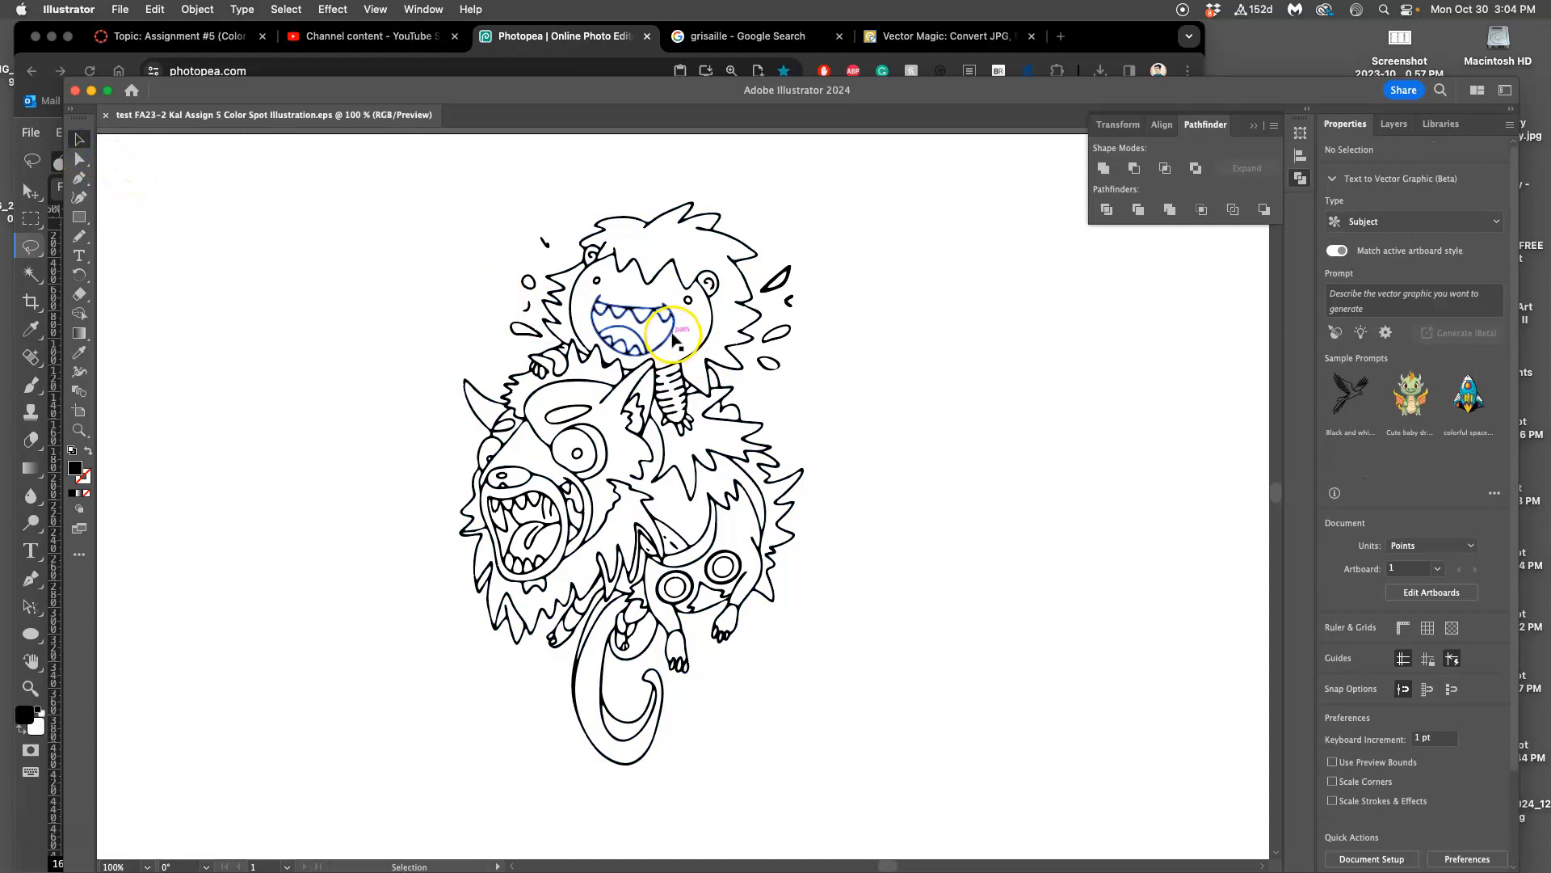
left_click(1394, 125)
left_click(1493, 178)
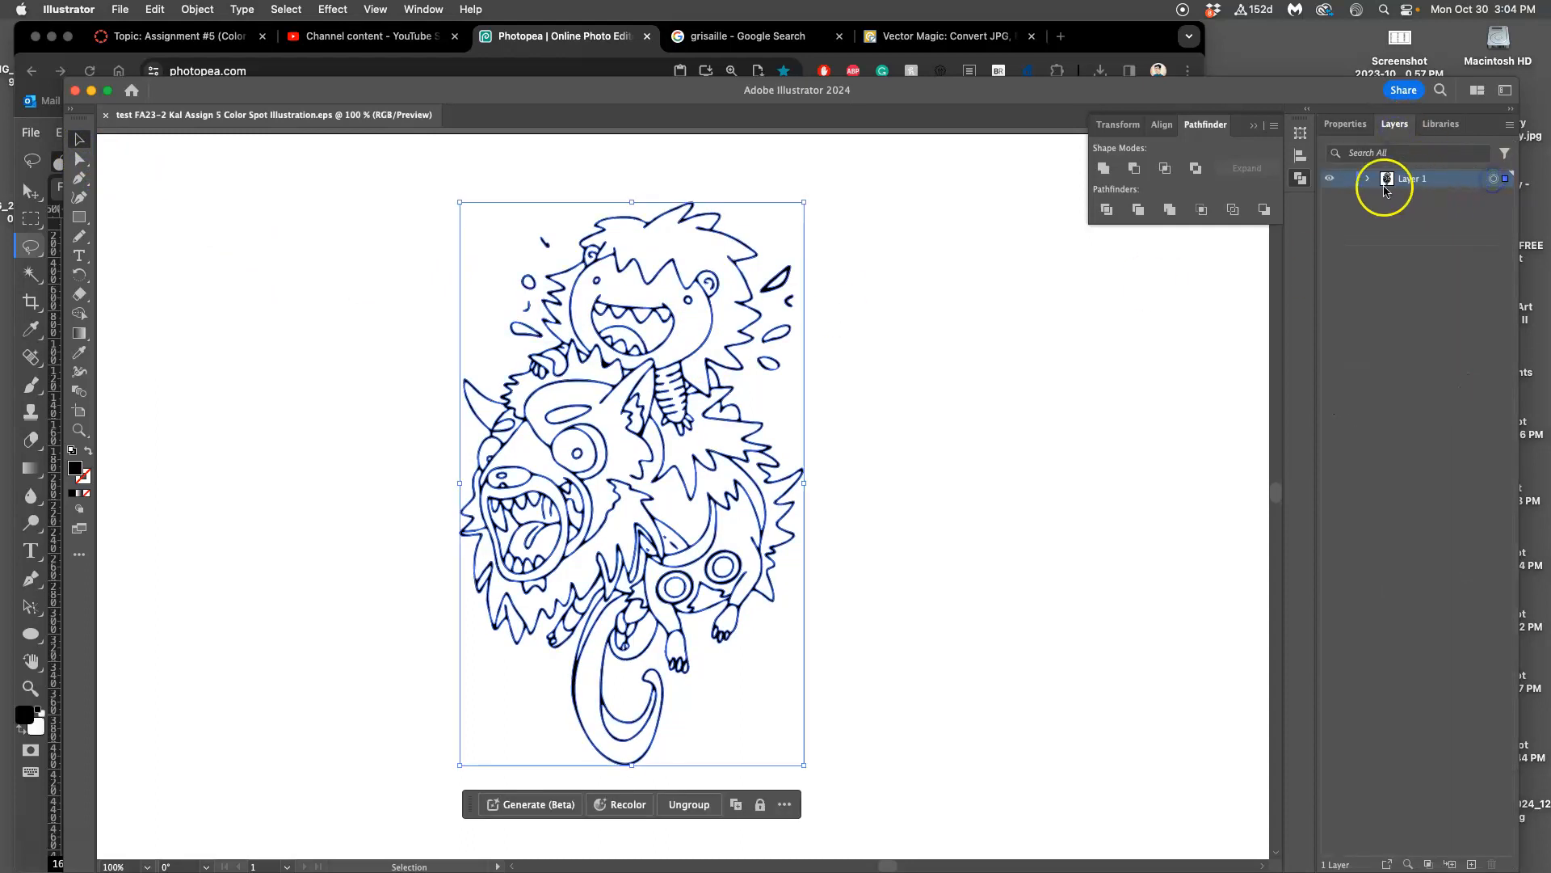
left_click_drag(709, 280, 468, 281)
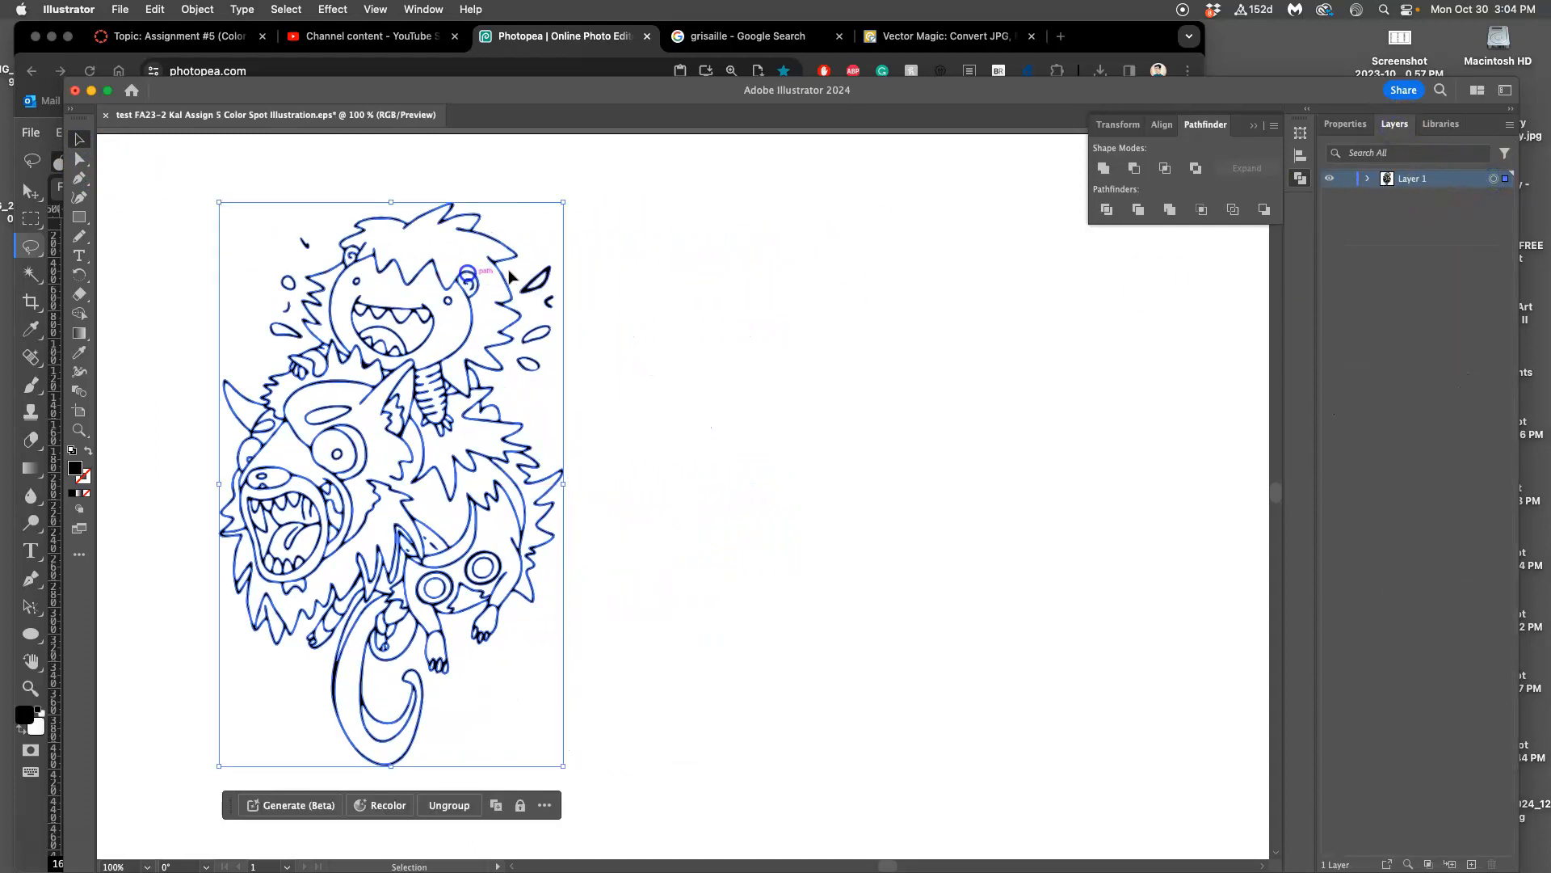
- Lock Layer 1 and add a new layer above it
left_click(1346, 179)
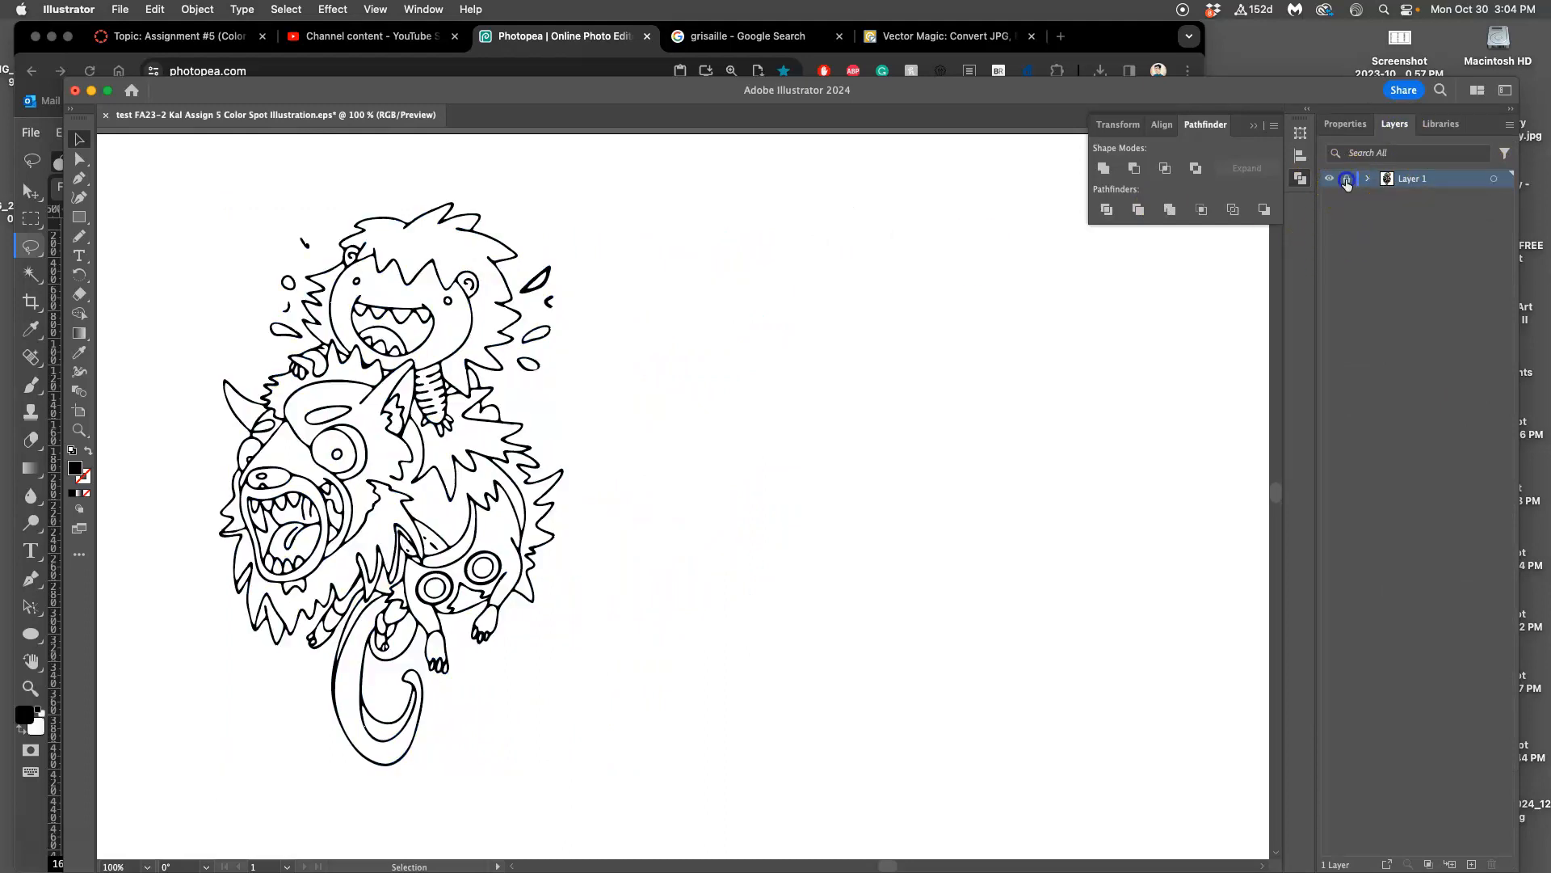
left_click(1471, 864)
- Place the inked PNG from the desktop beside the vector artwork and trace it with the Black and White Logo preset, ignoring white
key("F11")
left_click_drag(1302, 171, 890, 467)
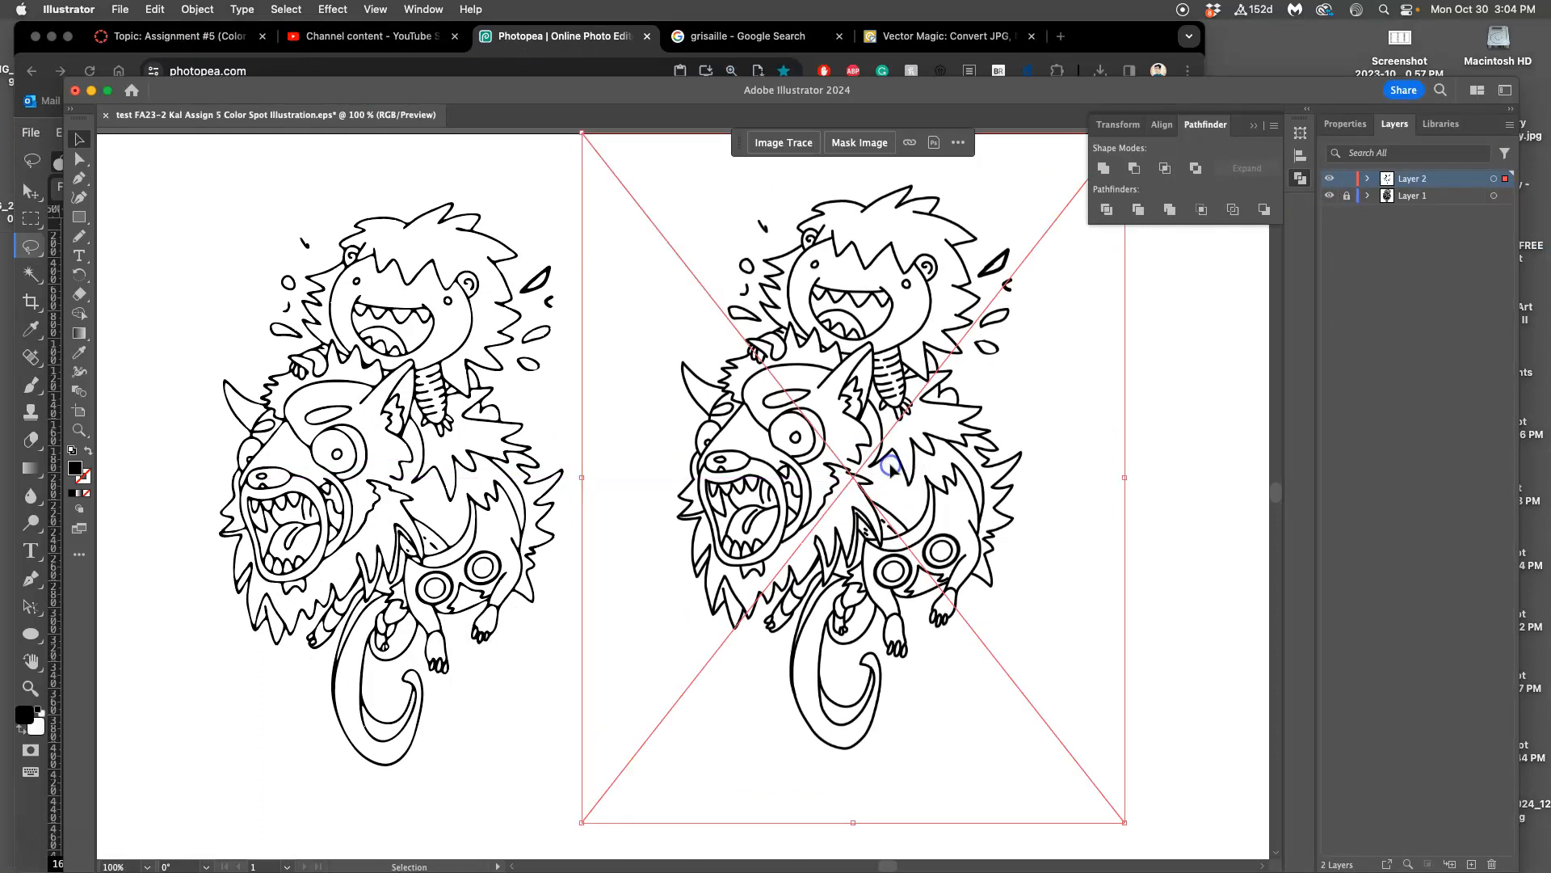
left_click(1345, 123)
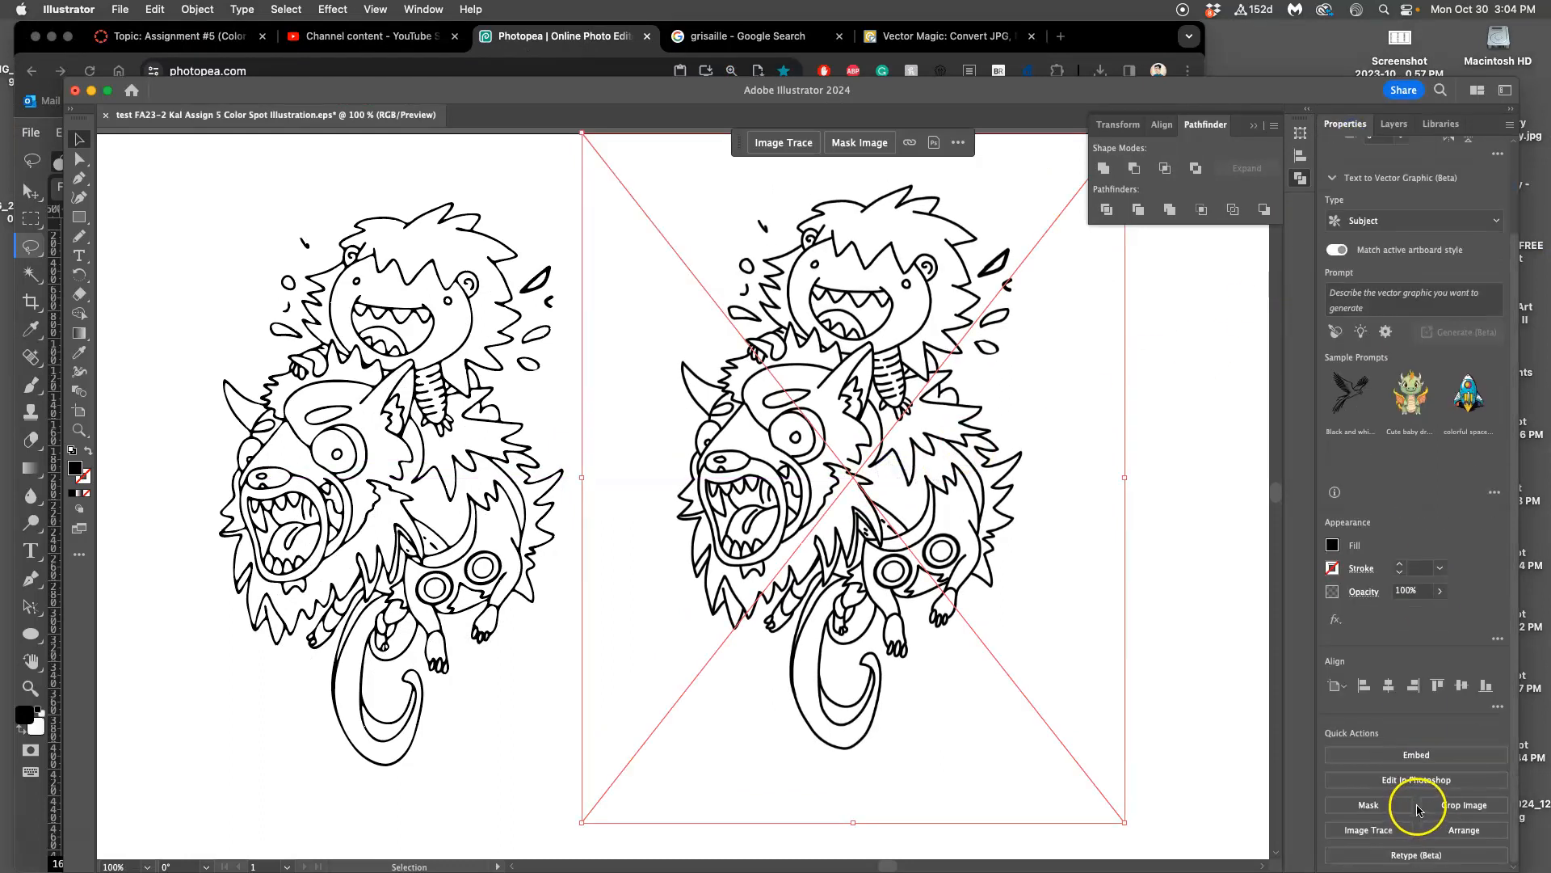
left_click(1378, 830)
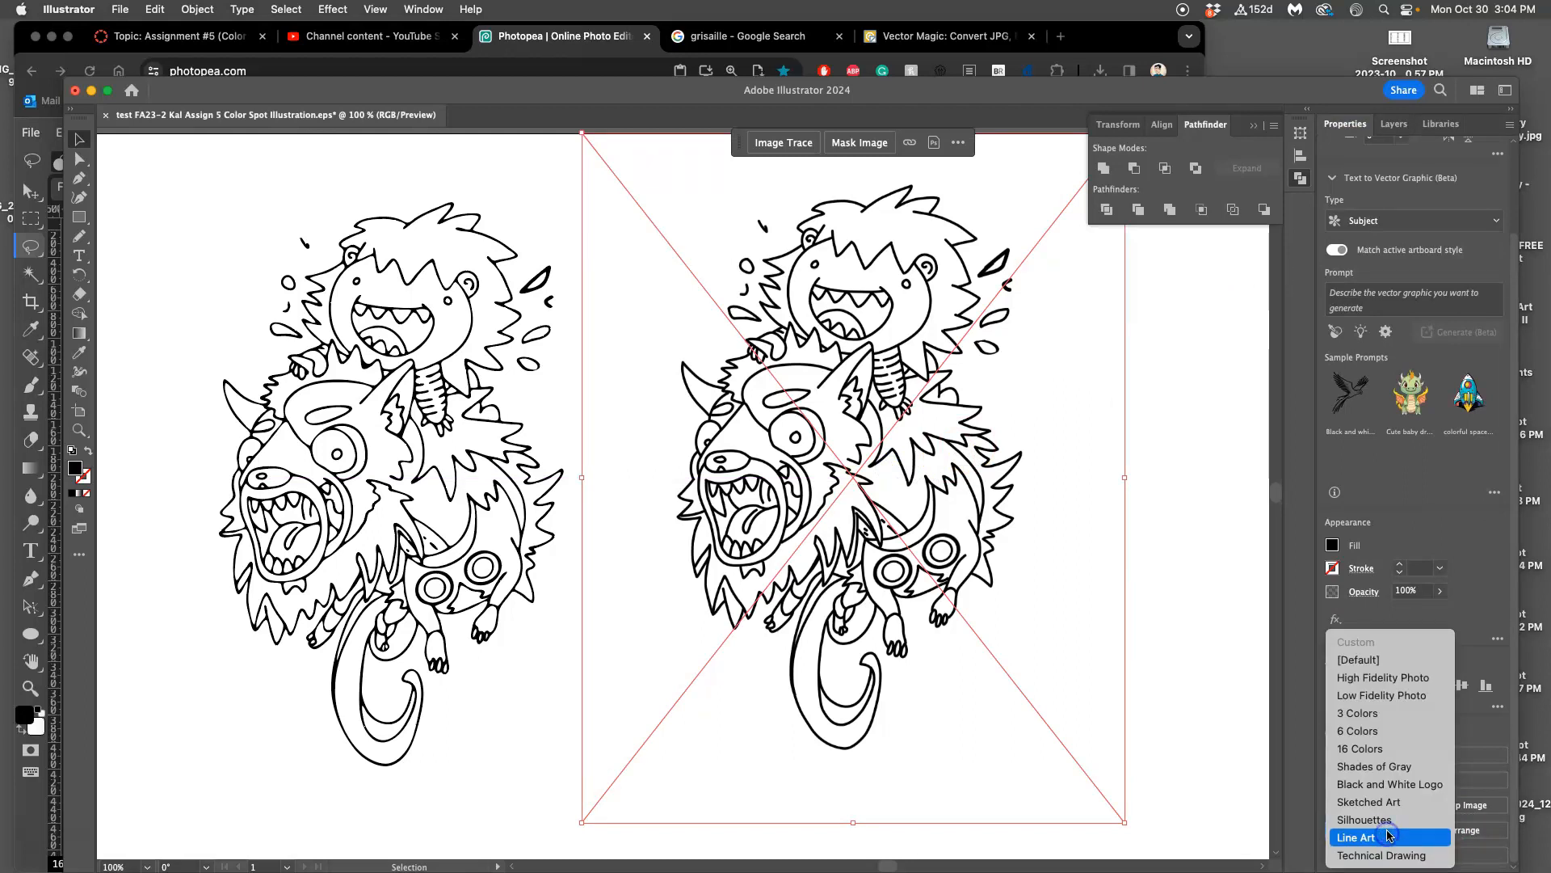
left_click(1386, 783)
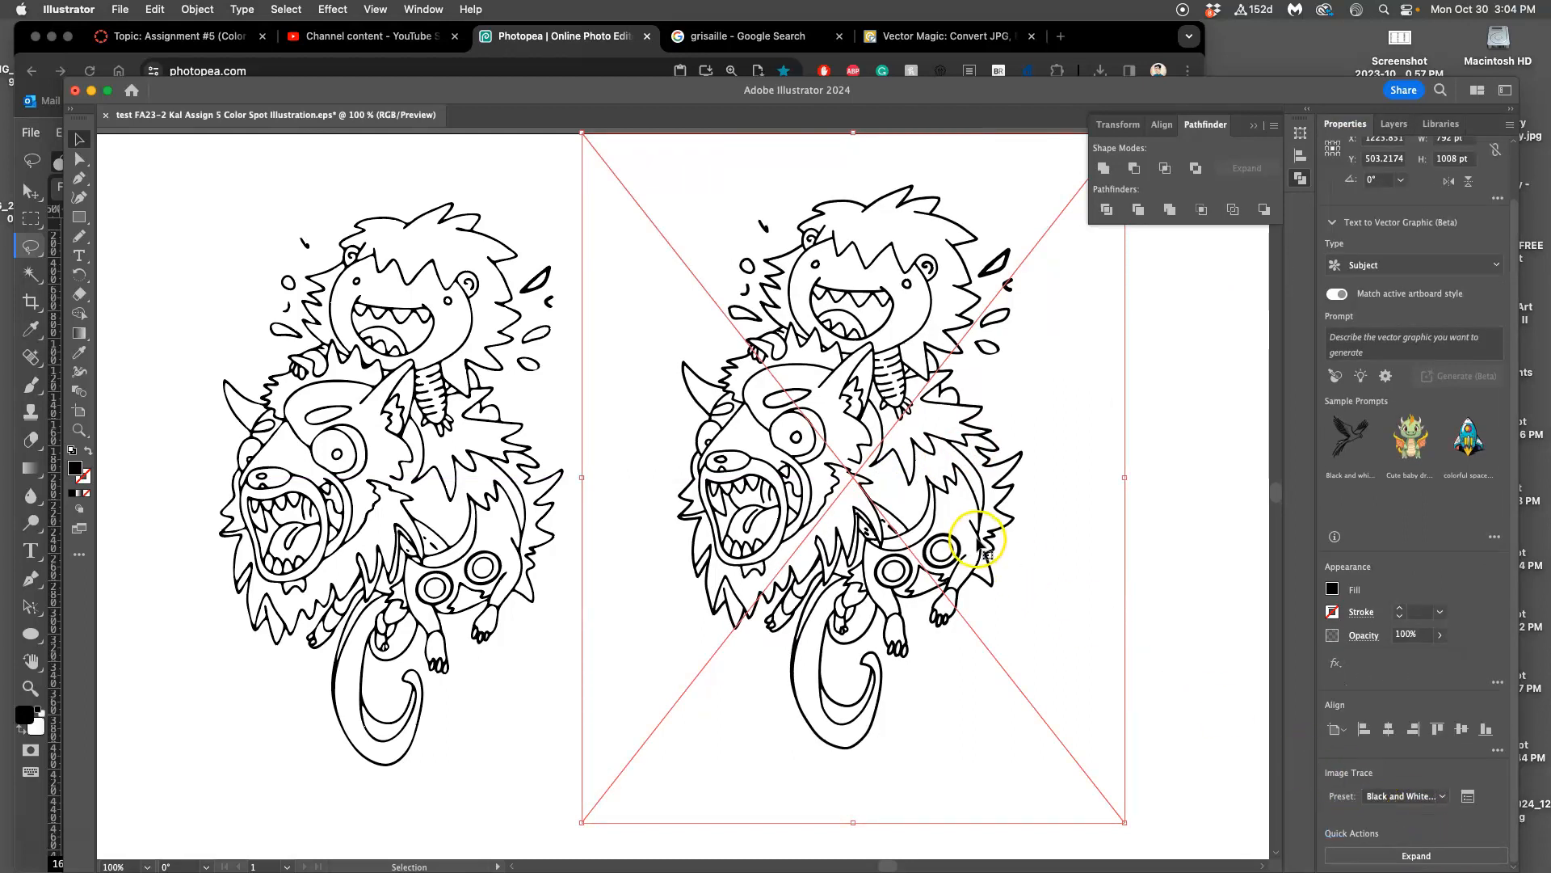
left_click(1468, 796)
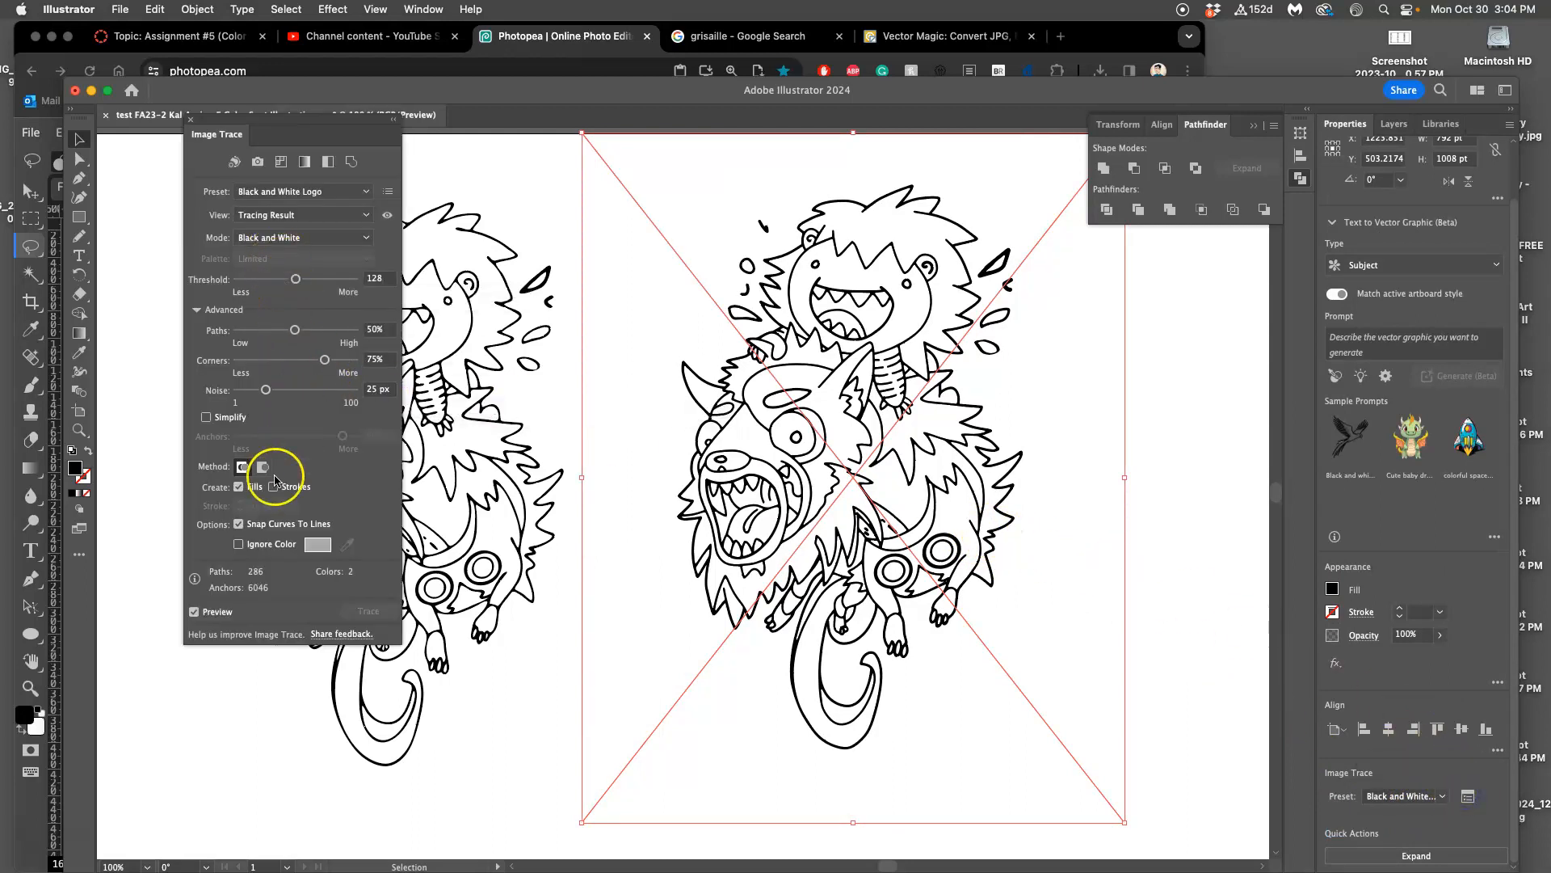
left_click(238, 545)
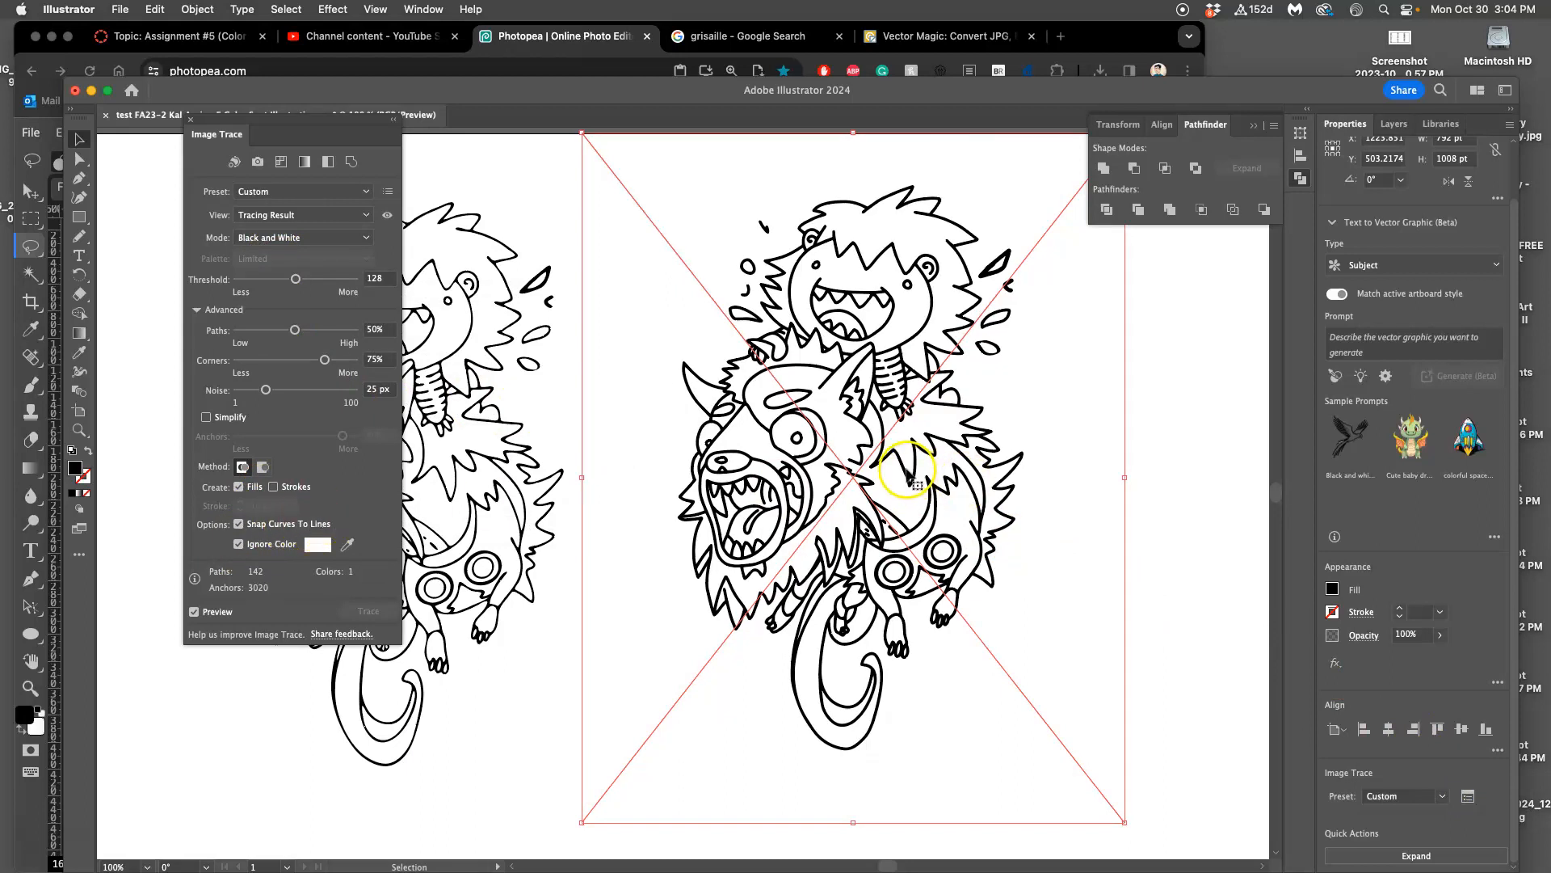
- Reposition the traced image beside the vector artwork, finishing with a move of -37.7704 pt horizontally and -40.1695 pt vertically
key("Return")
left_click(847, 577)
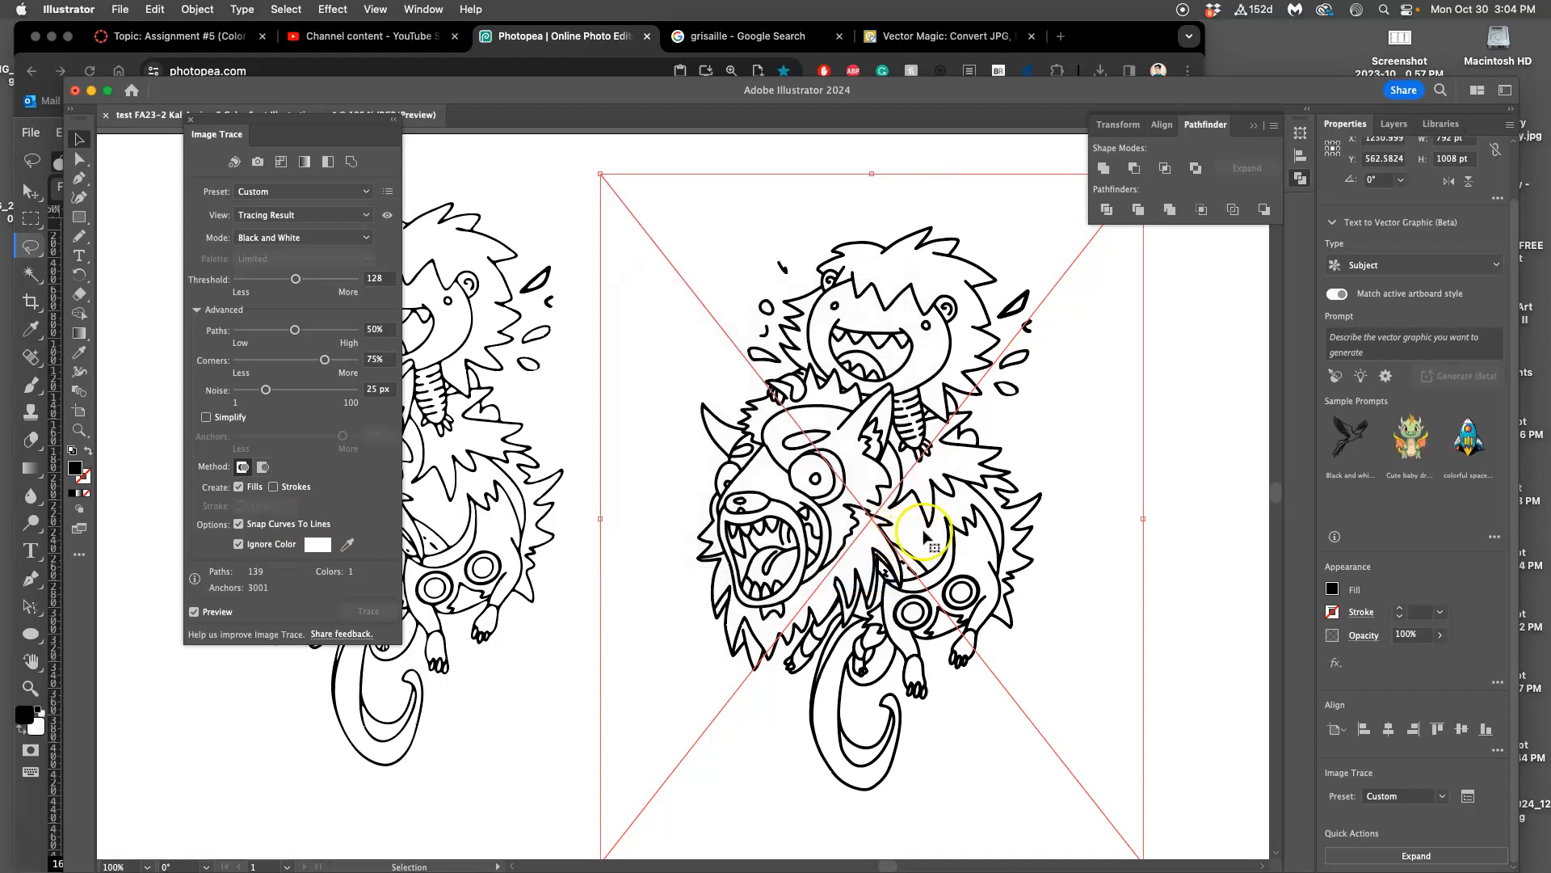
key("Return")
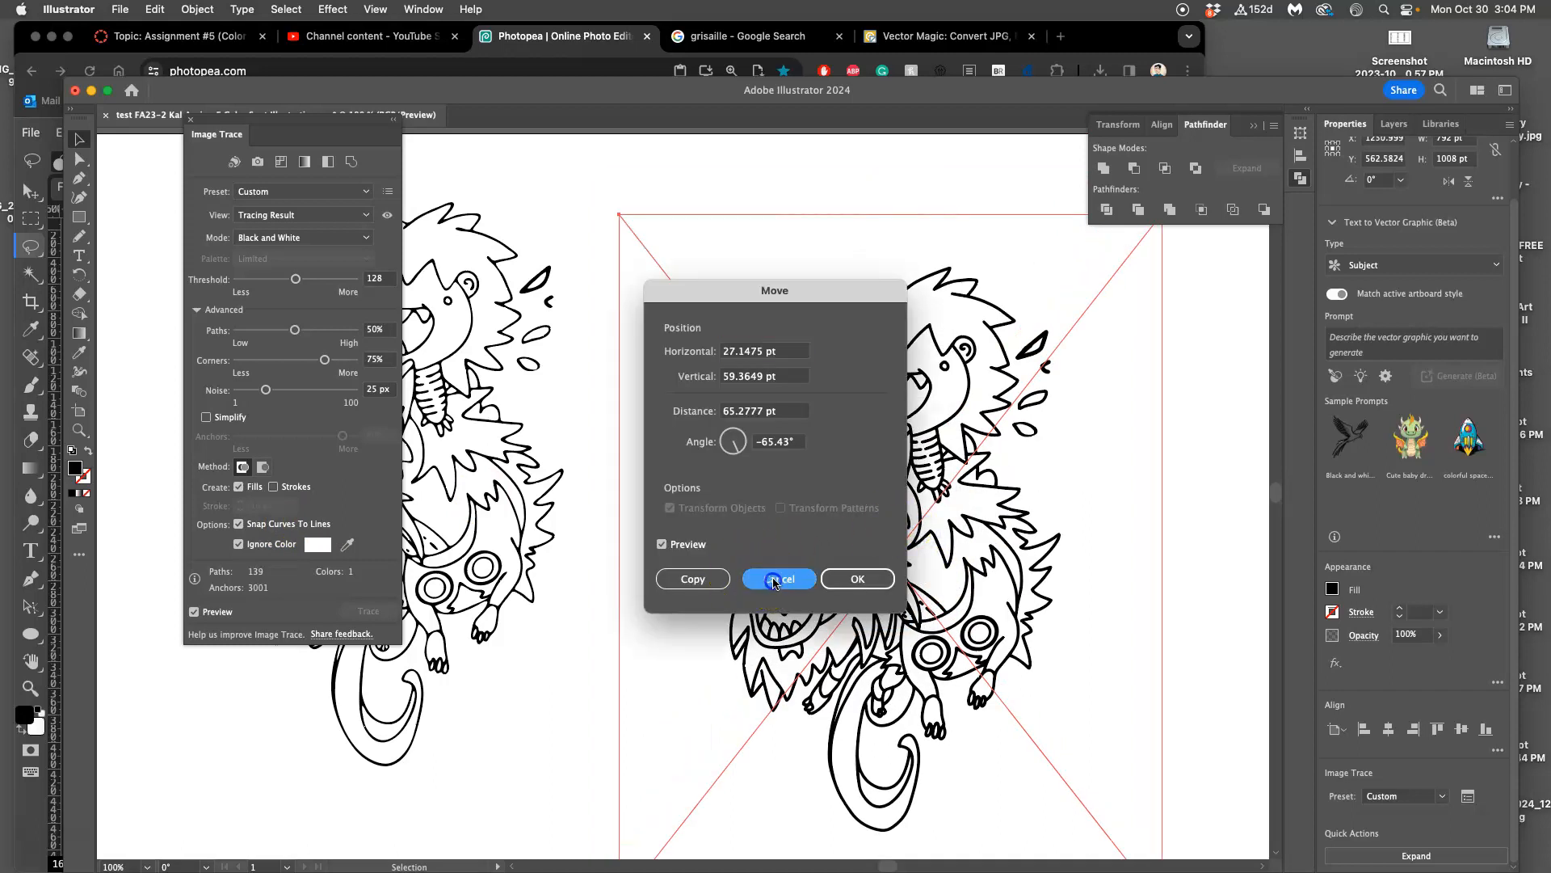
left_click(777, 579)
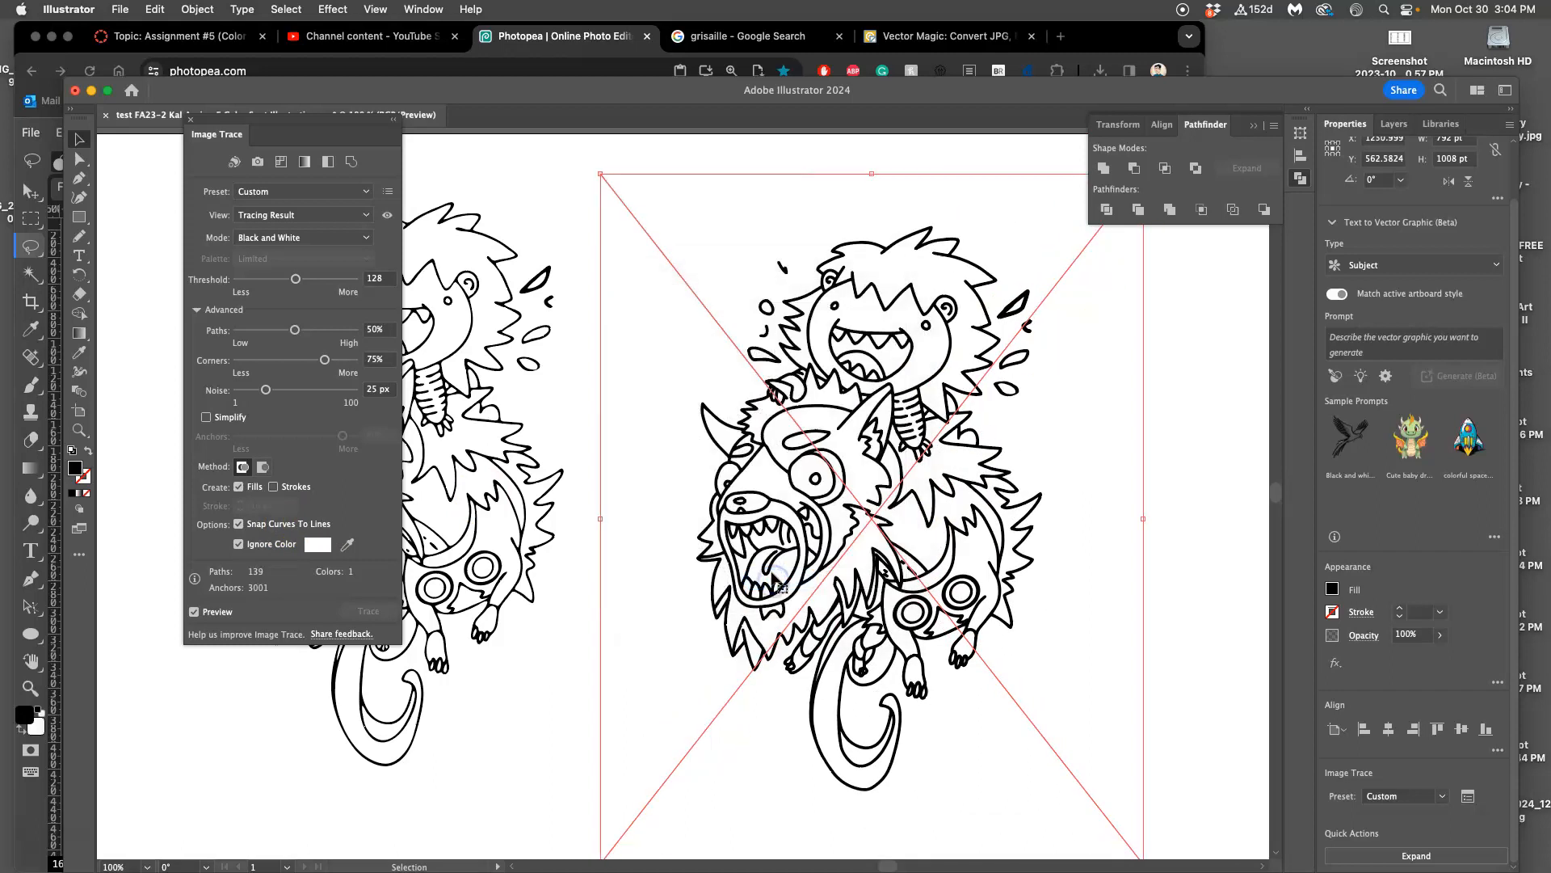
left_click(191, 122)
left_click_drag(812, 294, 786, 266)
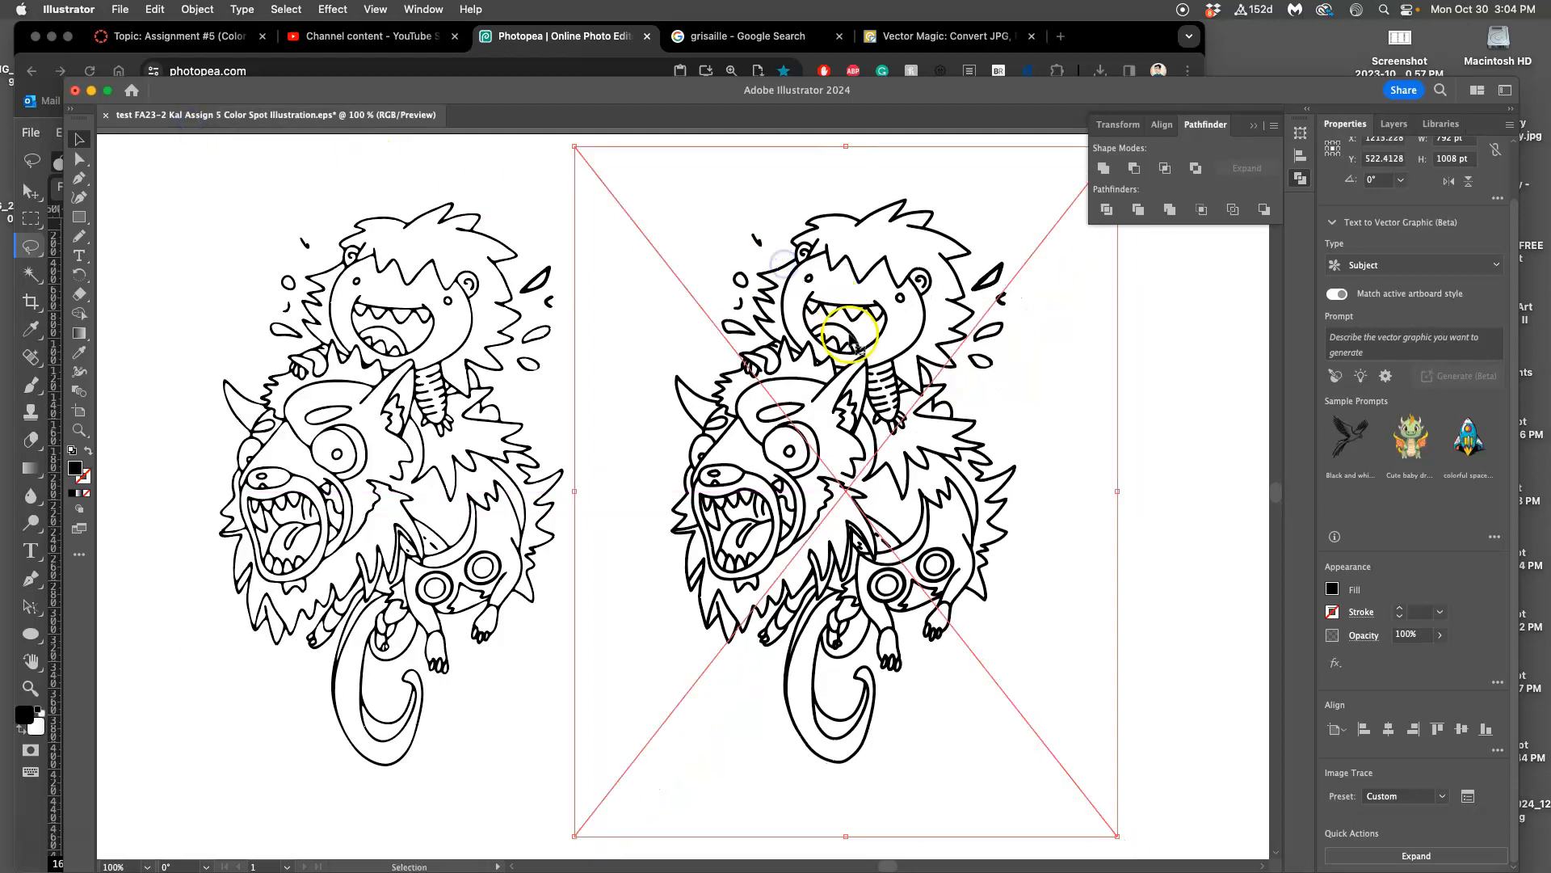
key("Return")
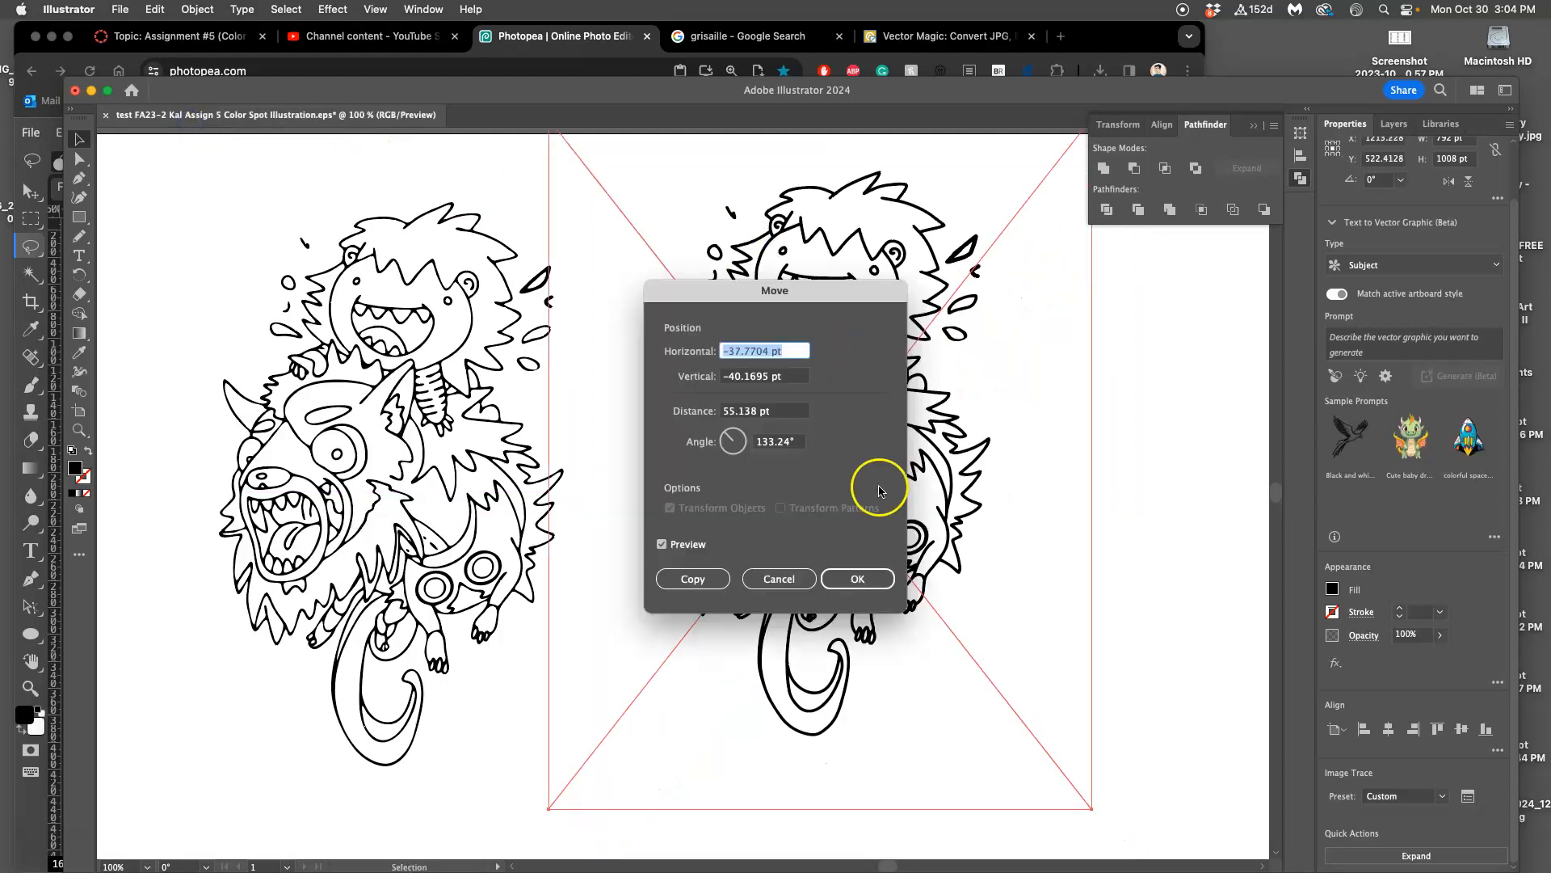
left_click(857, 579)
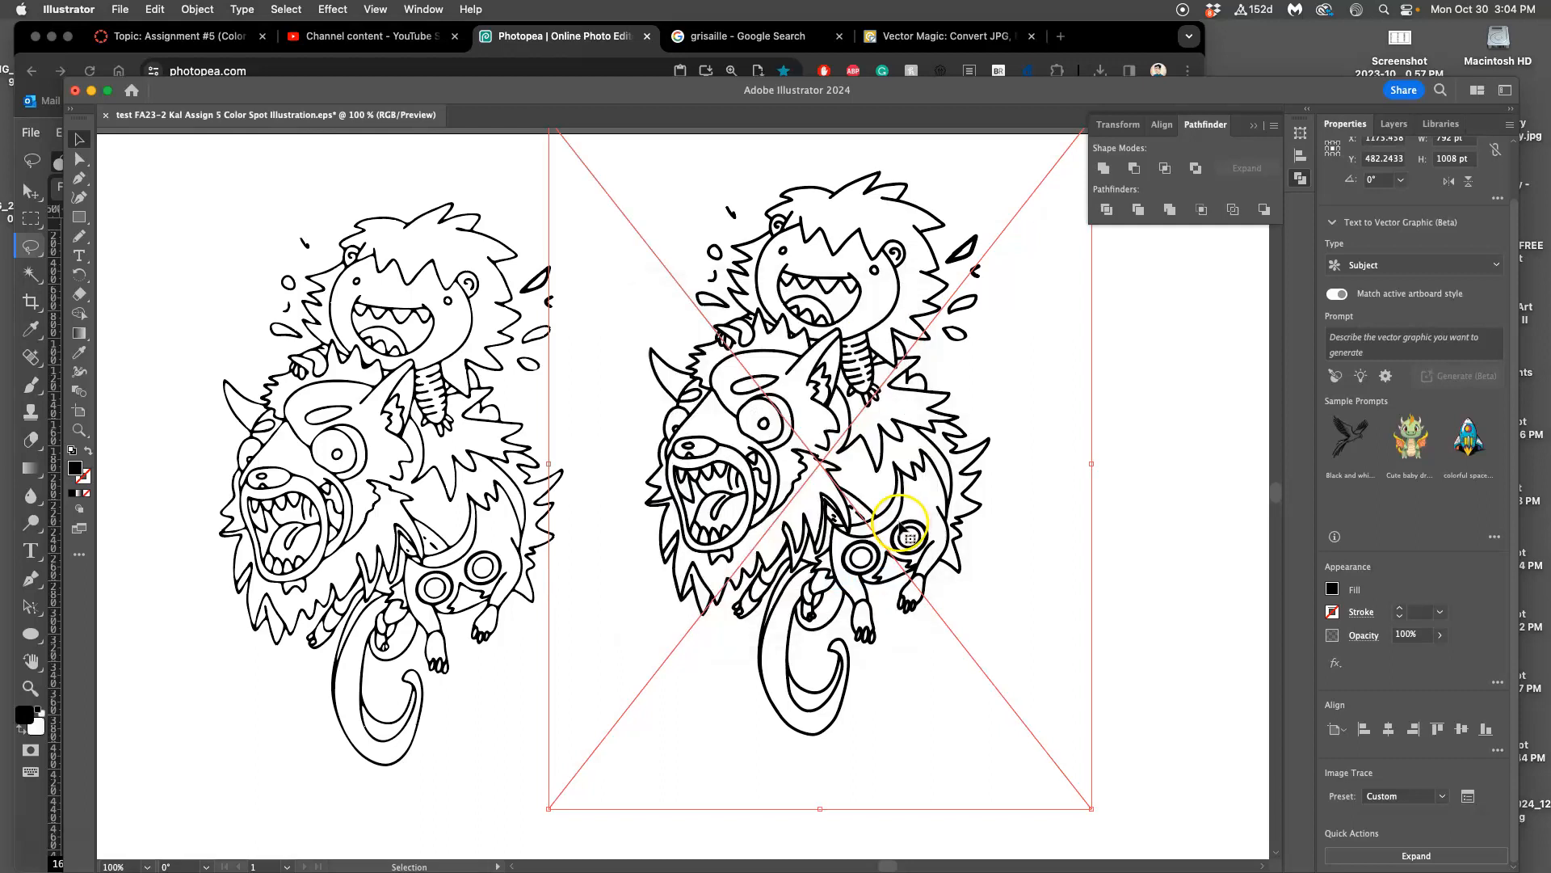
- Shift the traced image on Layer 2 away from the original artwork with Direct Selection and delete it
left_click(1393, 125)
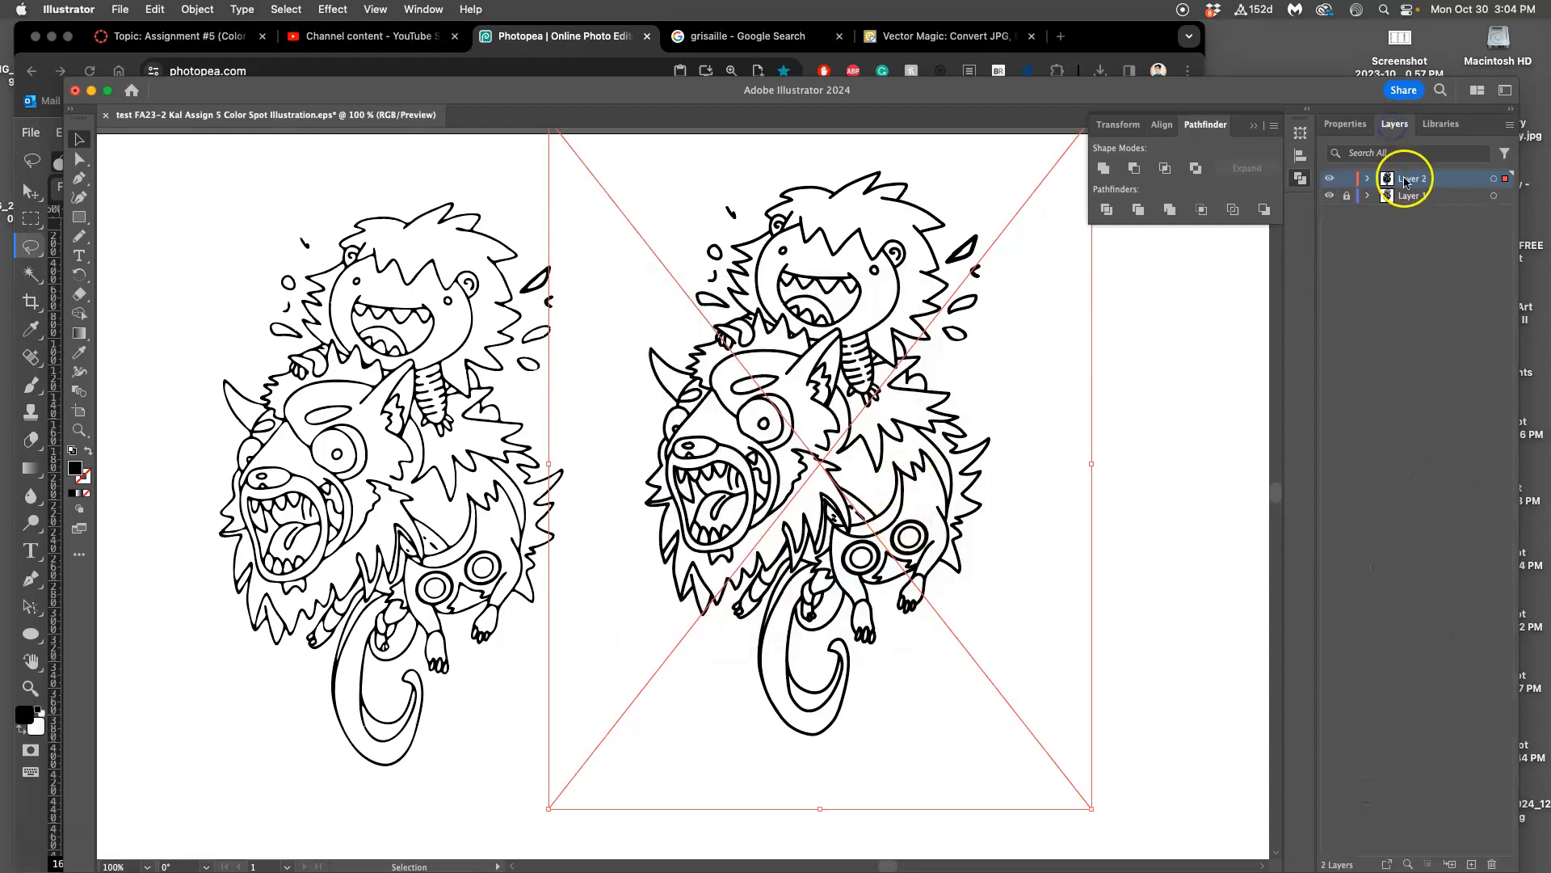
left_click(75, 164)
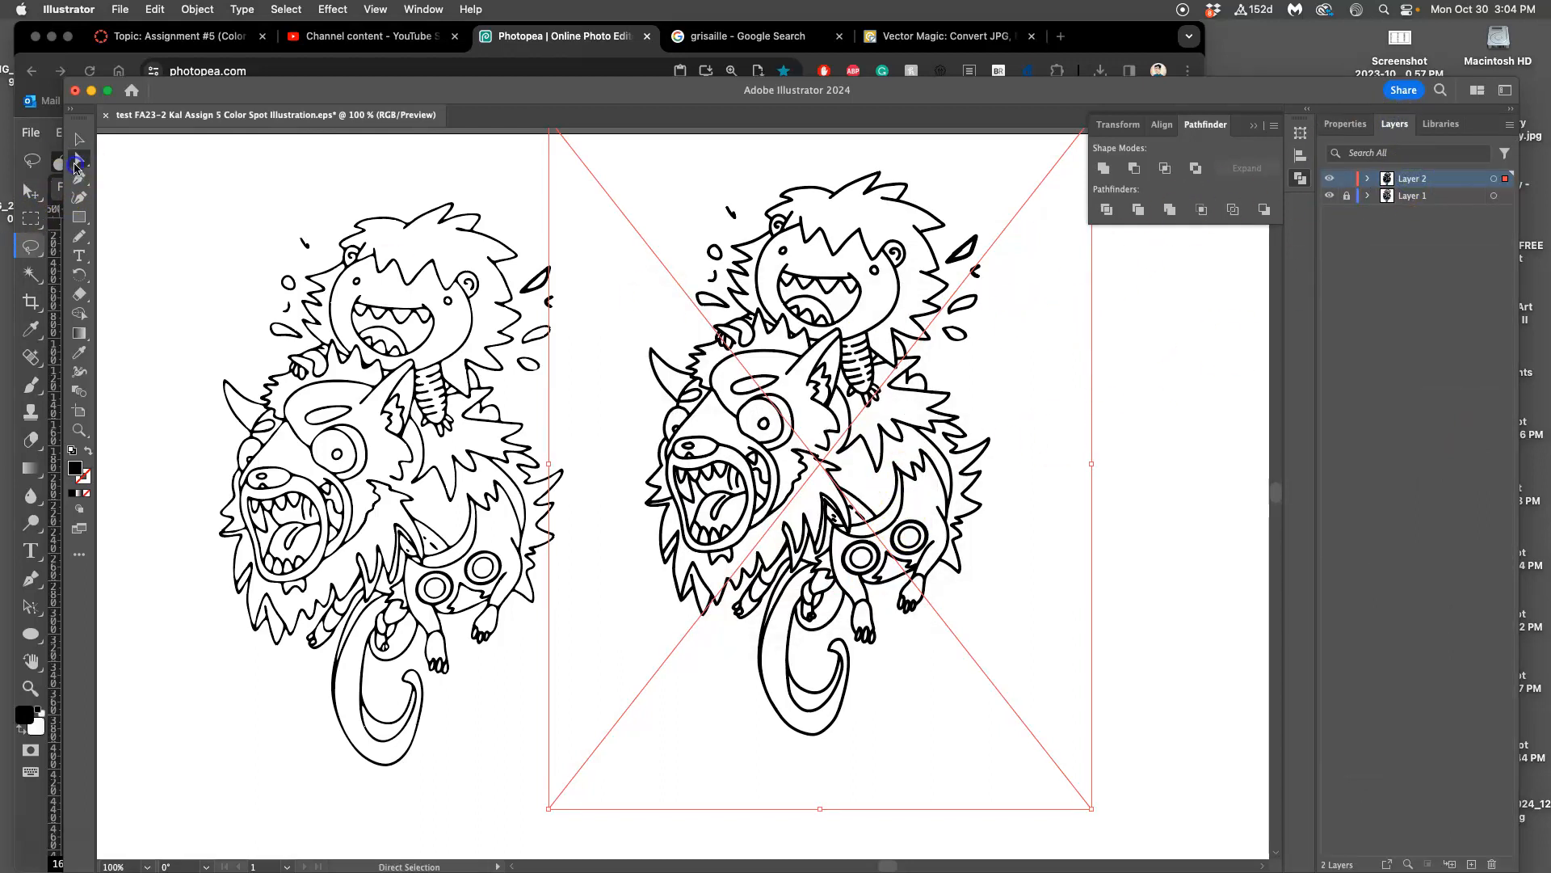
left_click_drag(573, 235, 622, 240)
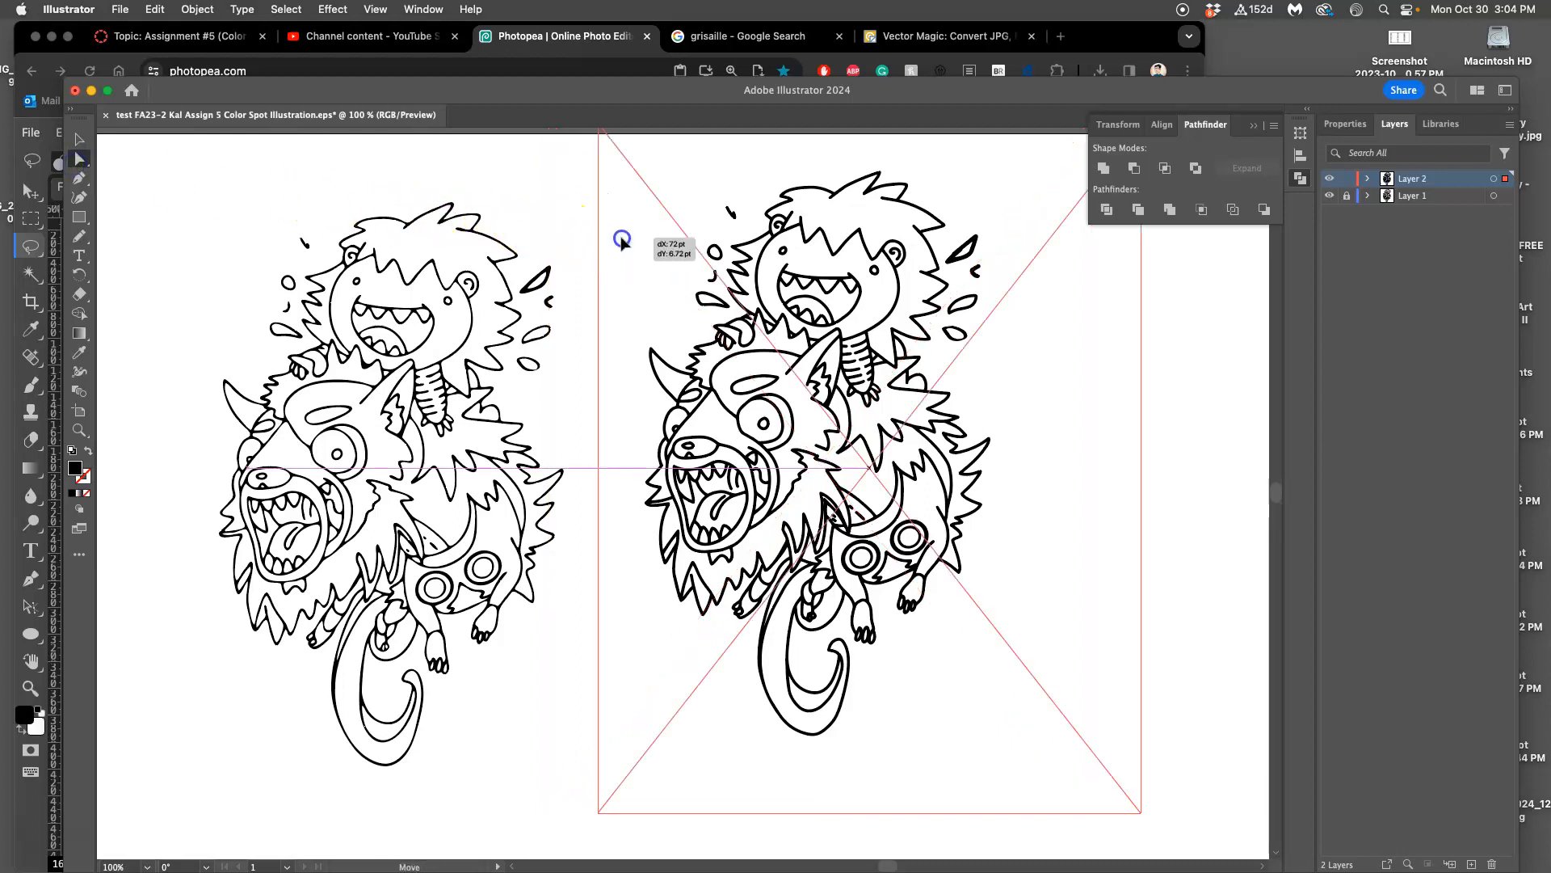
left_click_drag(836, 253, 836, 253)
left_click(505, 239)
left_click(856, 238)
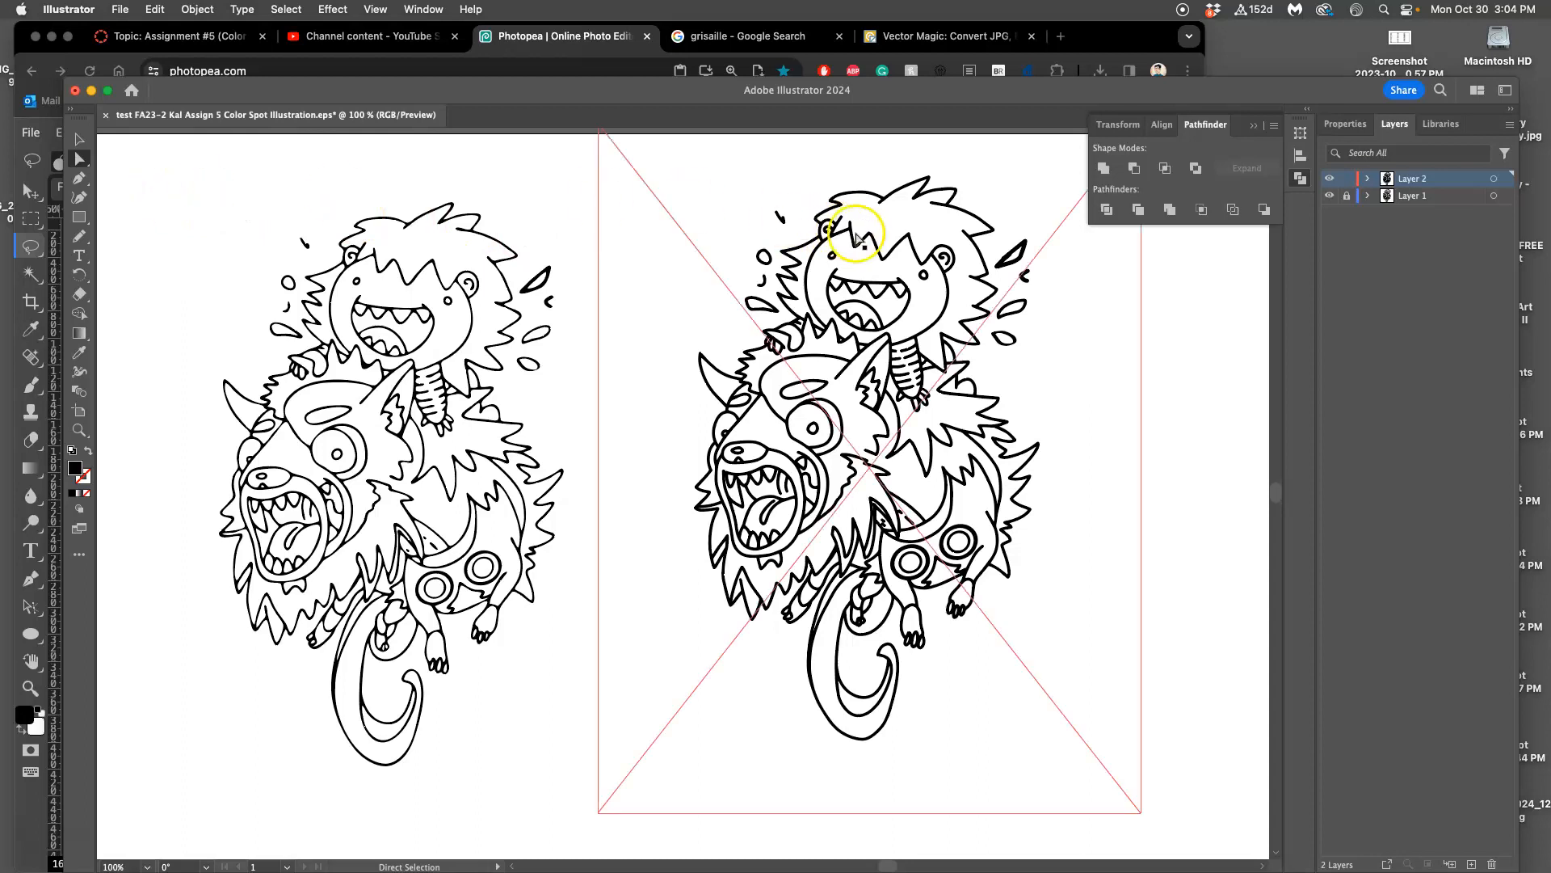
key("Delete")
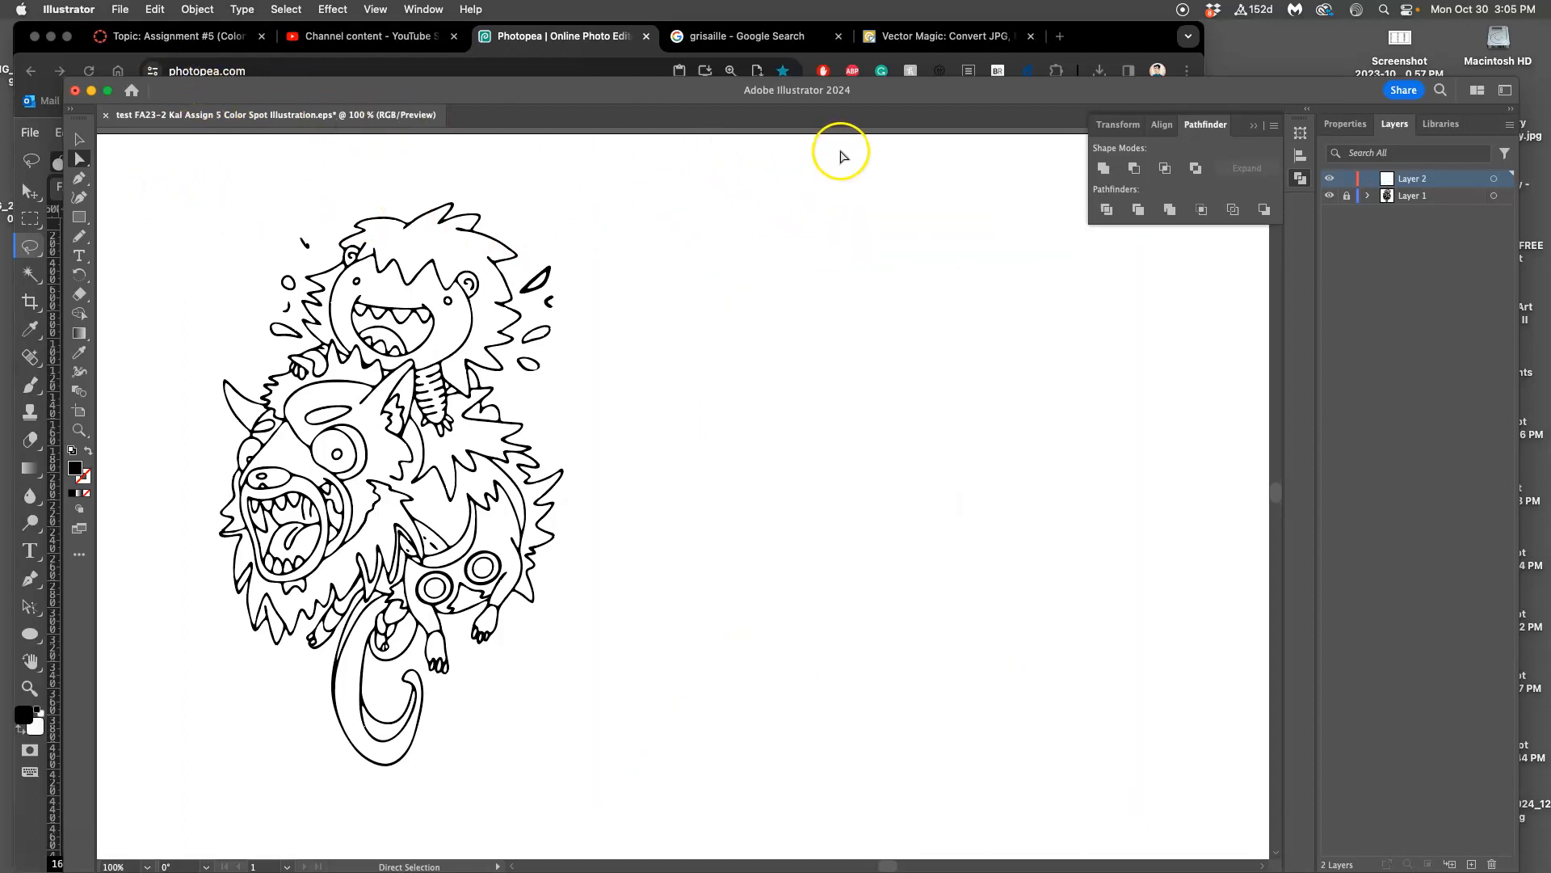
- Insert "2" after "test" in the desktop PNG's file name and open the renamed image as its own document in Illustrator
key("F11")
left_click(1319, 207)
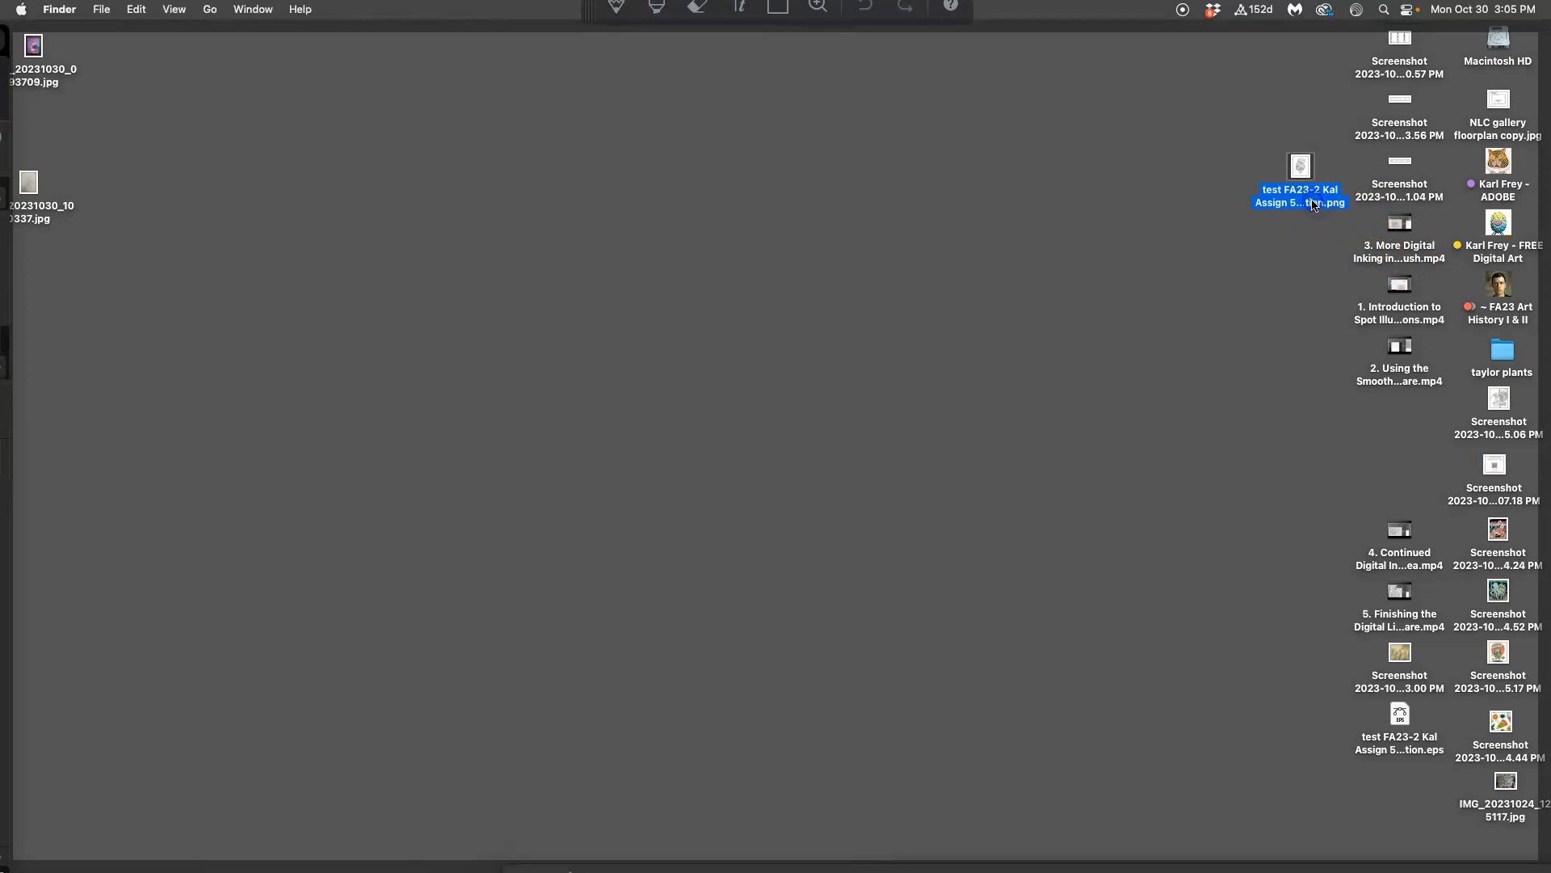
key("Return")
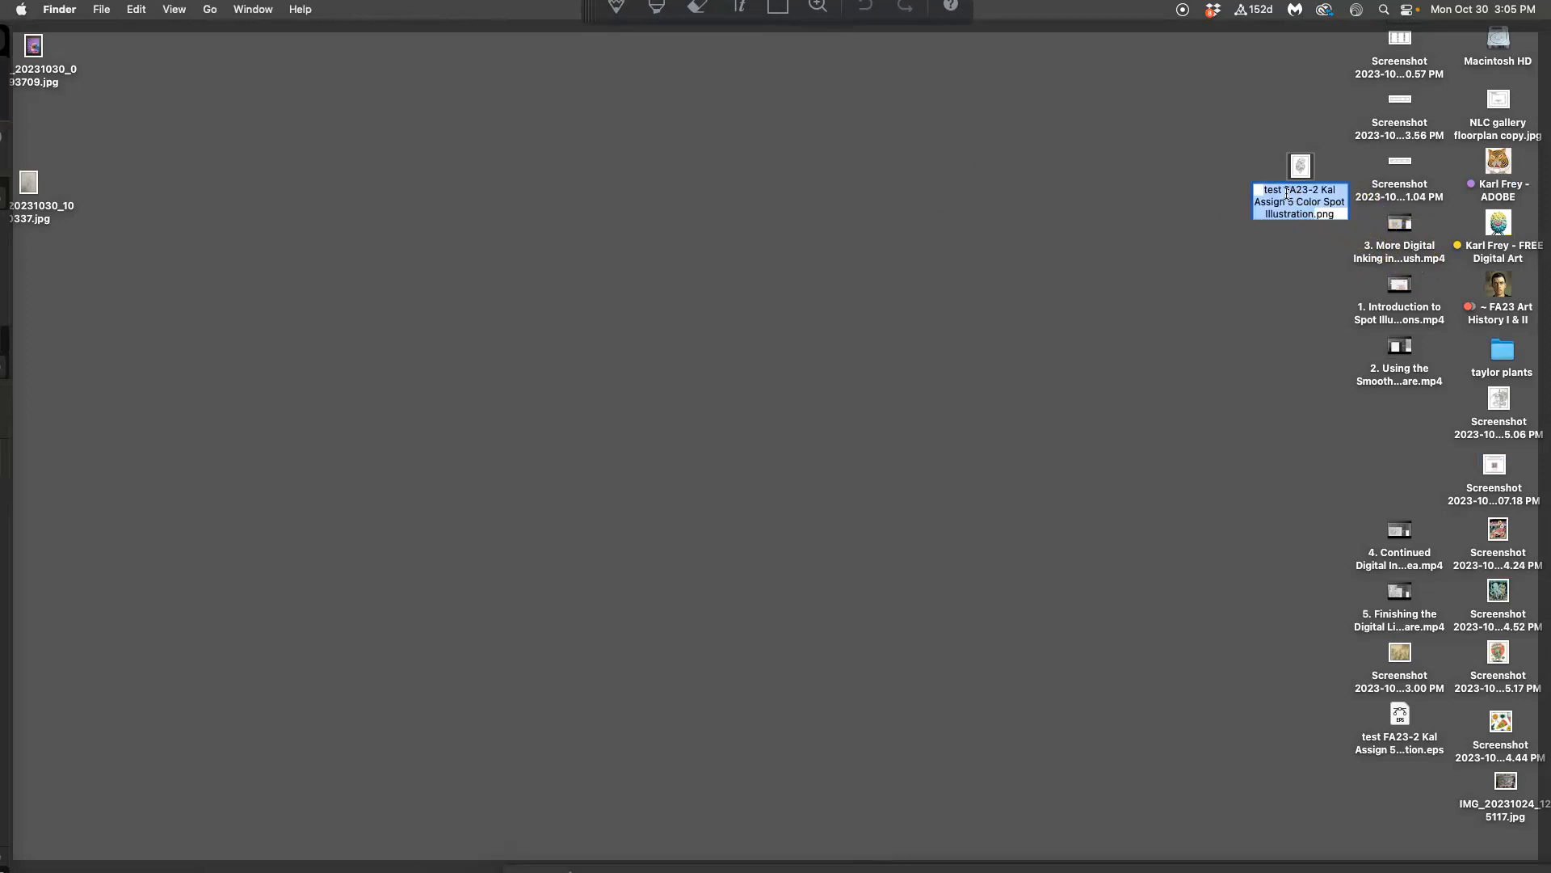
left_click(1287, 192)
type("2")
left_click(1285, 254)
left_click_drag(1299, 165, 30, 267)
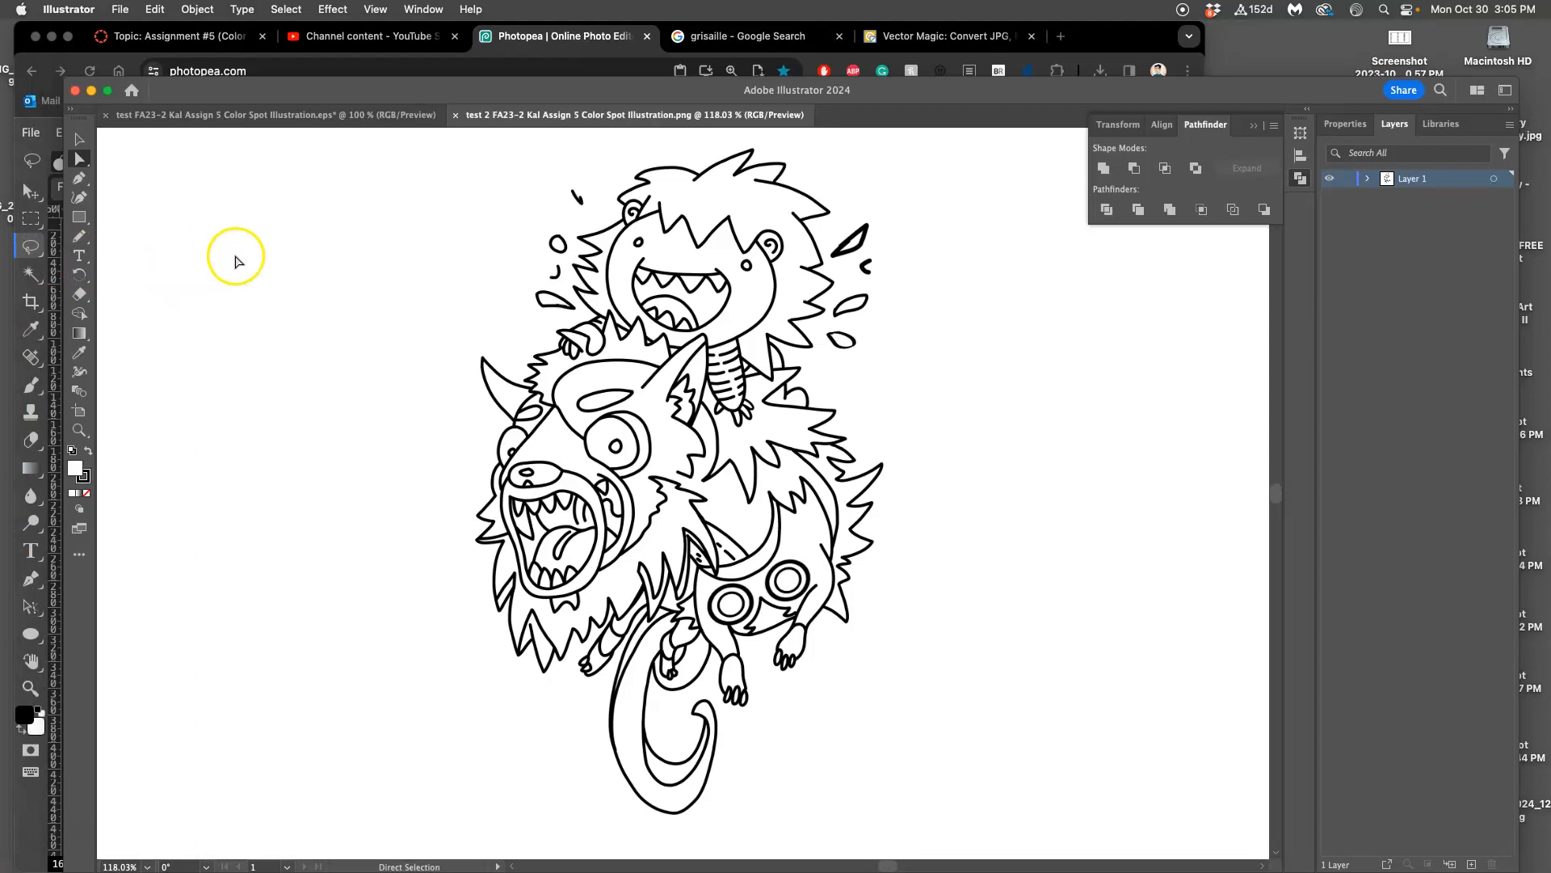
- Trace the opened line-art image with the Black and White Logo preset and inspect the traced edges
left_click(677, 379)
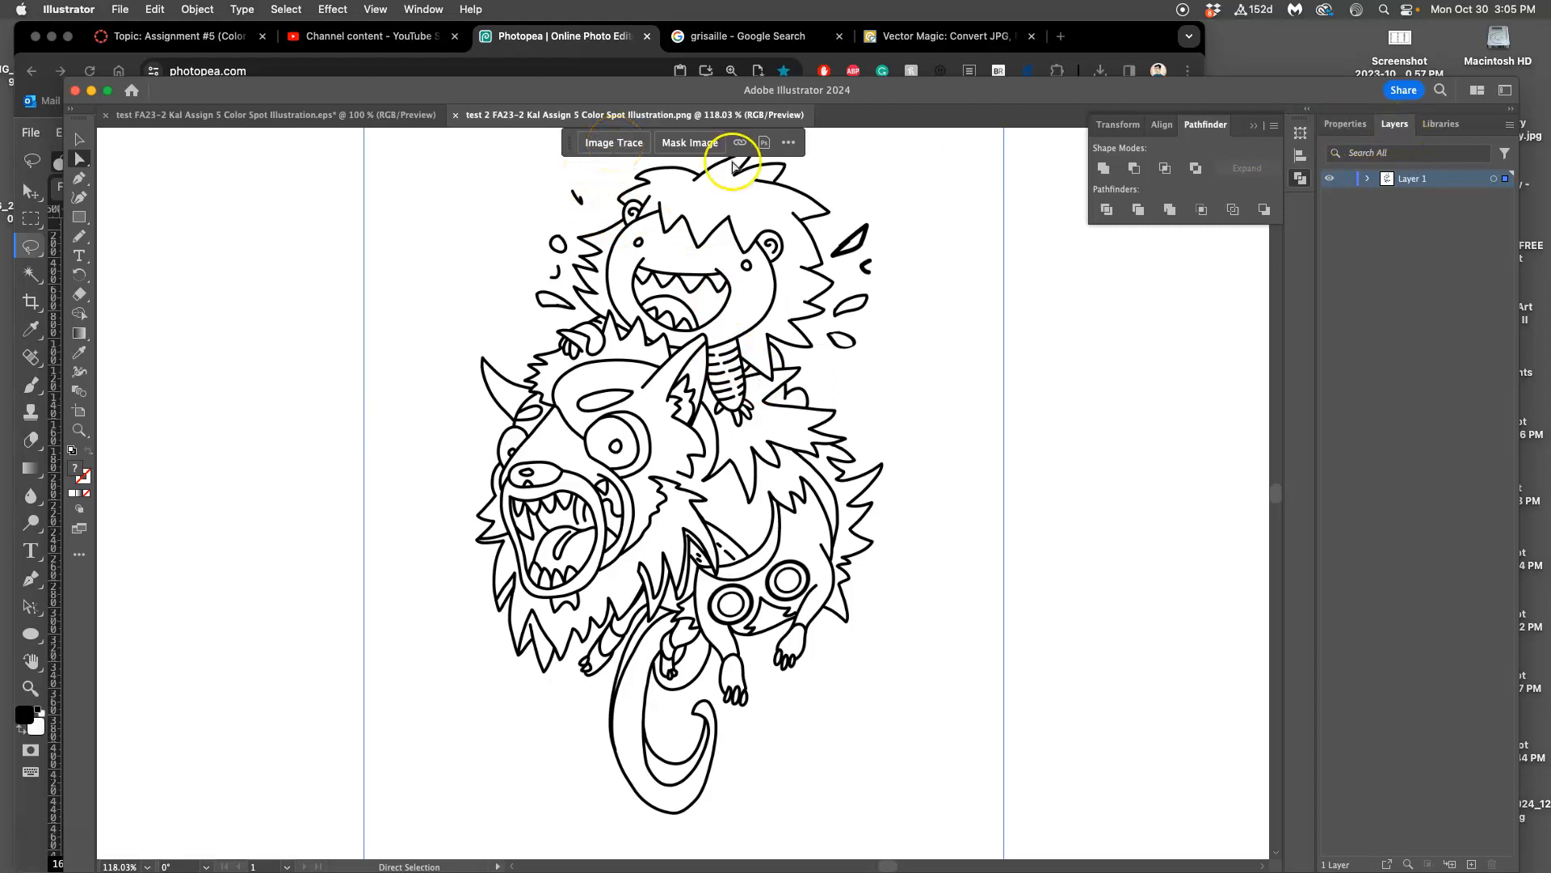
left_click(1343, 123)
scroll(1449, 763, "down", 2)
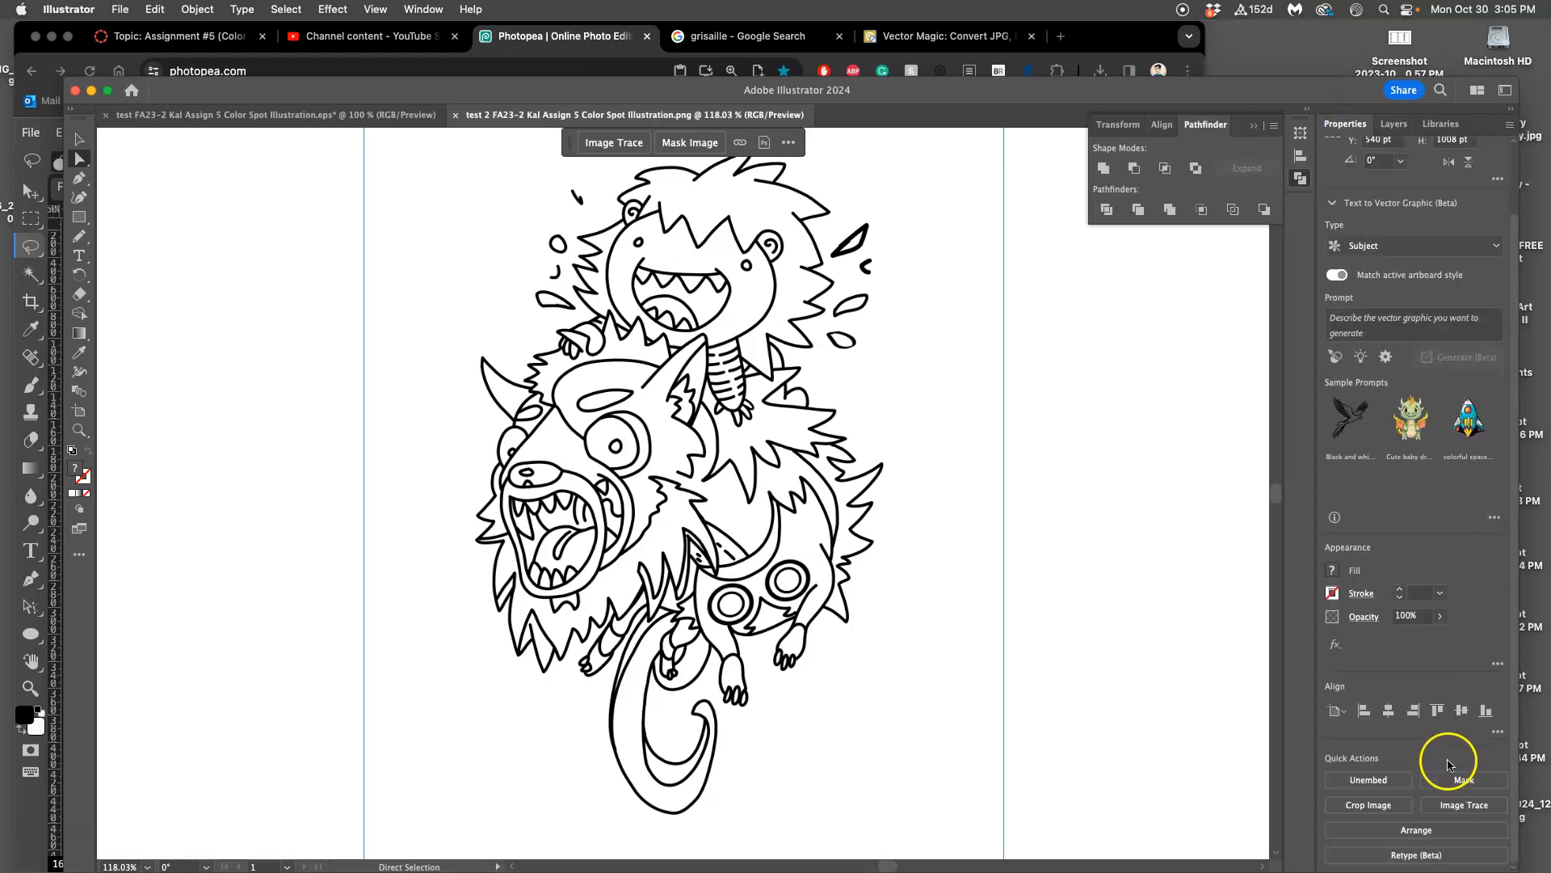
left_click(1461, 803)
left_click(1365, 788)
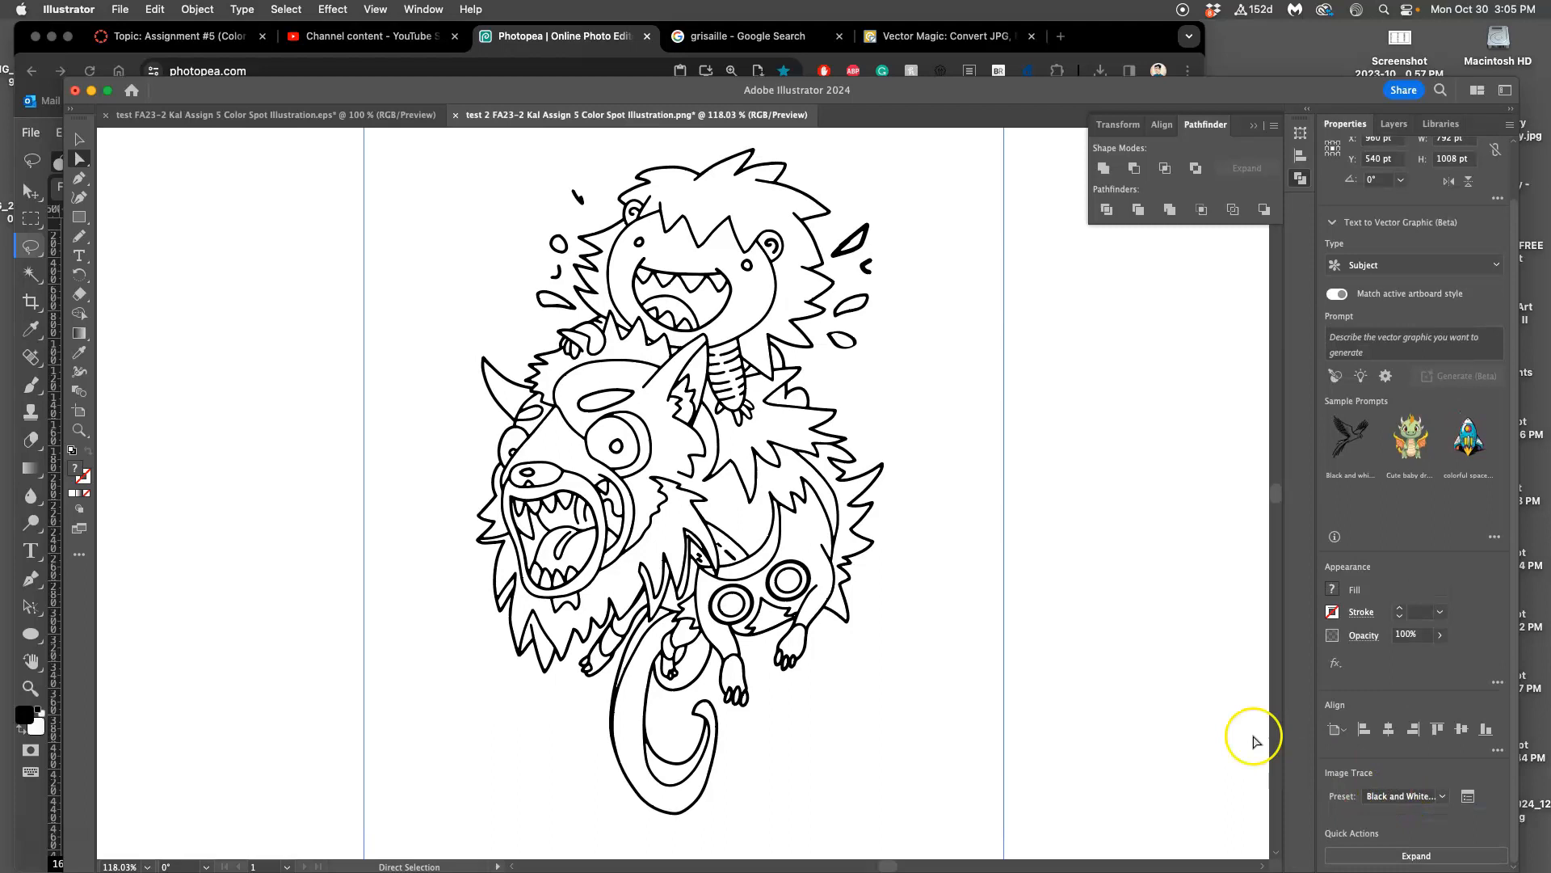
scroll(1015, 635, "up", 15)
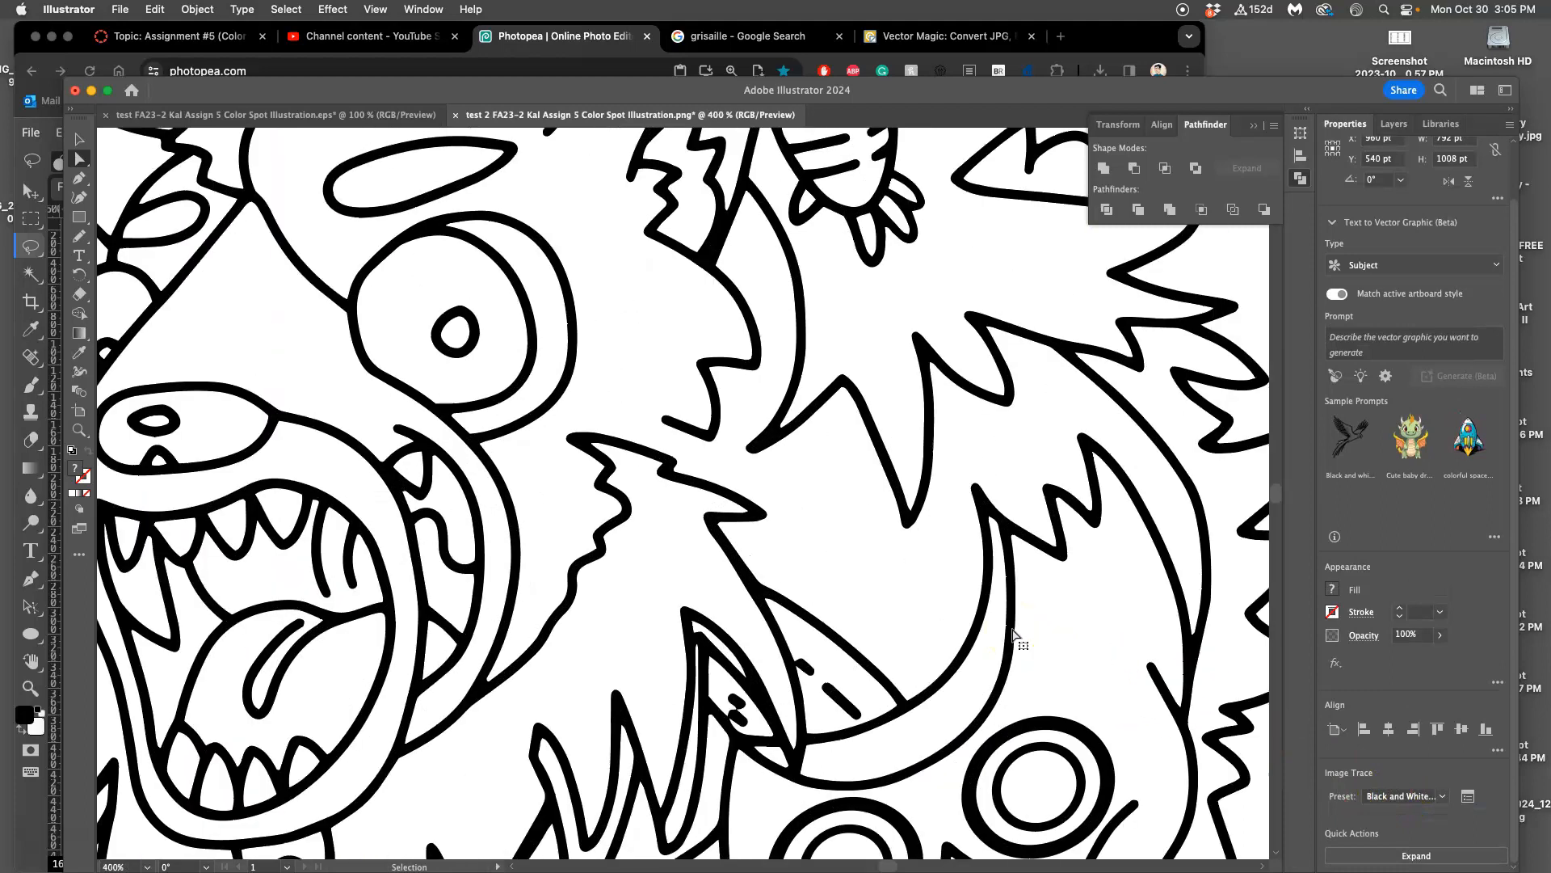
scroll(1015, 634, "down", 12)
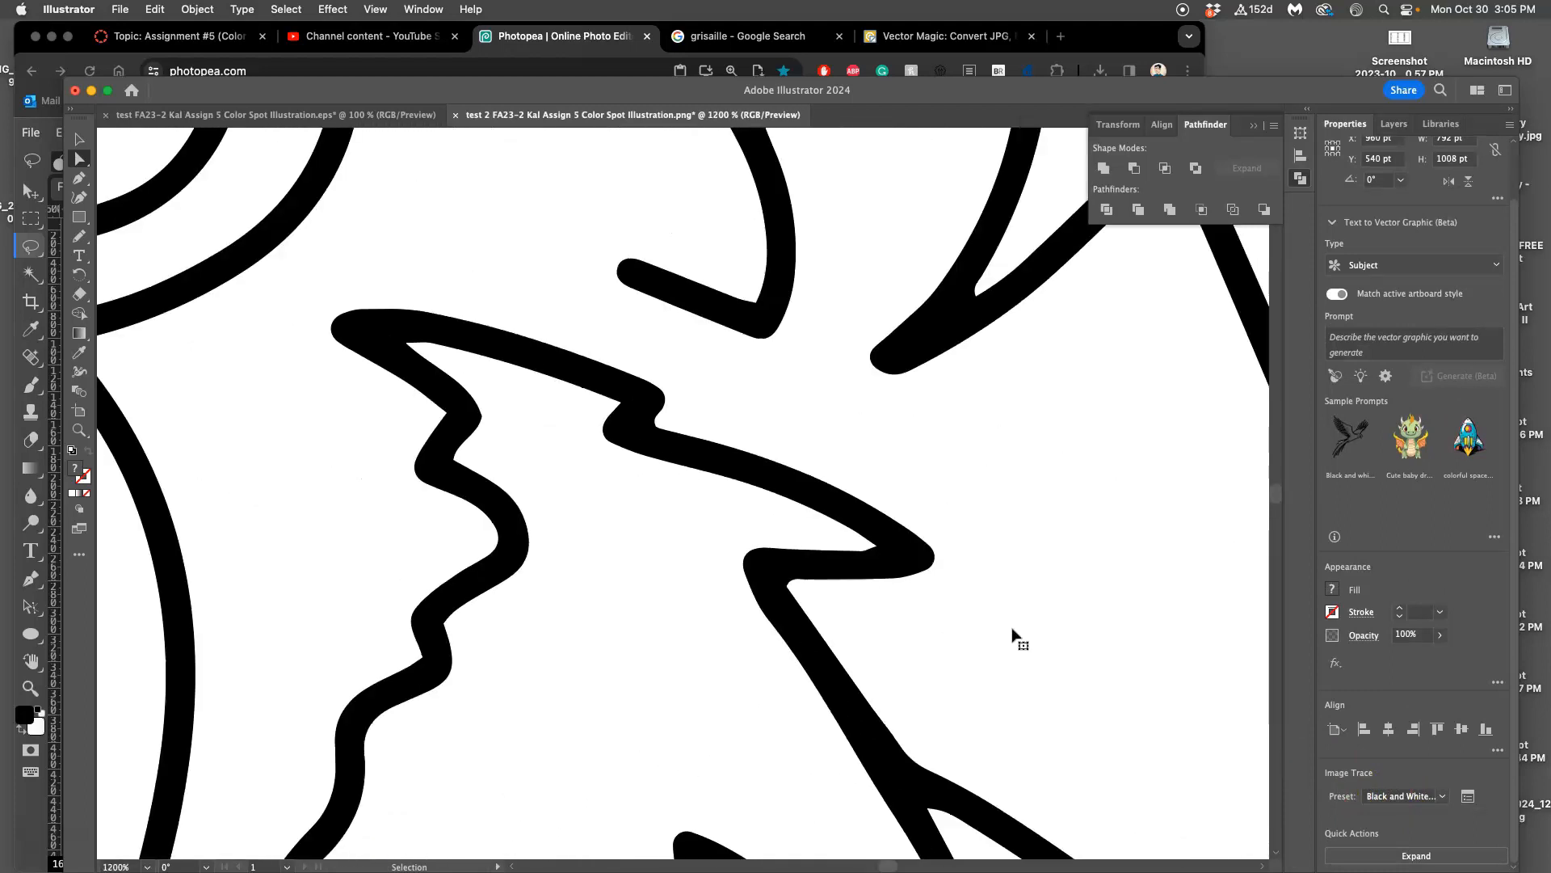
scroll(1015, 634, "down", 2)
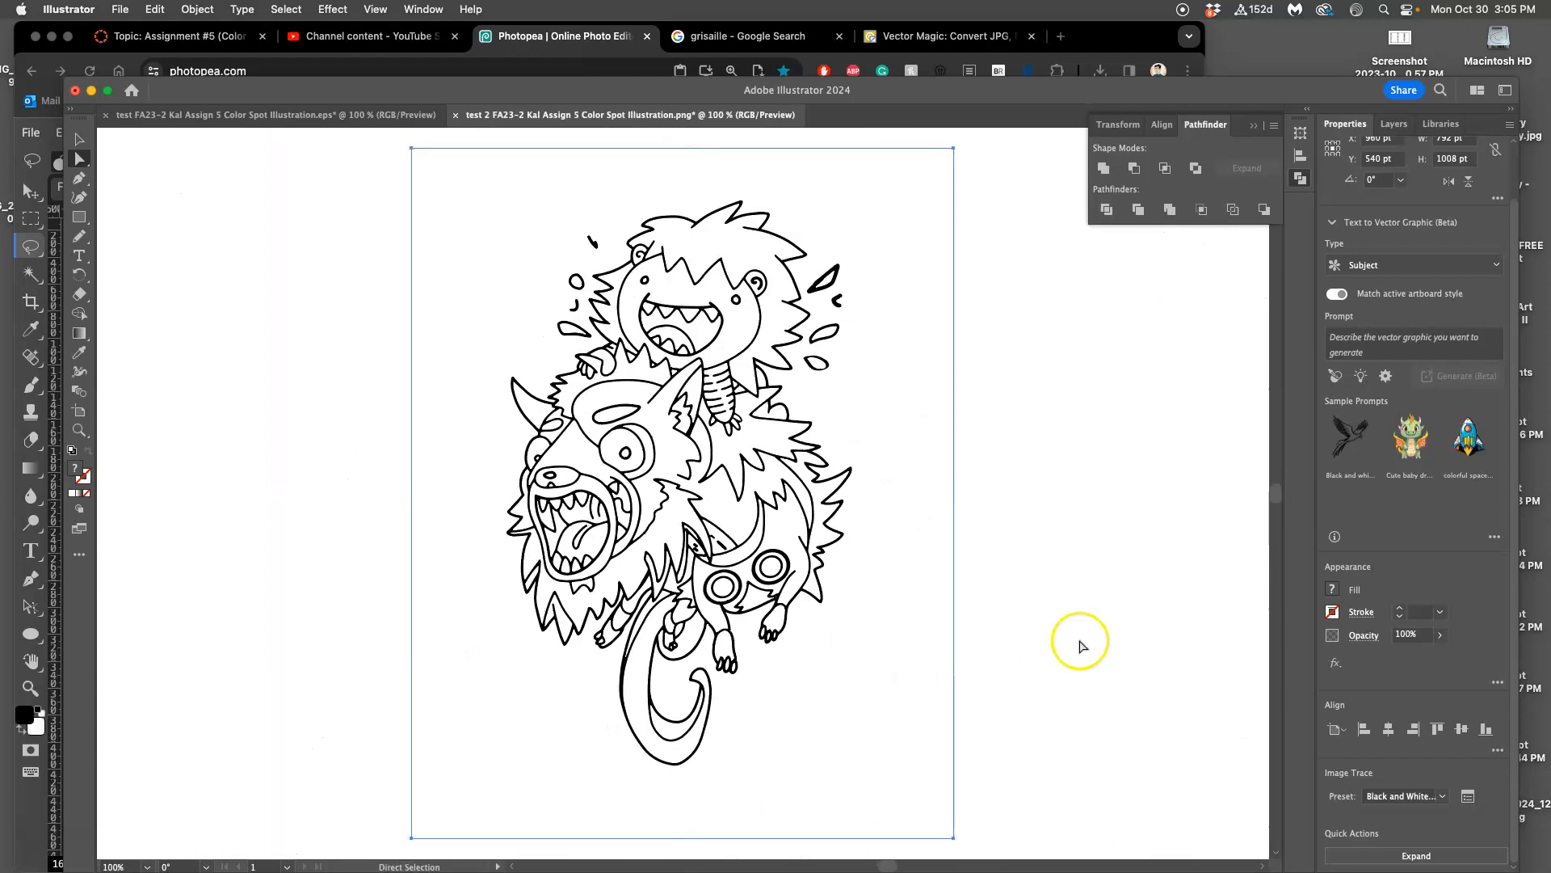
- Set the image trace to ignore the white colour and expand the result into editable paths
left_click(1468, 796)
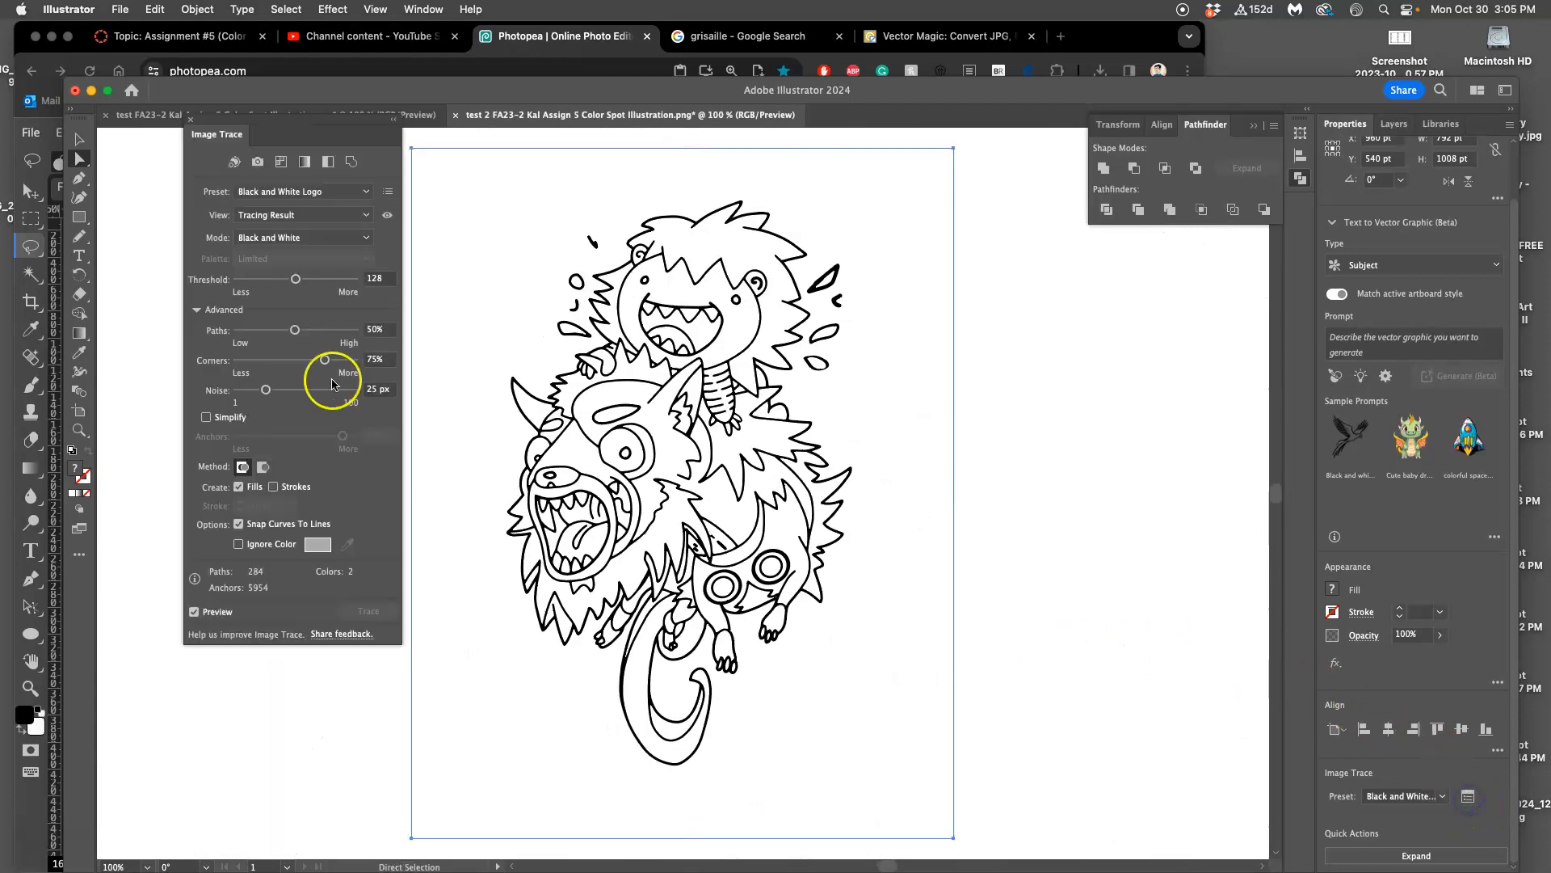
left_click(239, 545)
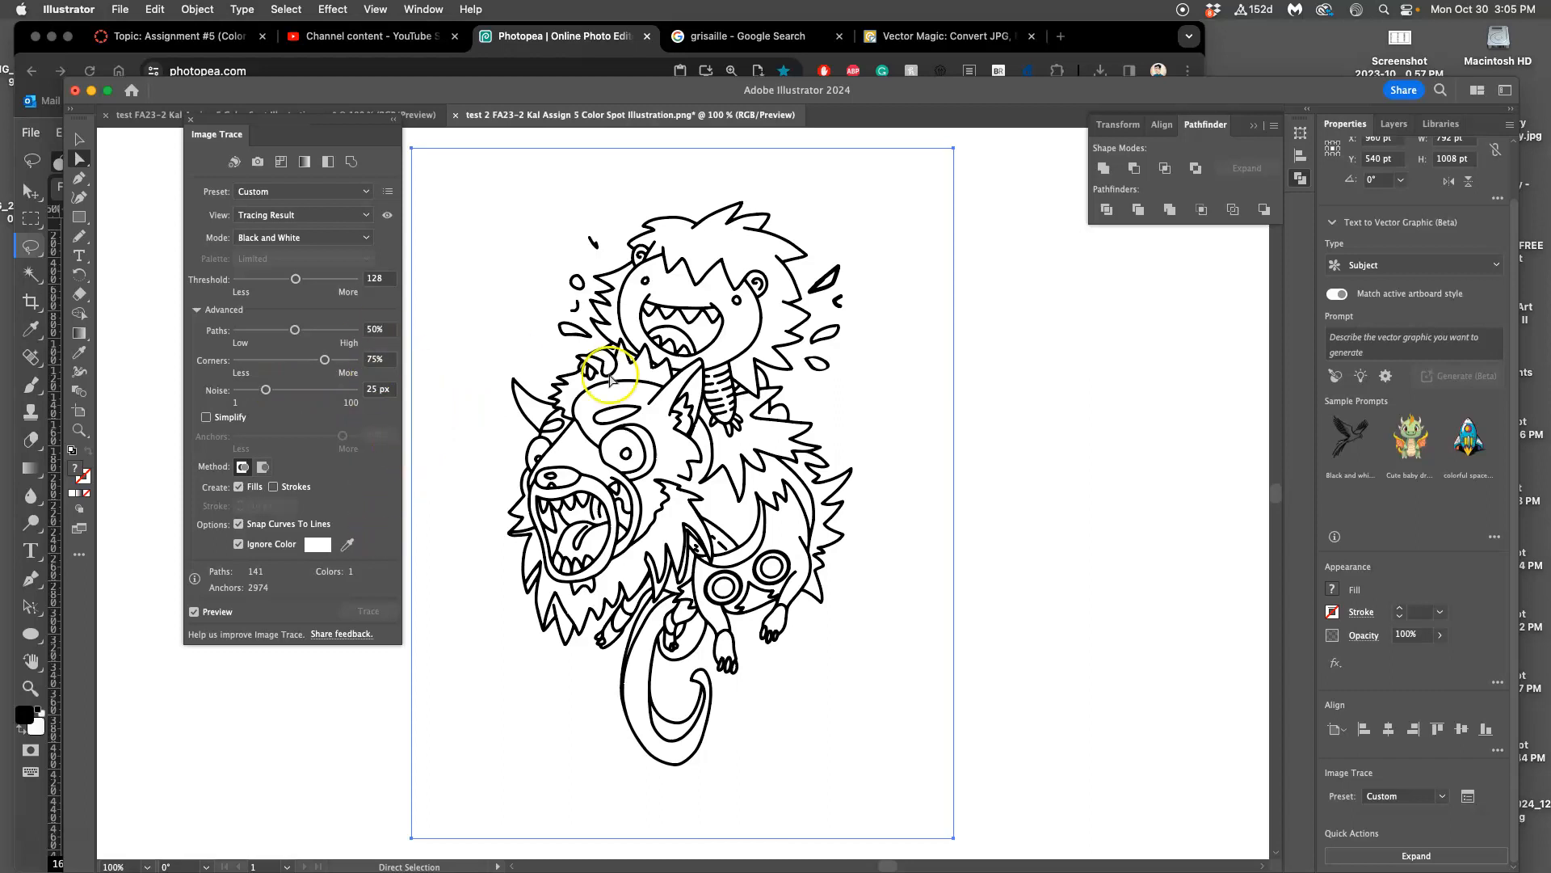
left_click(1416, 854)
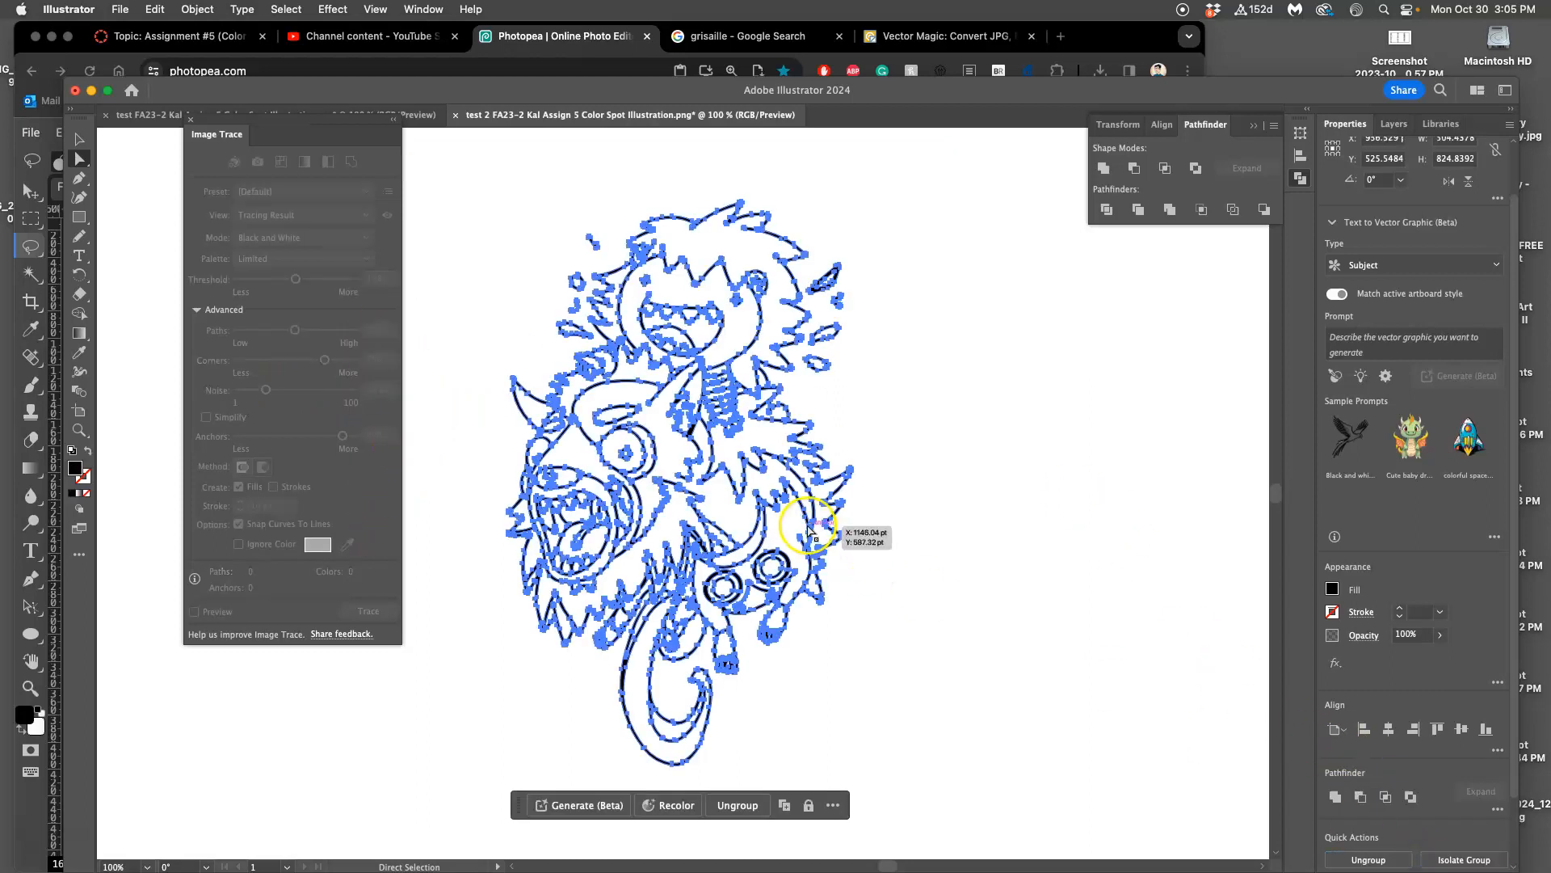
- Examine the expanded outlines at 800% around the beast's face, fur and legs and the rider's head for rough edges
key("super+equal")
key("super+equal")
key("super+equal")
key("super+equal")
key("super+equal")
key("super+equal")
scroll(673, 467, "left", 7)
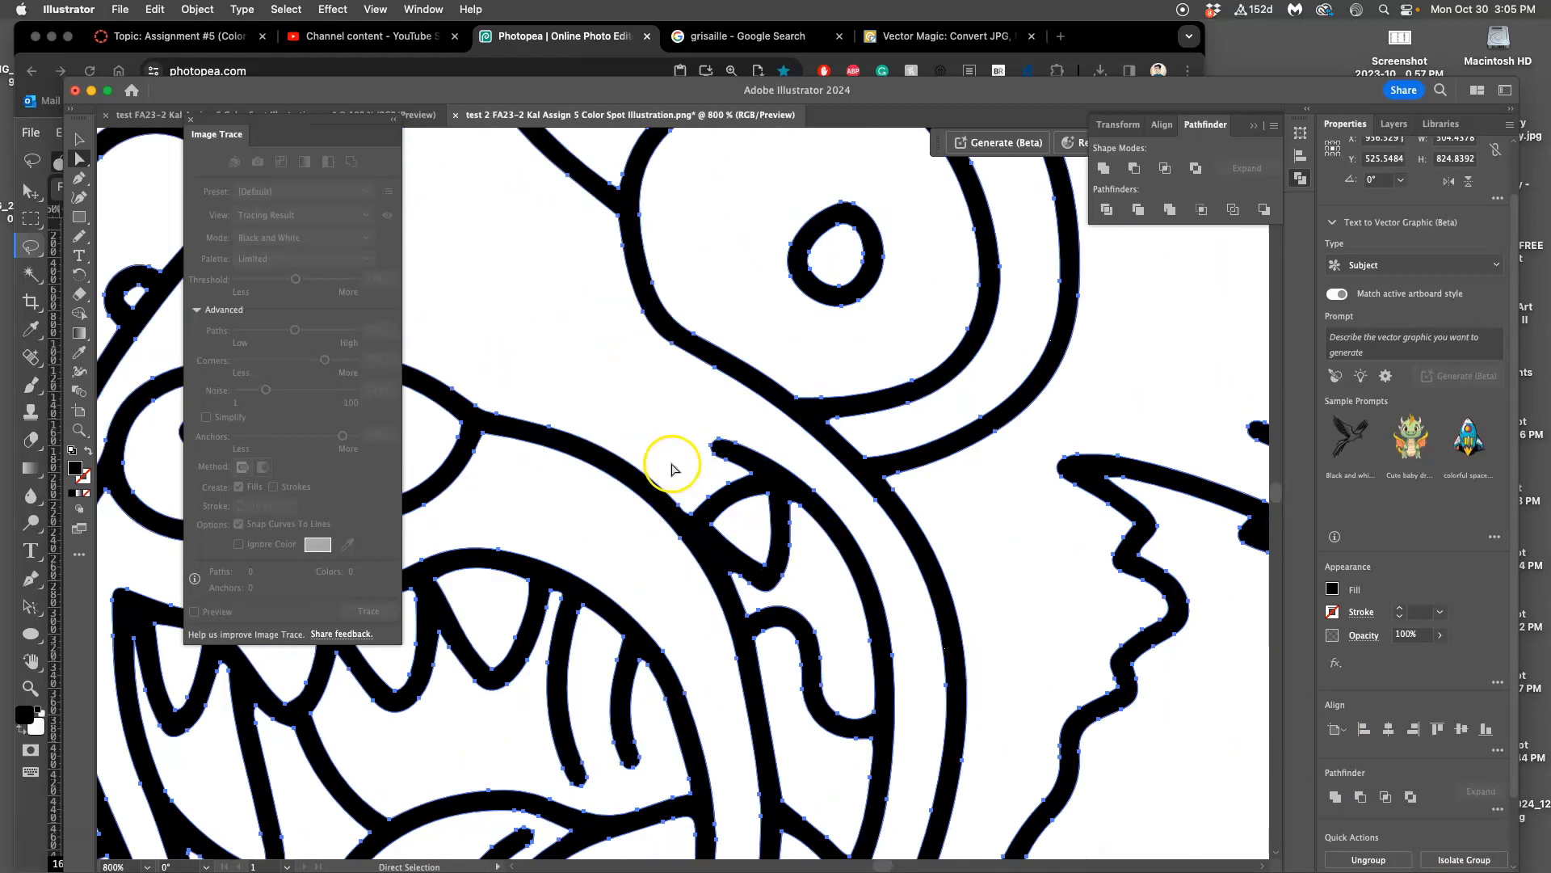
scroll(672, 469, "left", 10)
scroll(1017, 442, "down", 9)
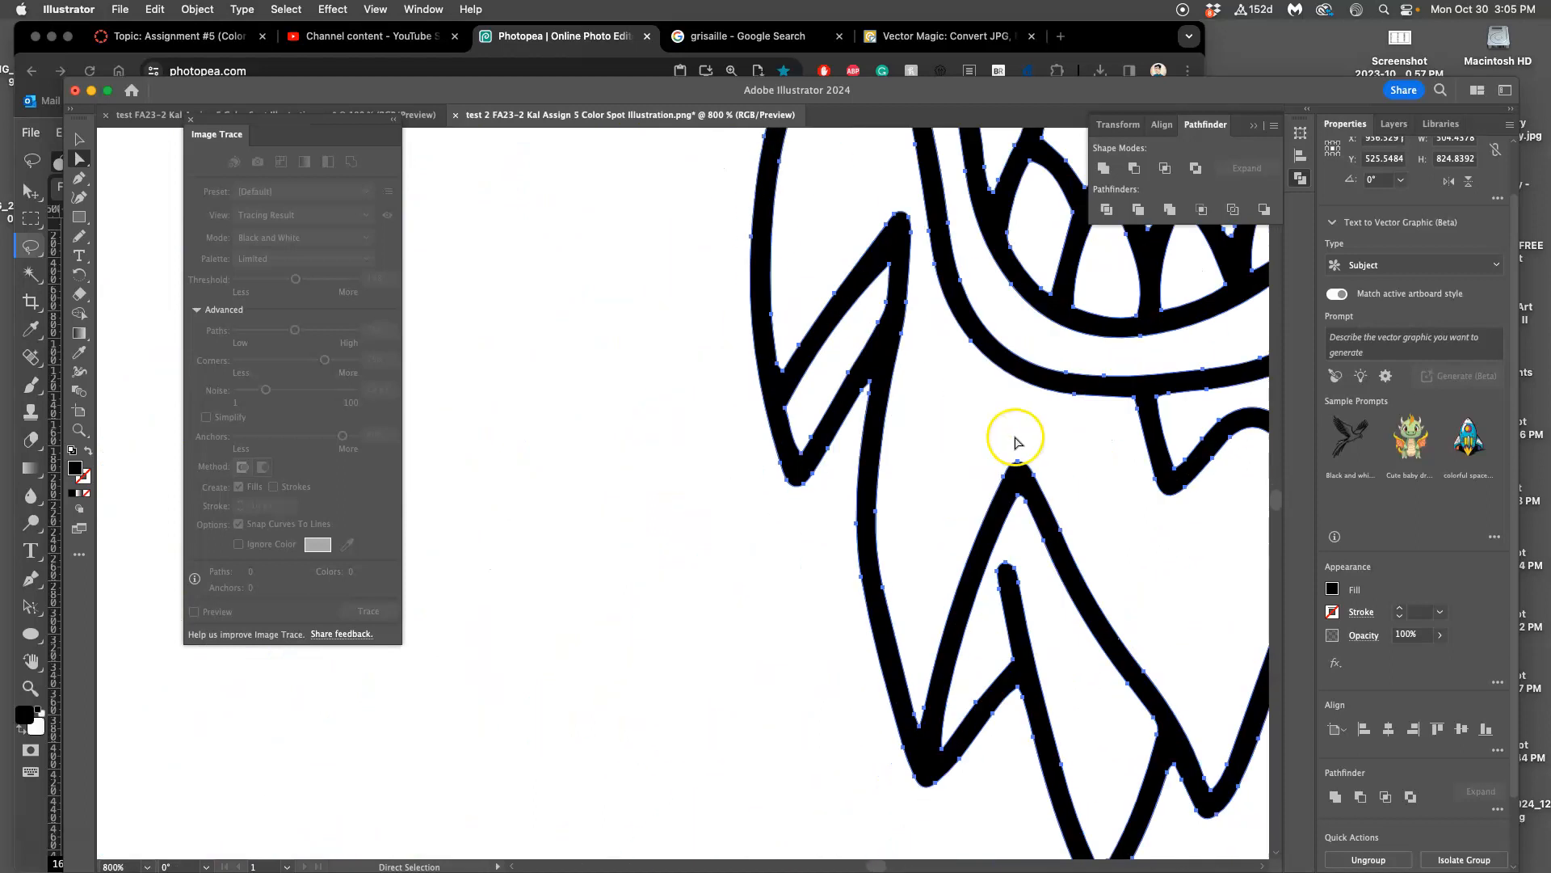
scroll(1016, 441, "down", 10)
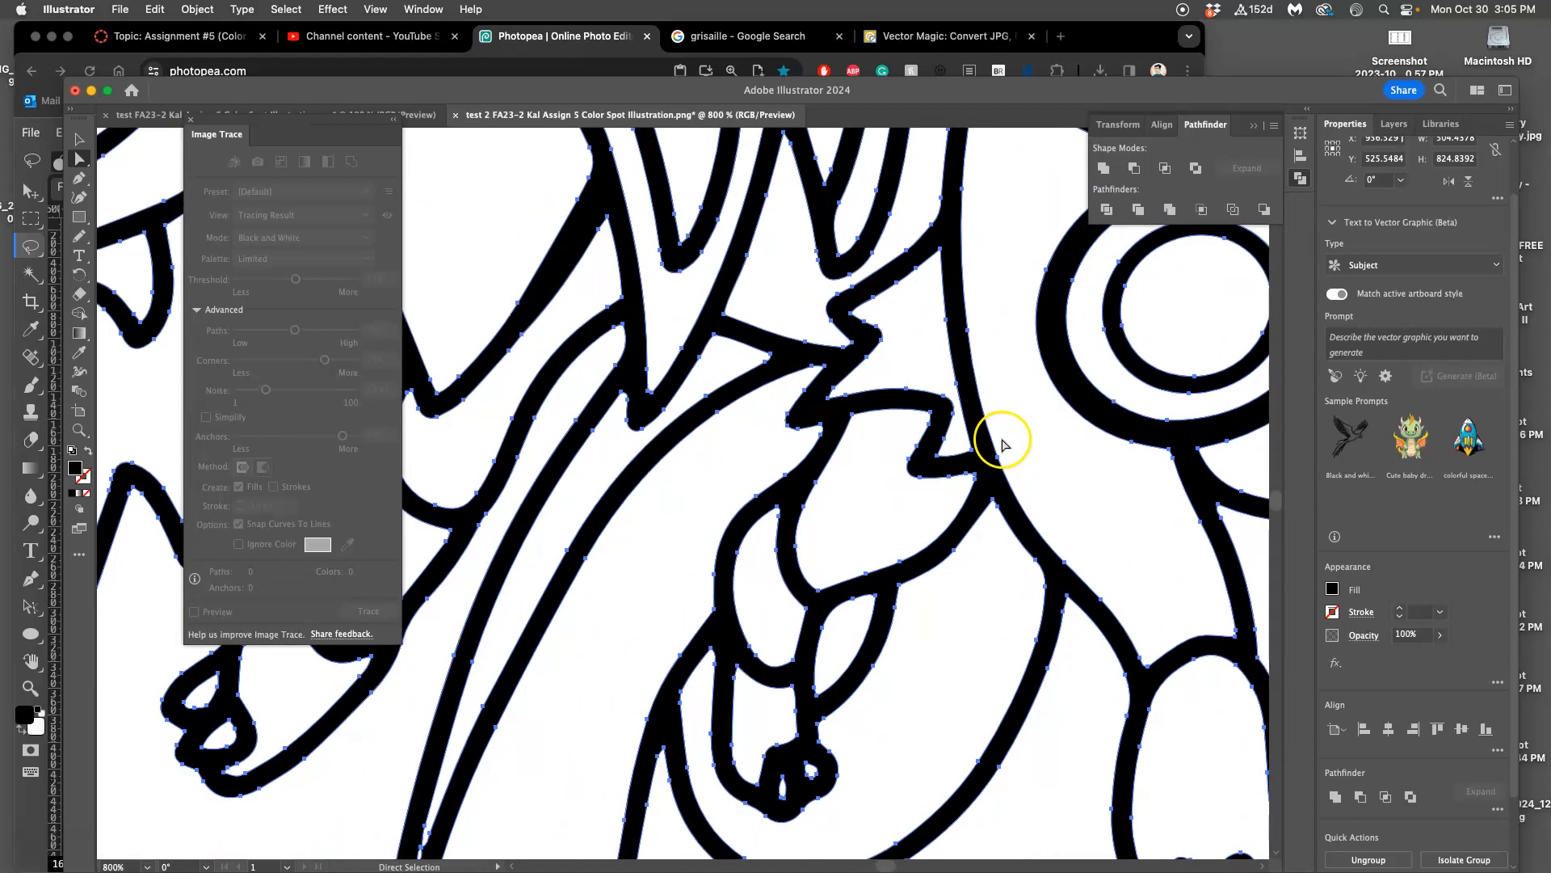
scroll(929, 572, "right", 8)
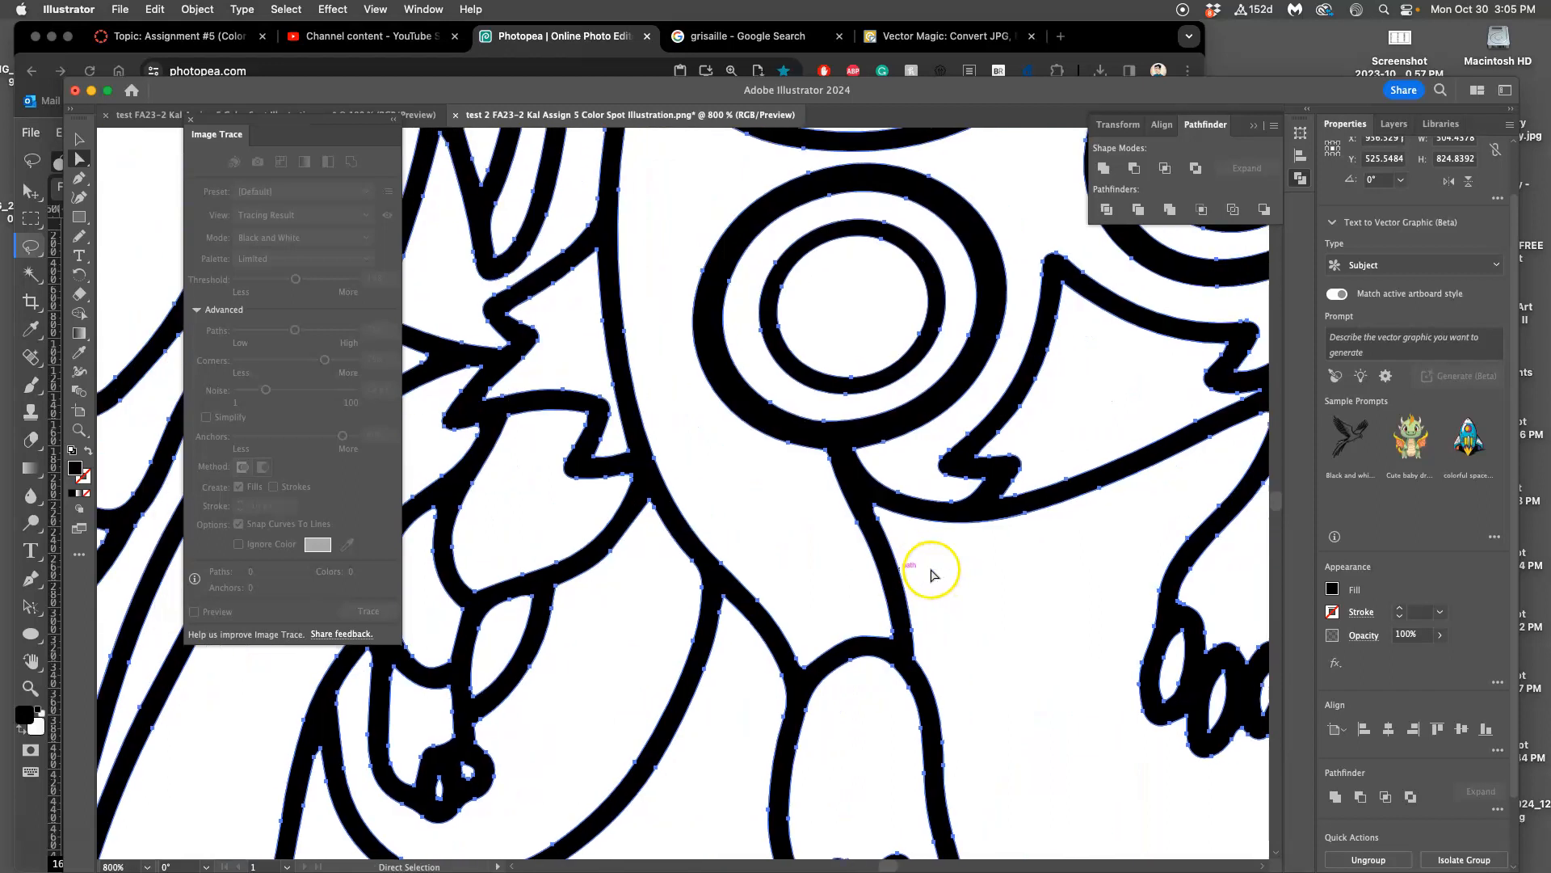
scroll(931, 573, "up", 15)
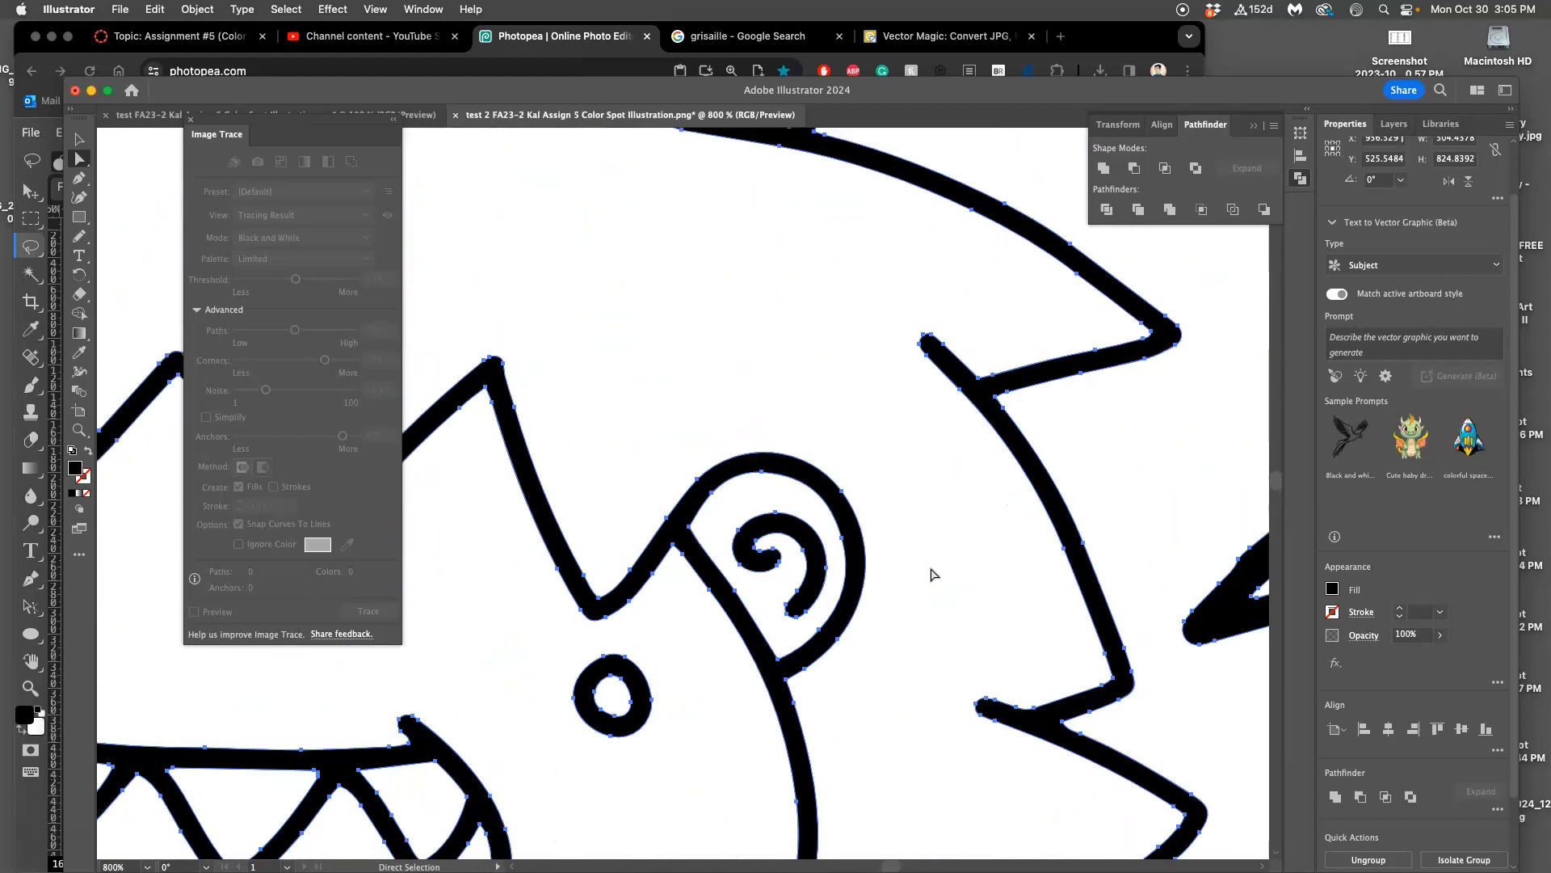
scroll(931, 573, "right", 5)
scroll(931, 574, "right", 5)
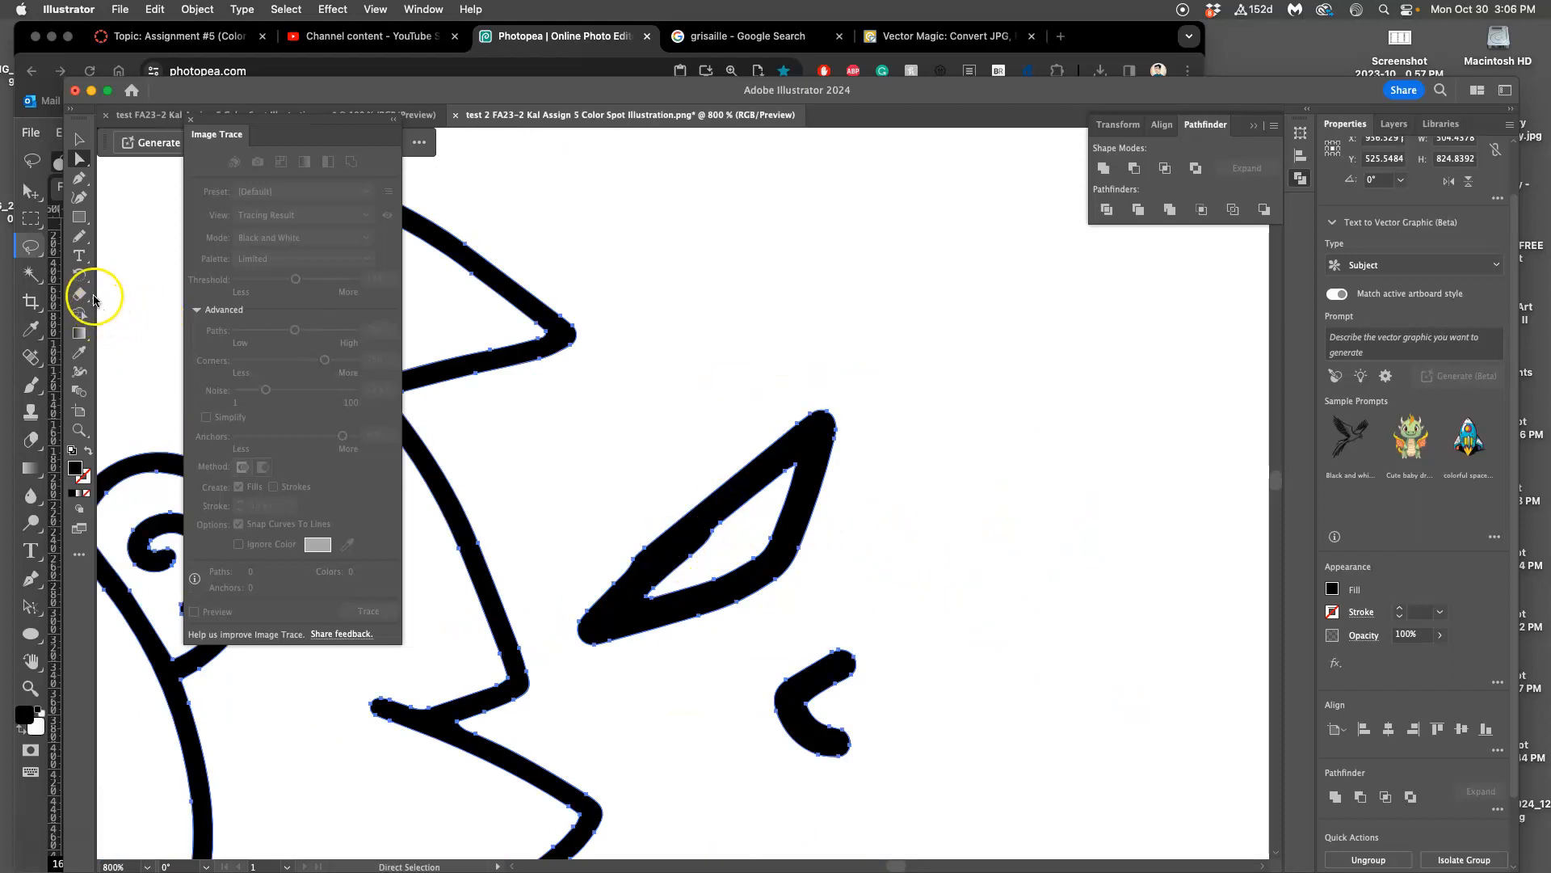
- Smooth the outer and inner edges of the pointed droplet beside the rider's hair with the Pencil tool
left_click(83, 238)
left_click_drag(692, 548, 619, 575)
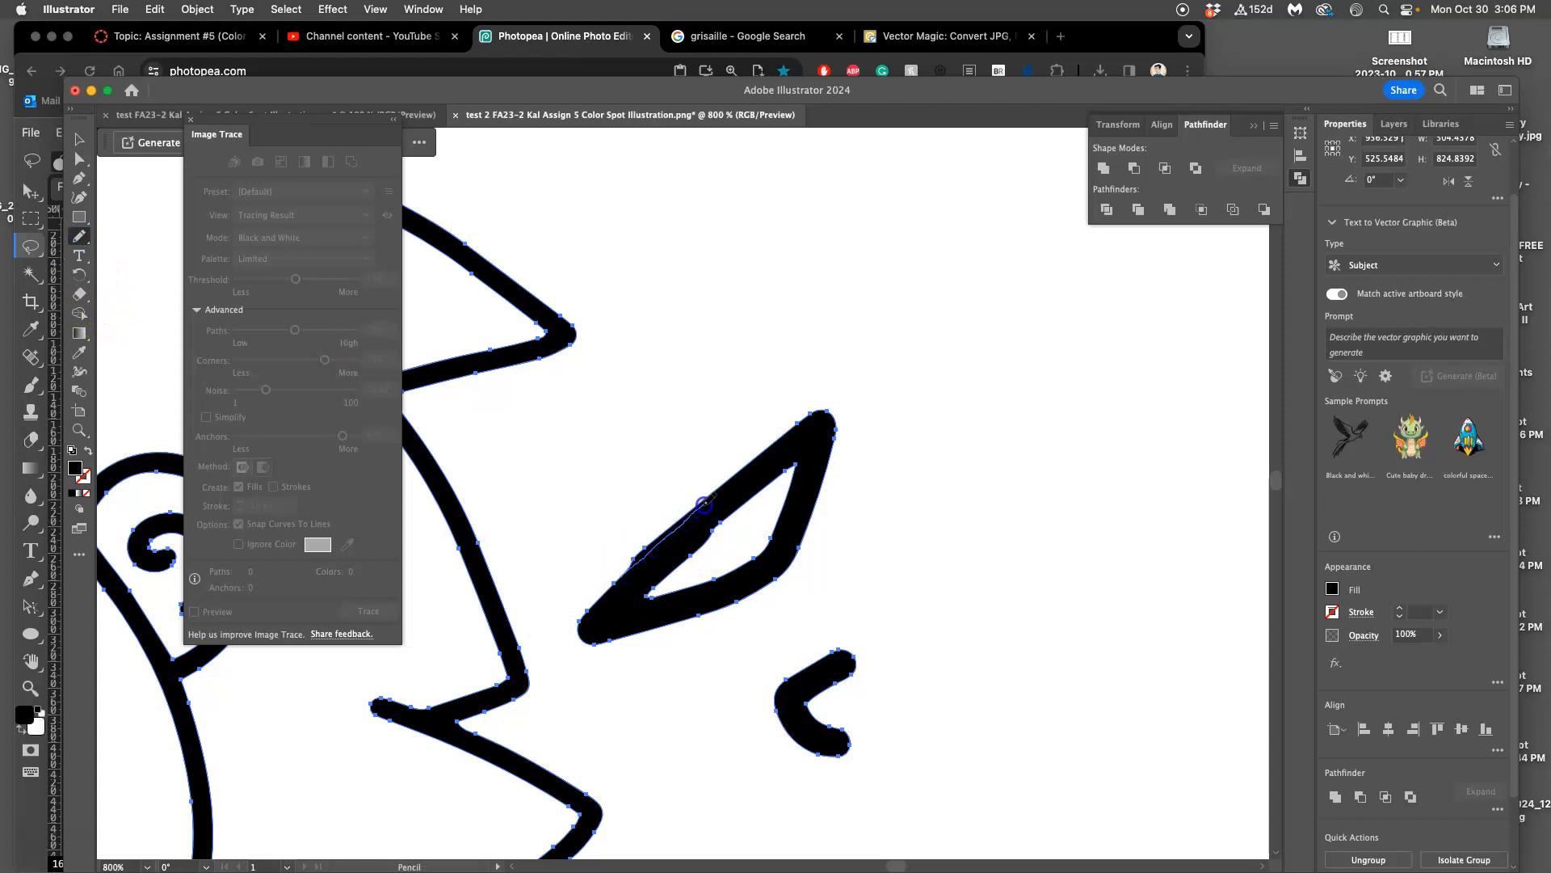
left_click_drag(736, 475, 739, 478)
key("a")
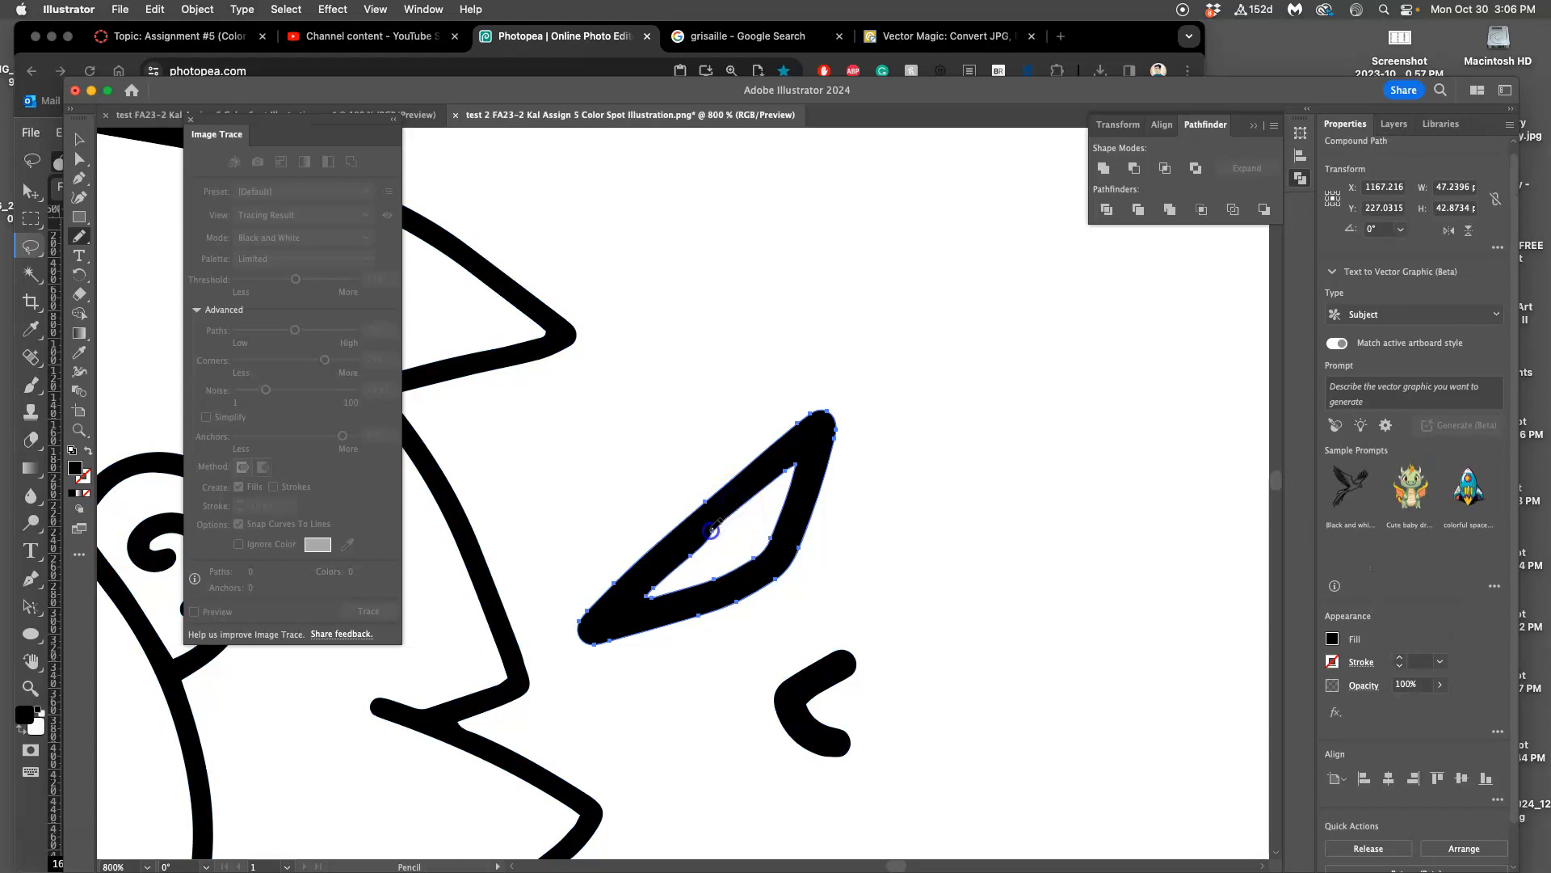
left_click_drag(670, 575, 675, 571)
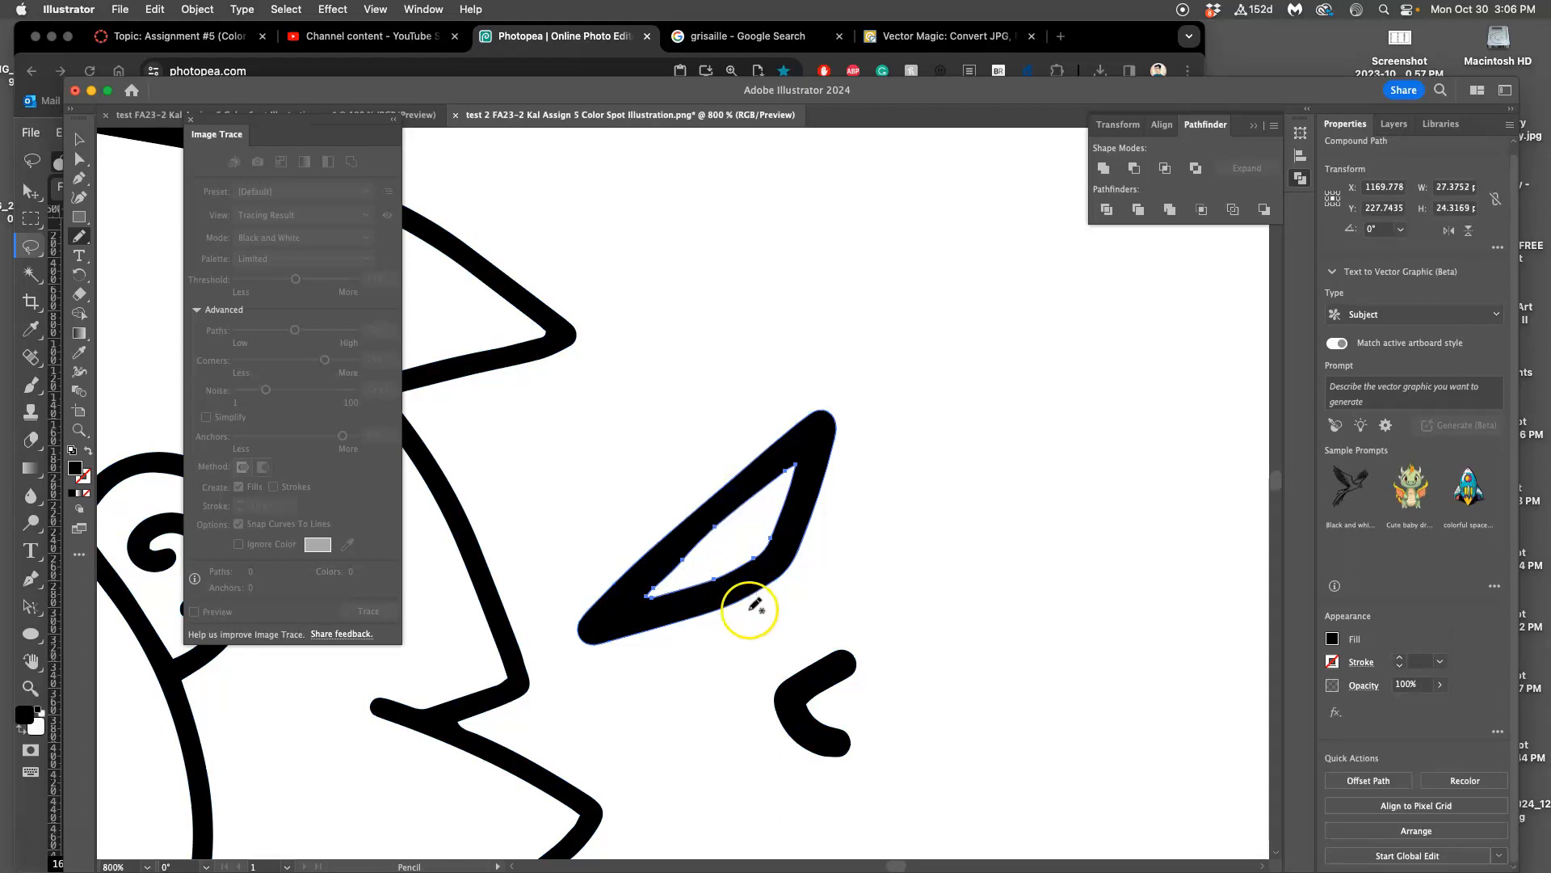
- Smooth the edges of the two lower droplets beside the rider's hair with the Pencil tool
scroll(793, 606, "down", 8)
left_click(626, 596, "super")
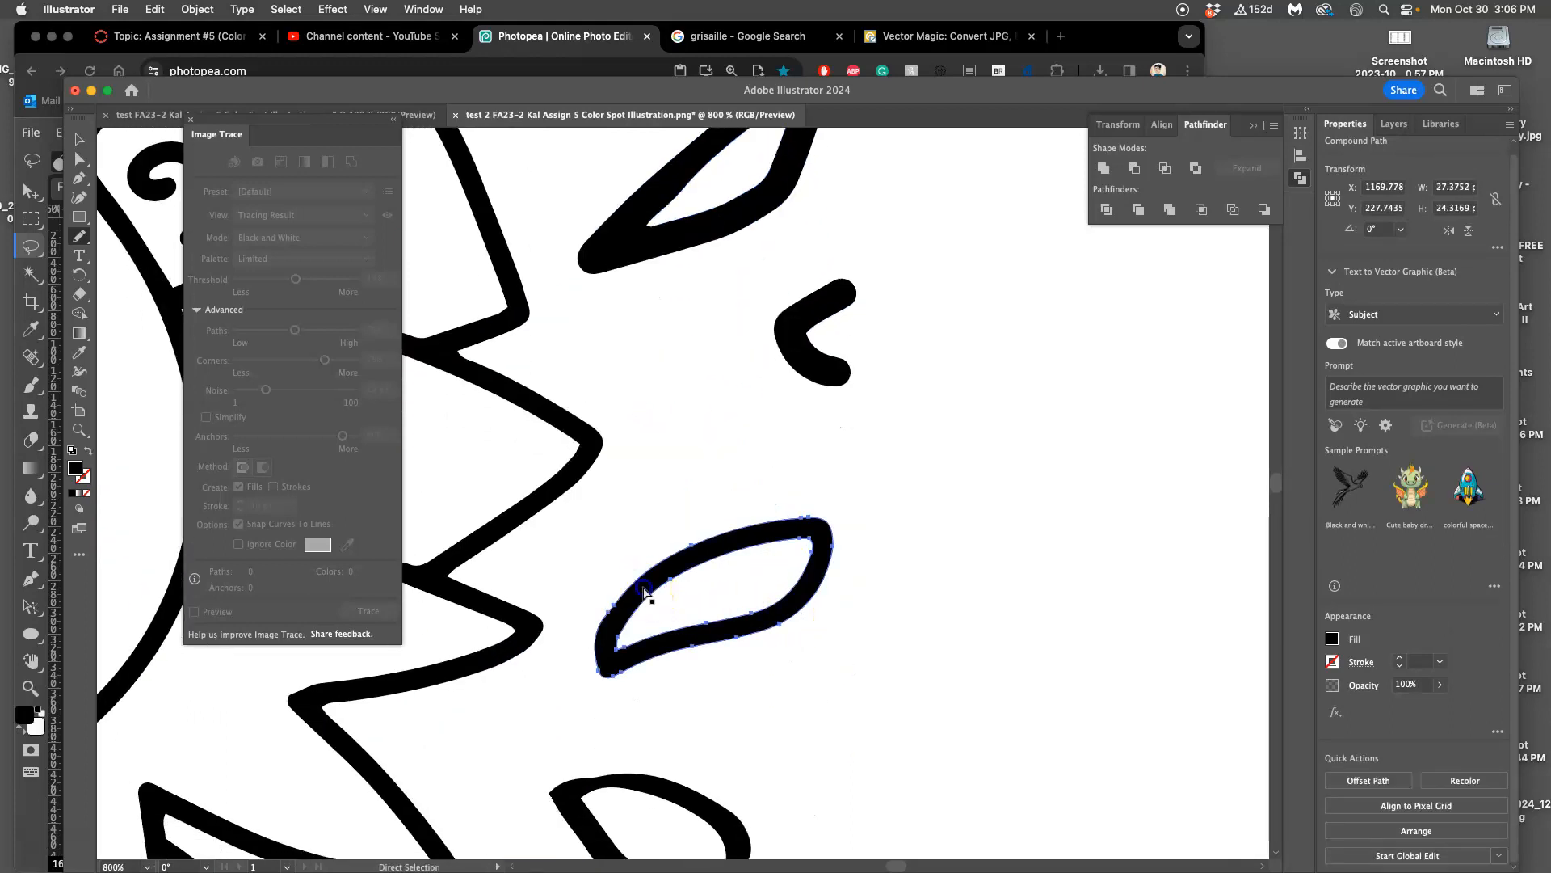
mouse_move(731, 612)
left_mouse_down()
mouse_move(783, 590)
mouse_move(632, 606)
left_mouse_up()
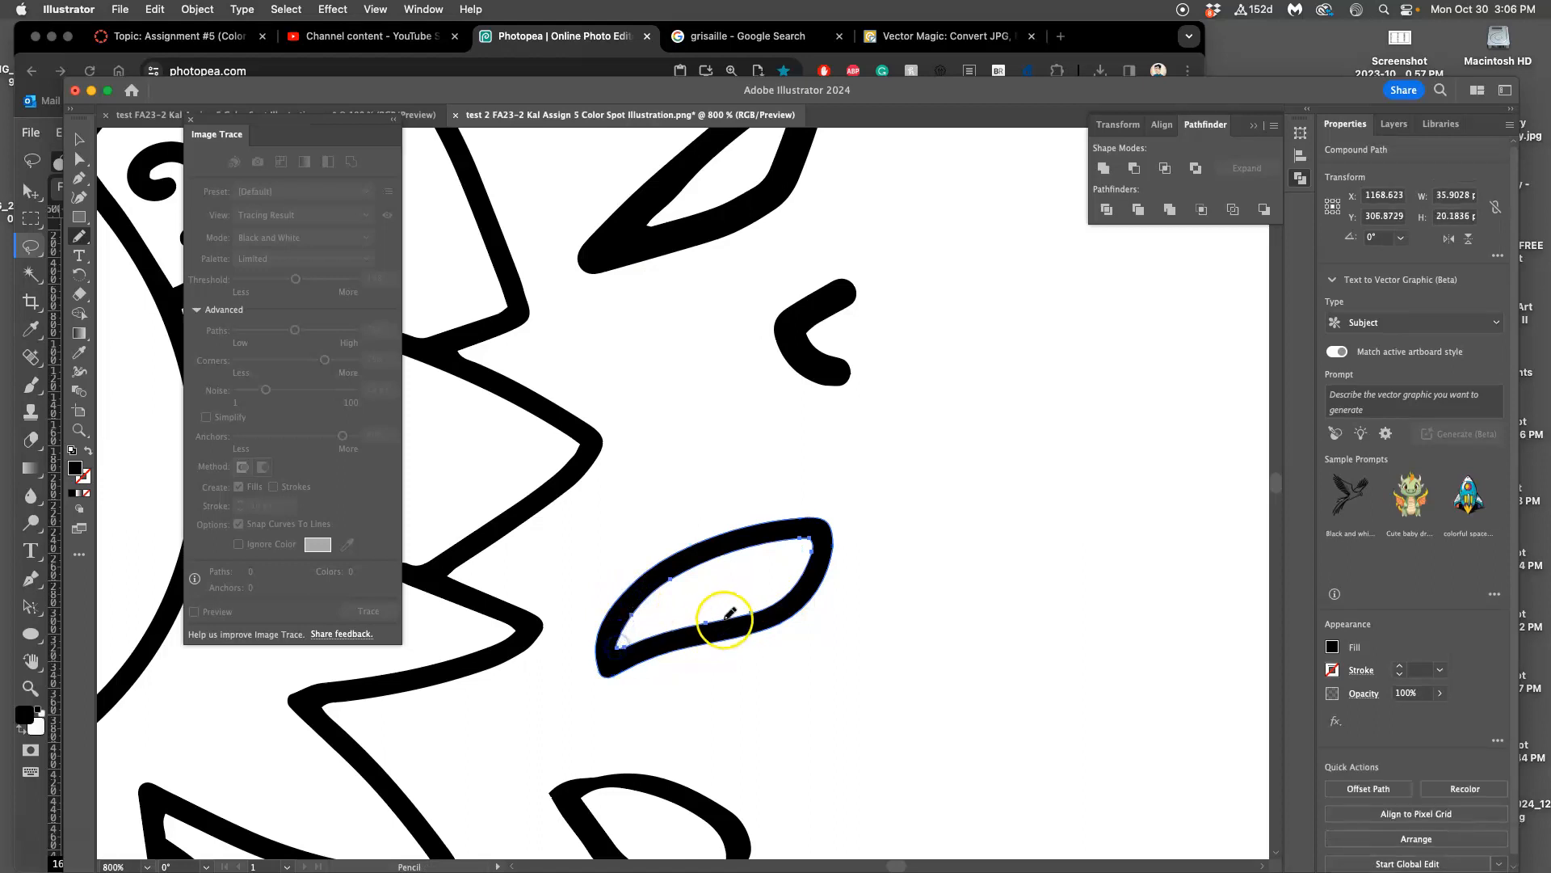
scroll(719, 617, "down", 5)
left_click(585, 604, "super")
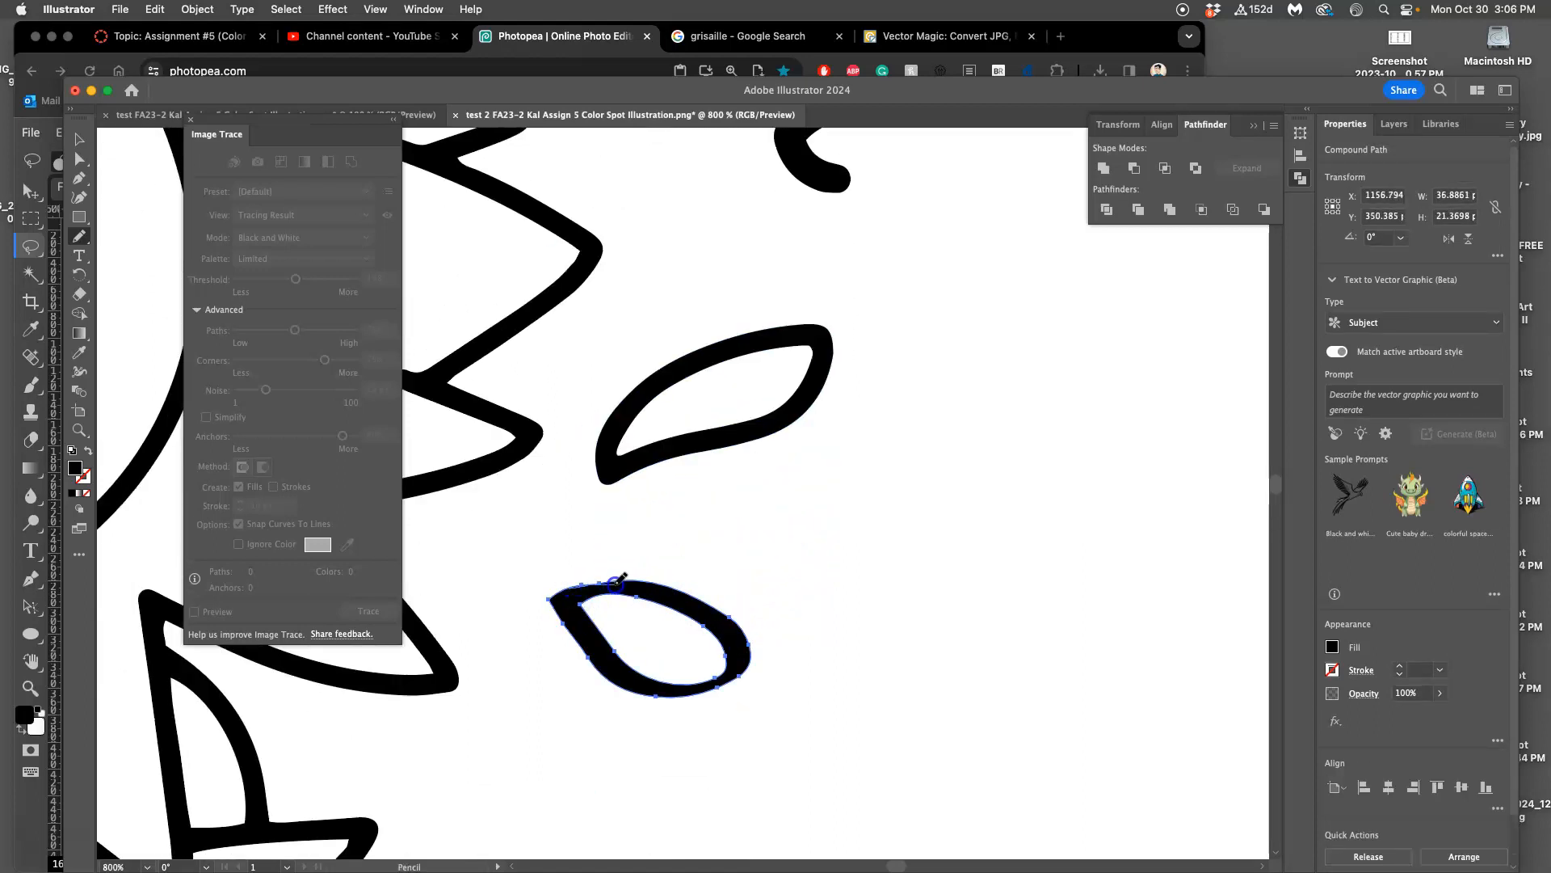
left_click_drag(702, 598, 708, 603)
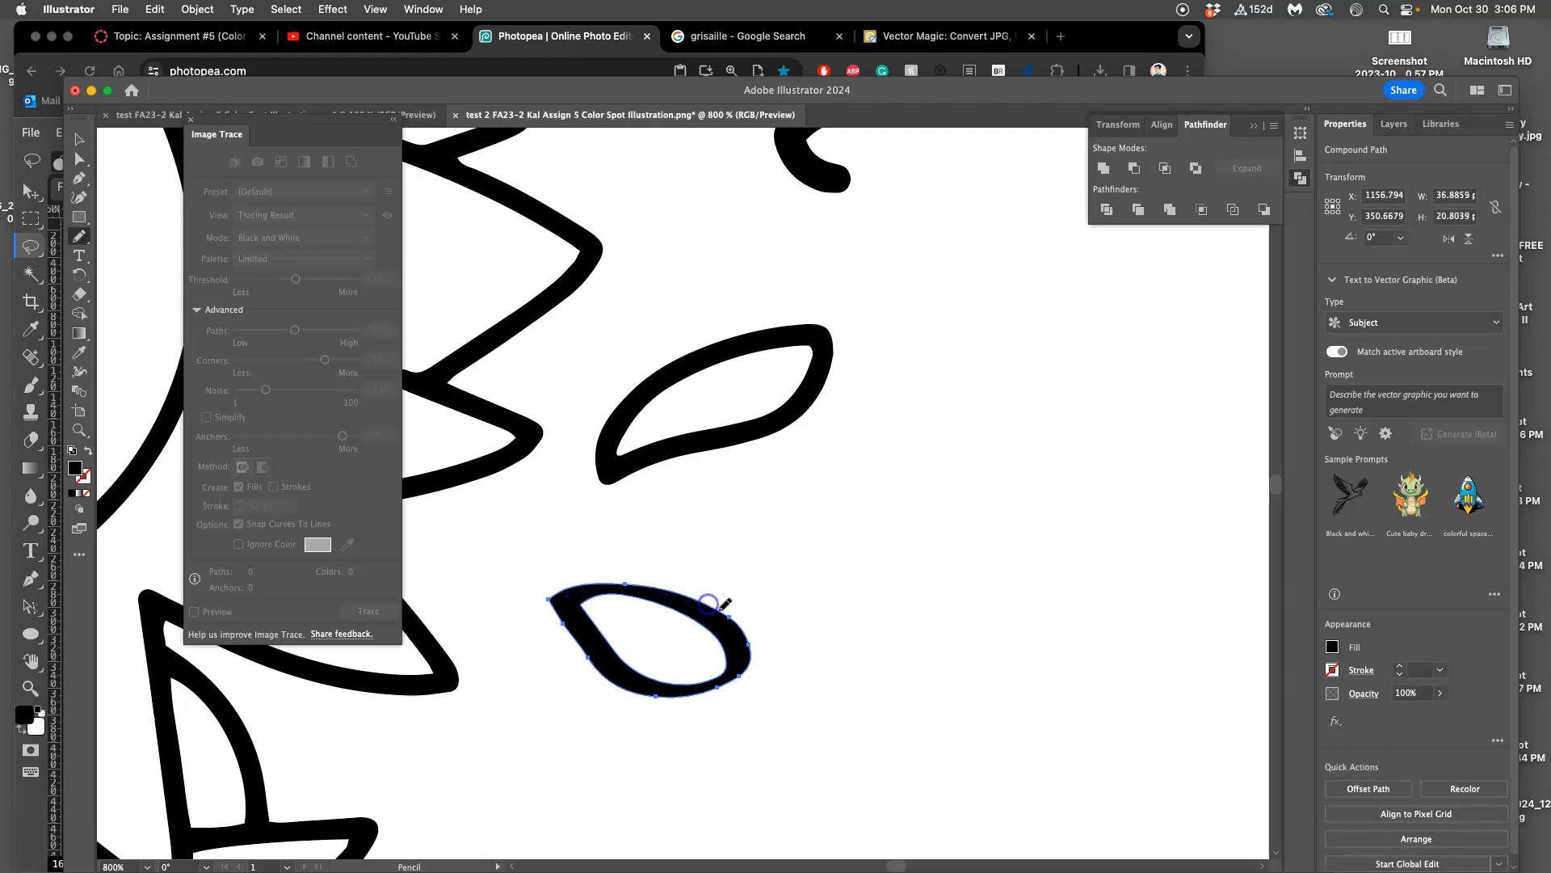
- Examine the remaining traced linework around the rider's face, hair and arm up close and at full view
scroll(771, 612, "down", 5)
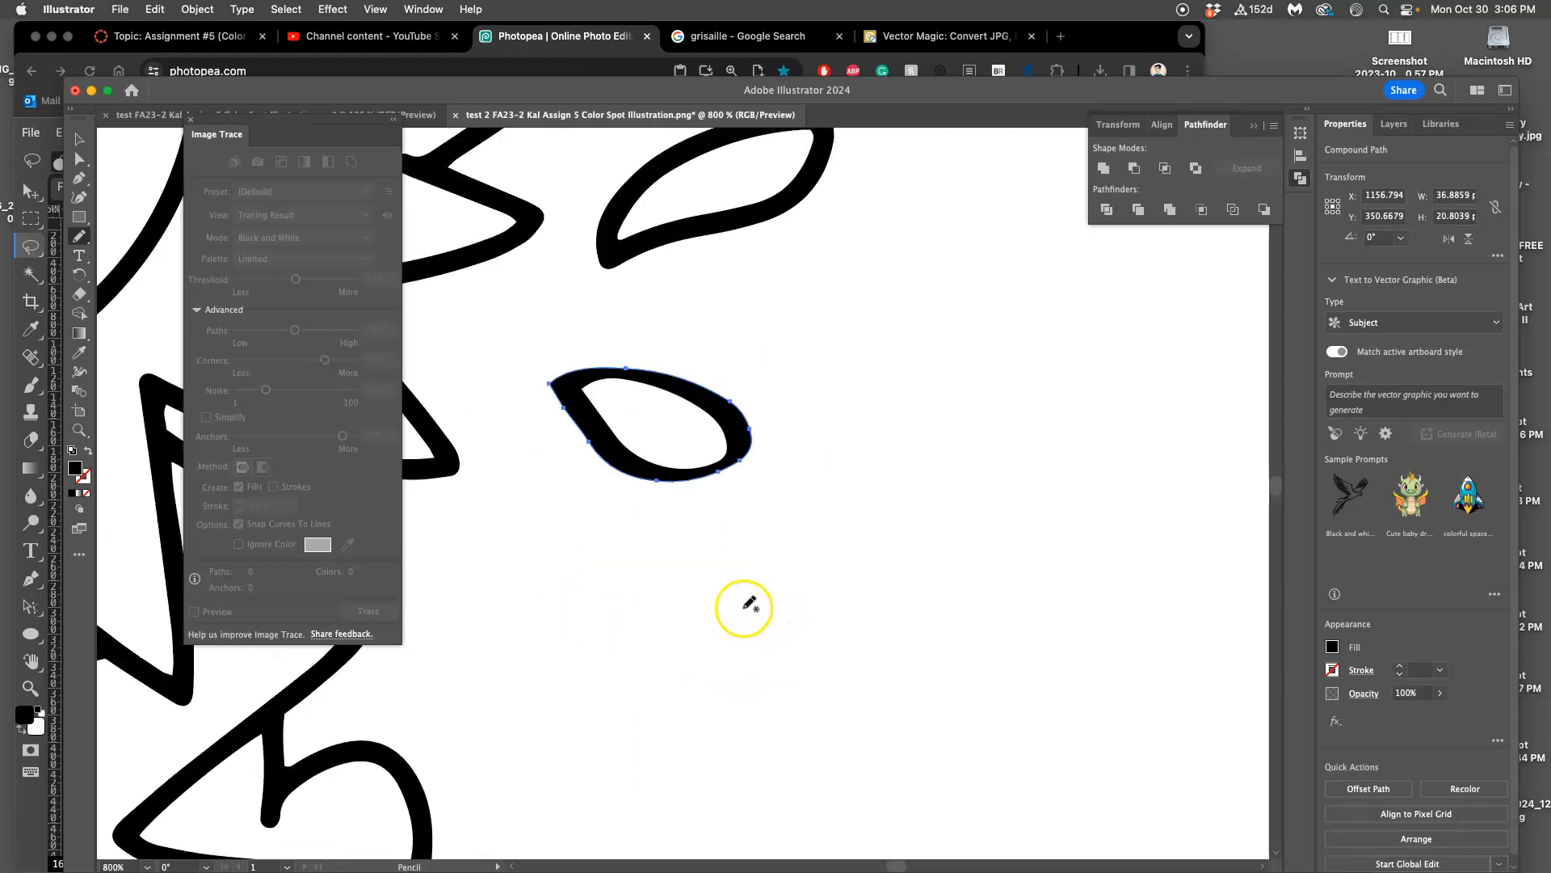
scroll(735, 613, "left", 10)
scroll(774, 549, "up", 1)
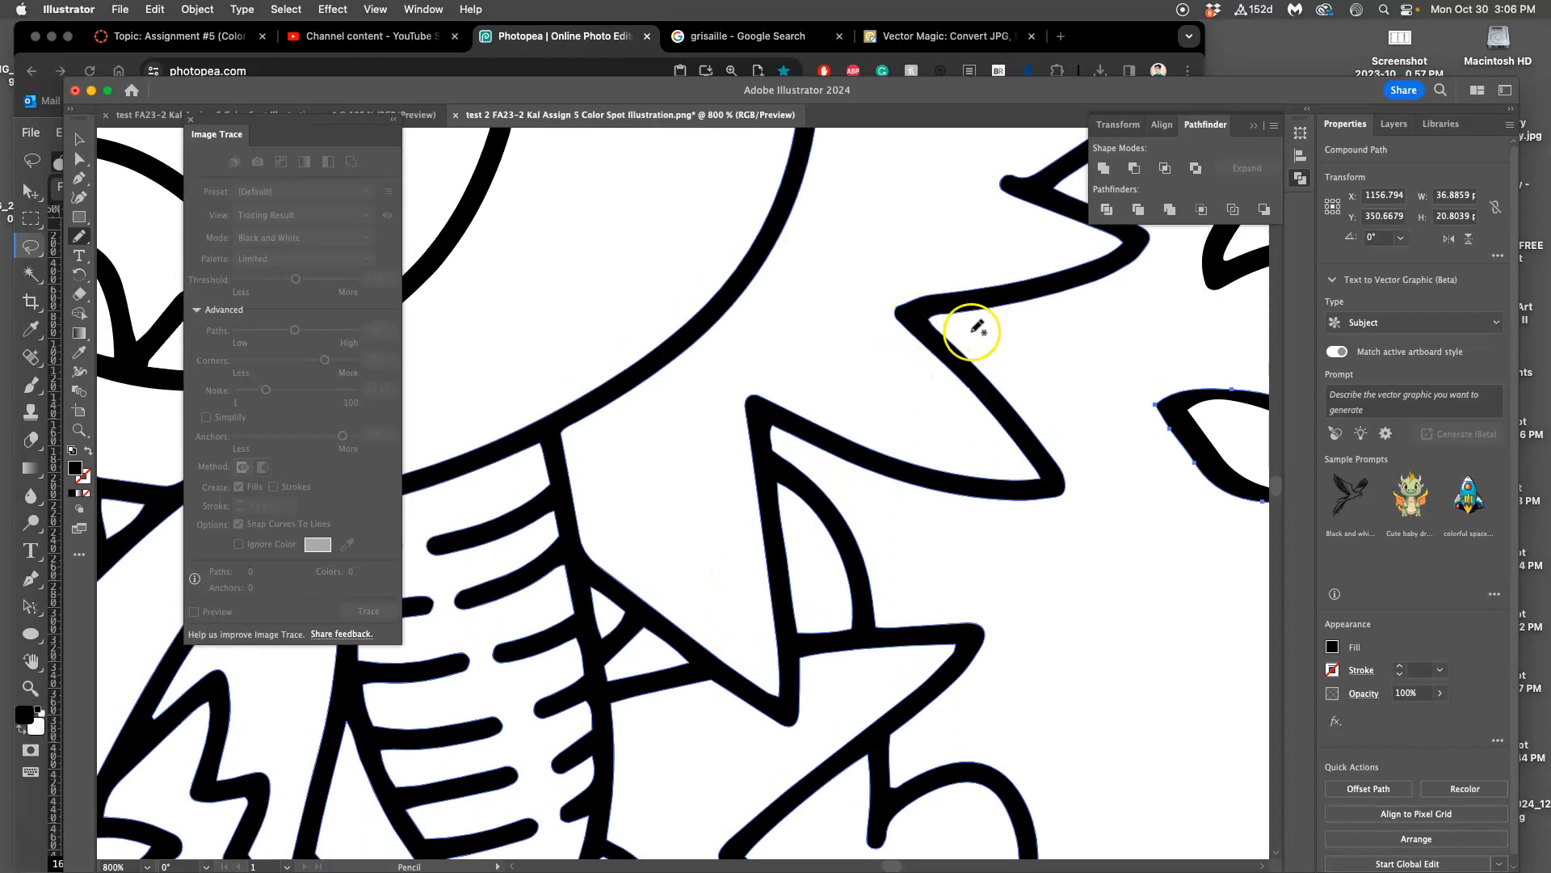
scroll(972, 332, "up", 10)
scroll(1022, 547, "down", 10)
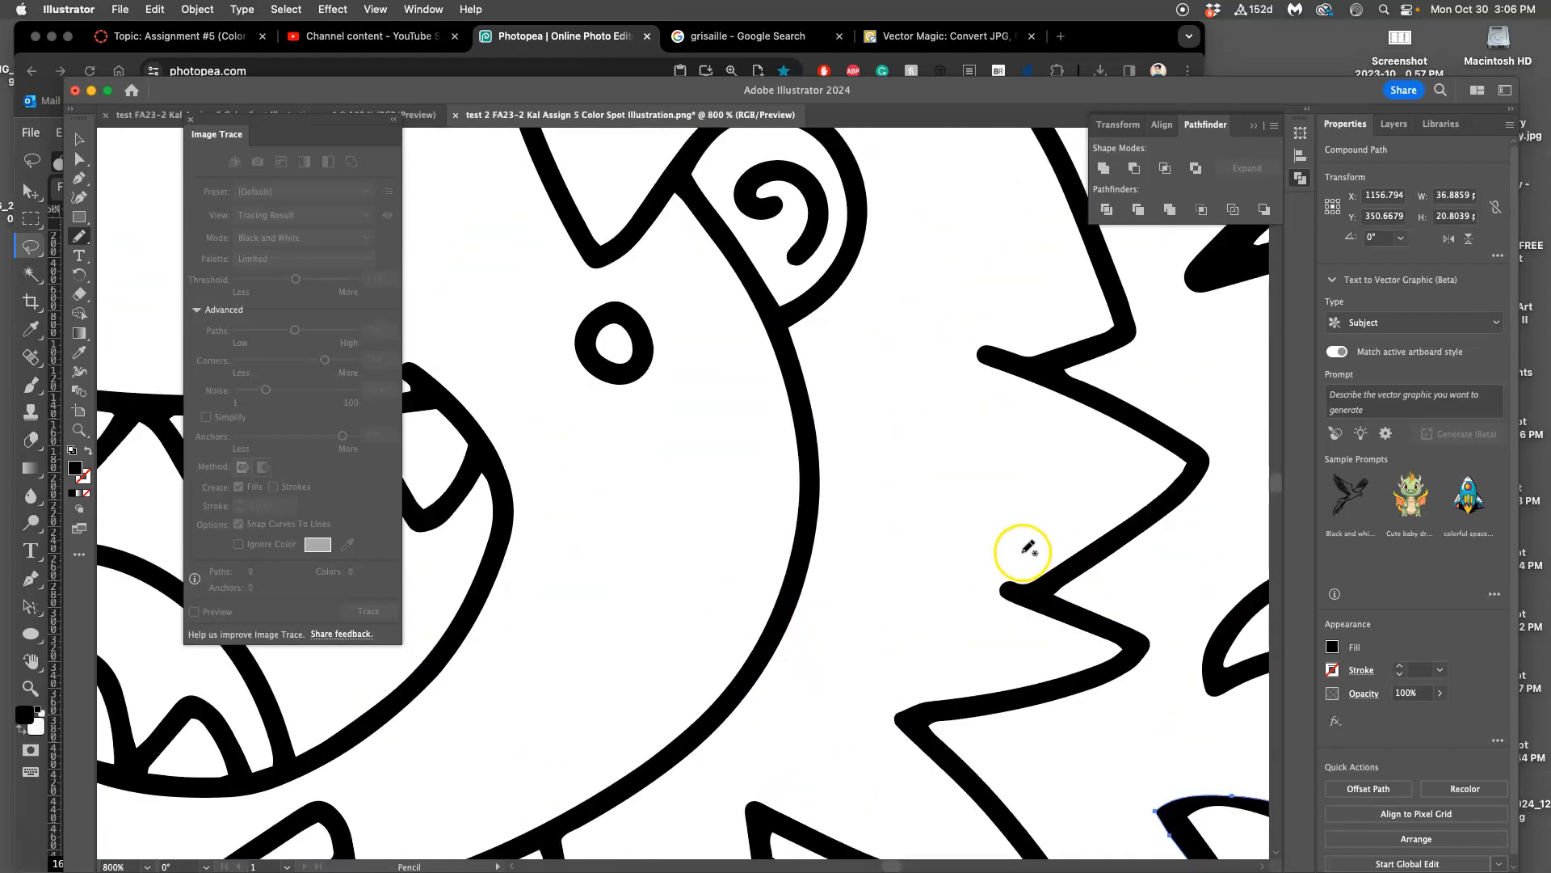
scroll(913, 537, "left", 3)
scroll(907, 536, "down", 10)
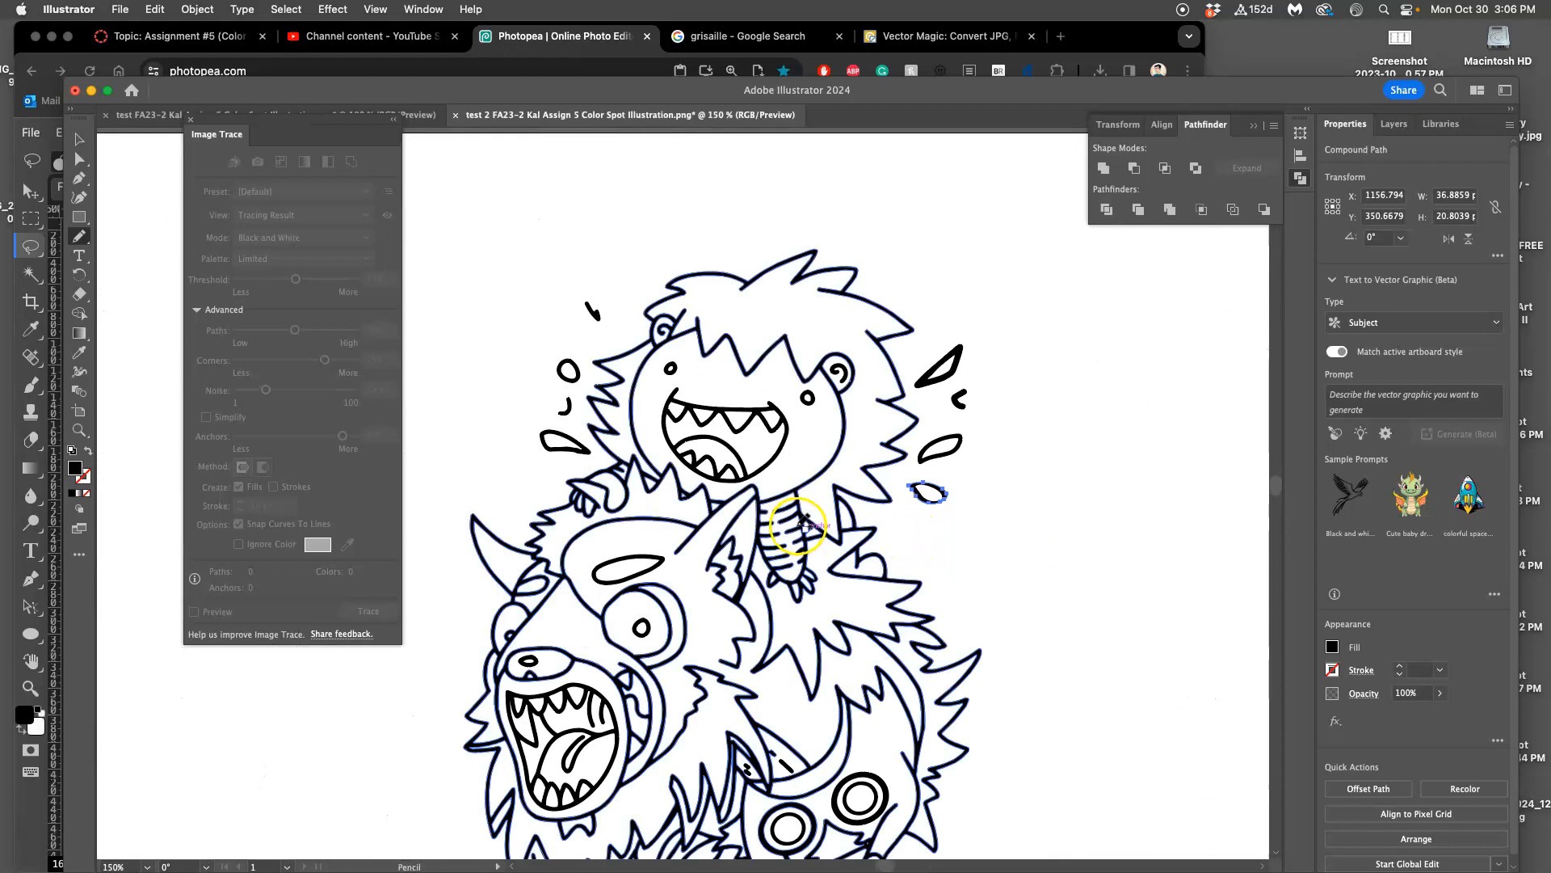
key("super+minus")
scroll(780, 525, "down", 5)
scroll(779, 525, "up", 5)
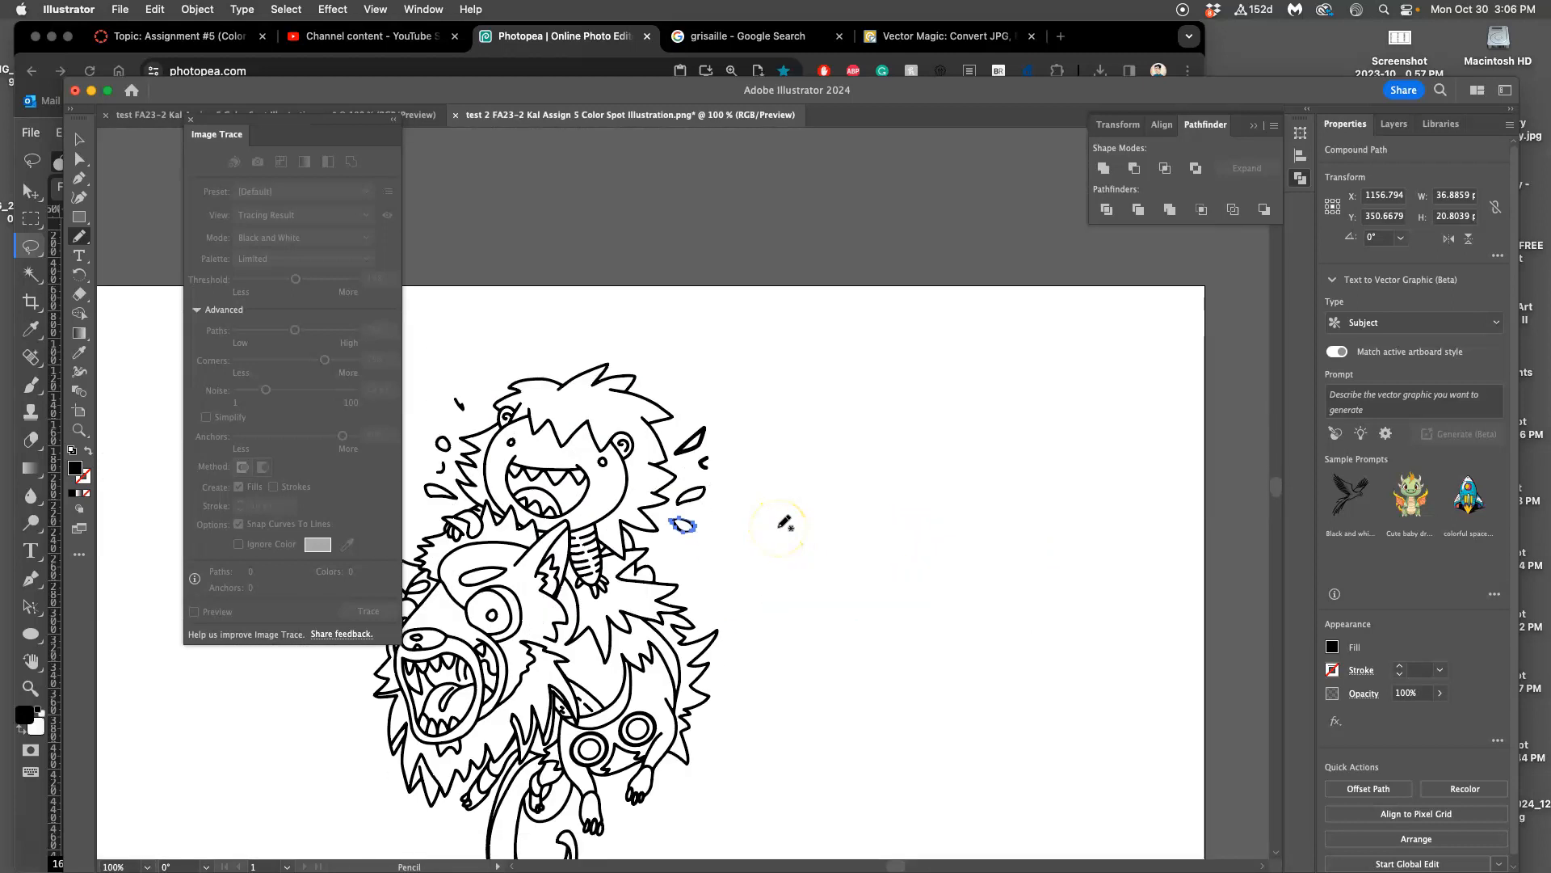
- Compare the traced artwork with the earlier EPS document, then deselect the droplet in the traced document
left_click(414, 117)
left_click(589, 118)
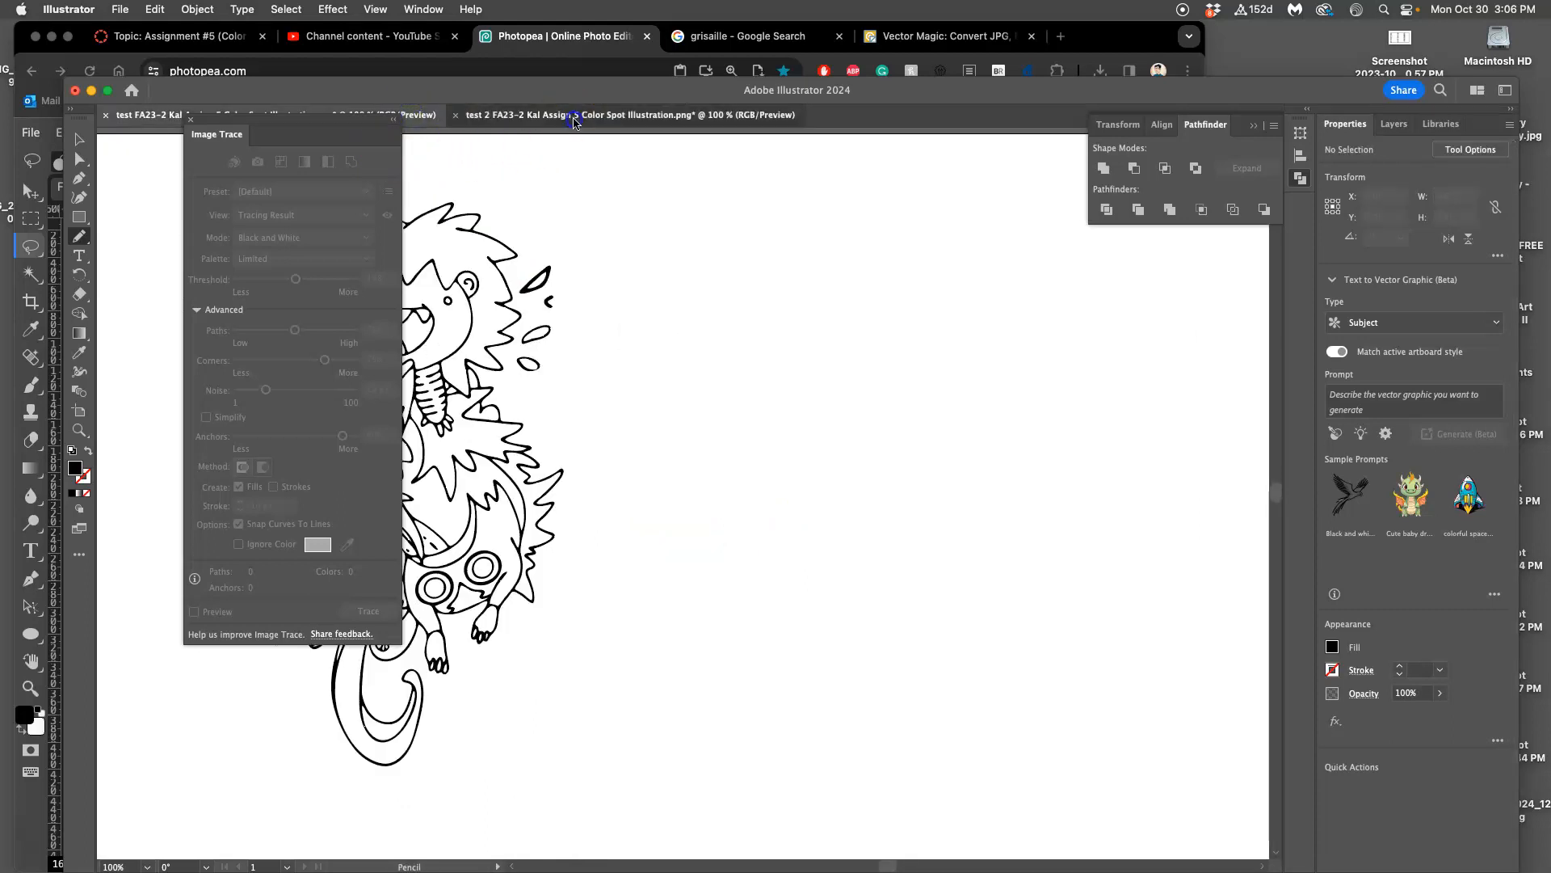
left_click(477, 118)
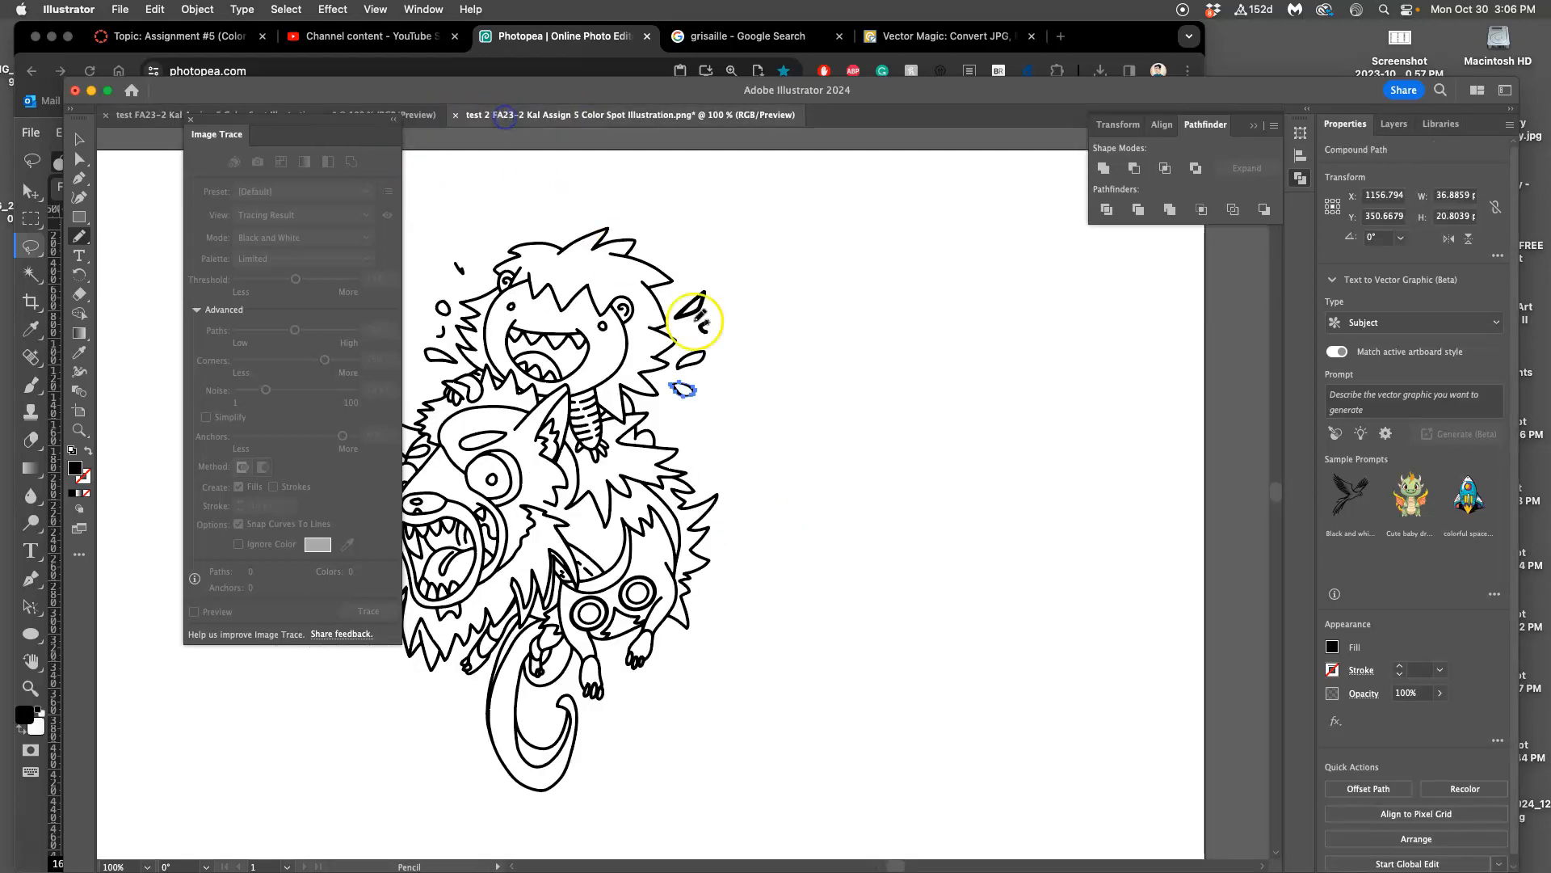
left_click(80, 141)
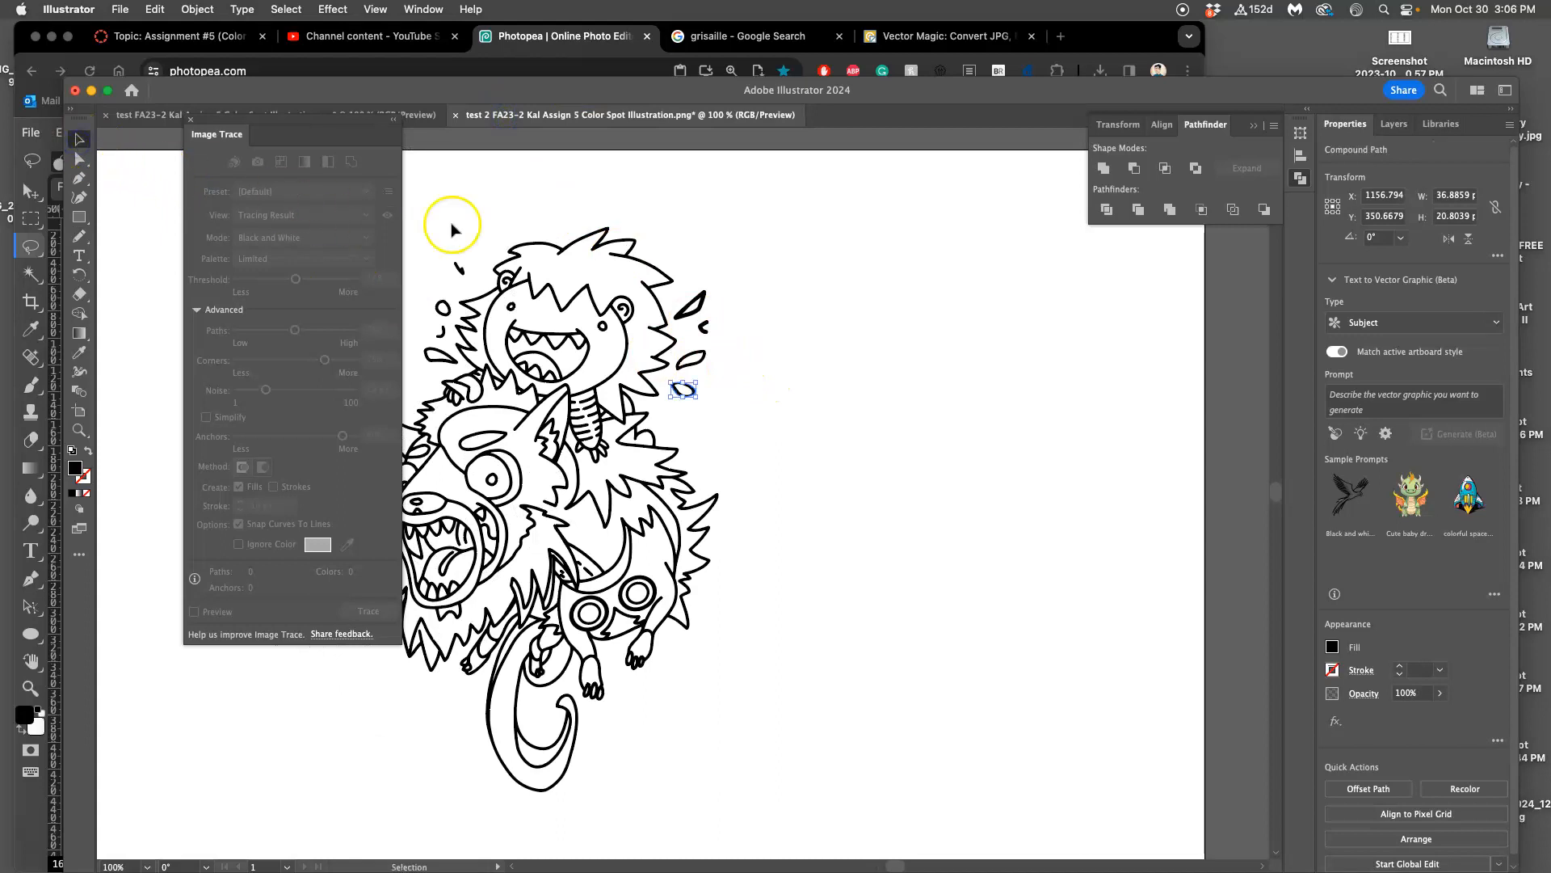
left_click(502, 172)
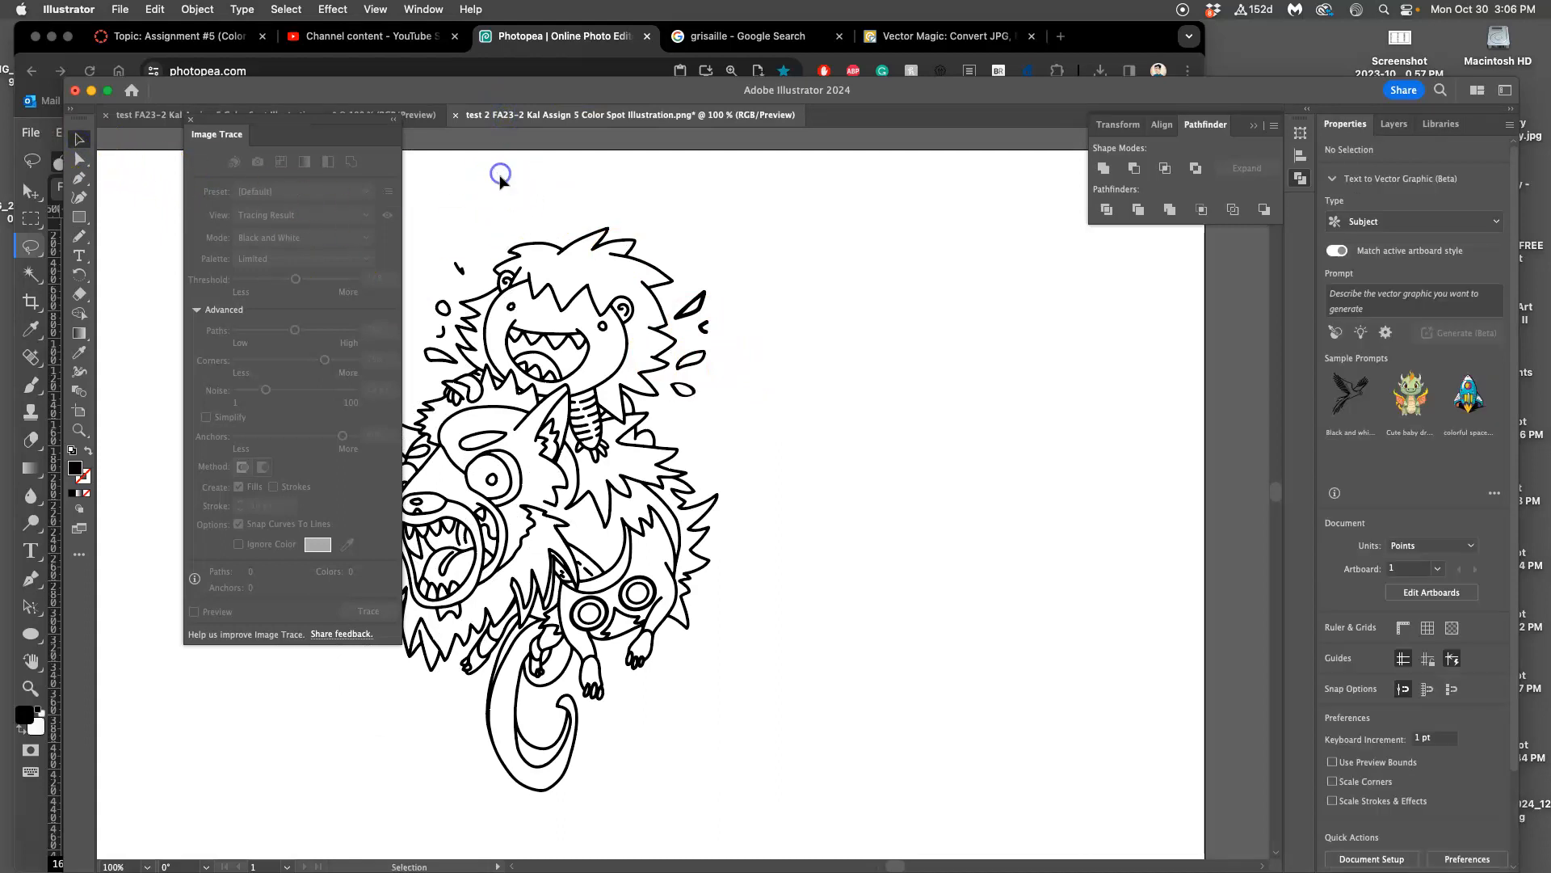
- Close the Image Trace settings and save the traced document on the computer as an Illustrator 2020 EPS
left_click(191, 123)
left_click(120, 9)
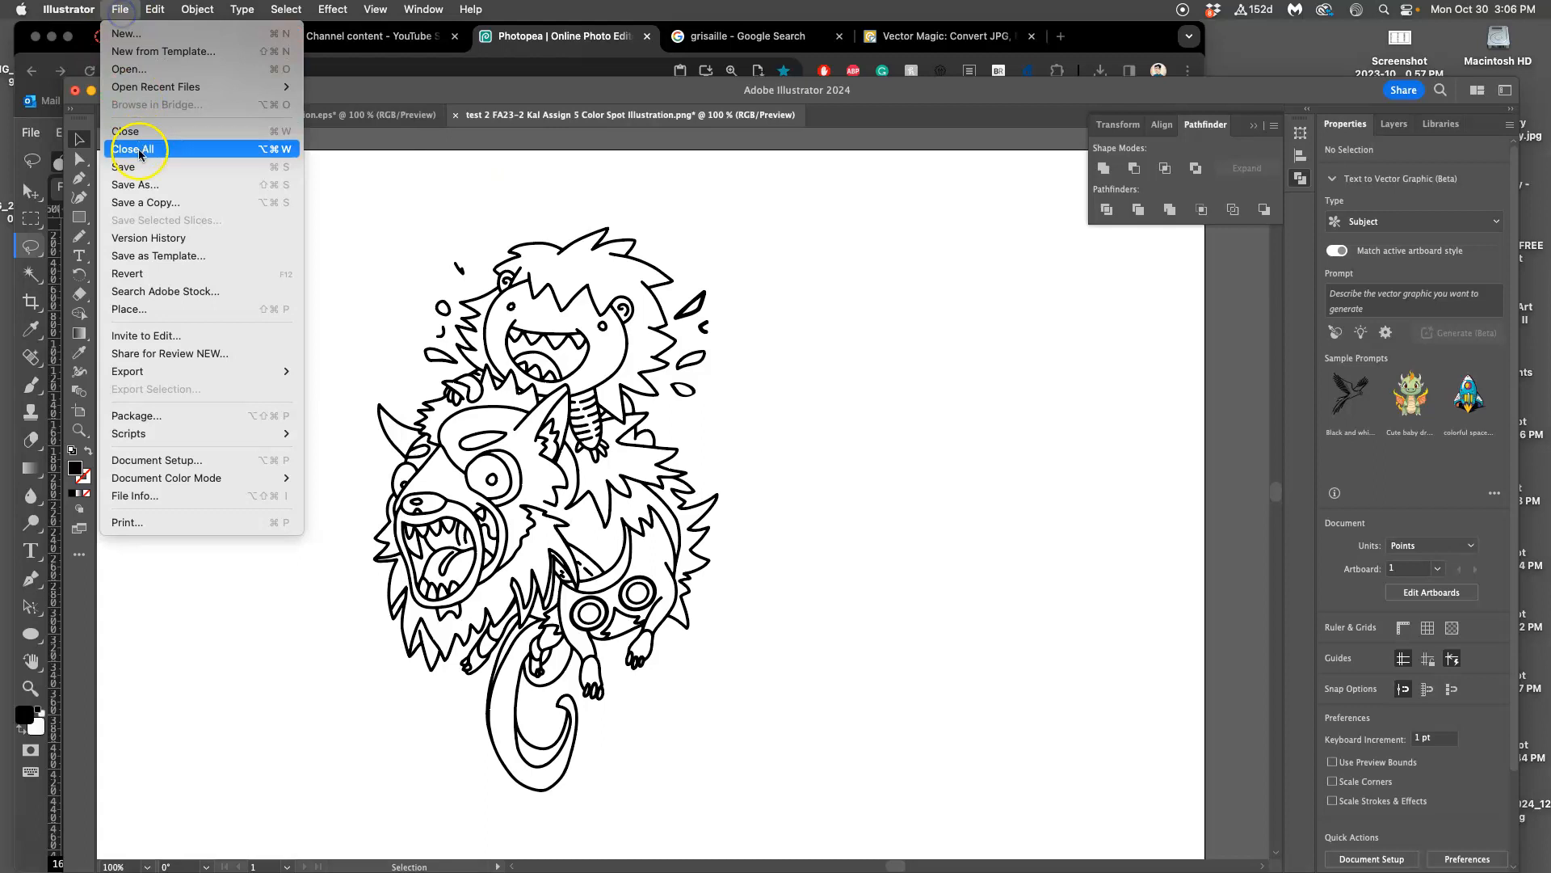
left_click(149, 185)
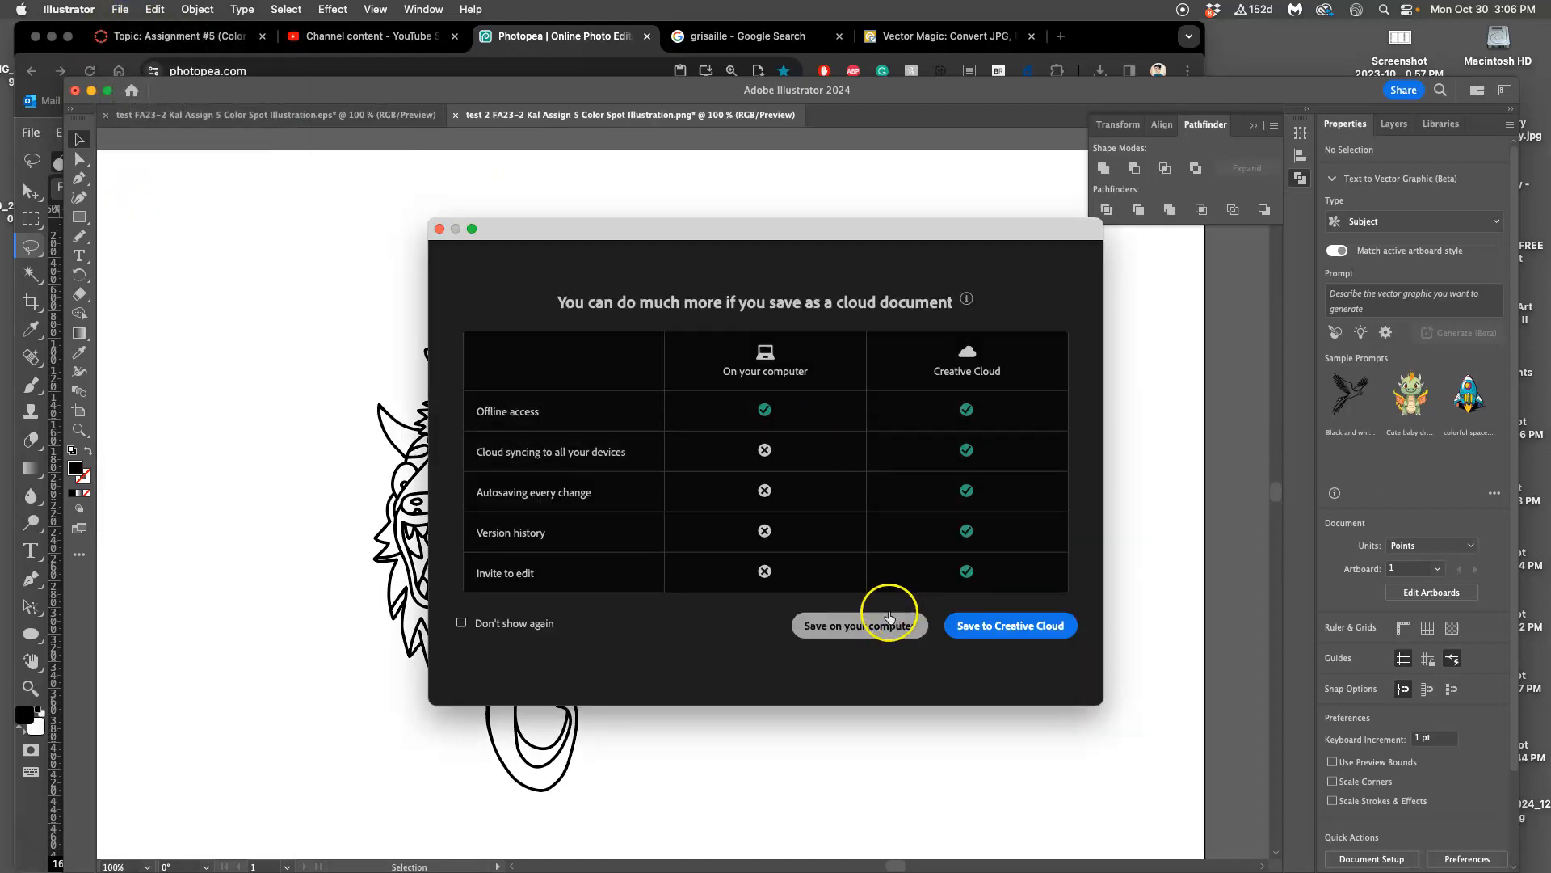
left_click(889, 618)
left_click(832, 315)
left_click(830, 334)
left_click(973, 380)
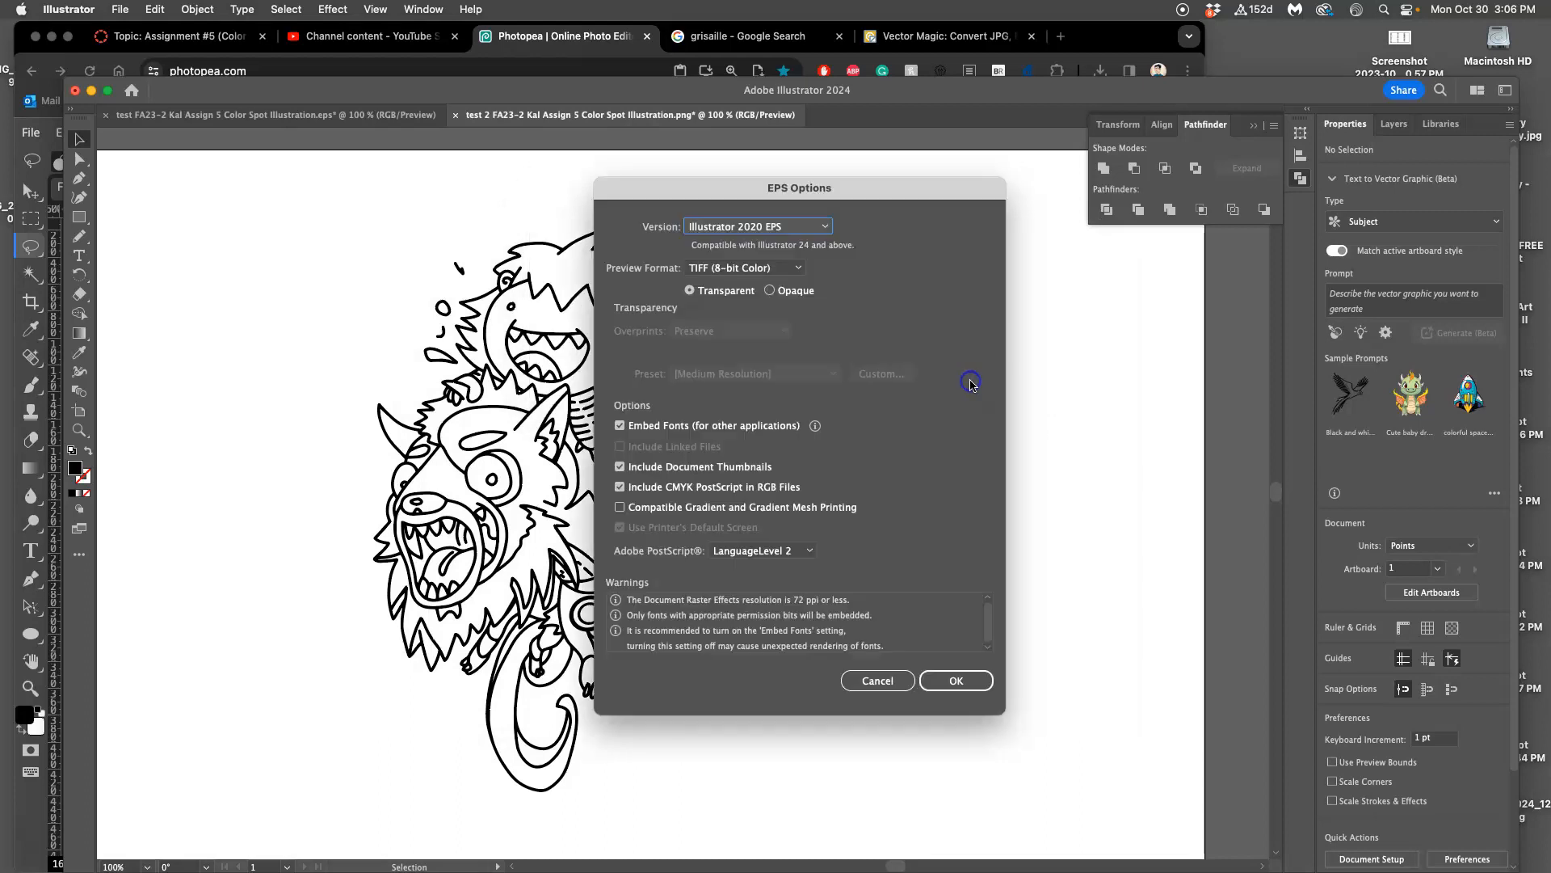
left_click(960, 680)
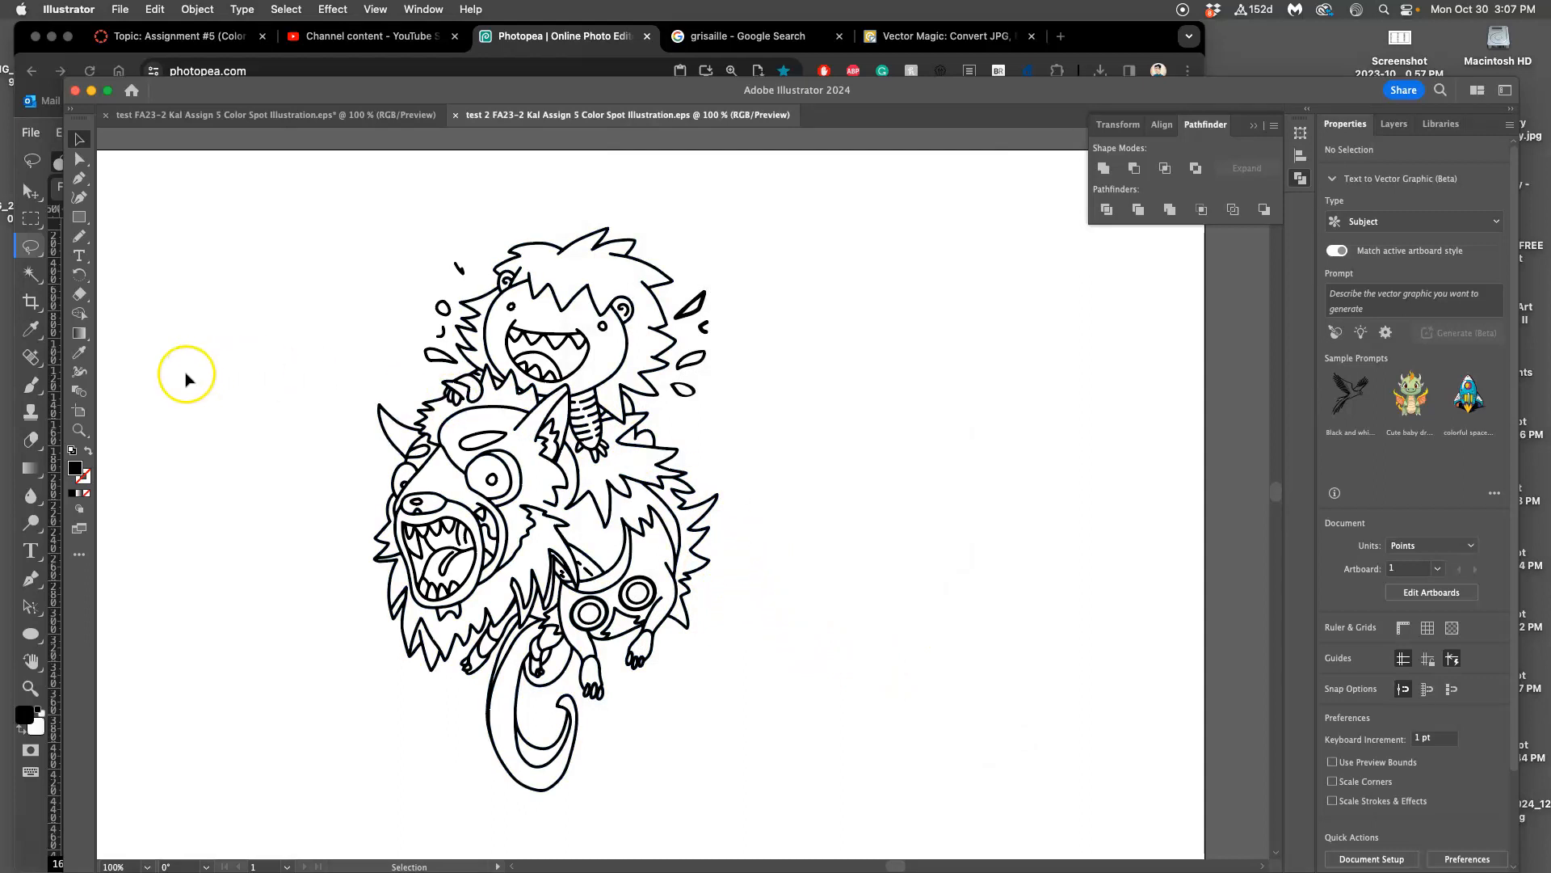
- Reveal the desktop and move both EPS files next to each other in the empty area near the test 2 PNG
left_click(346, 119)
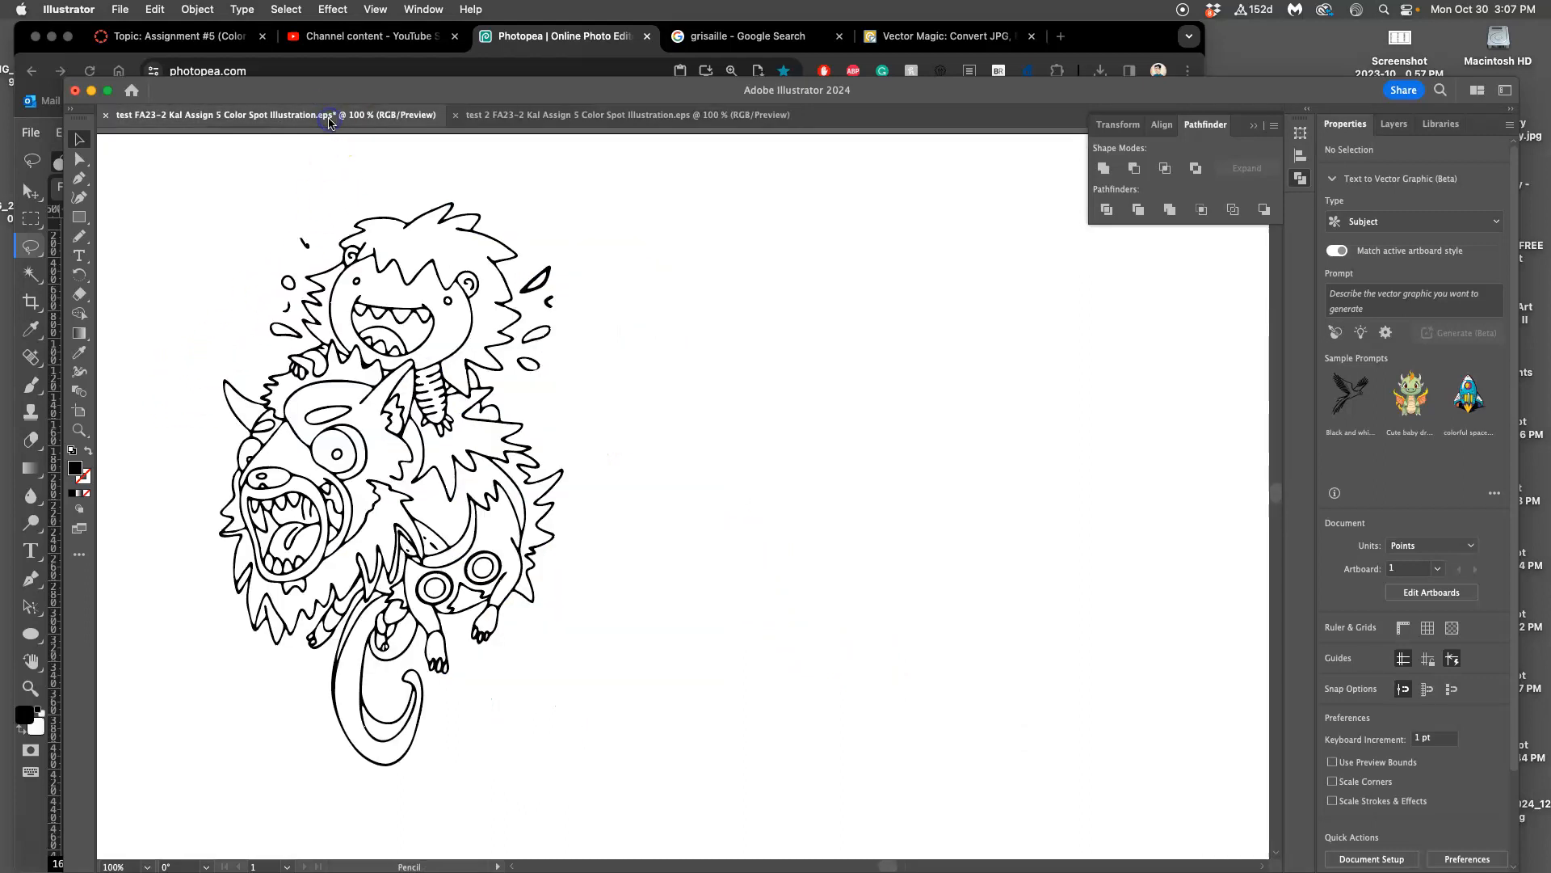
key("F11")
left_click(1110, 391)
left_click_drag(1392, 717, 1138, 236)
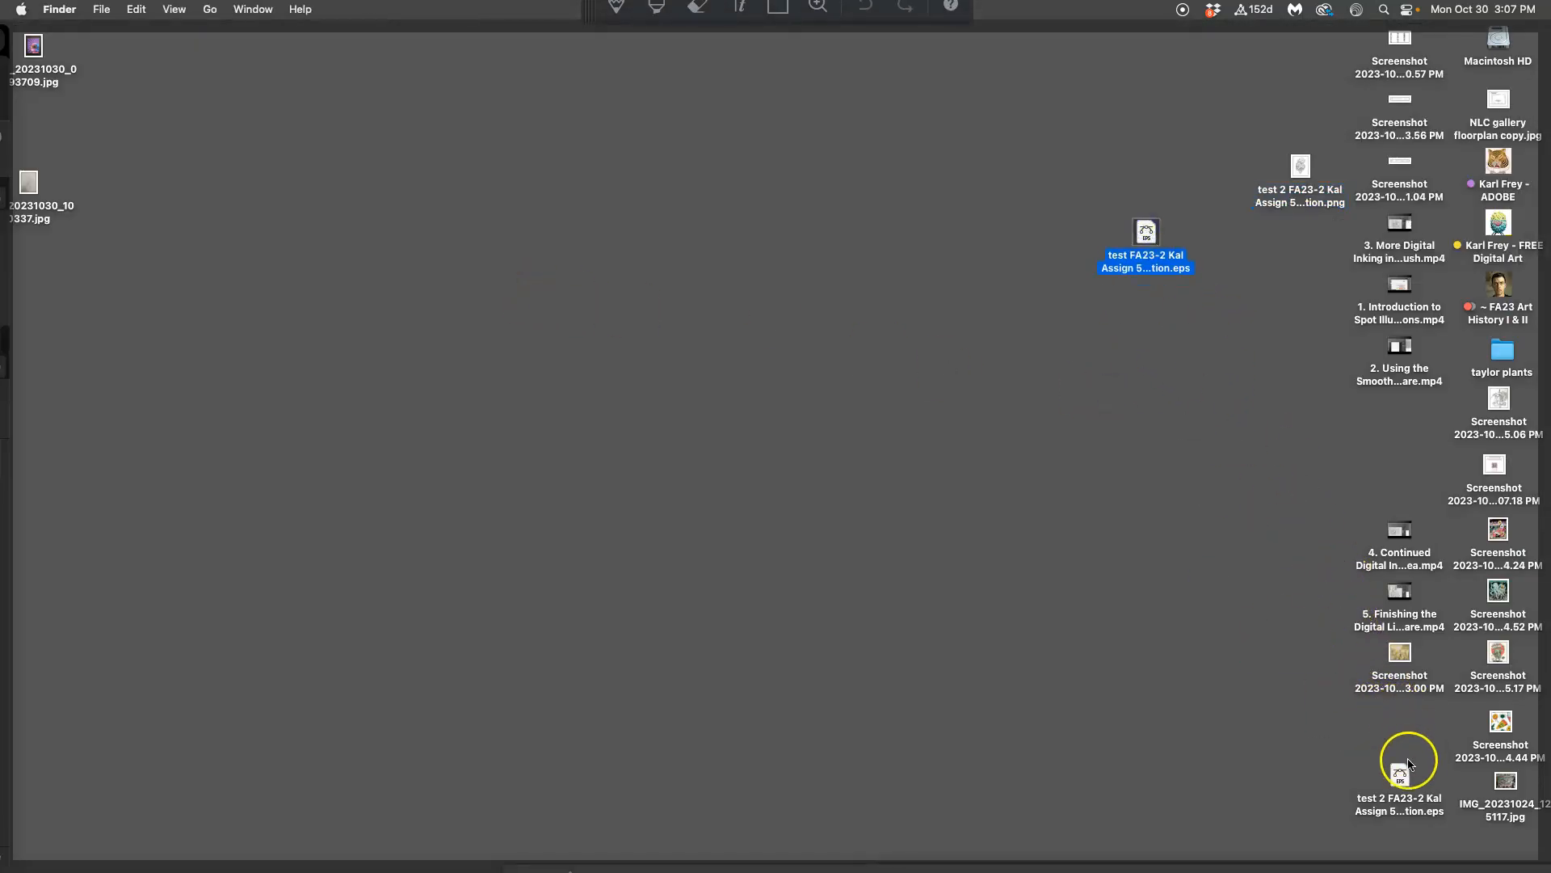
left_click_drag(1400, 782, 1152, 320)
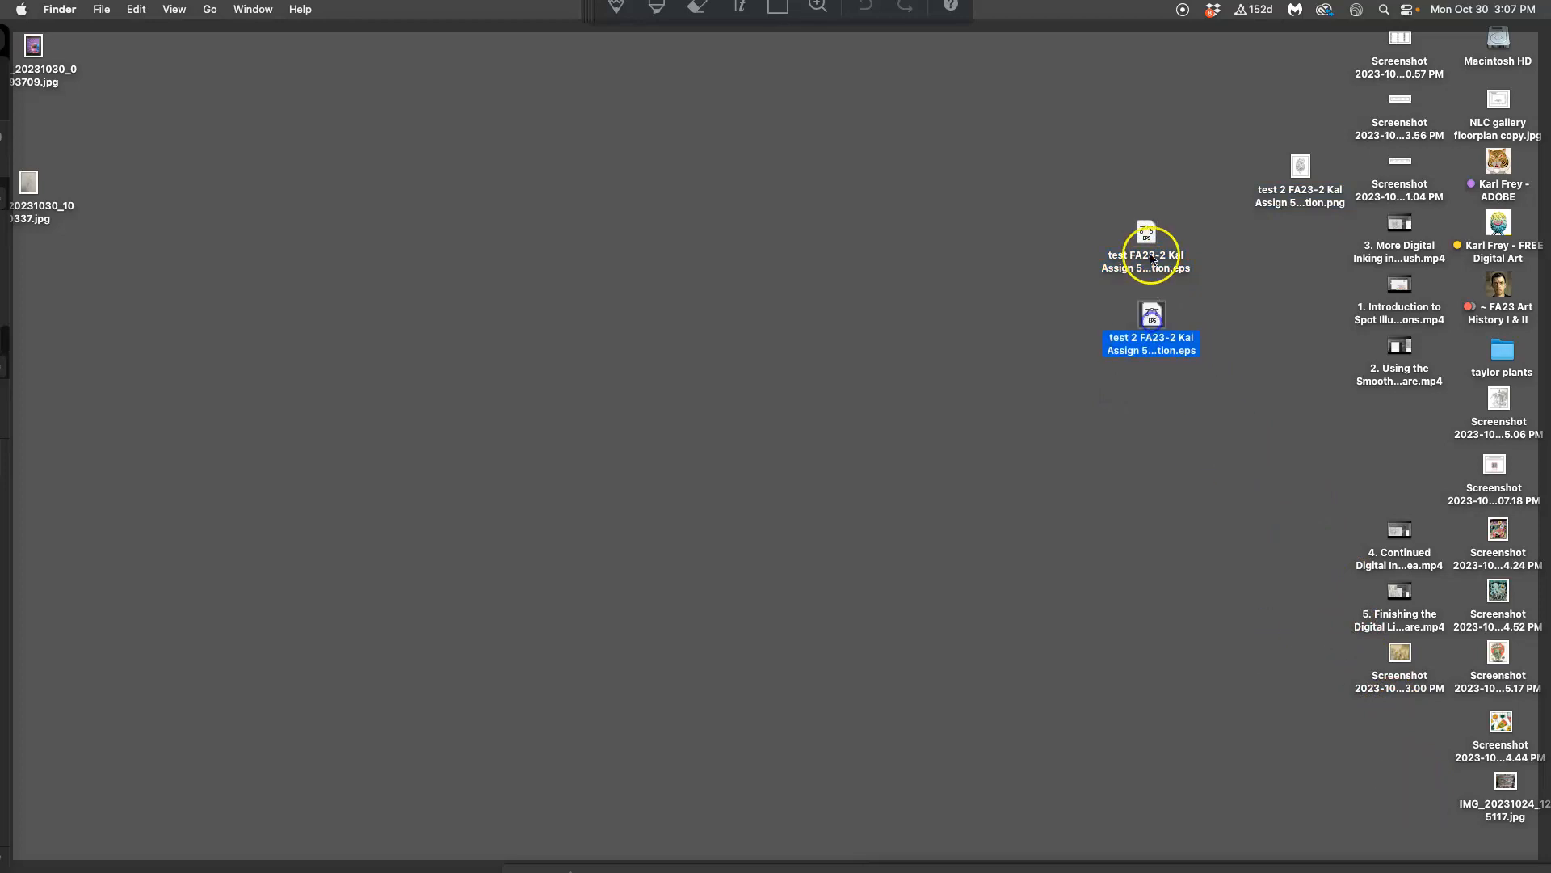
double_click(1146, 237)
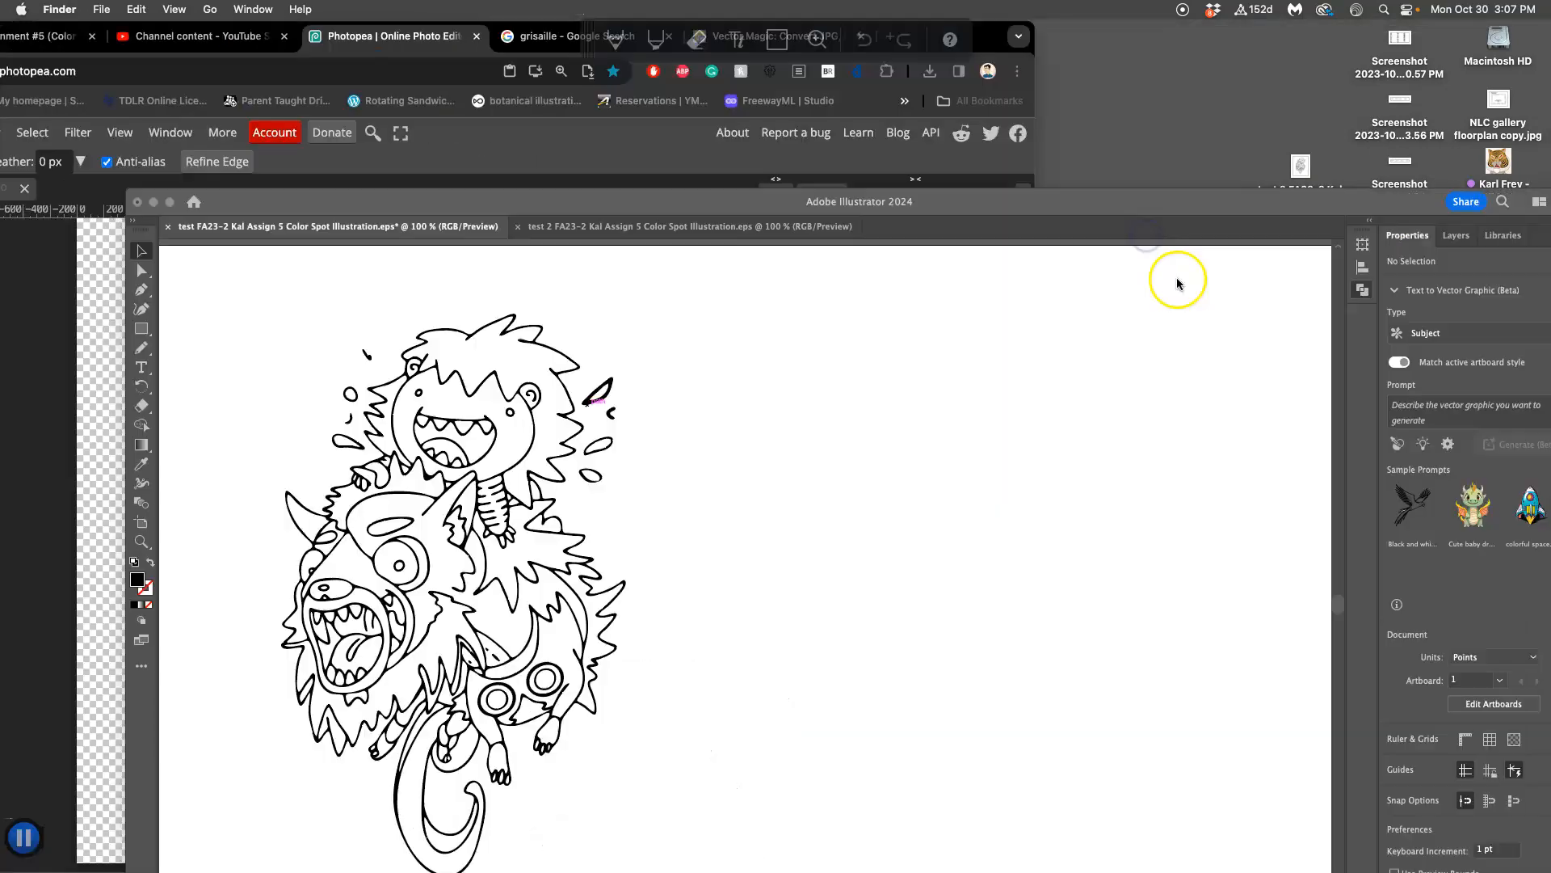
key("F11")
left_click(1131, 288)
key("F11")
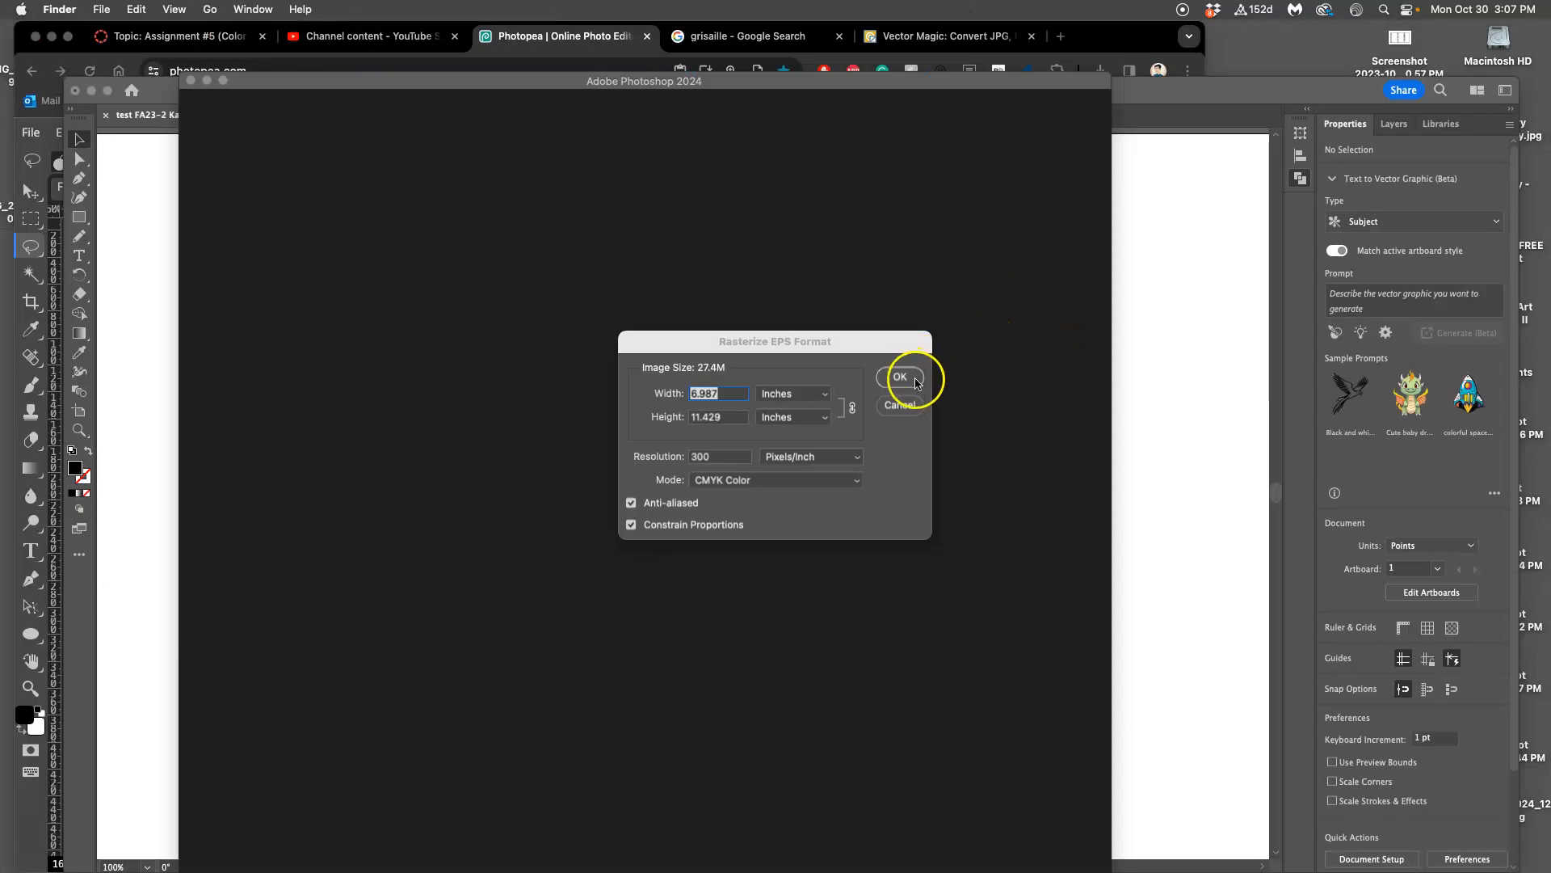
left_click(899, 407)
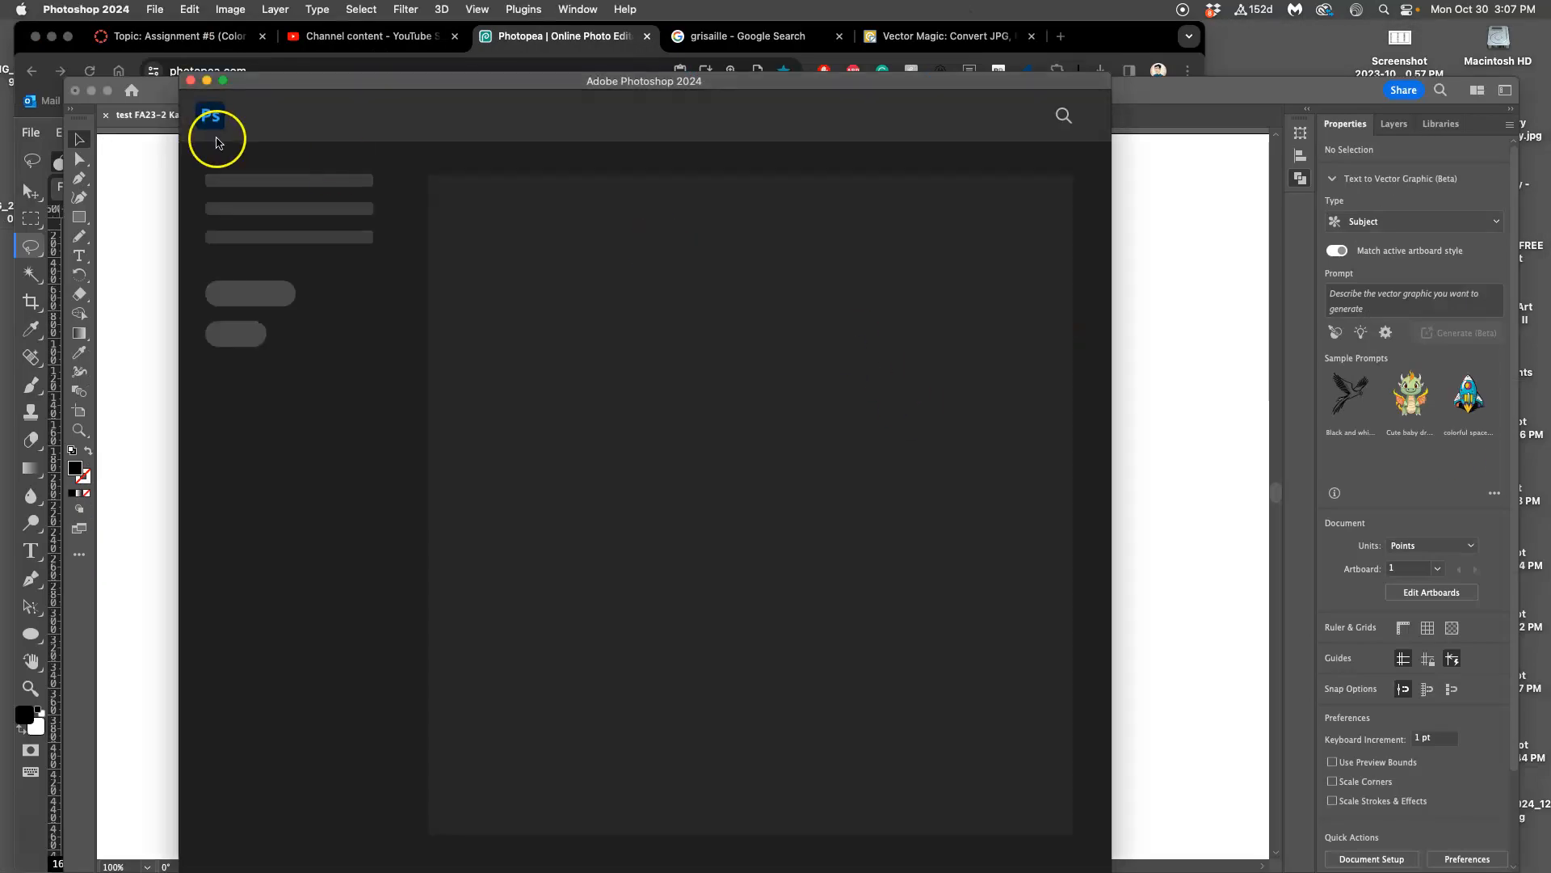
- Close the Photoshop window and inspect the first EPS document's linework around the creature's body at 300%
left_click(191, 80)
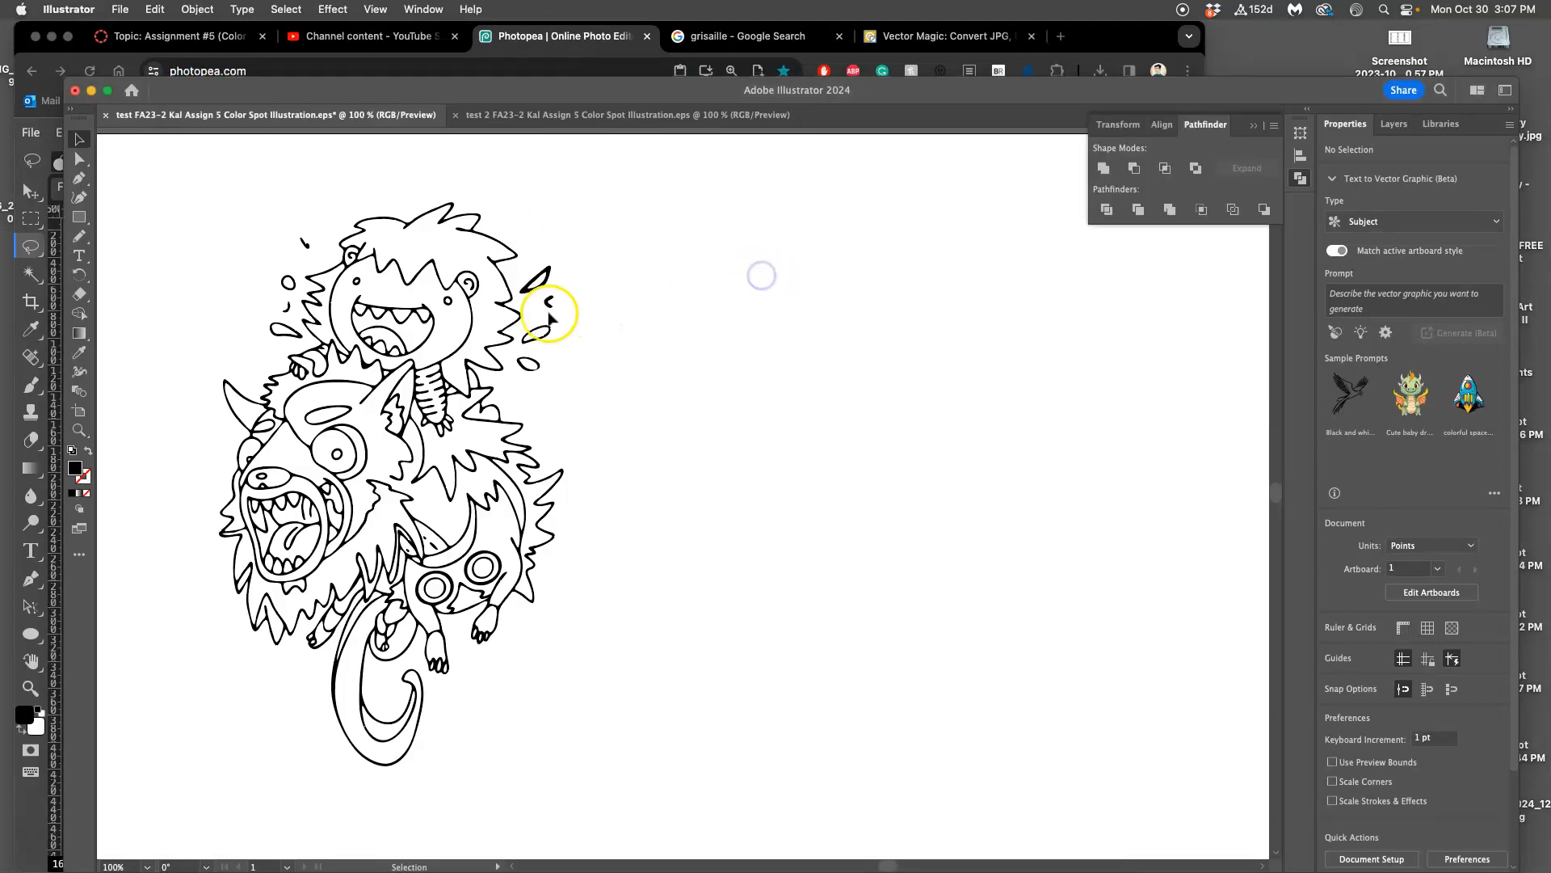
key("super+=")
key("super+=")
scroll(395, 323, "left", 10)
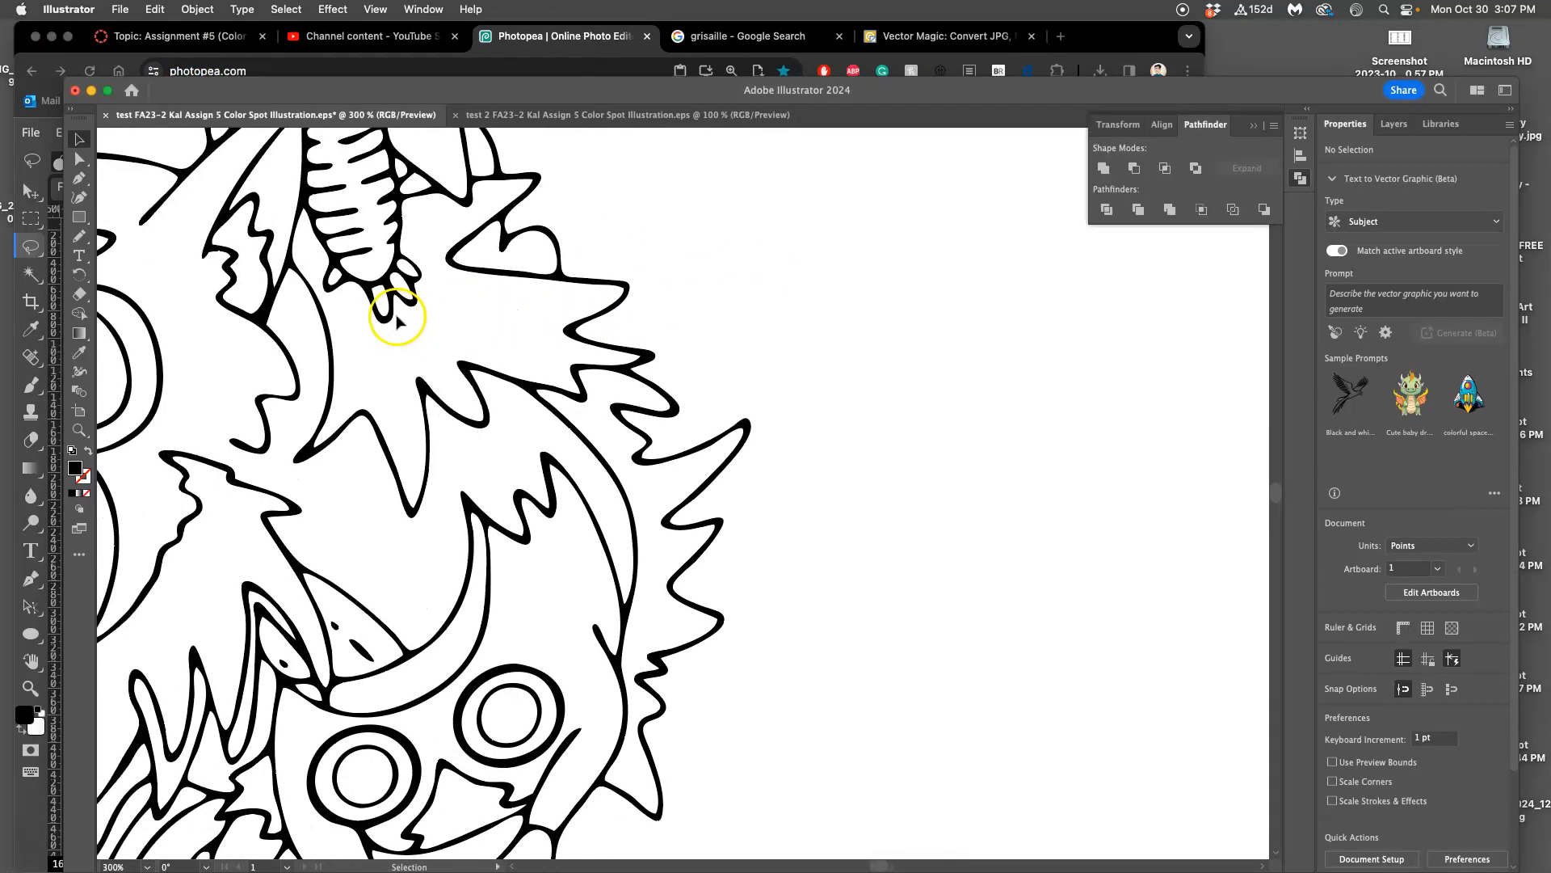
- Examine the test 2 EPS linework up close around the creature's eye, the rider's hand, face and hair, and at full view
left_click(659, 115)
scroll(676, 357, "up", 6)
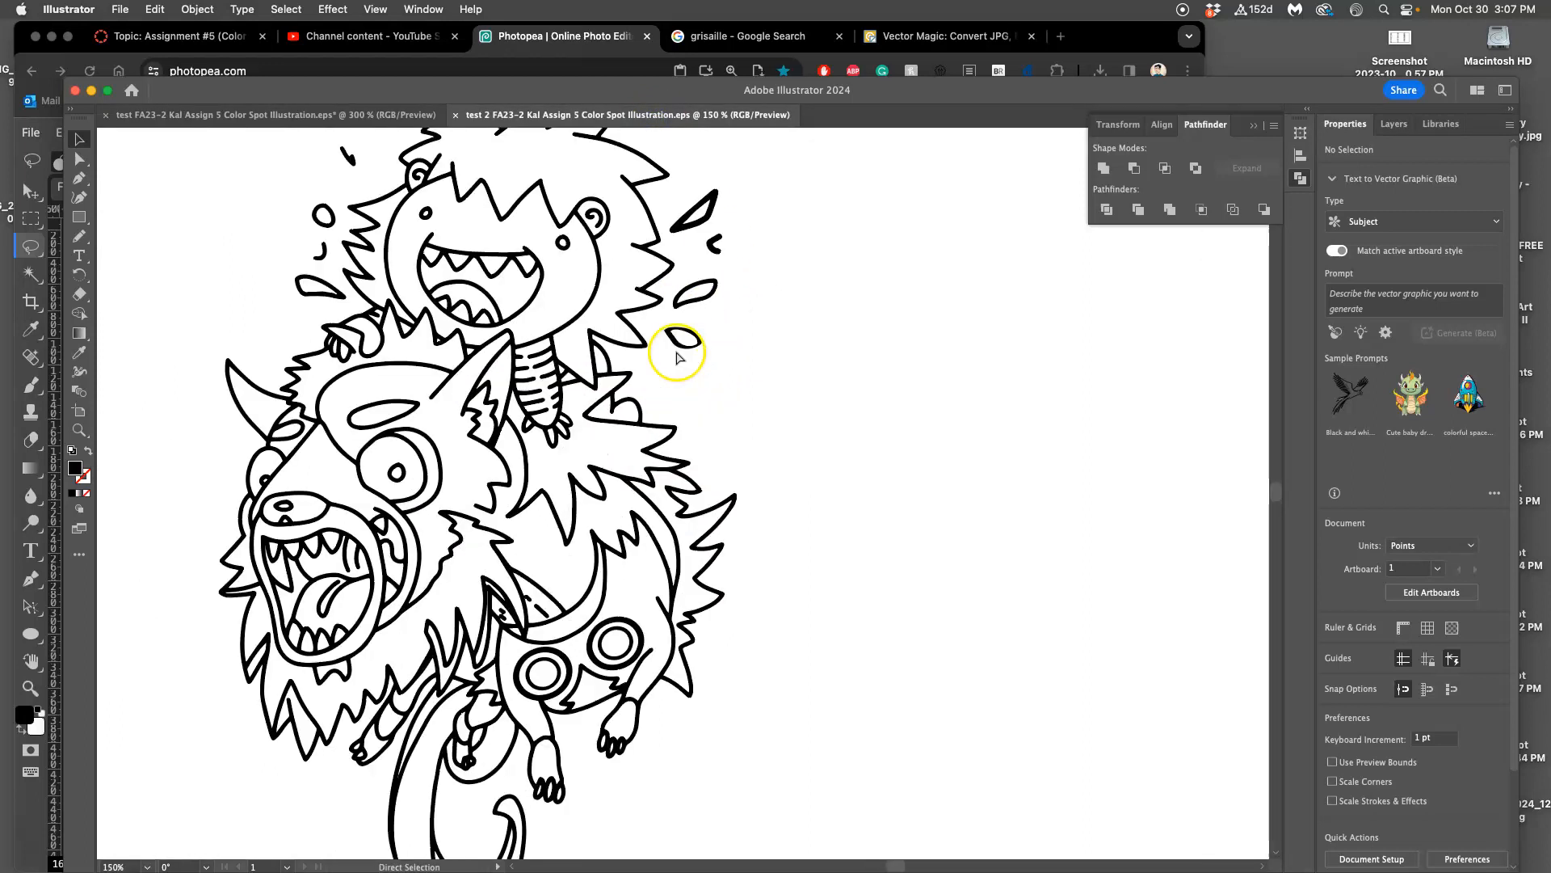
scroll(631, 356, "left", 10)
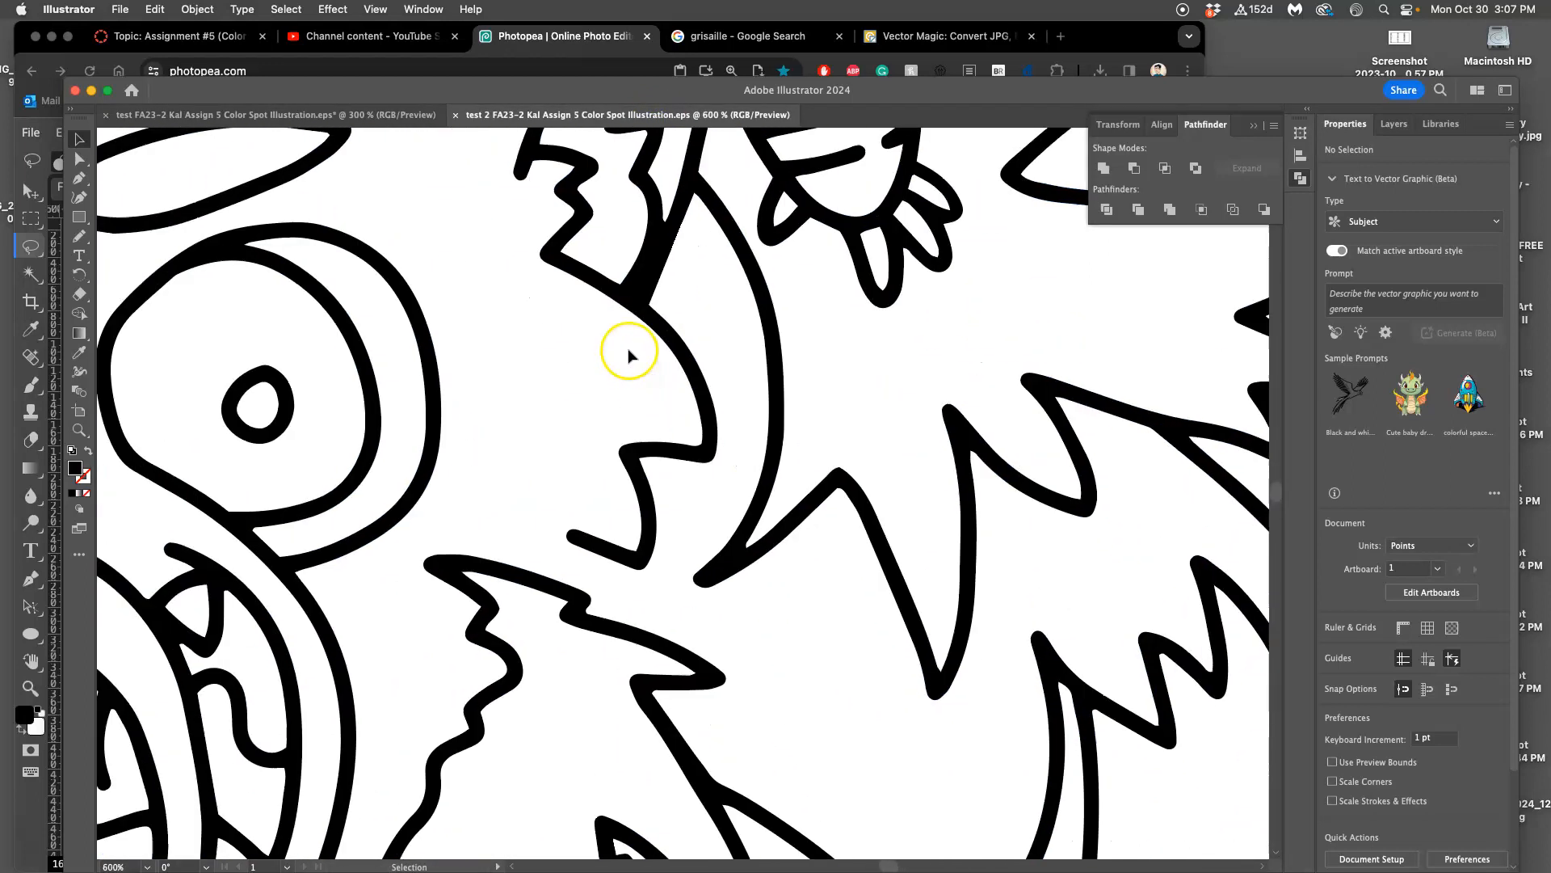
scroll(703, 351, "up", 10)
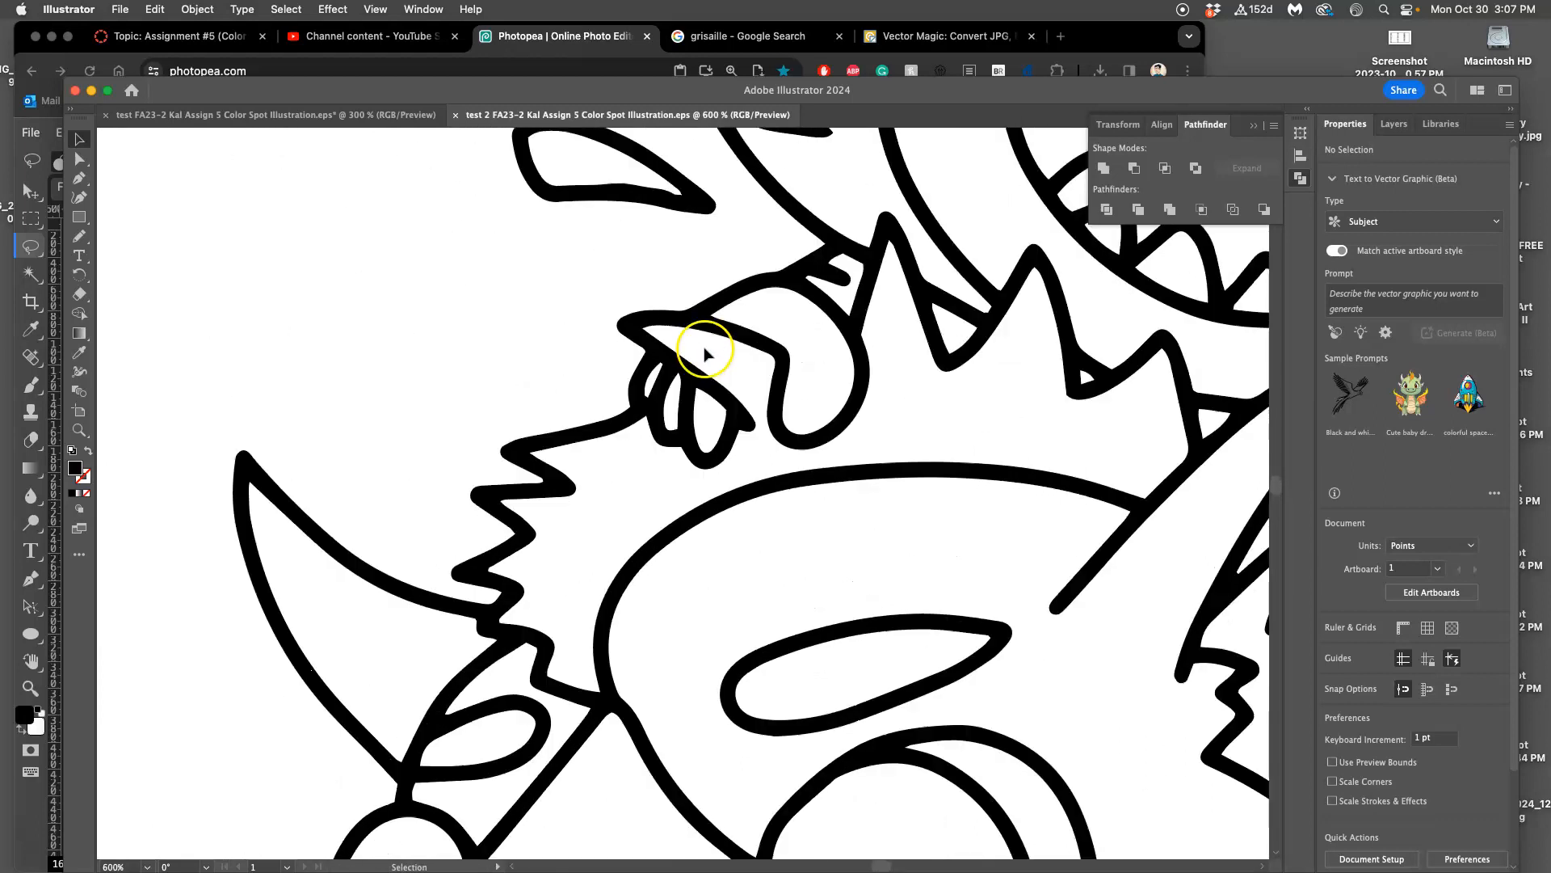
scroll(772, 352, "right", 5)
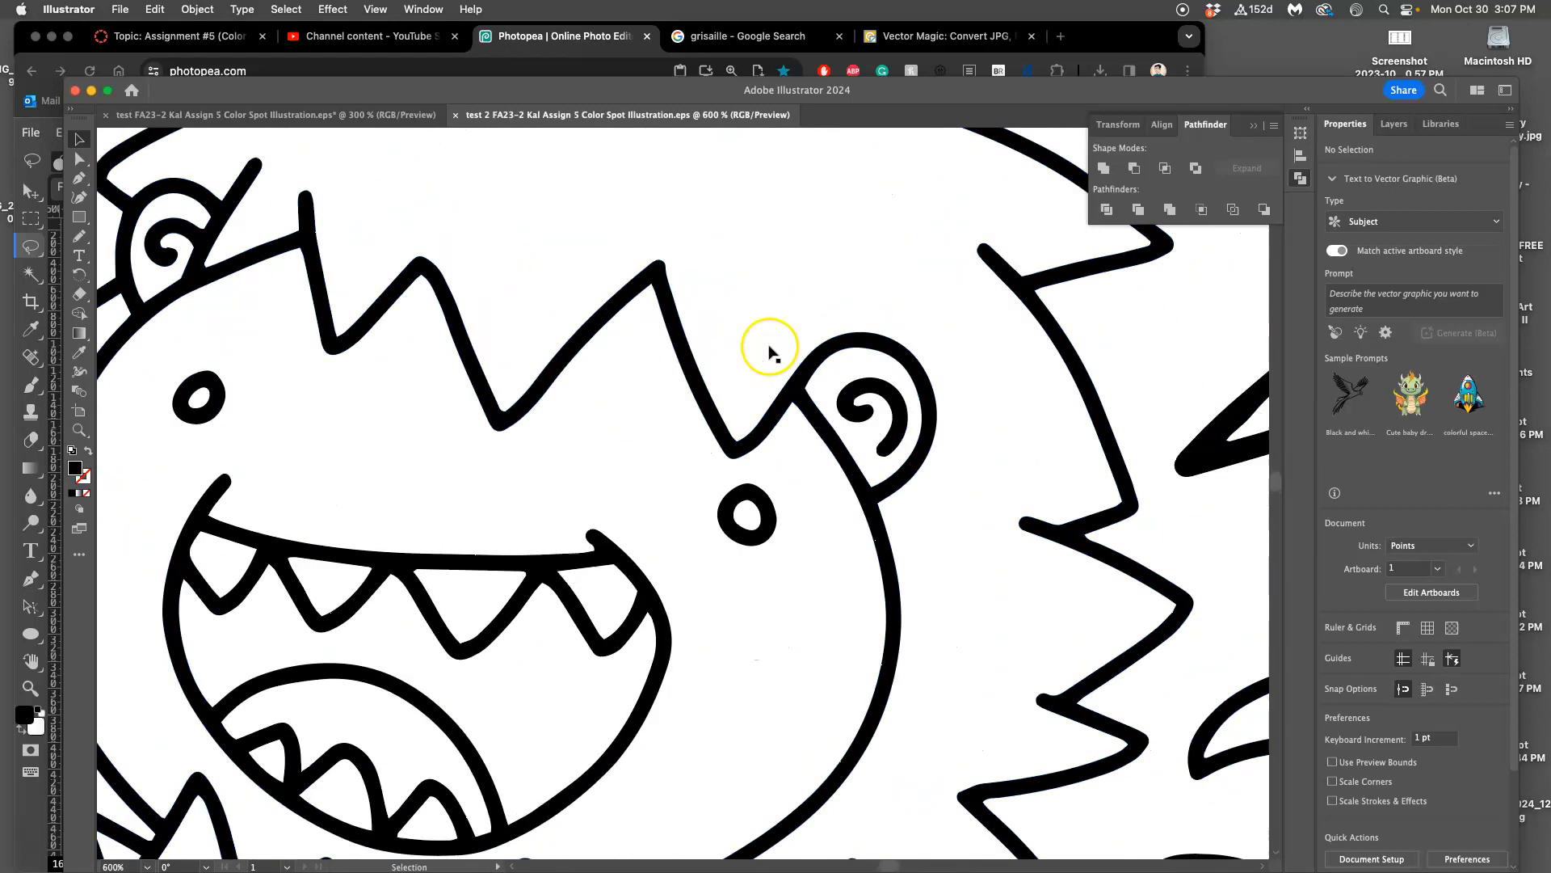
scroll(769, 349, "up", 10)
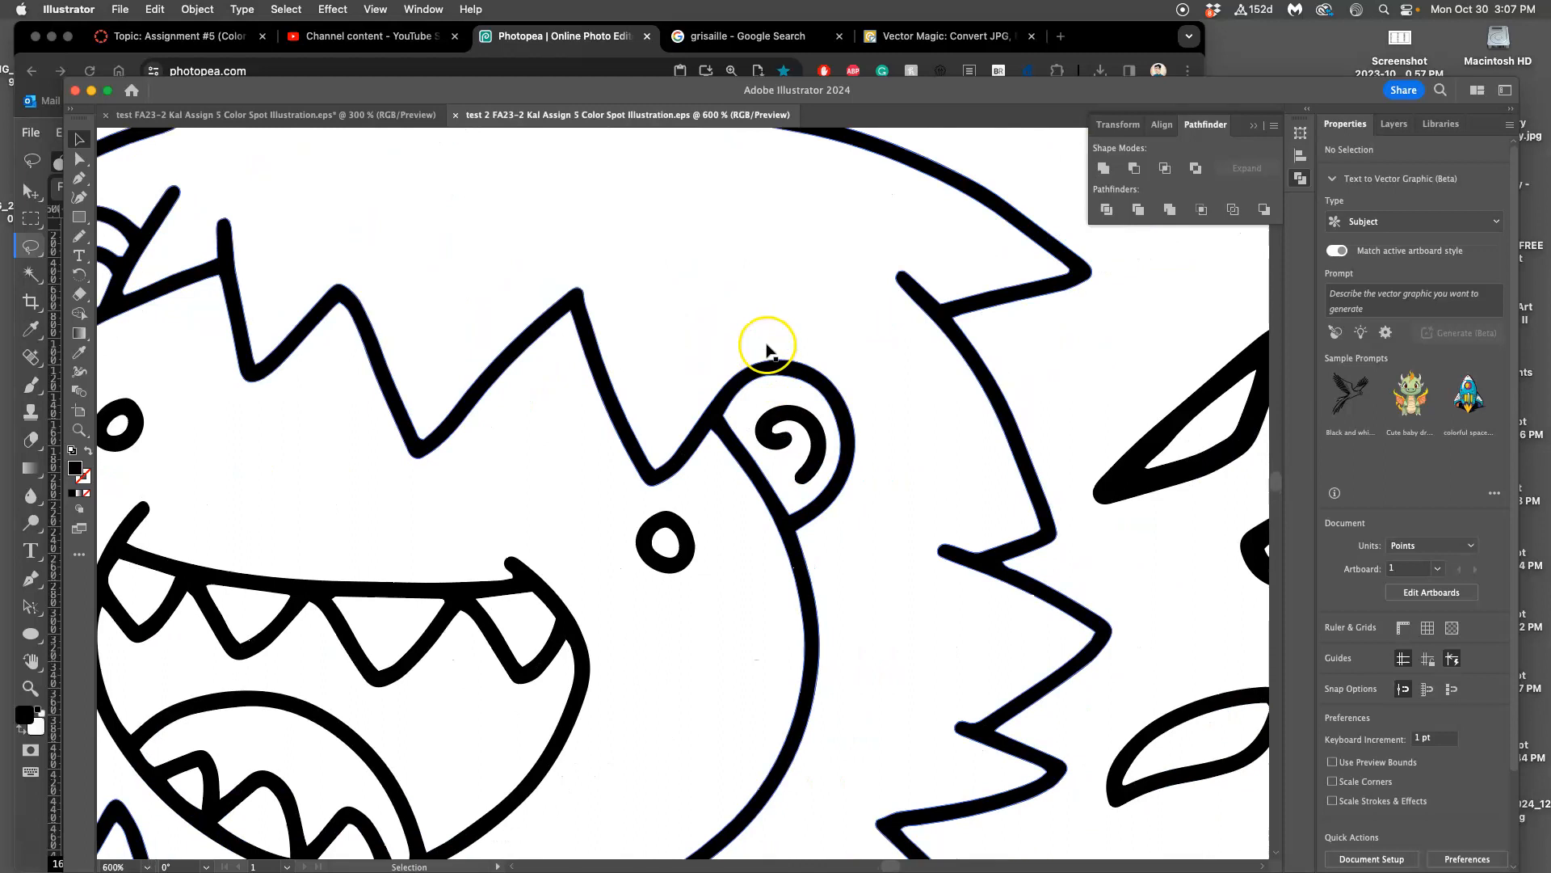
scroll(768, 350, "up", 1)
key("super+0")
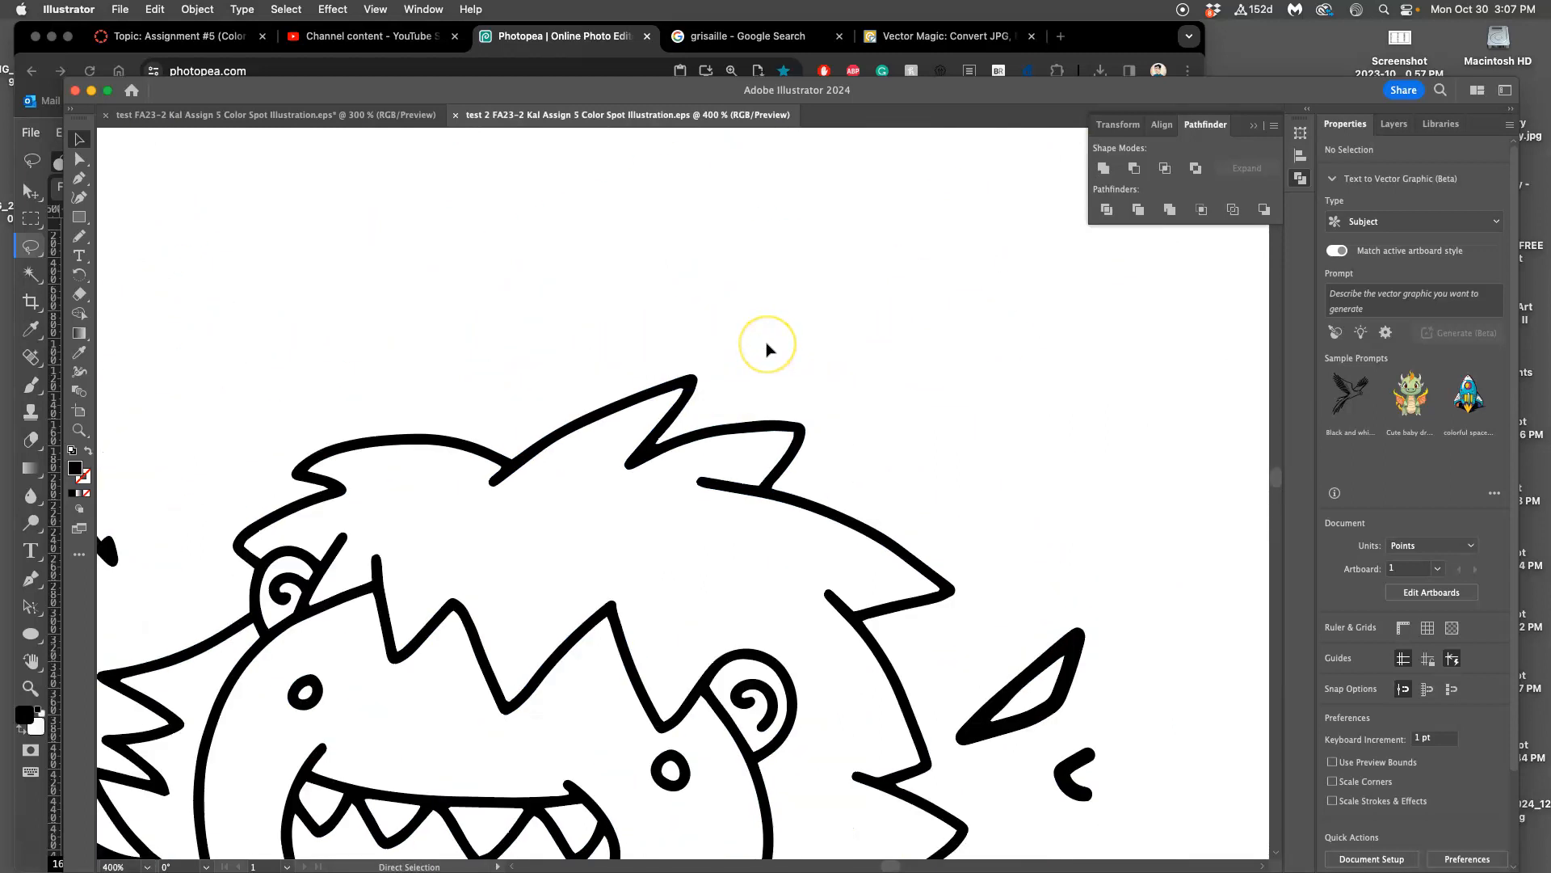
scroll(722, 375, "down", 4)
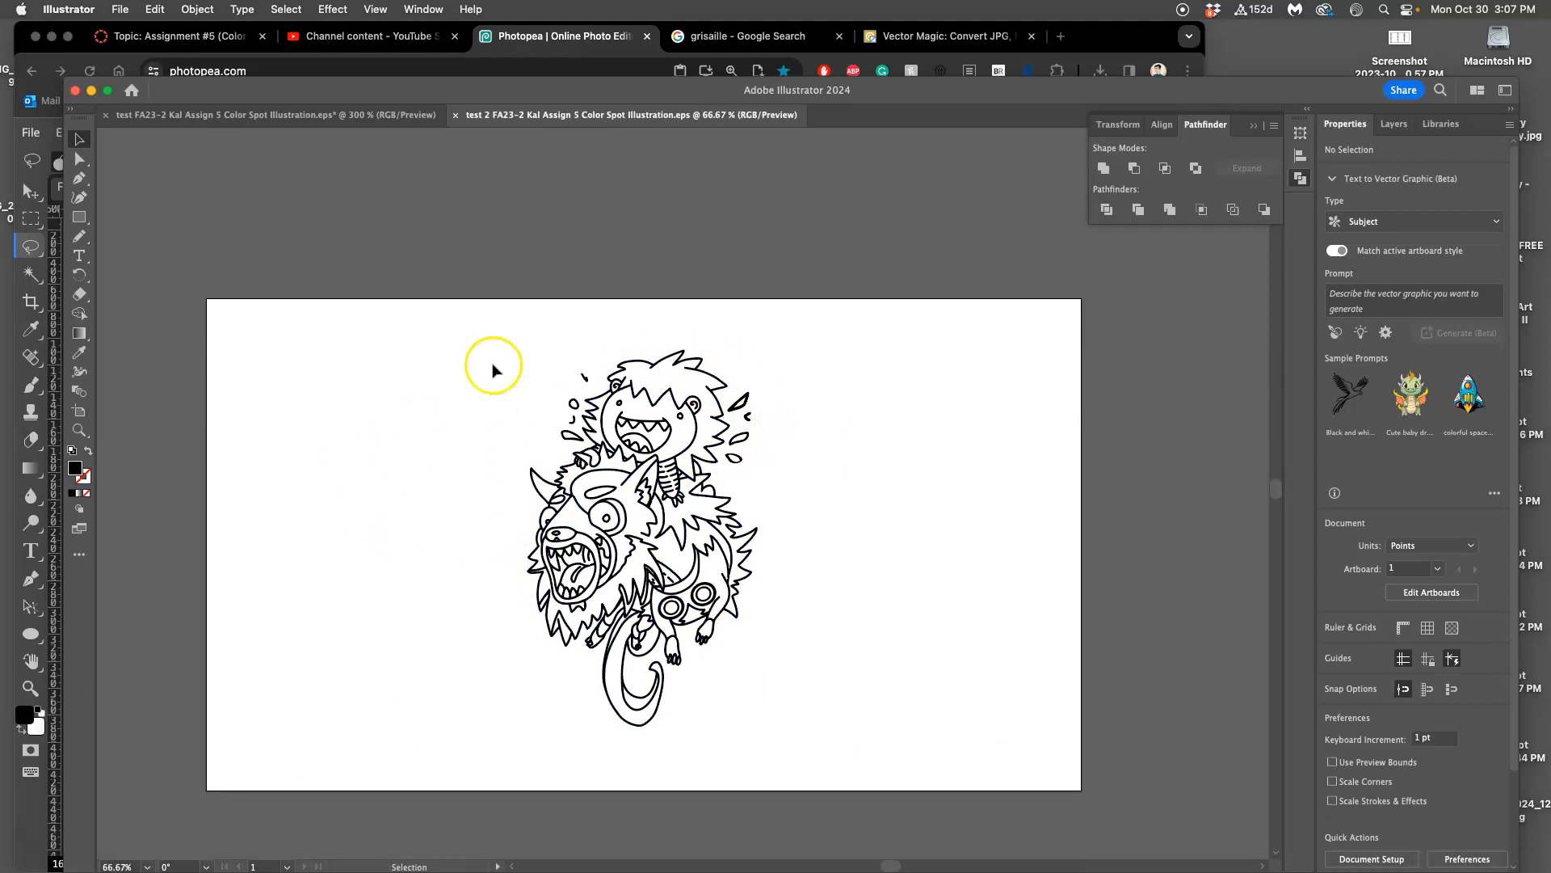
- Close both EPS documents without saving changes and close the Illustrator window
left_click(320, 120)
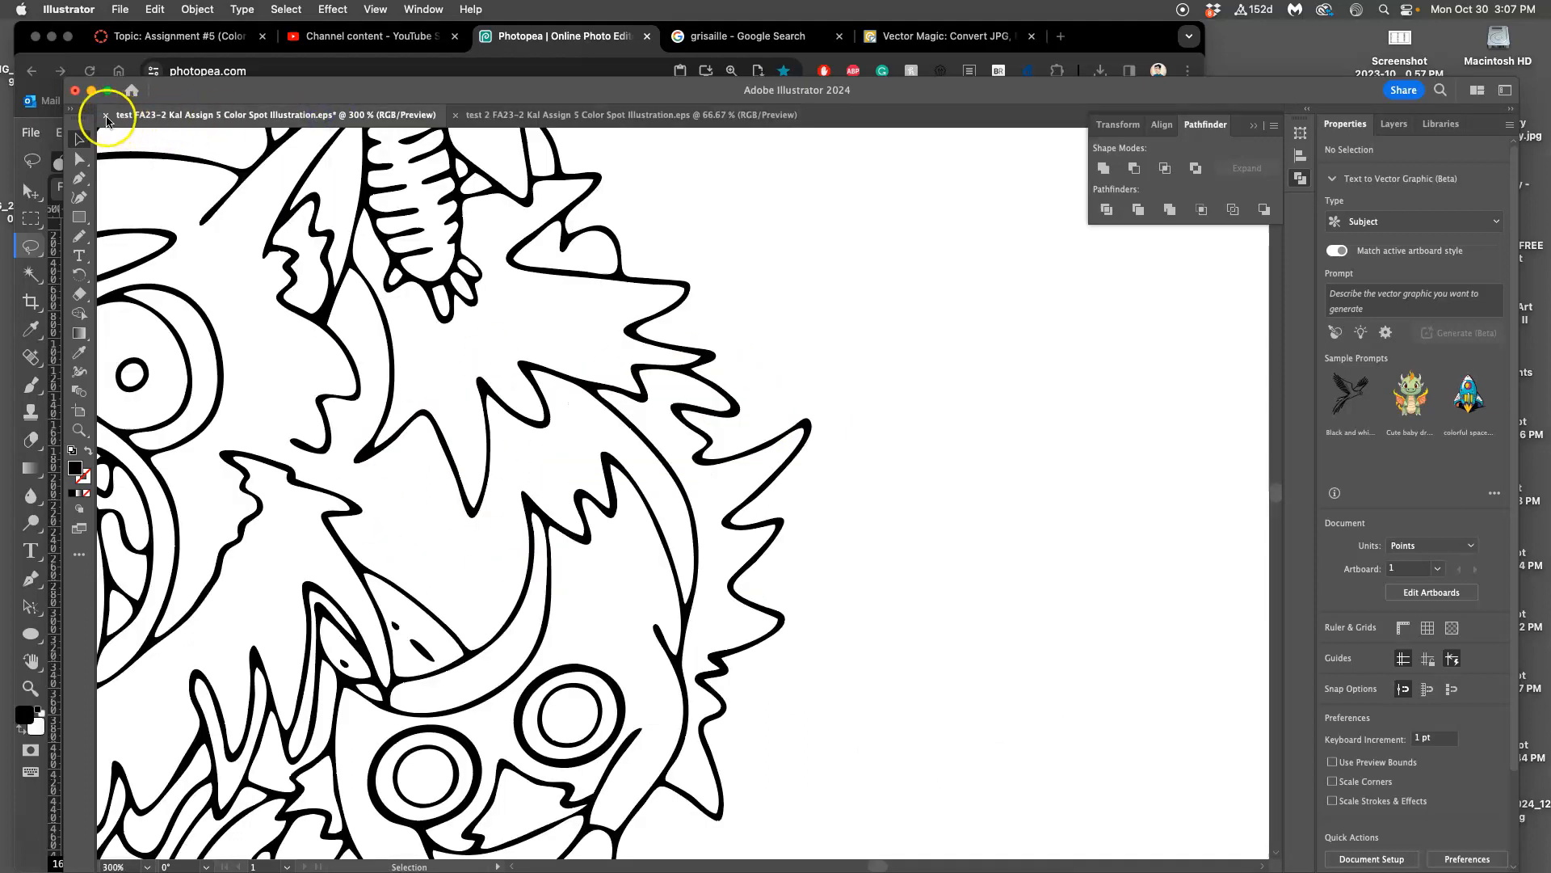
left_click(105, 115)
left_click(797, 516)
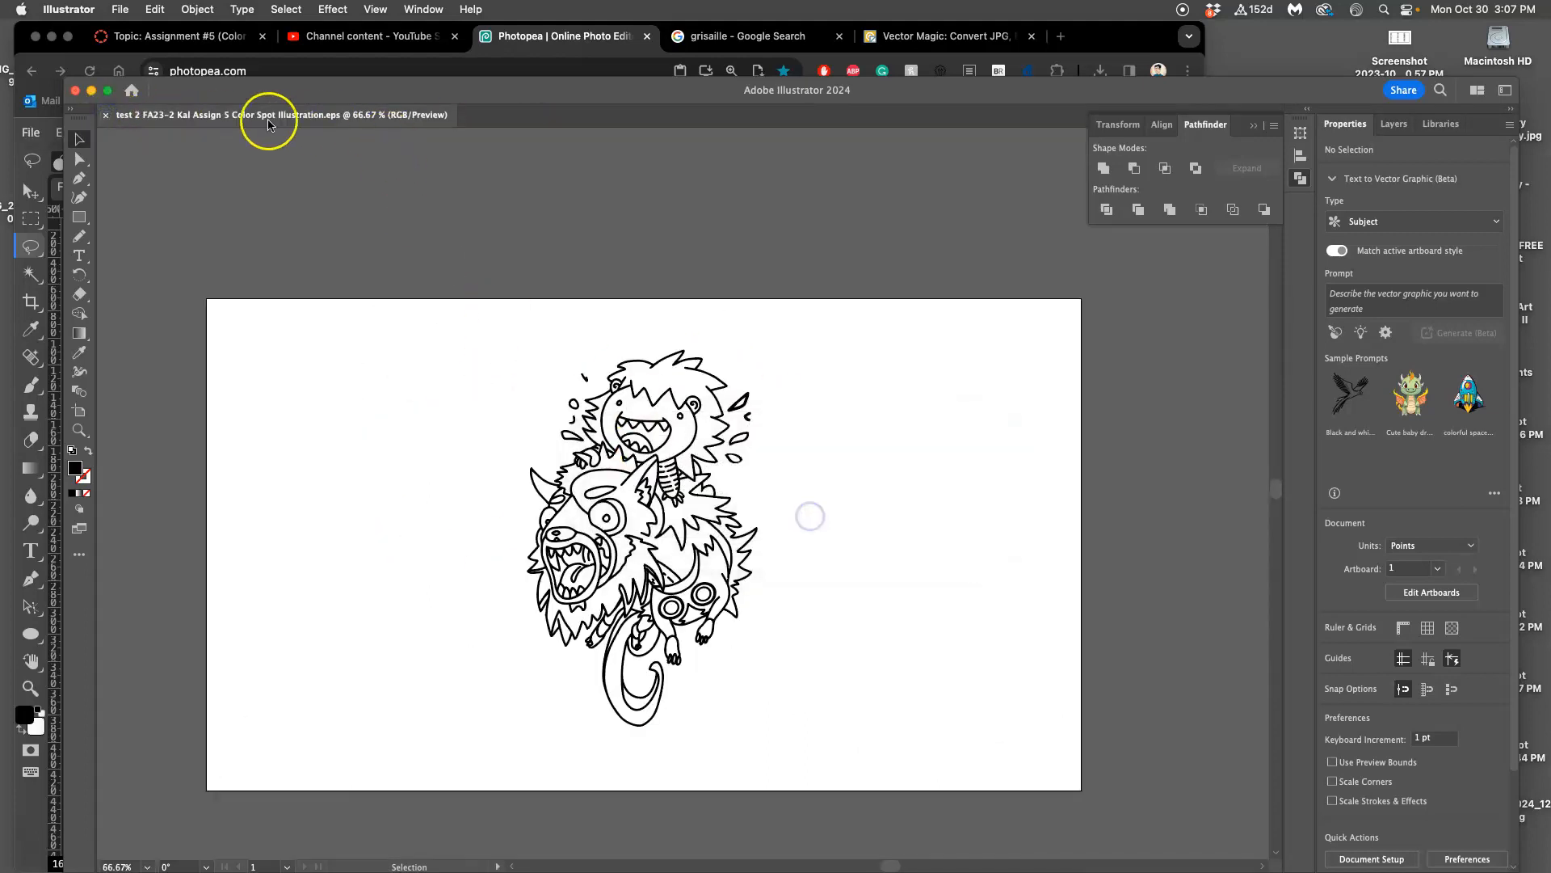
left_click(104, 114)
left_click(74, 91)
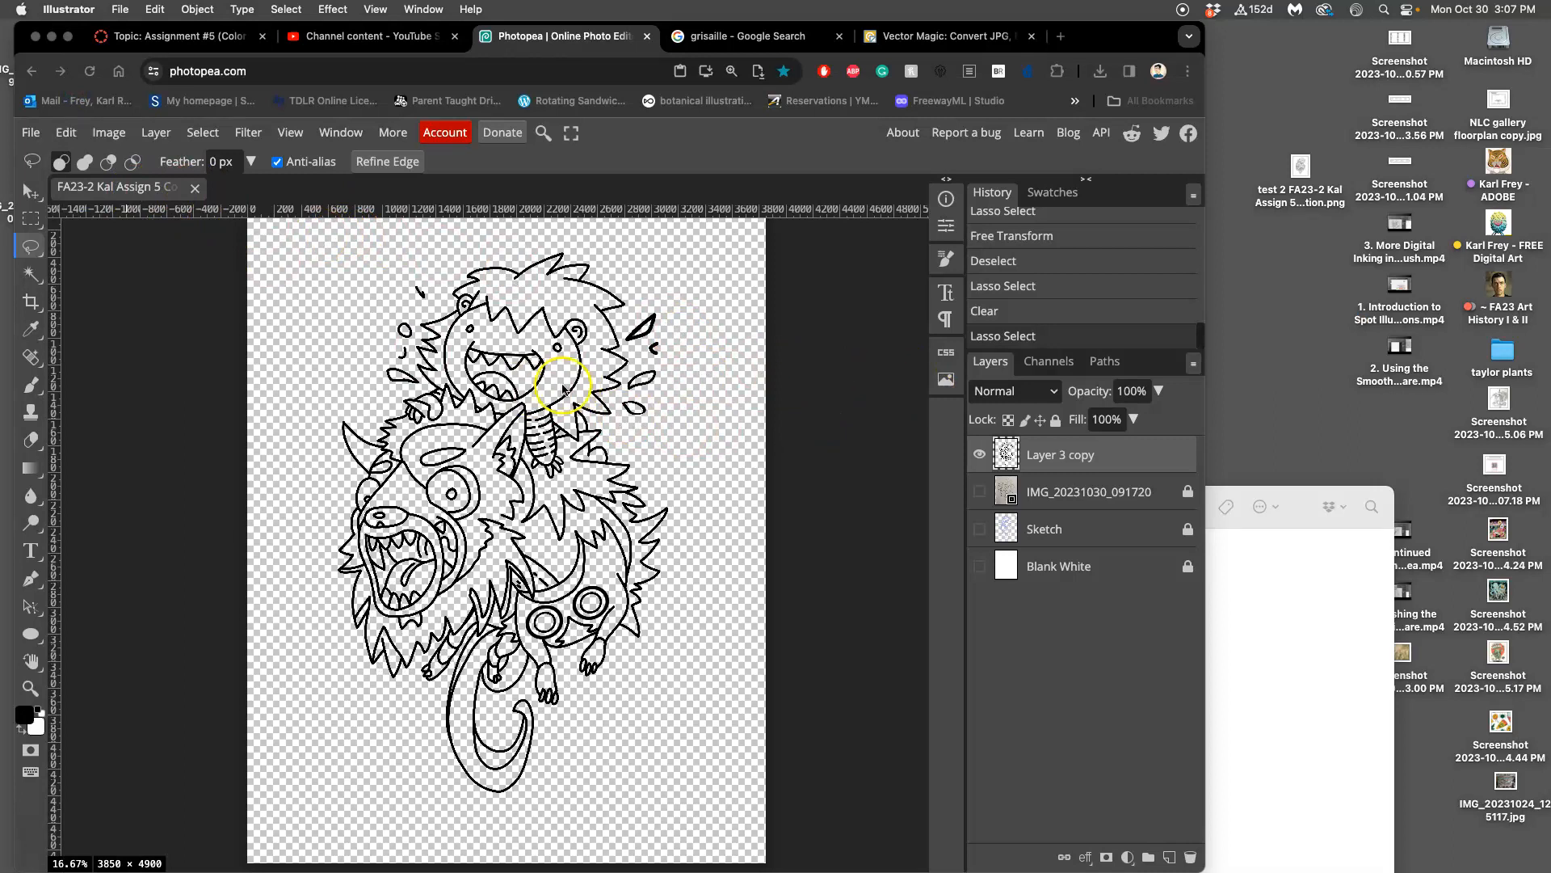
- Place the test 2 EPS from the desktop into the Photopea document above Layer 3 copy and inspect the overlap
left_click(1326, 281)
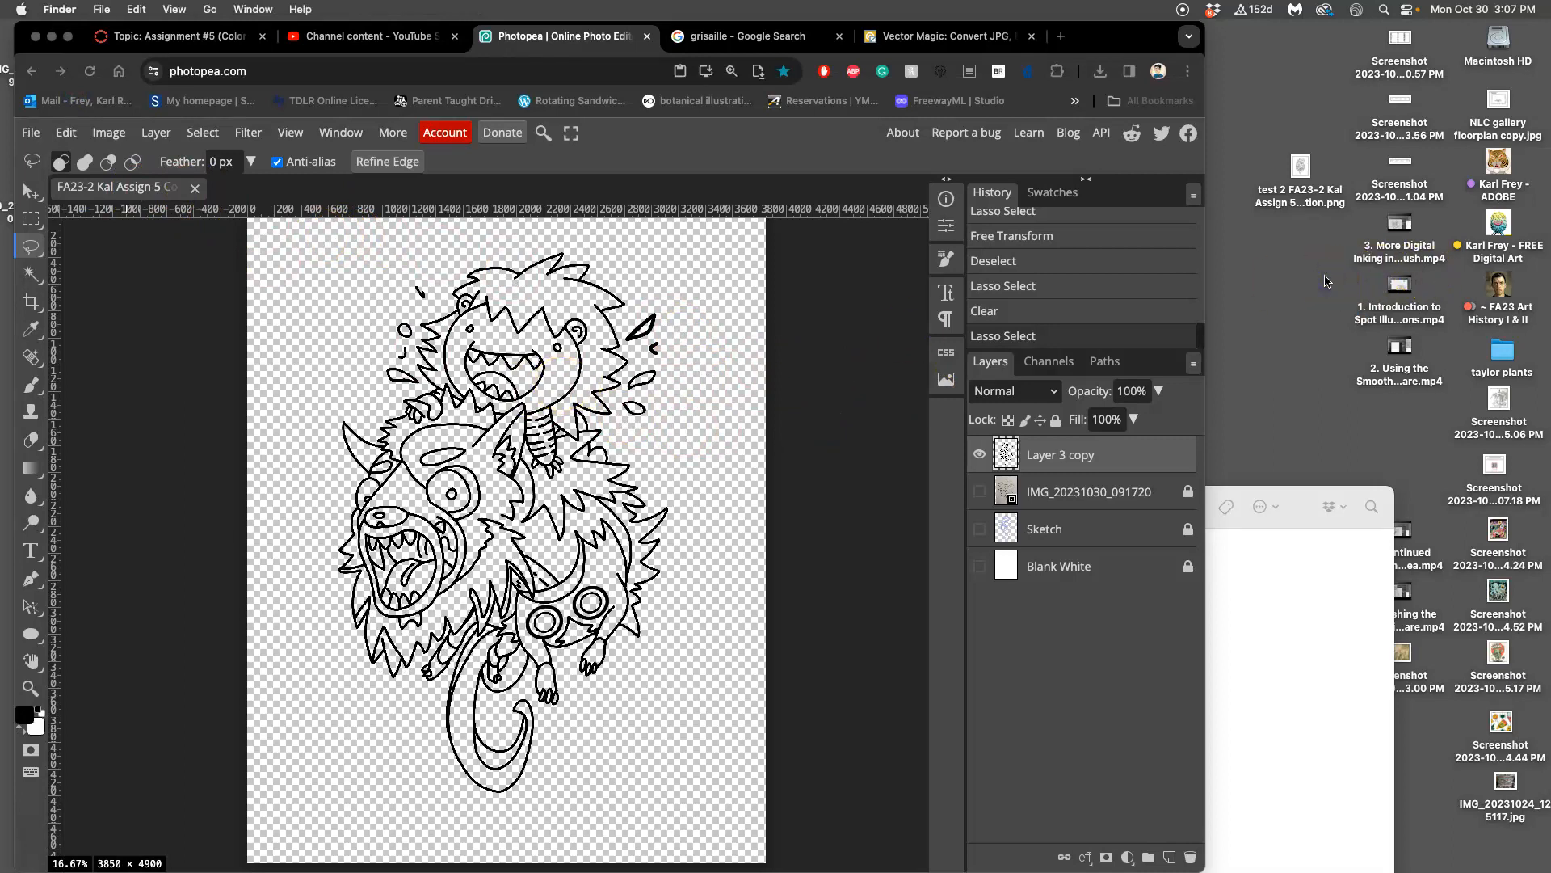
left_click(1259, 290)
left_click_drag(1154, 321, 581, 428)
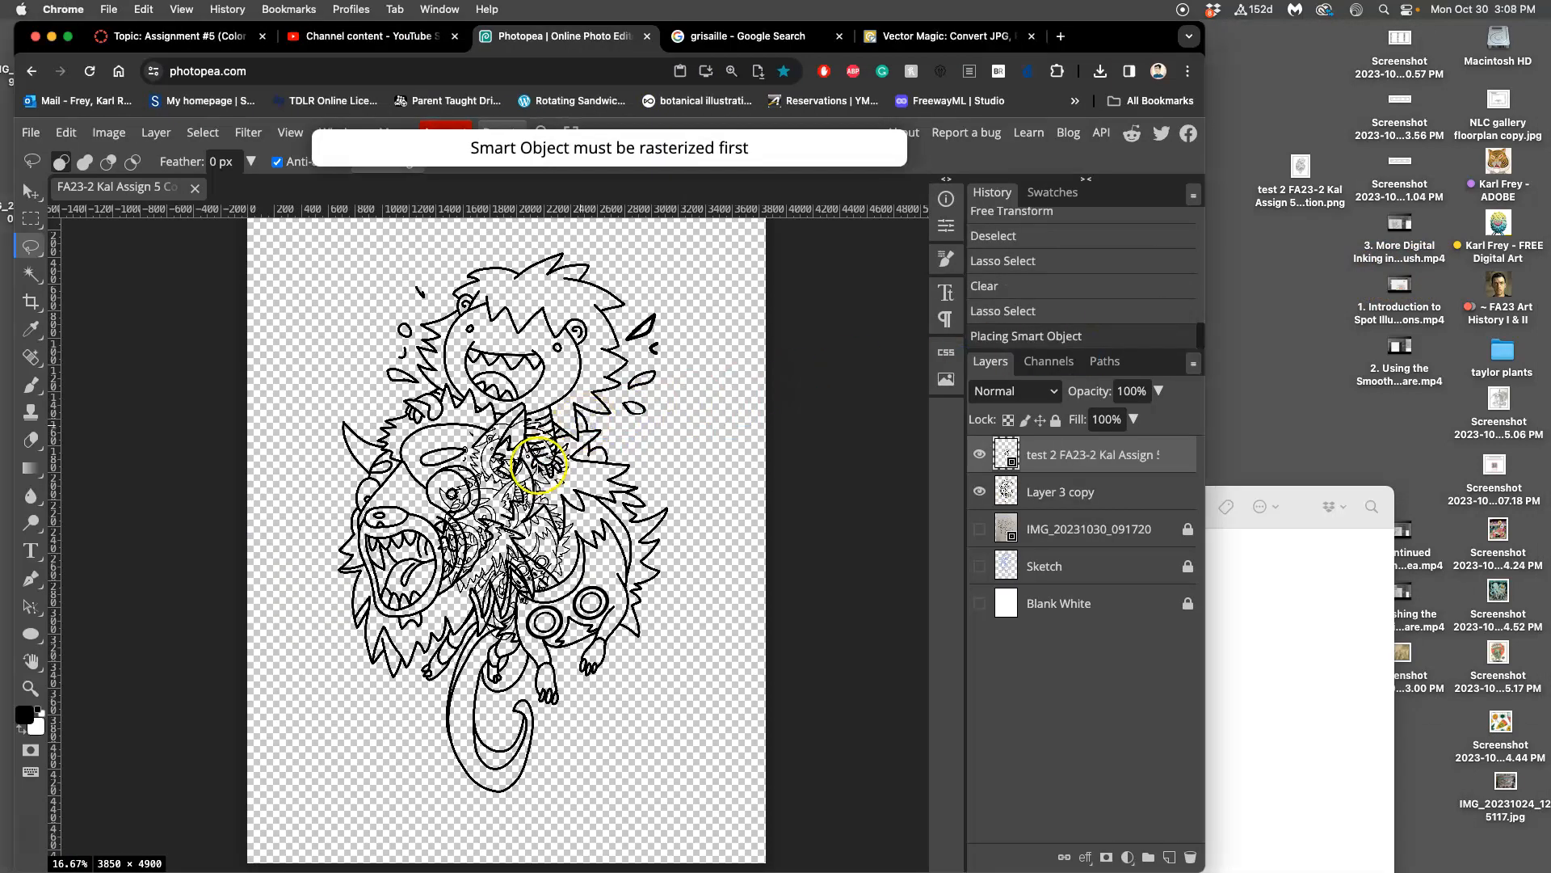
scroll(535, 463, "up", 2)
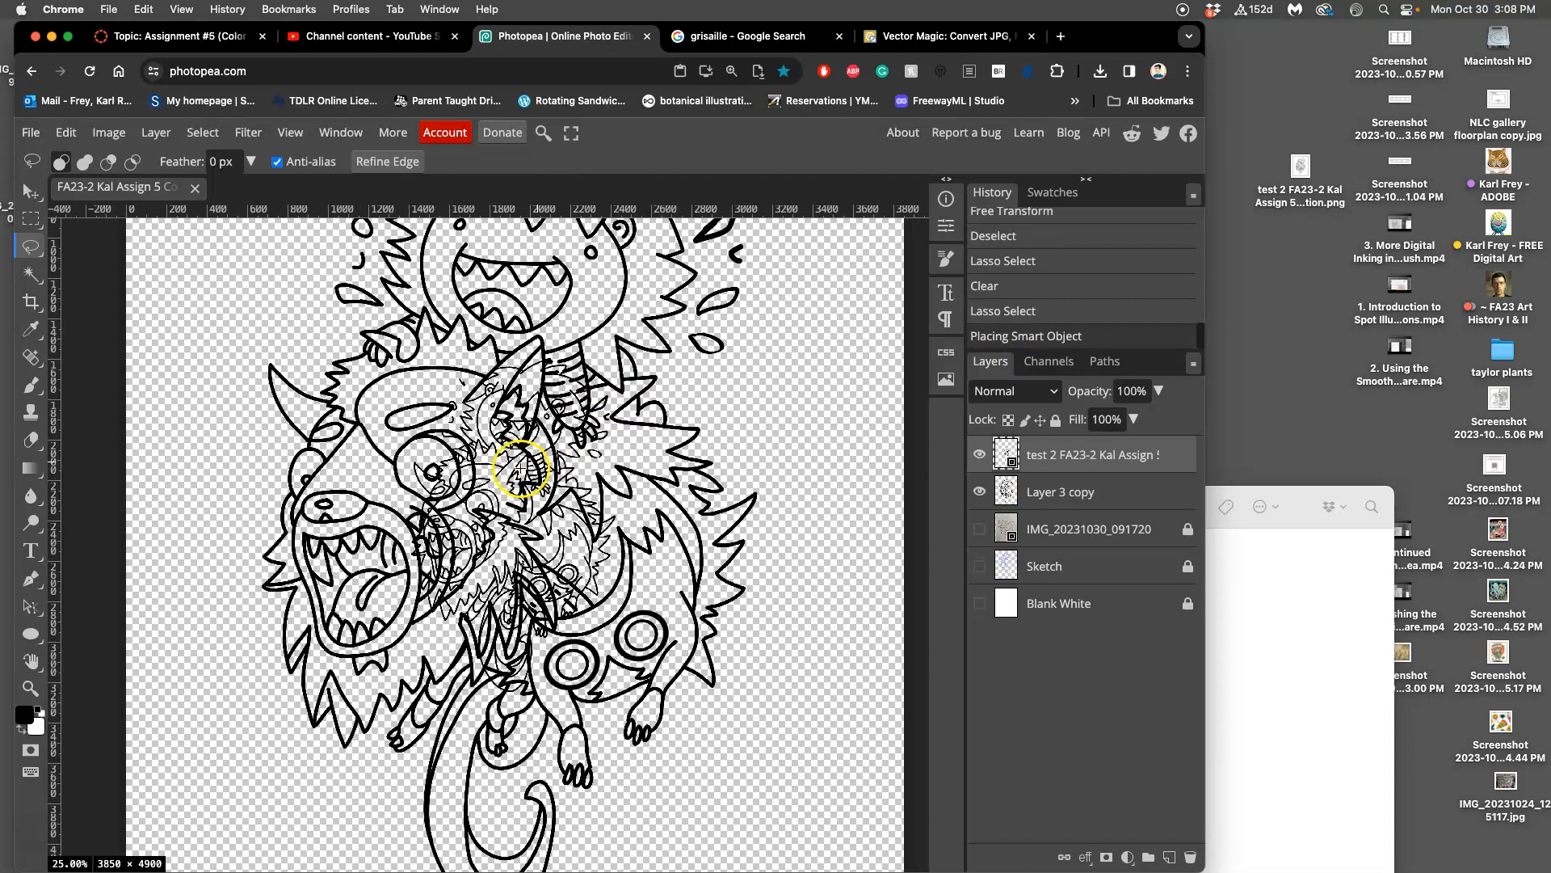
scroll(523, 464, "down", 2)
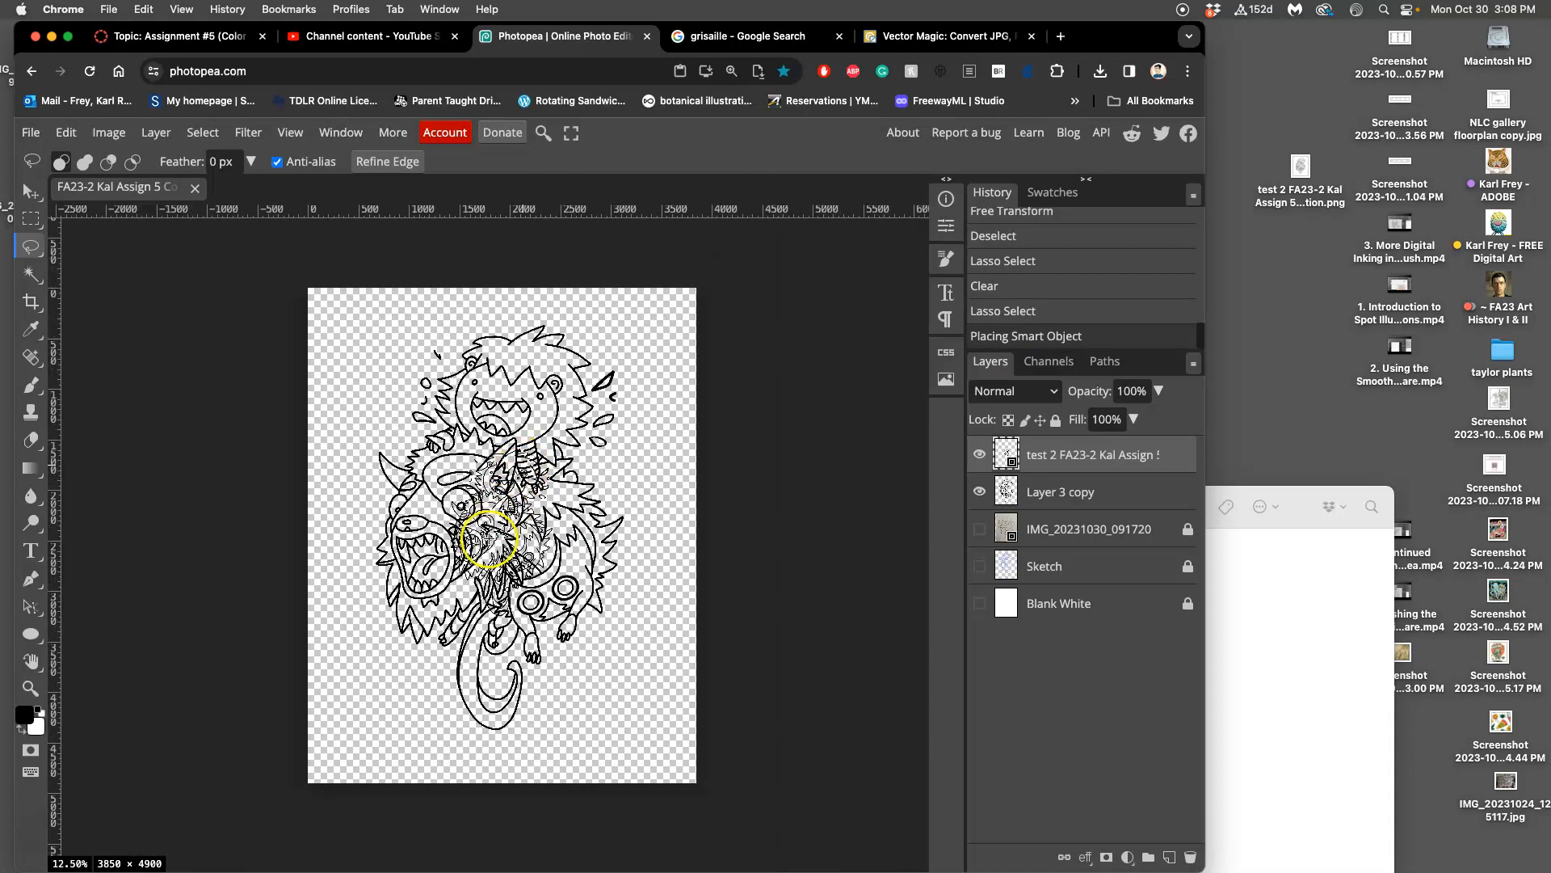
- Show the Blank White layer while temporarily hiding Layer 3 copy to isolate the placed artwork
left_click(980, 491)
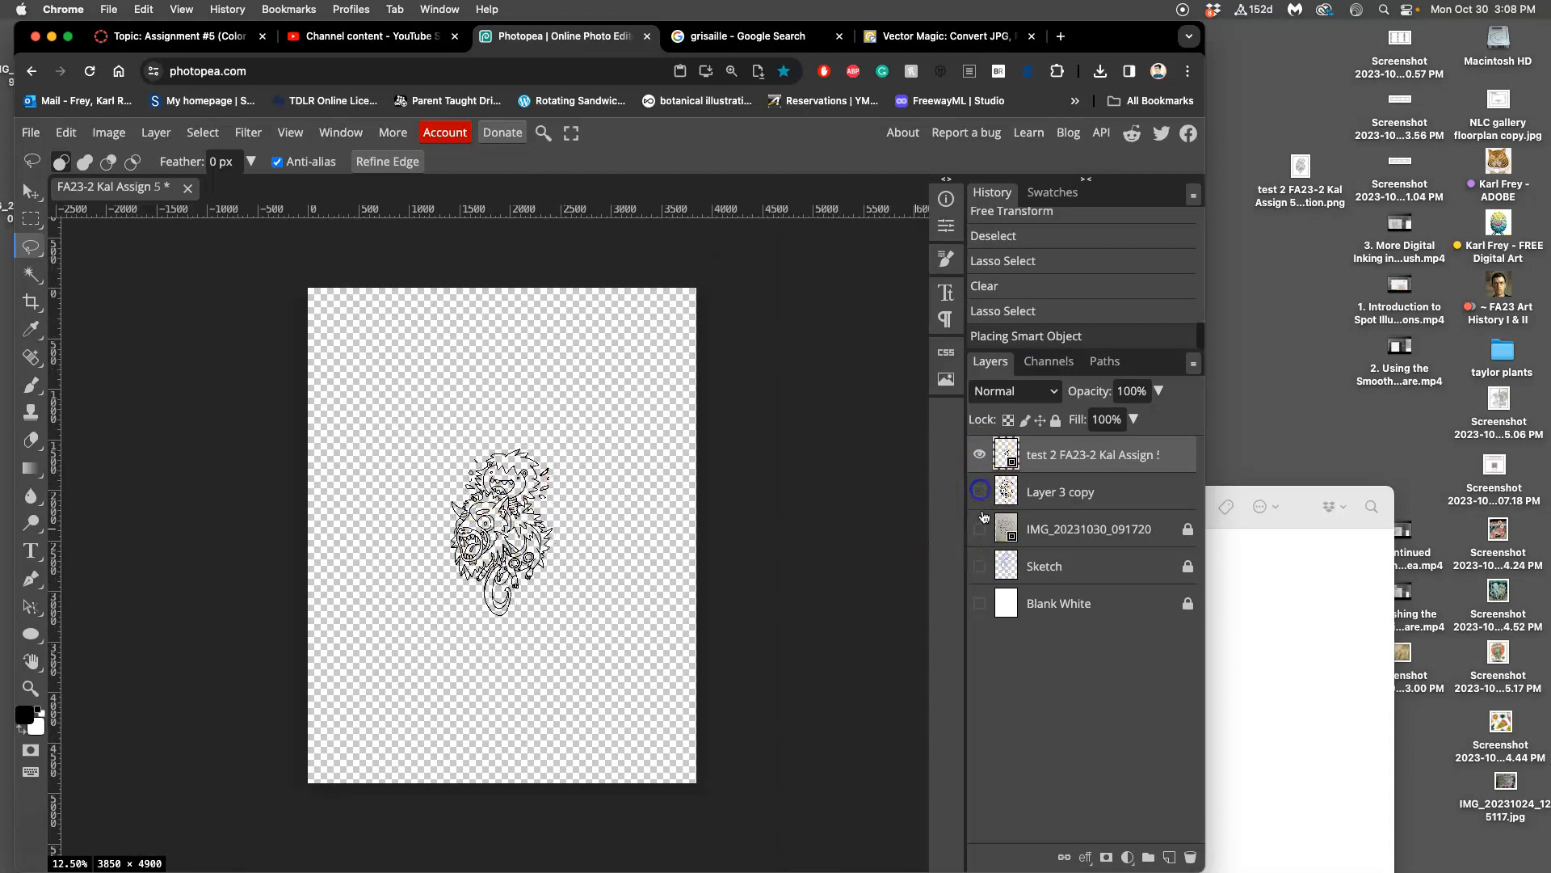
left_click(979, 603)
left_click(980, 490)
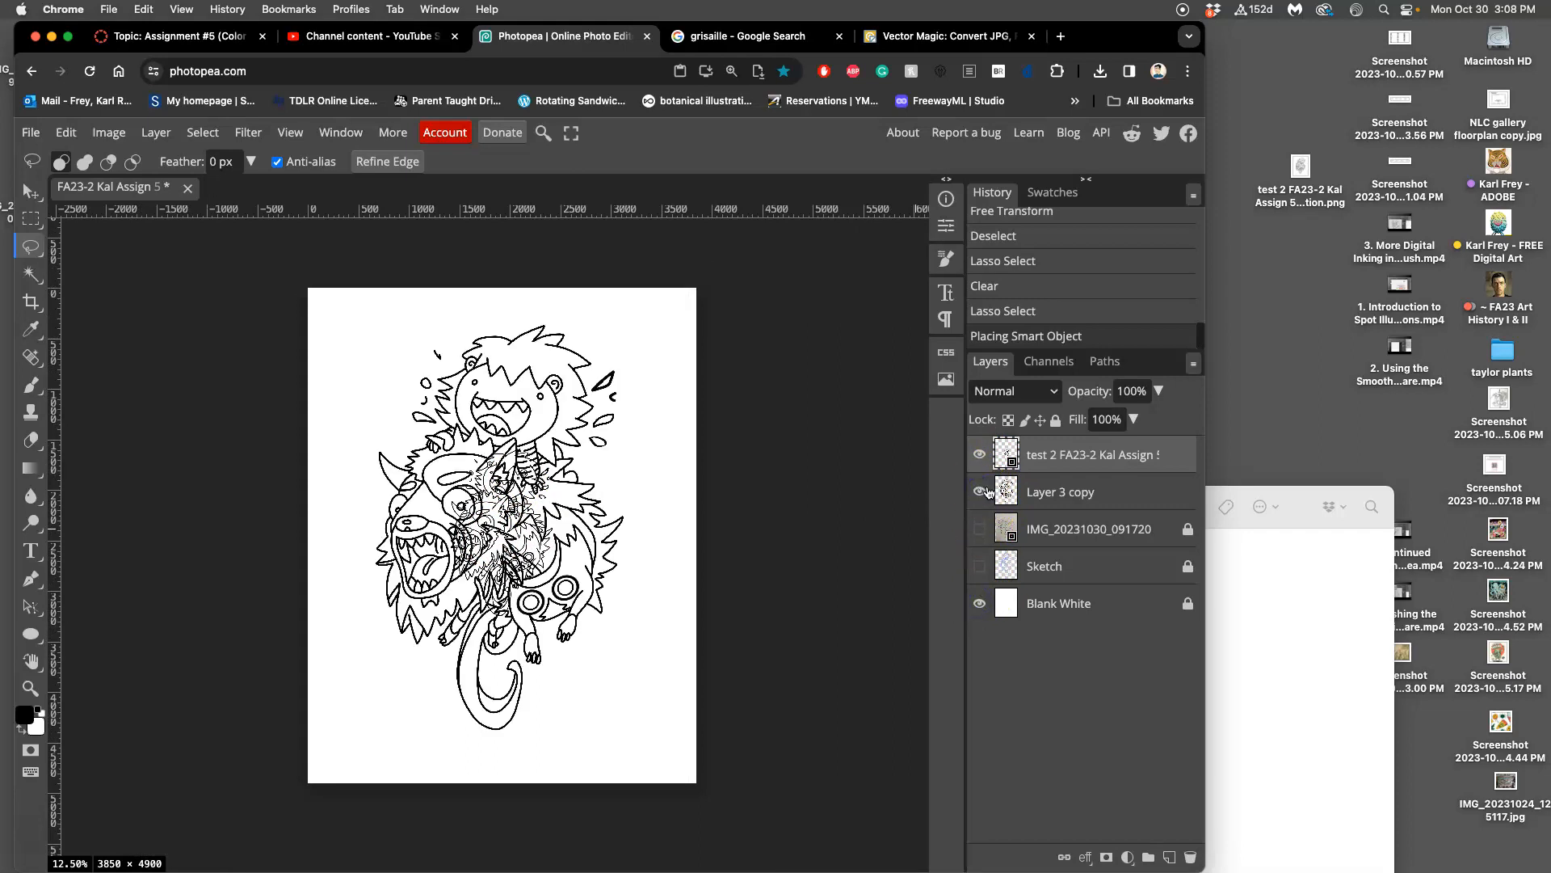
- Clear the selection and delete the placed test 2 layer from the Photopea document
key("alt+BackSpace")
left_click(1096, 459)
key("BackSpace")
left_click(229, 283)
left_click(647, 526)
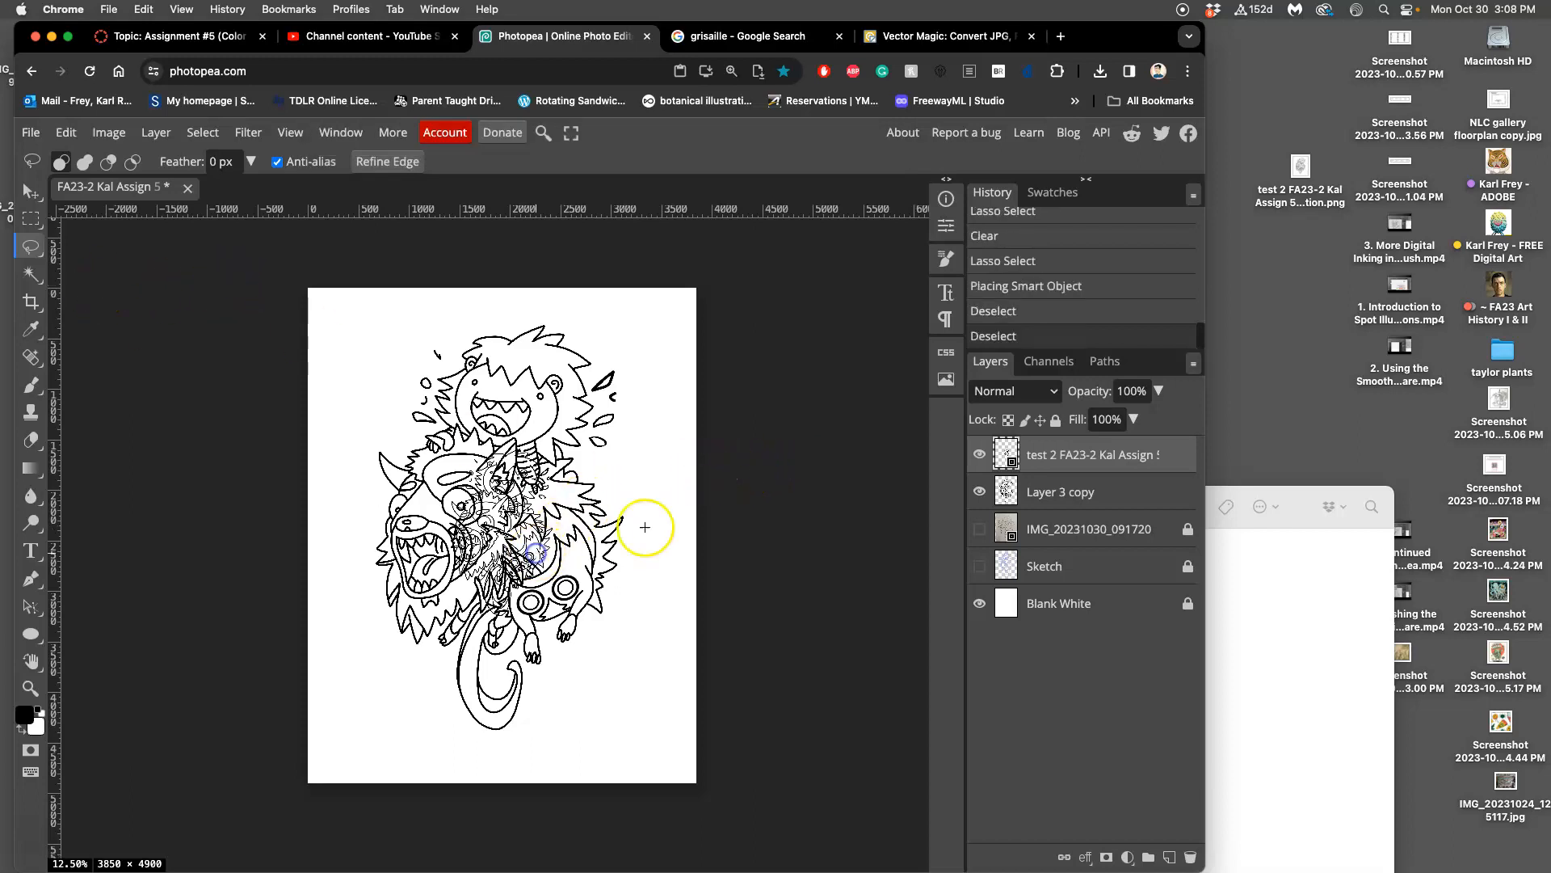
left_click(763, 399)
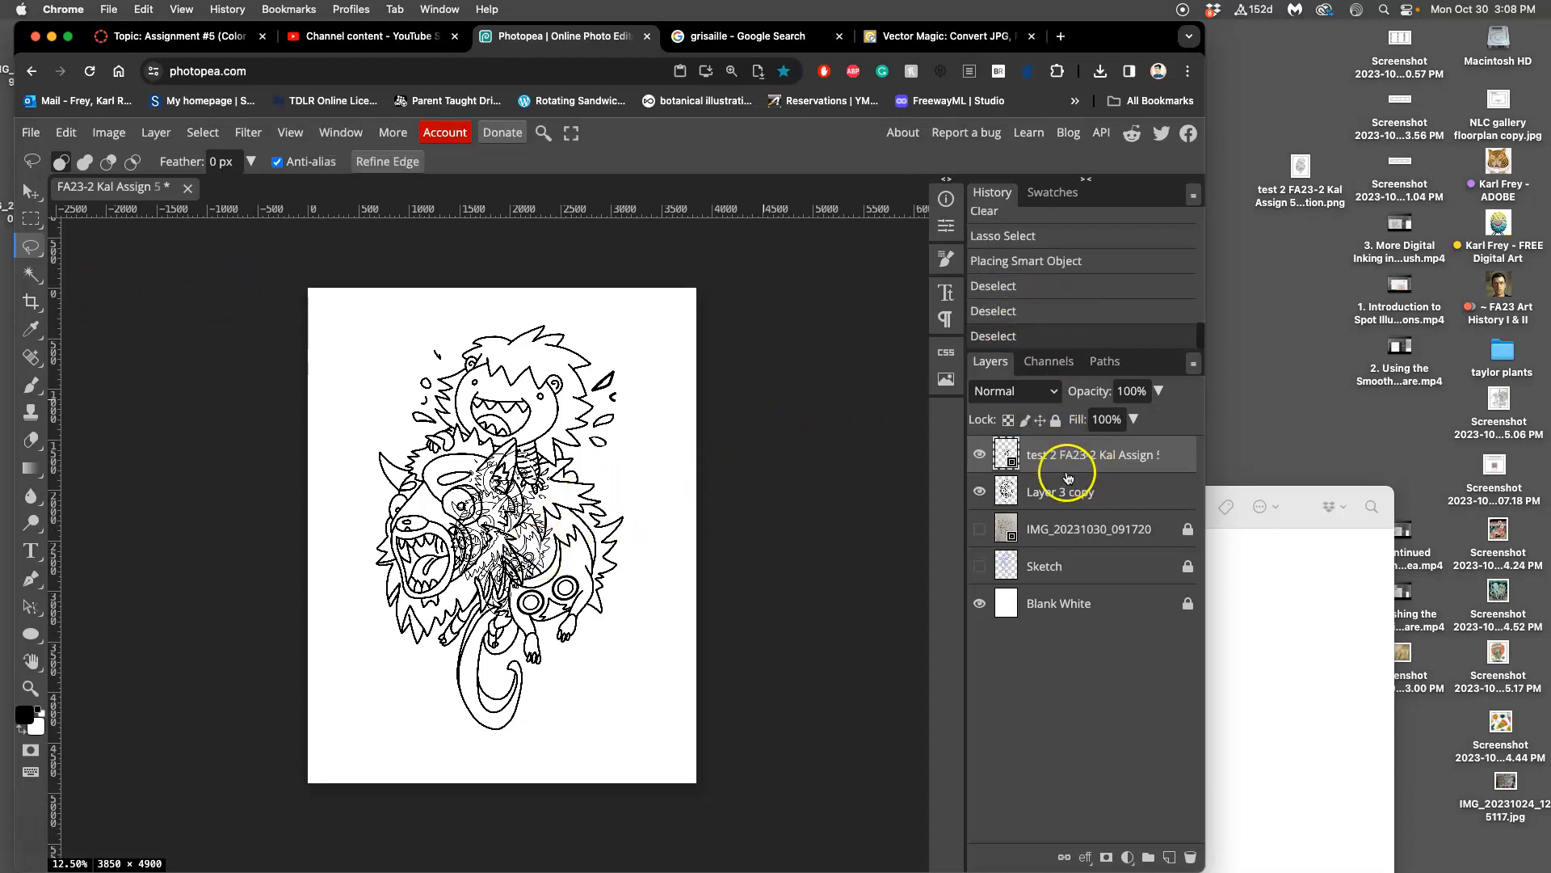
key("Delete")
- Reveal the desktop and check which applications can open the test 2 EPS
left_click(1268, 361)
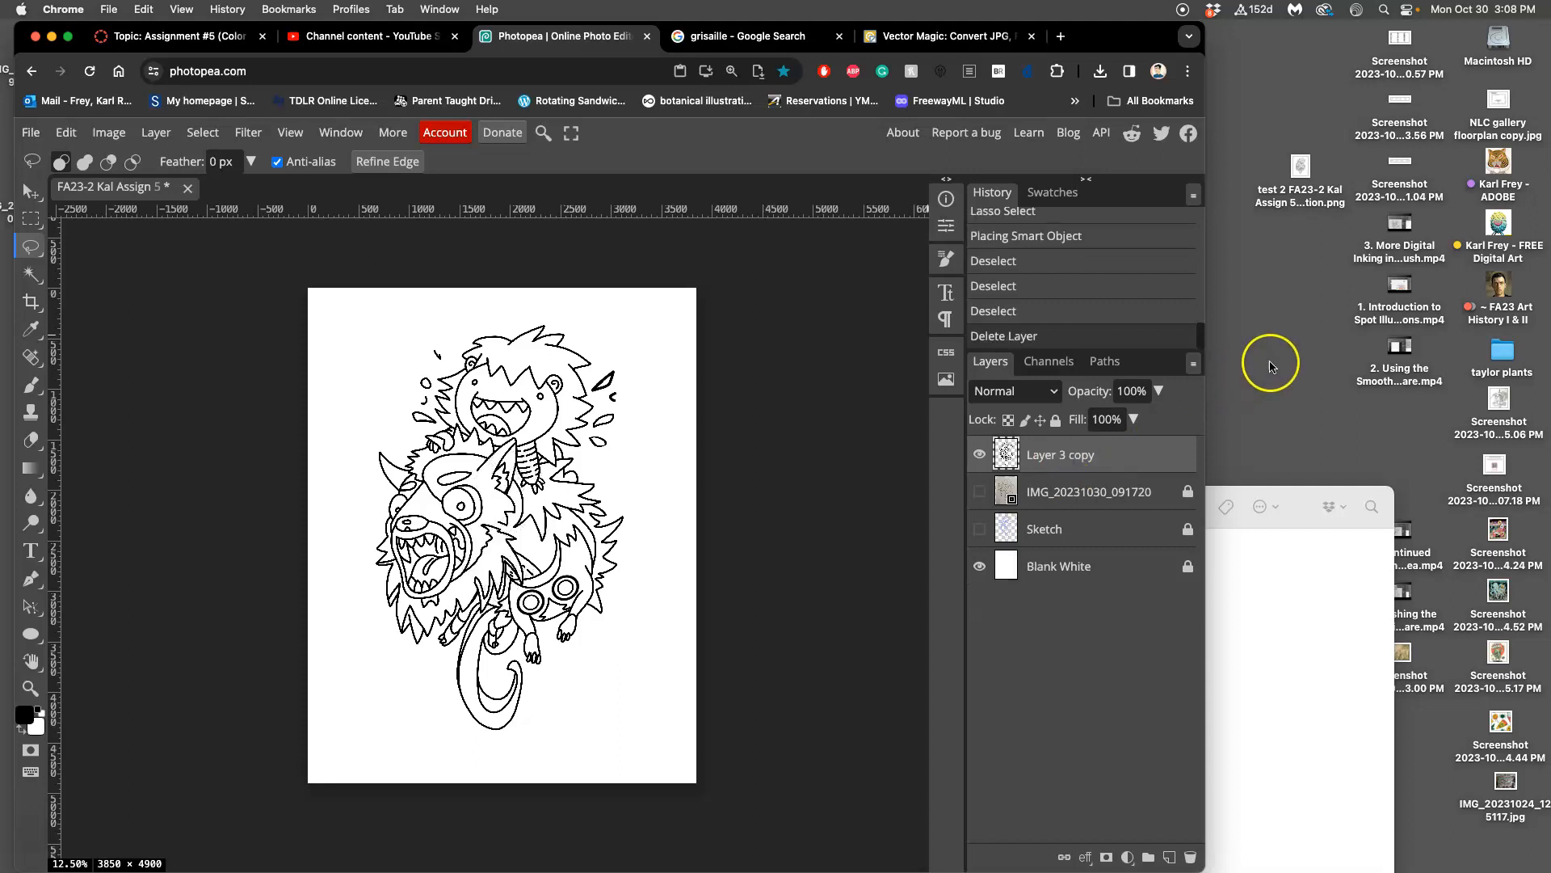
key("F11")
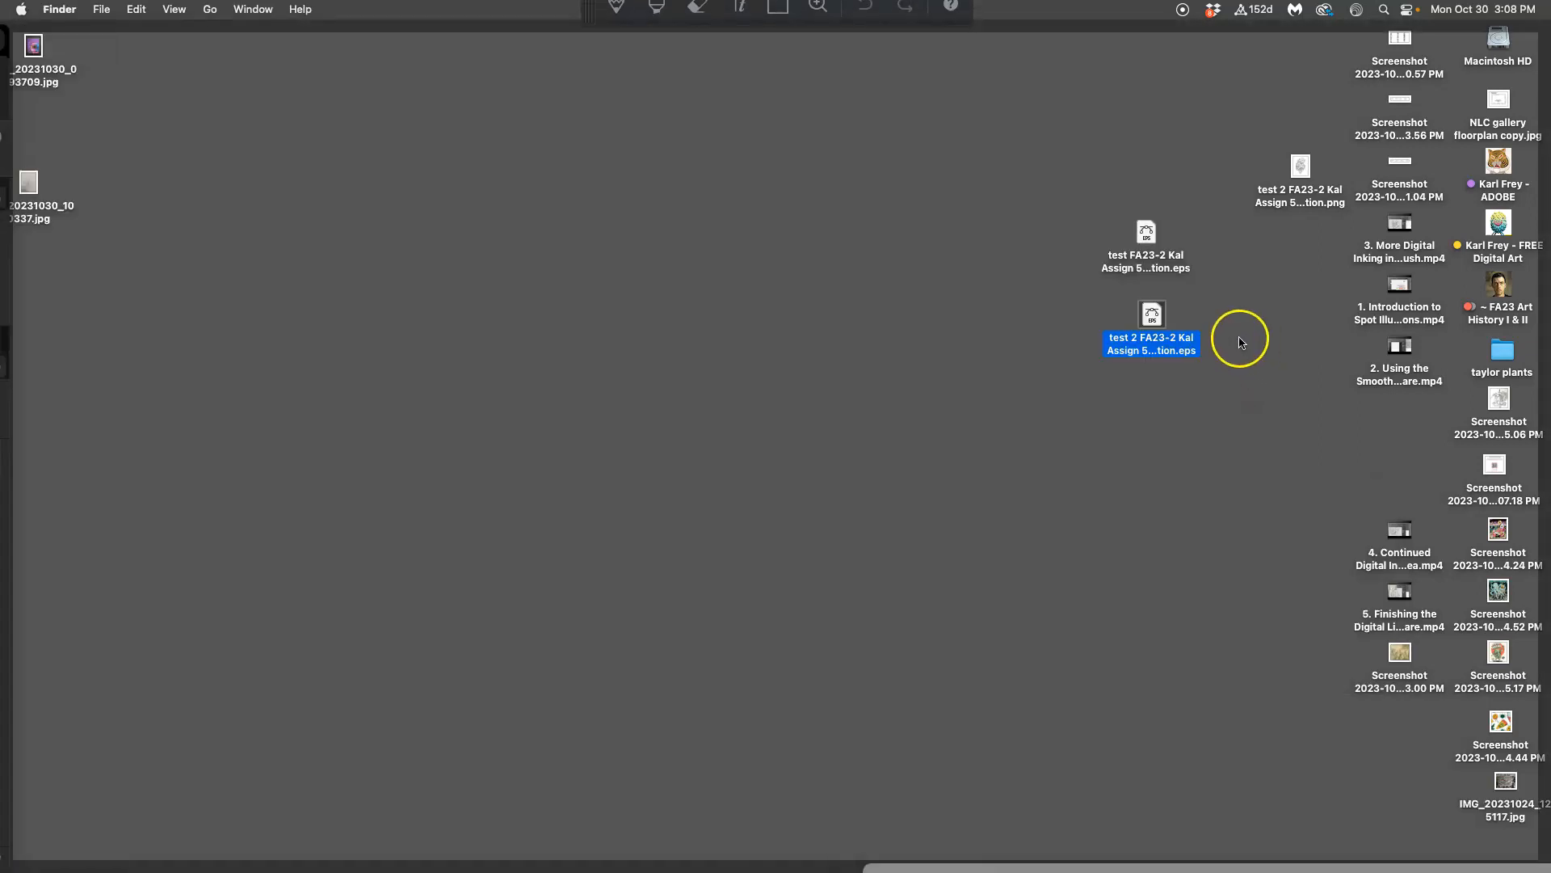
right_click(1160, 327)
mouse_move(1180, 348)
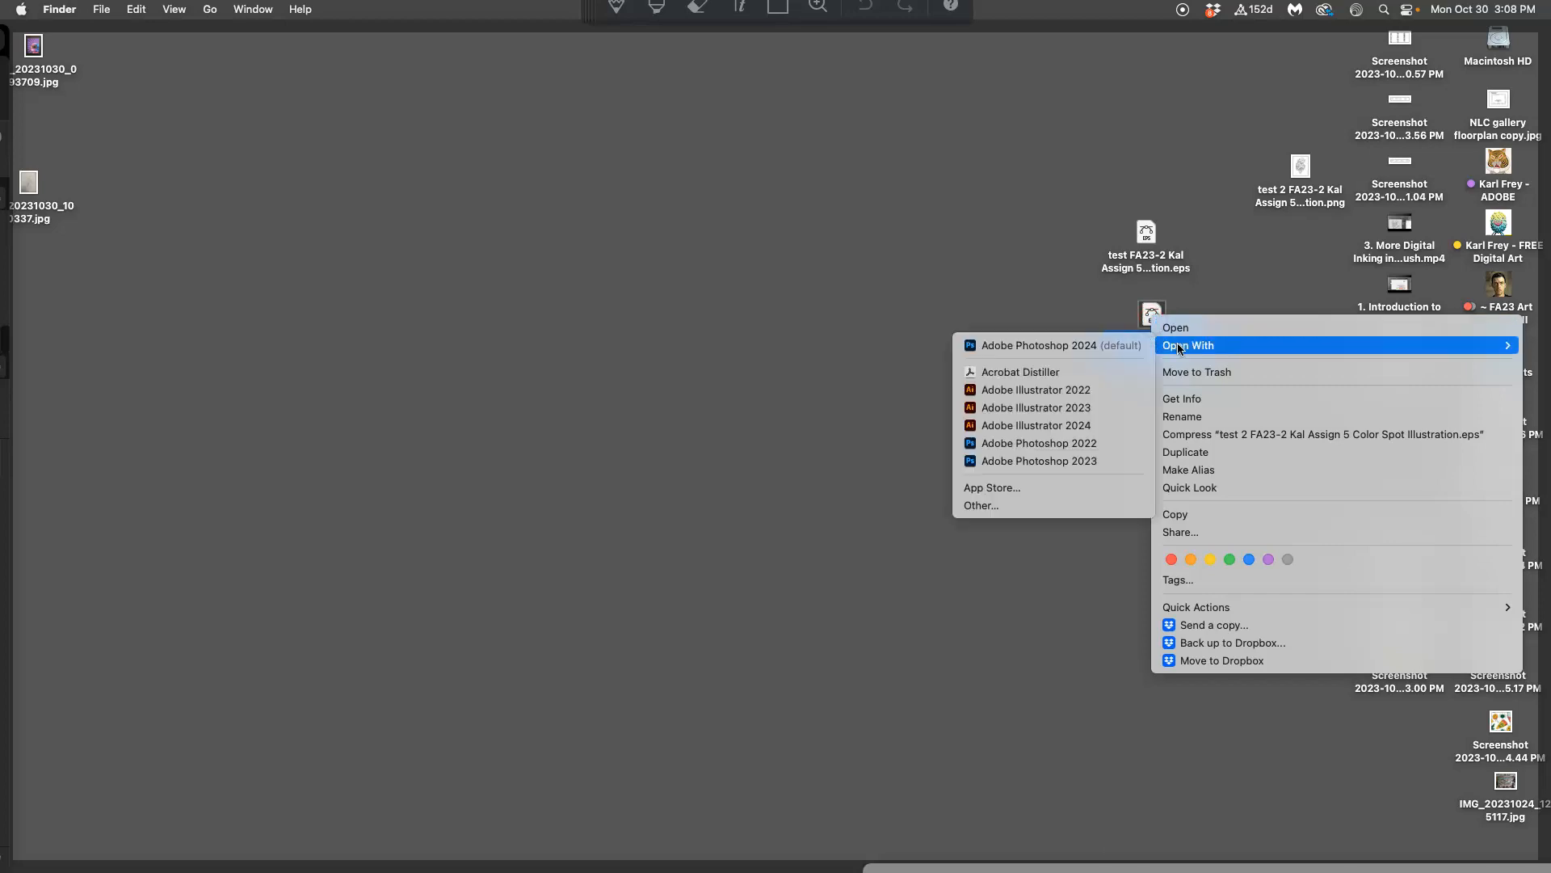
left_click(909, 301)
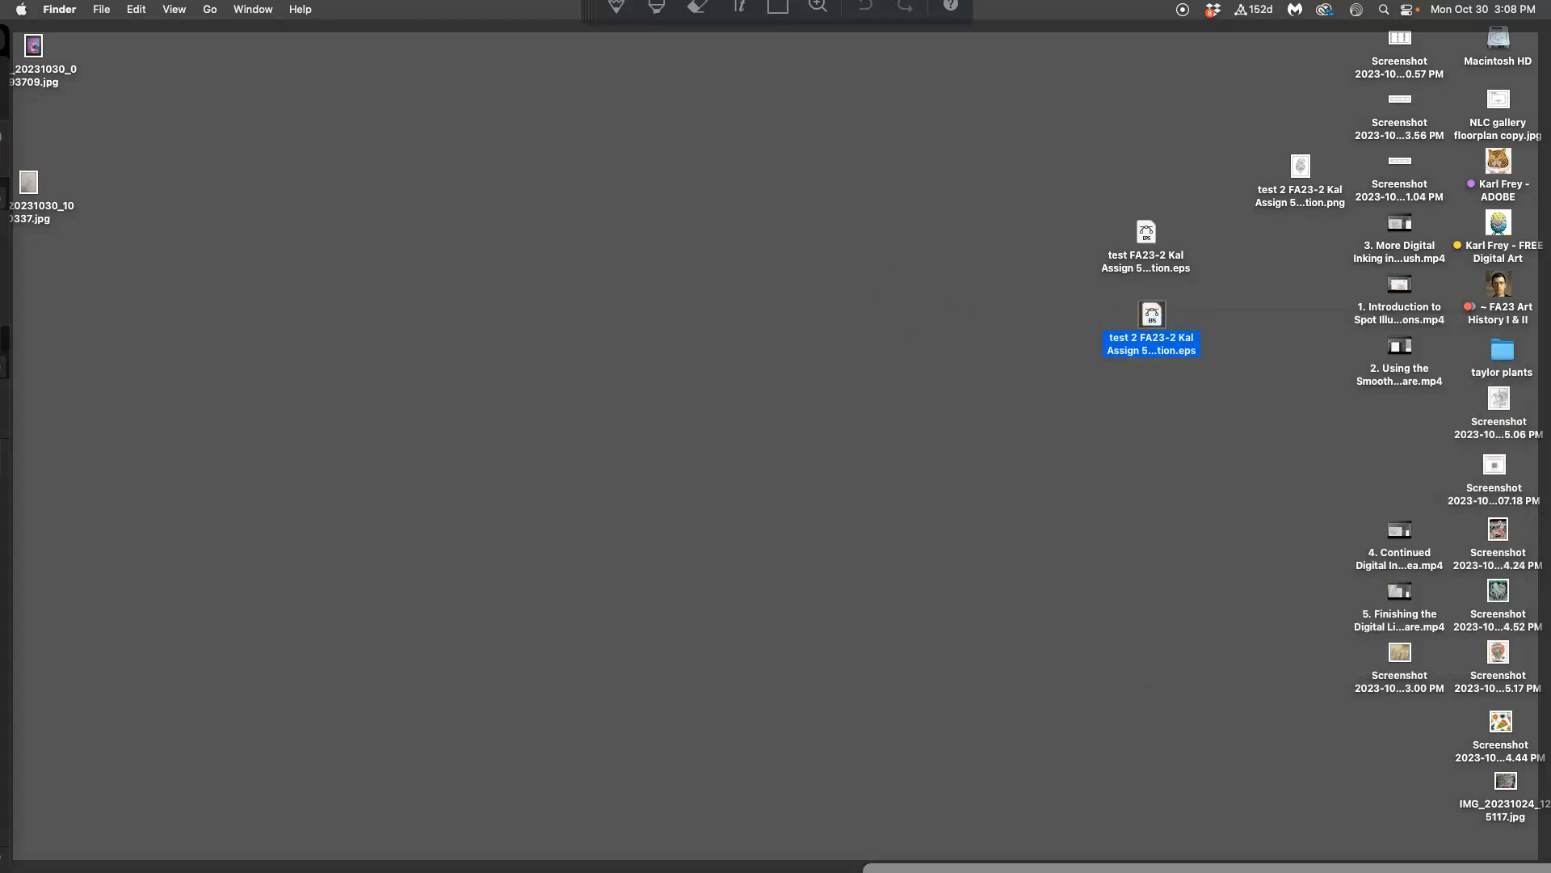
- Switch to Illustrator and reopen the test 2 EPS from its recent files
left_click(25, 258)
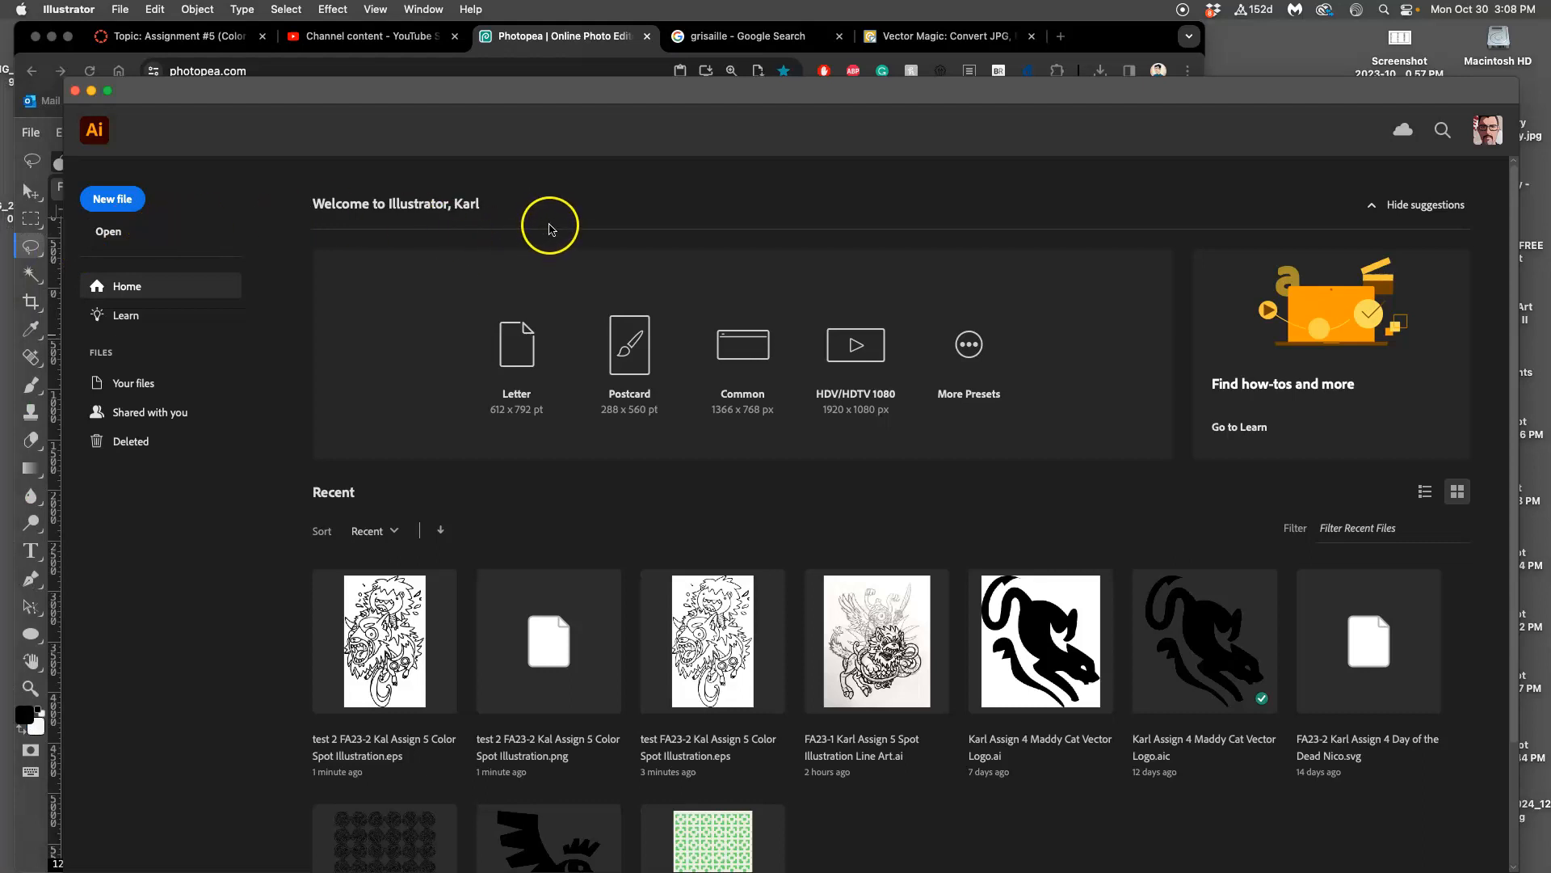
left_click_drag(424, 101, 455, 90)
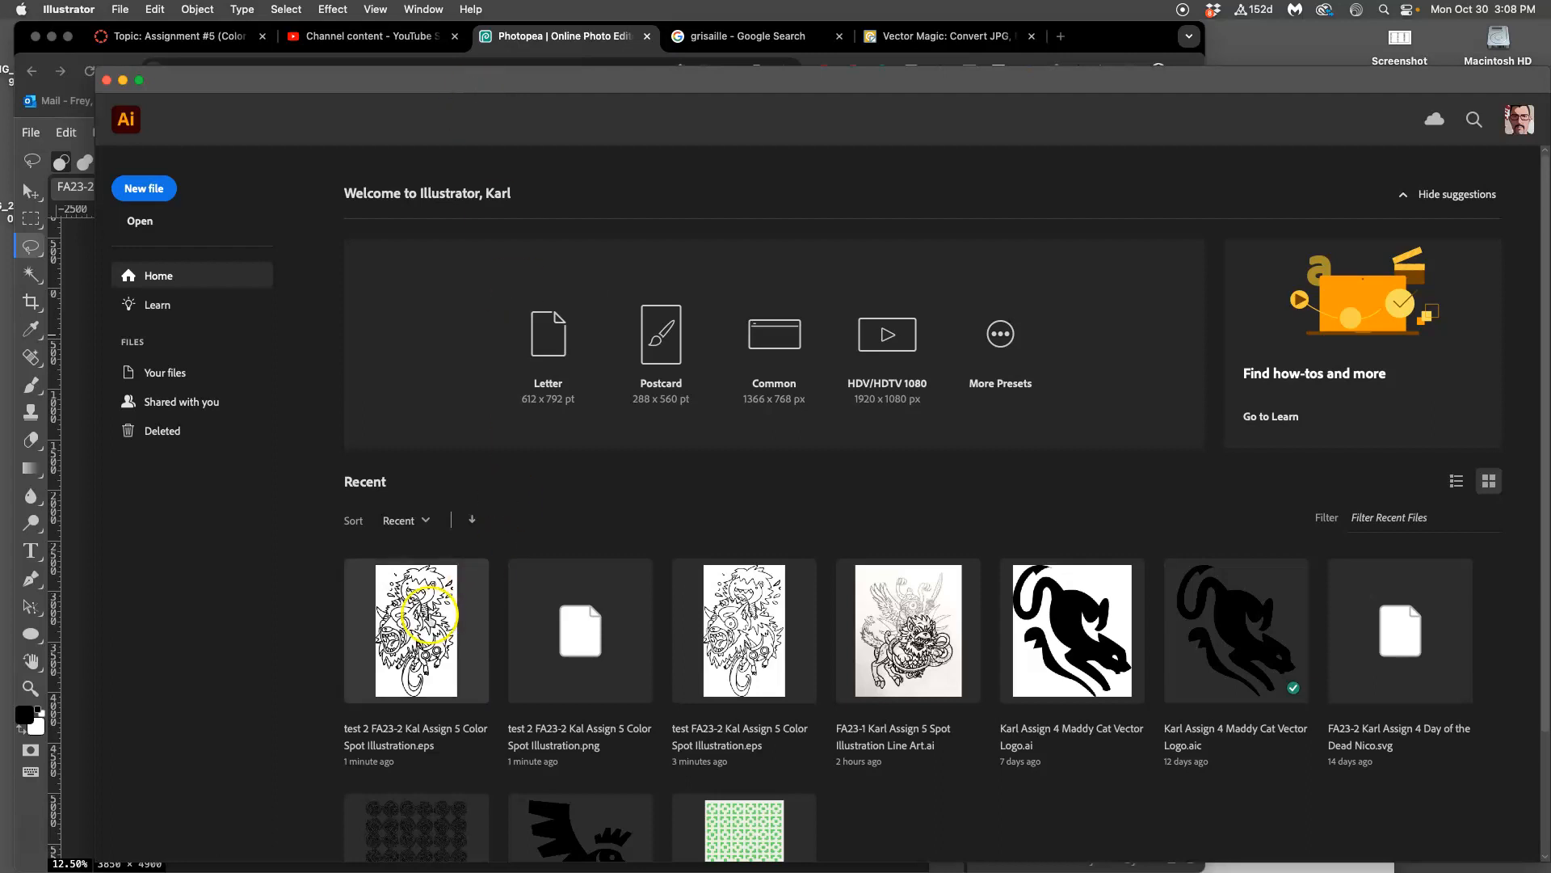
left_click(428, 612)
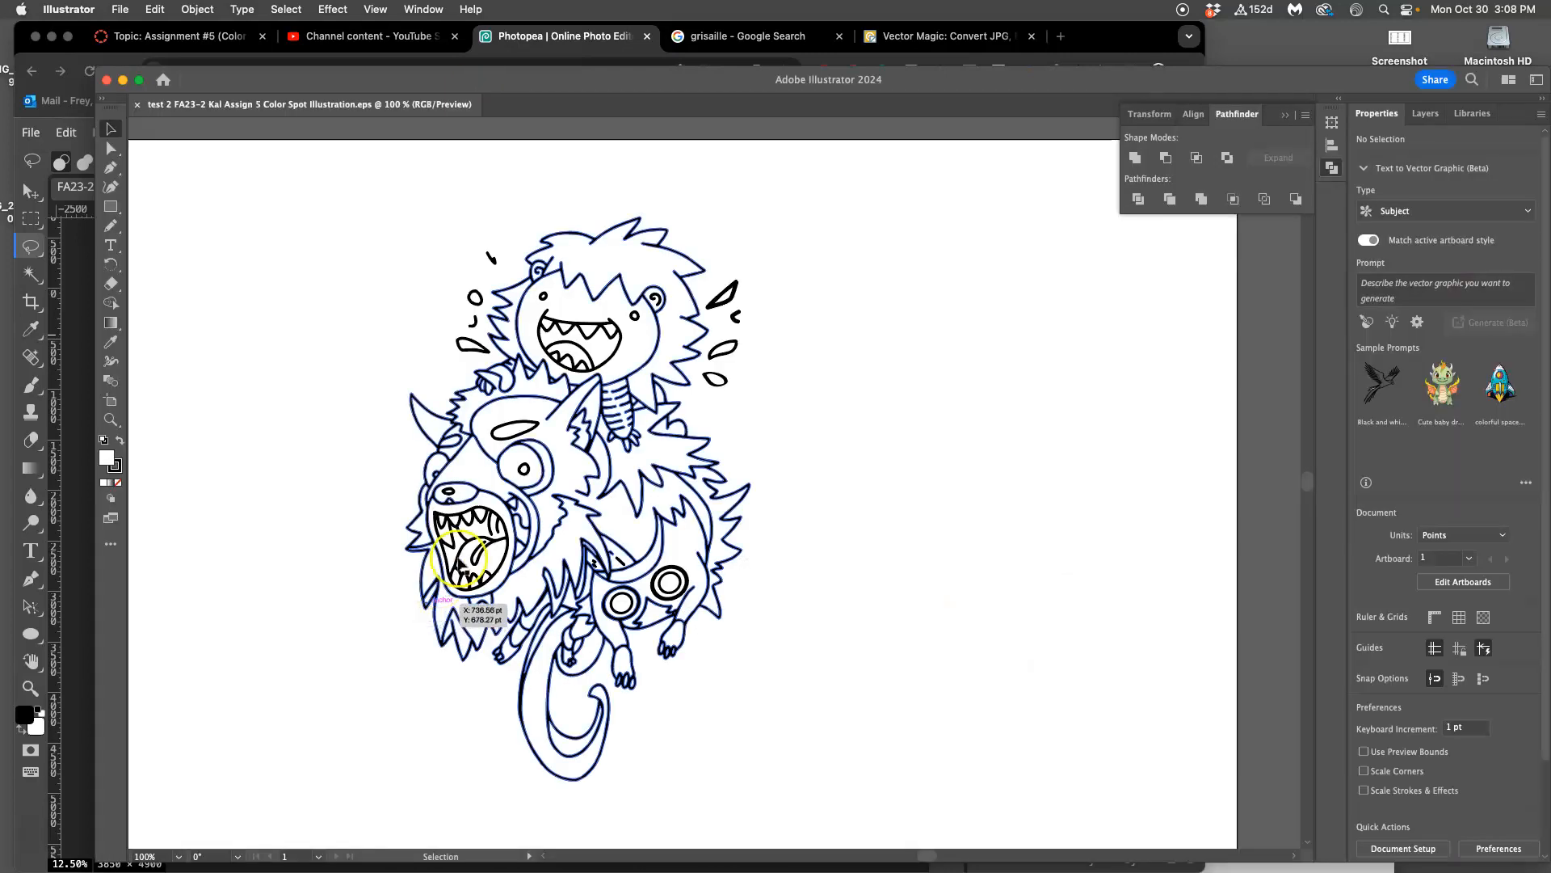
- Save the test 2 document on the computer's Desktop as an SVG file with the SVG 1.1 profile and embedded images
left_click(121, 10)
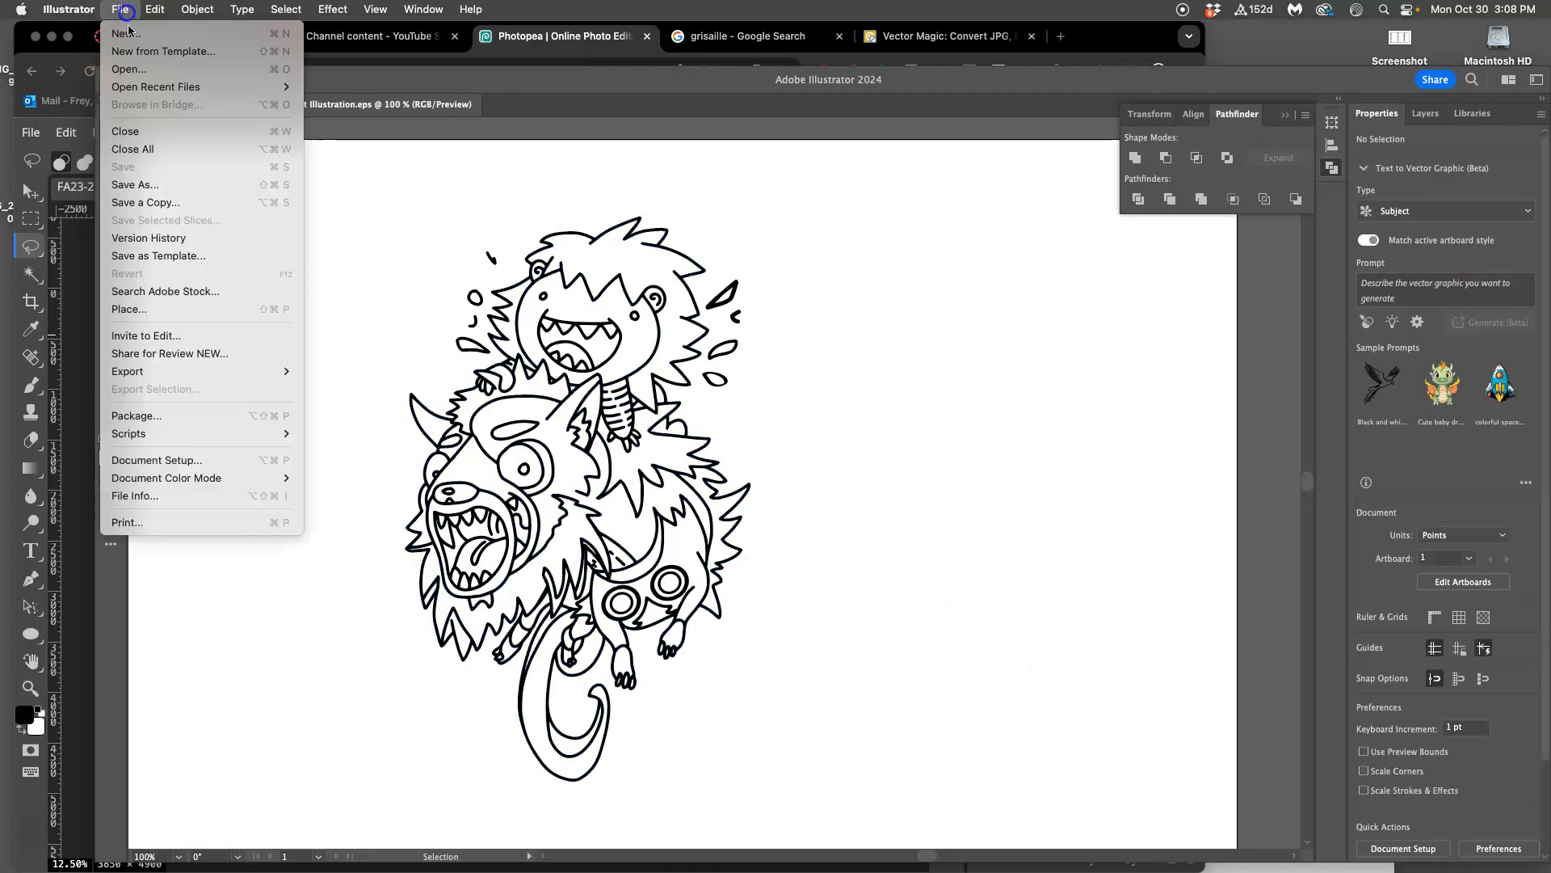
left_click(148, 185)
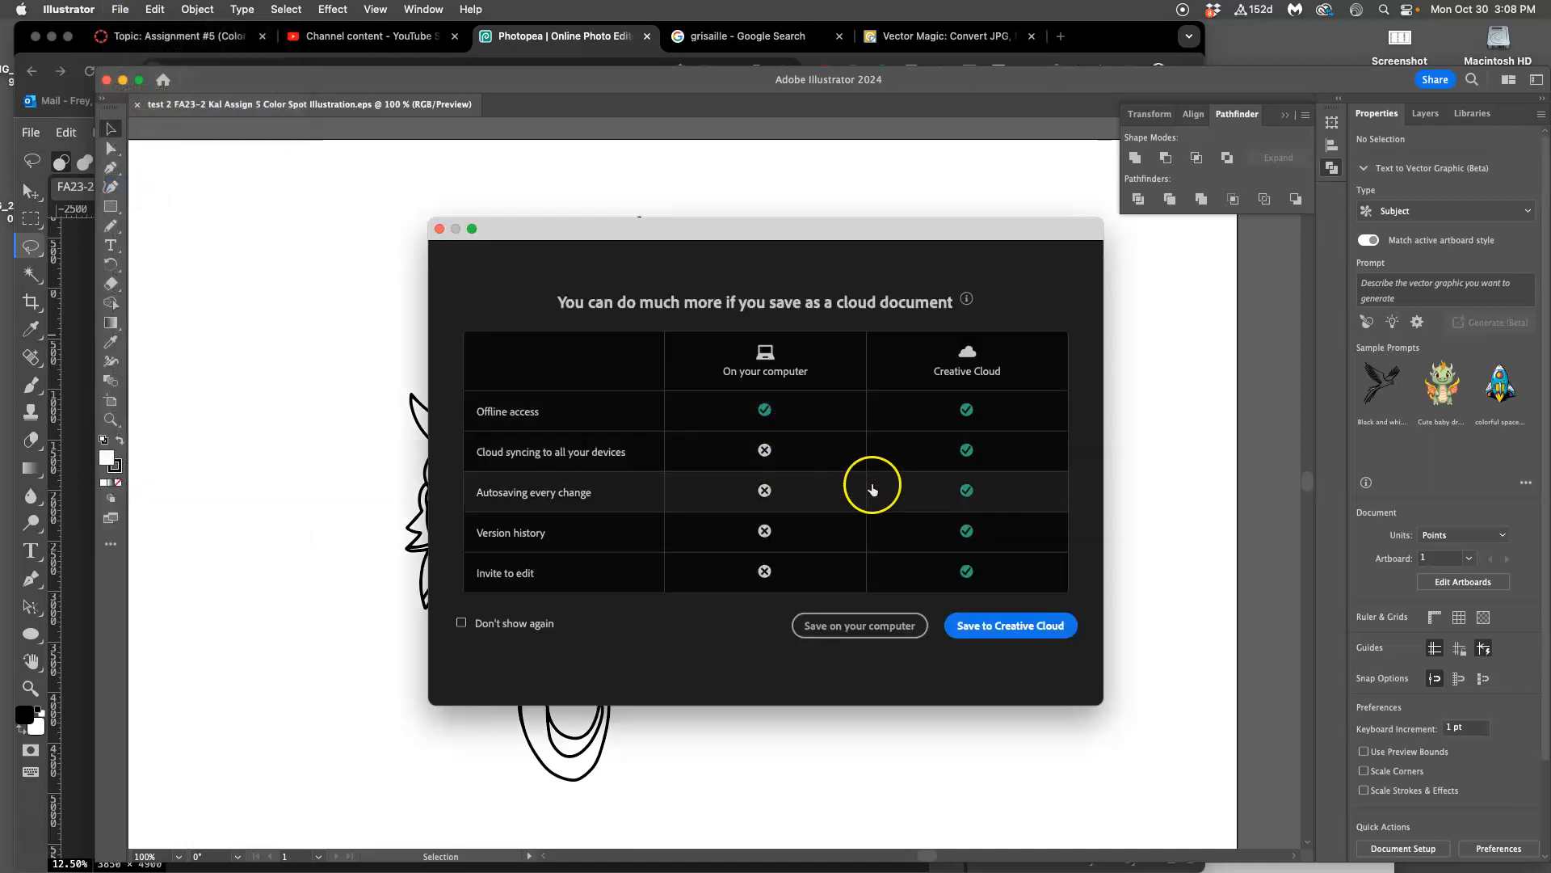
left_click(849, 722)
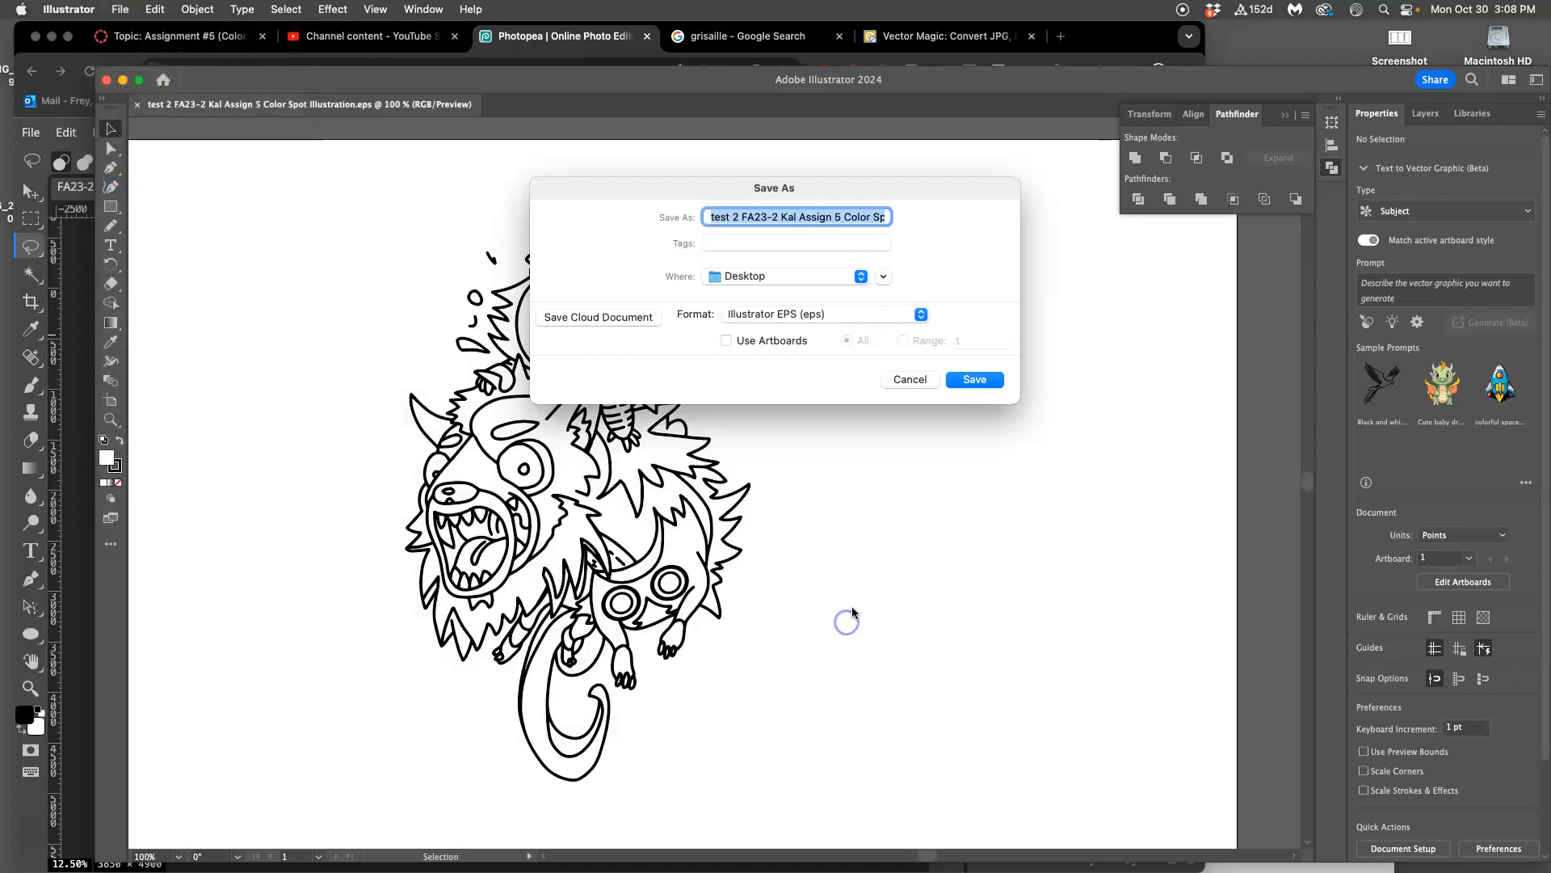
left_click(796, 314)
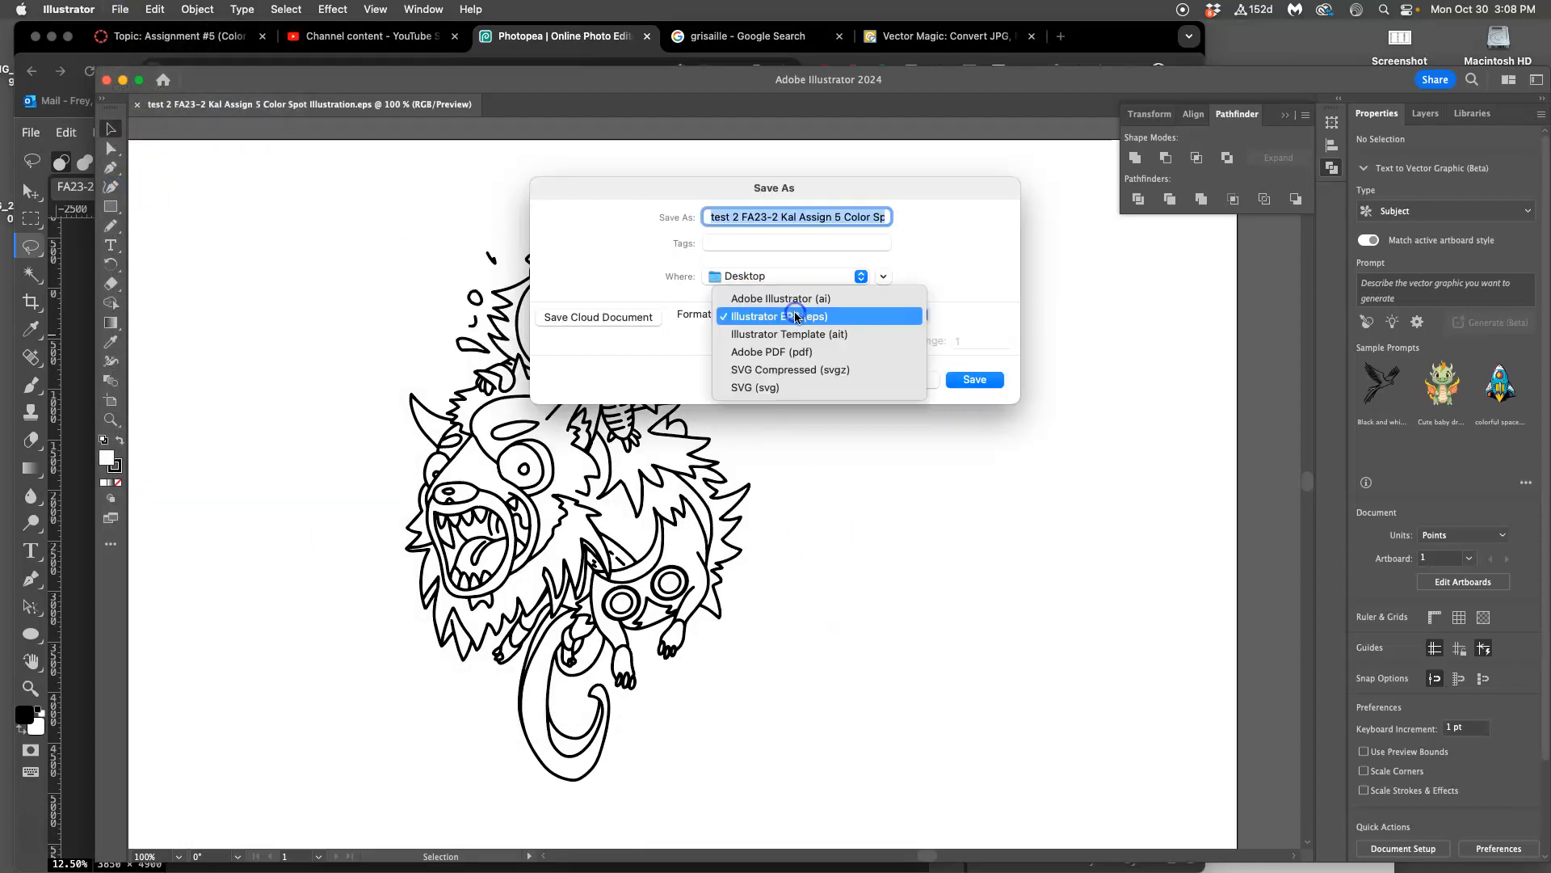
left_click(757, 388)
left_click(975, 378)
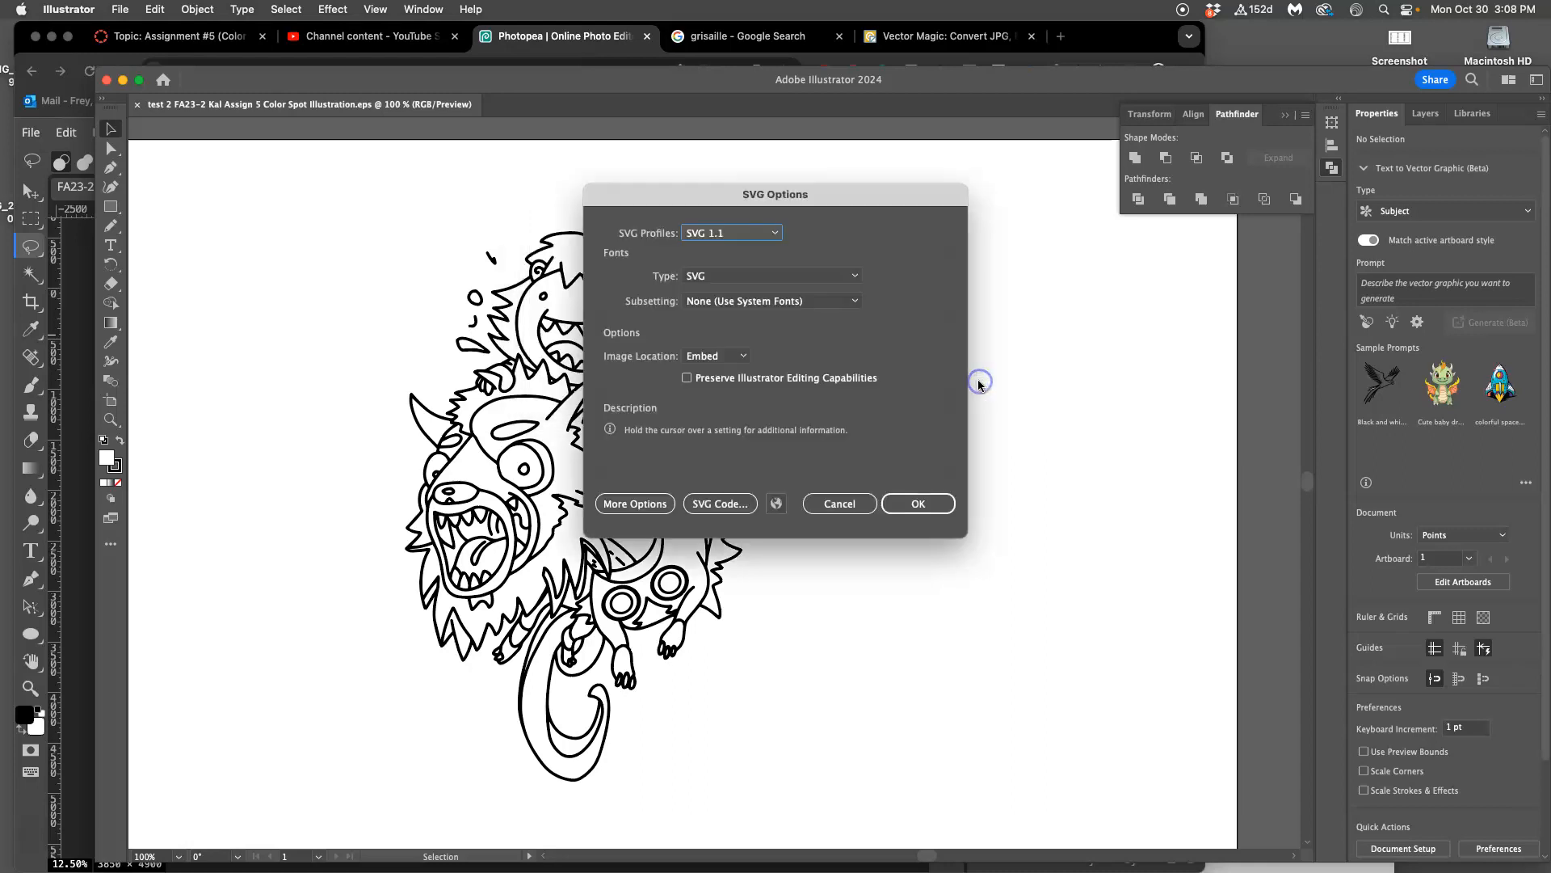
left_click(920, 504)
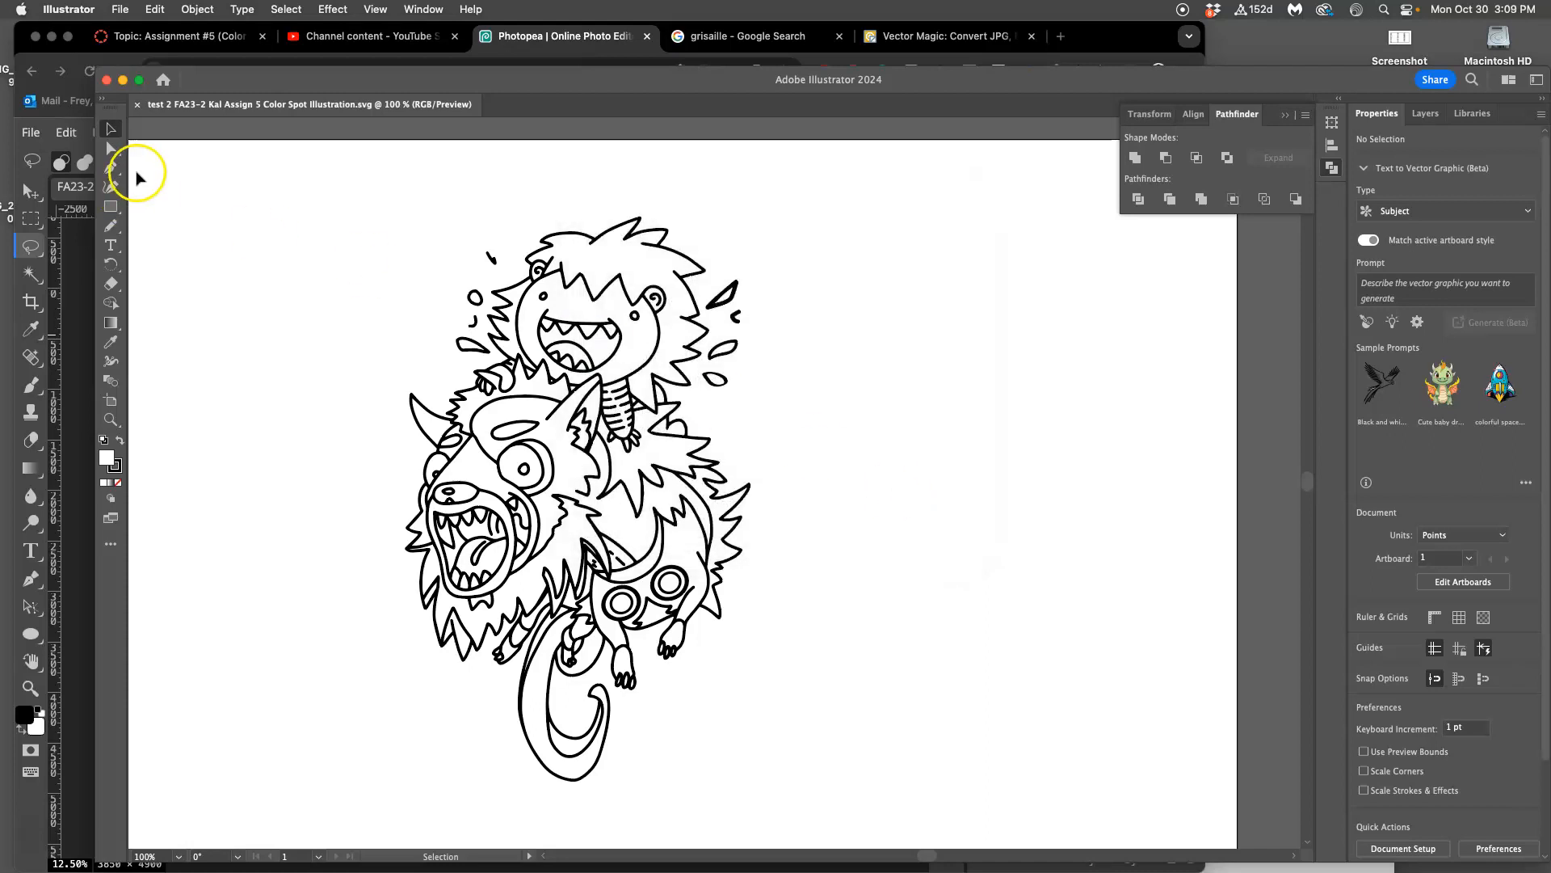
- Minimize Illustrator, then move the test 2 SVG beside the EPS files on the Desktop and tag it purple
left_click(123, 80)
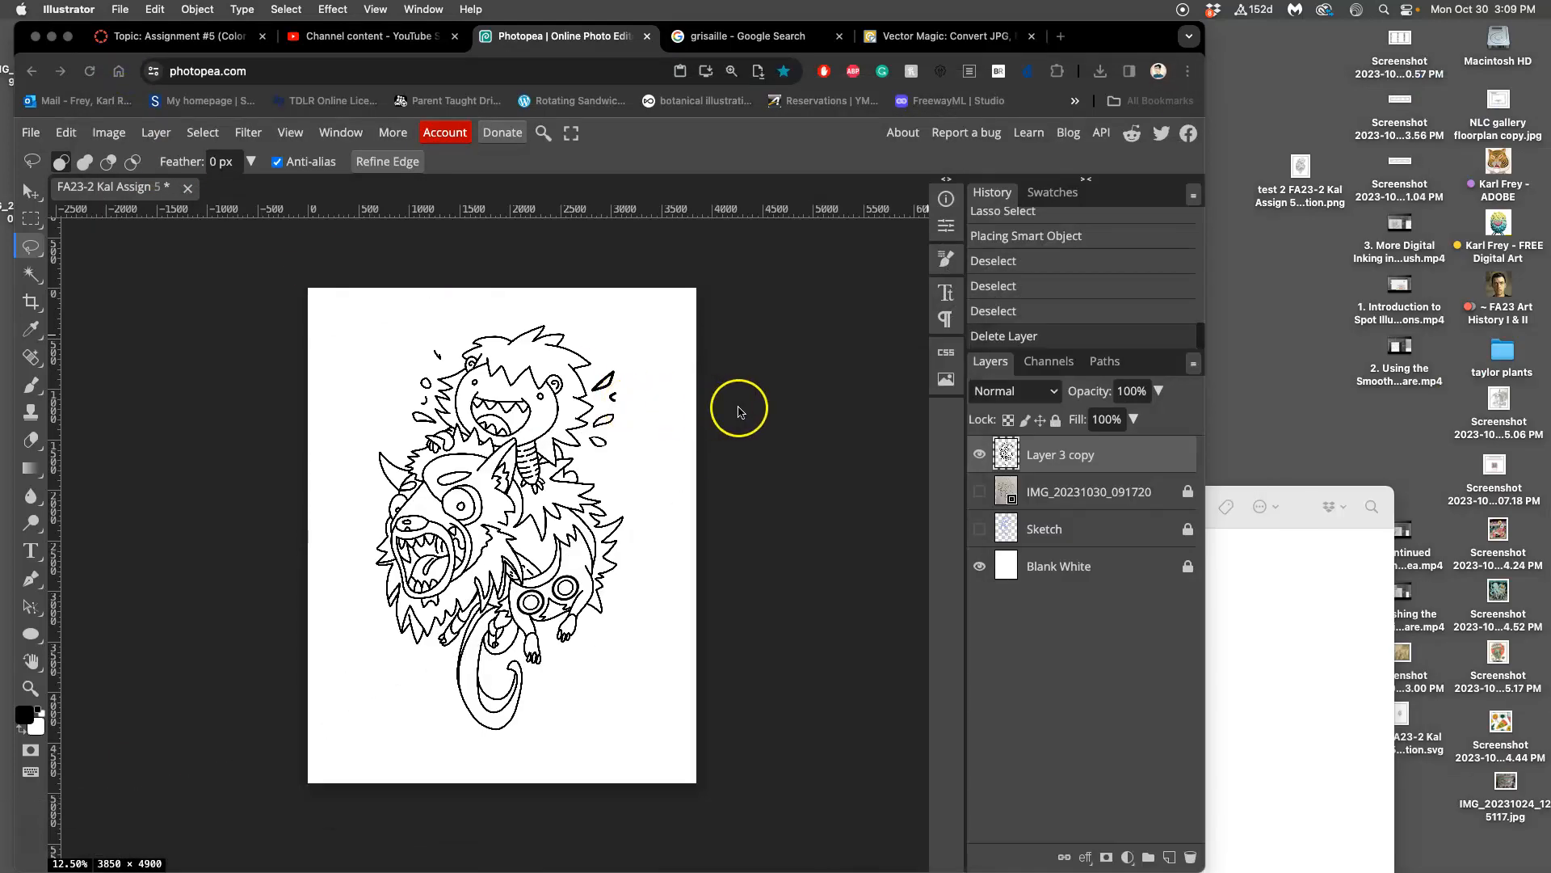
left_click(739, 411)
key("F11")
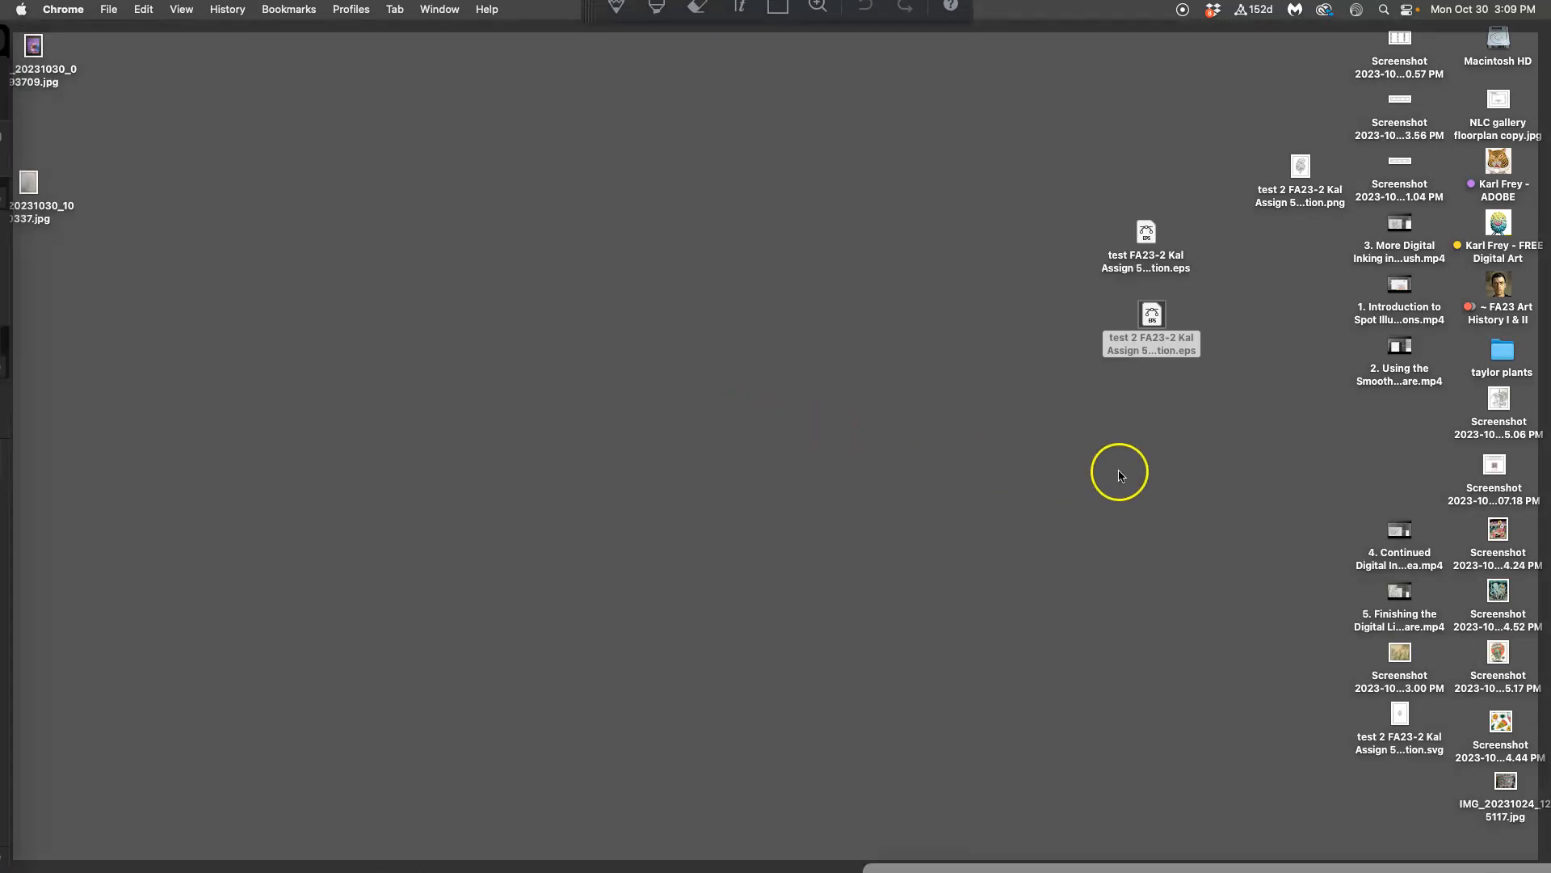
left_click(1178, 500)
left_click_drag(1401, 716, 1180, 403)
right_click(1180, 403)
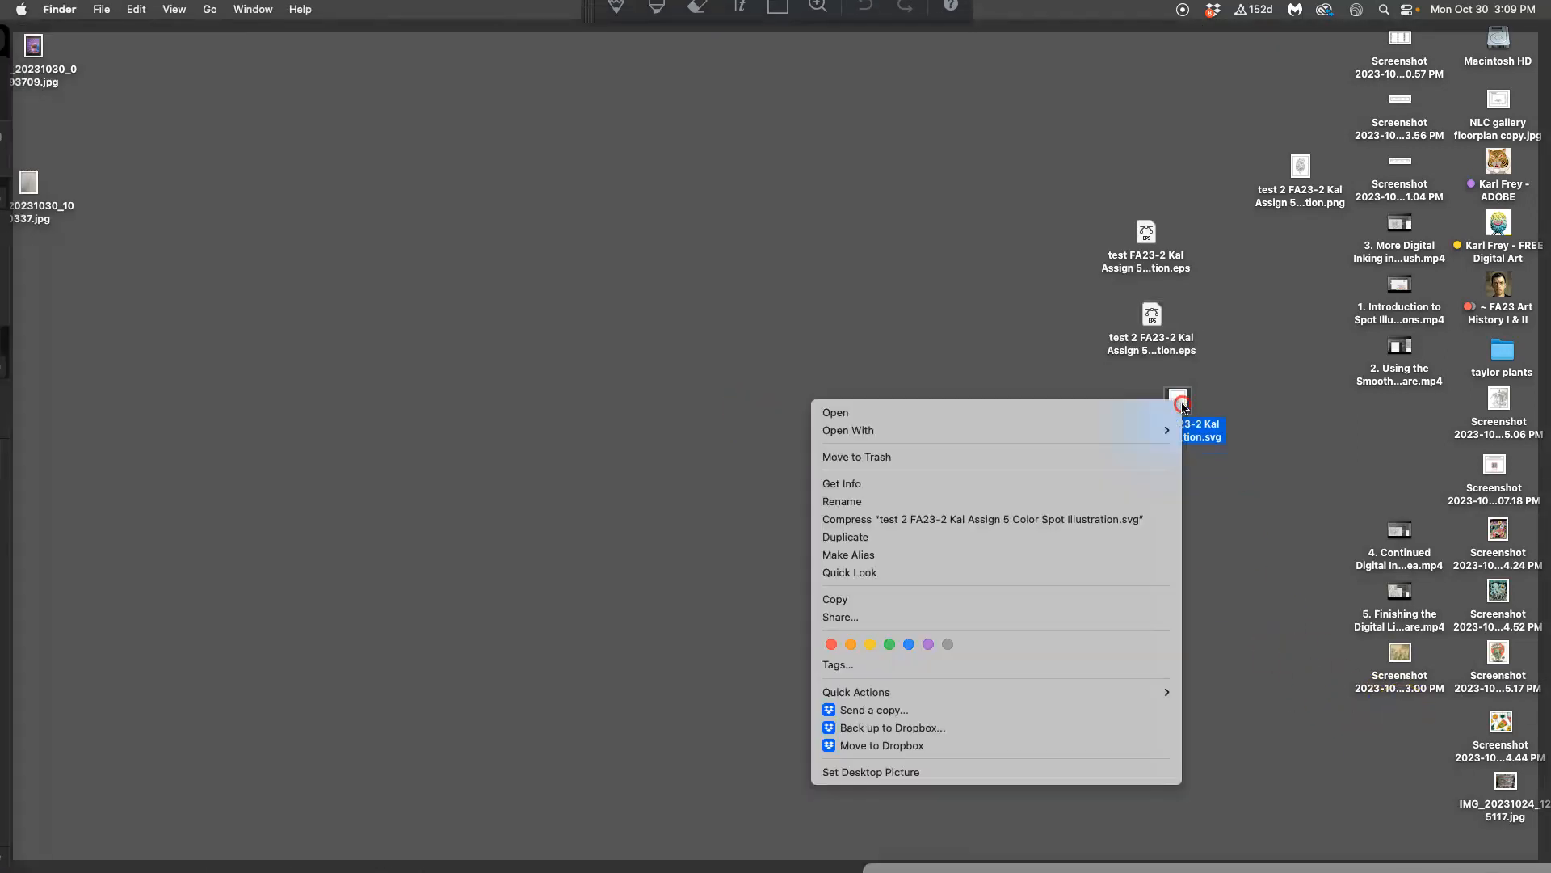
left_click(926, 643)
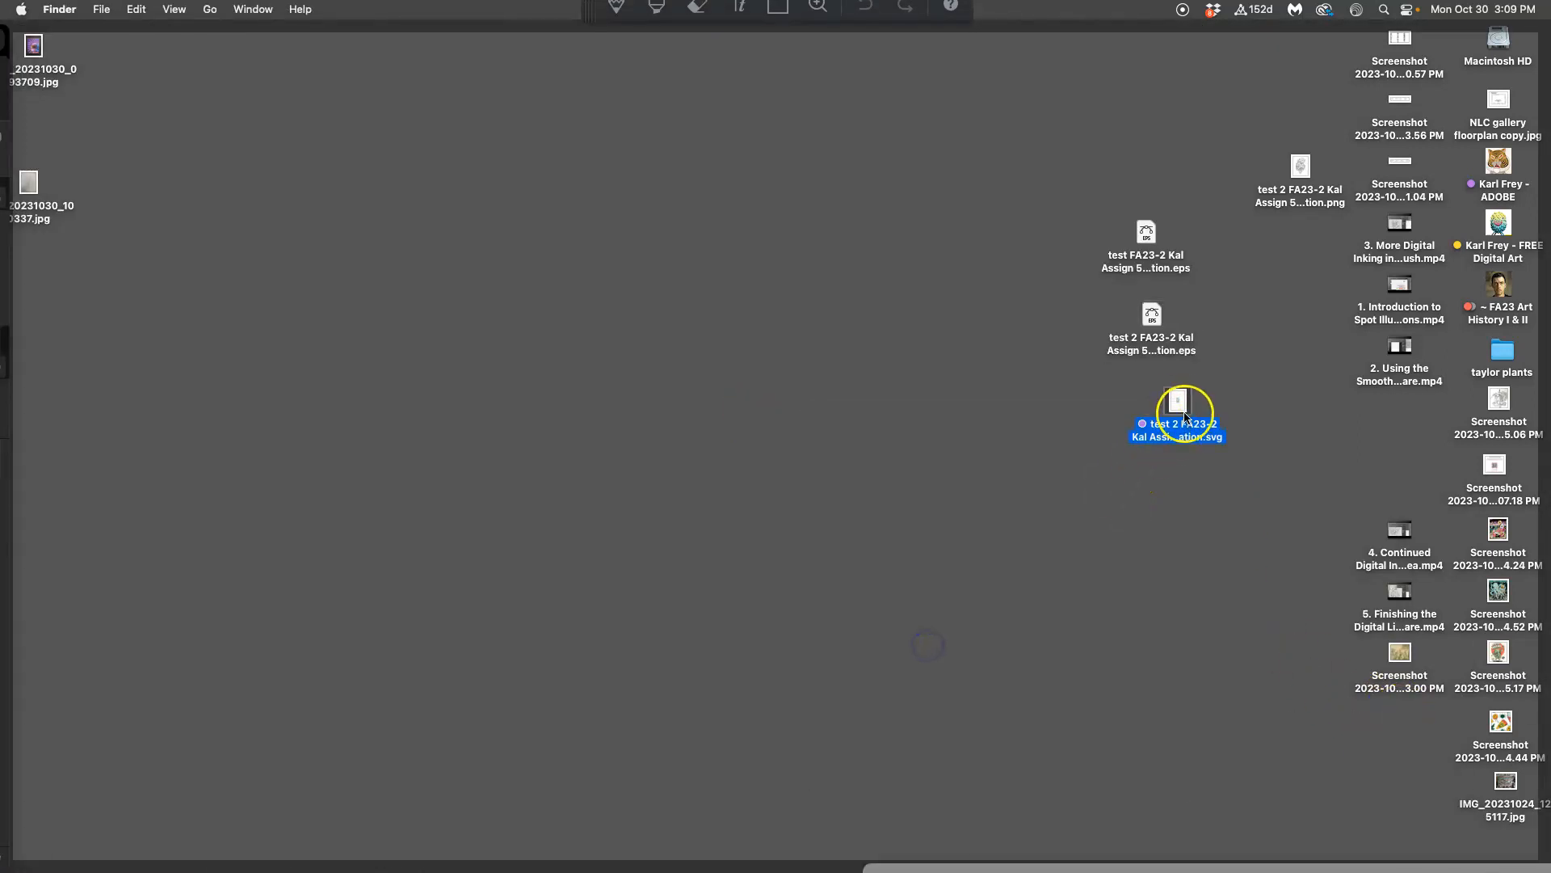
- Place the test 2 SVG into the Photopea document and scale it to 486.22% to align with the existing line art
key("F11")
left_click_drag(1184, 406, 571, 540)
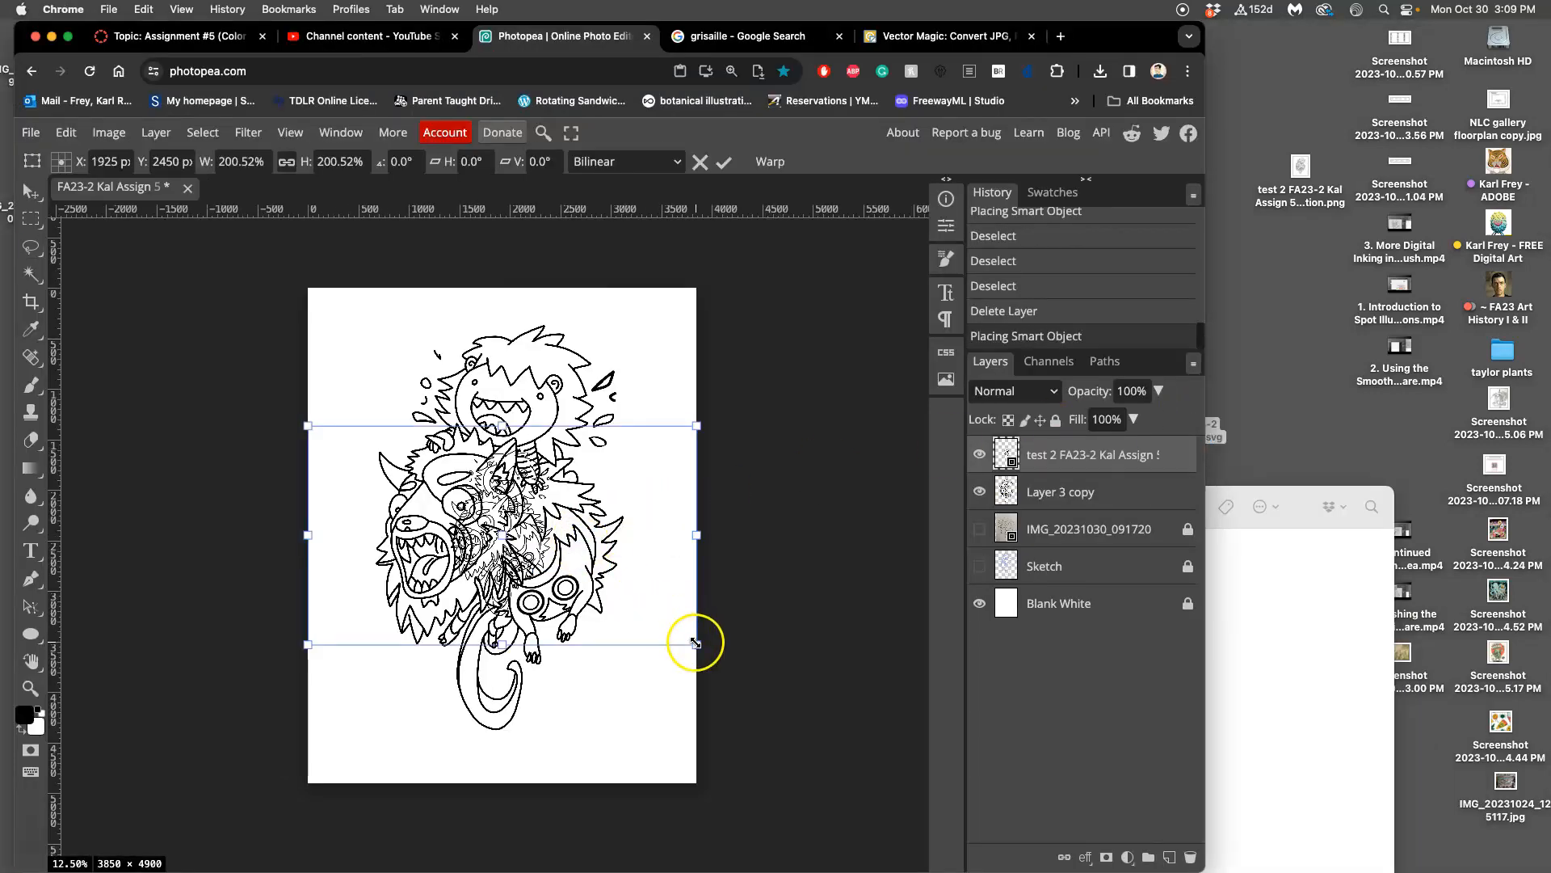
left_click_drag(695, 642, 924, 827)
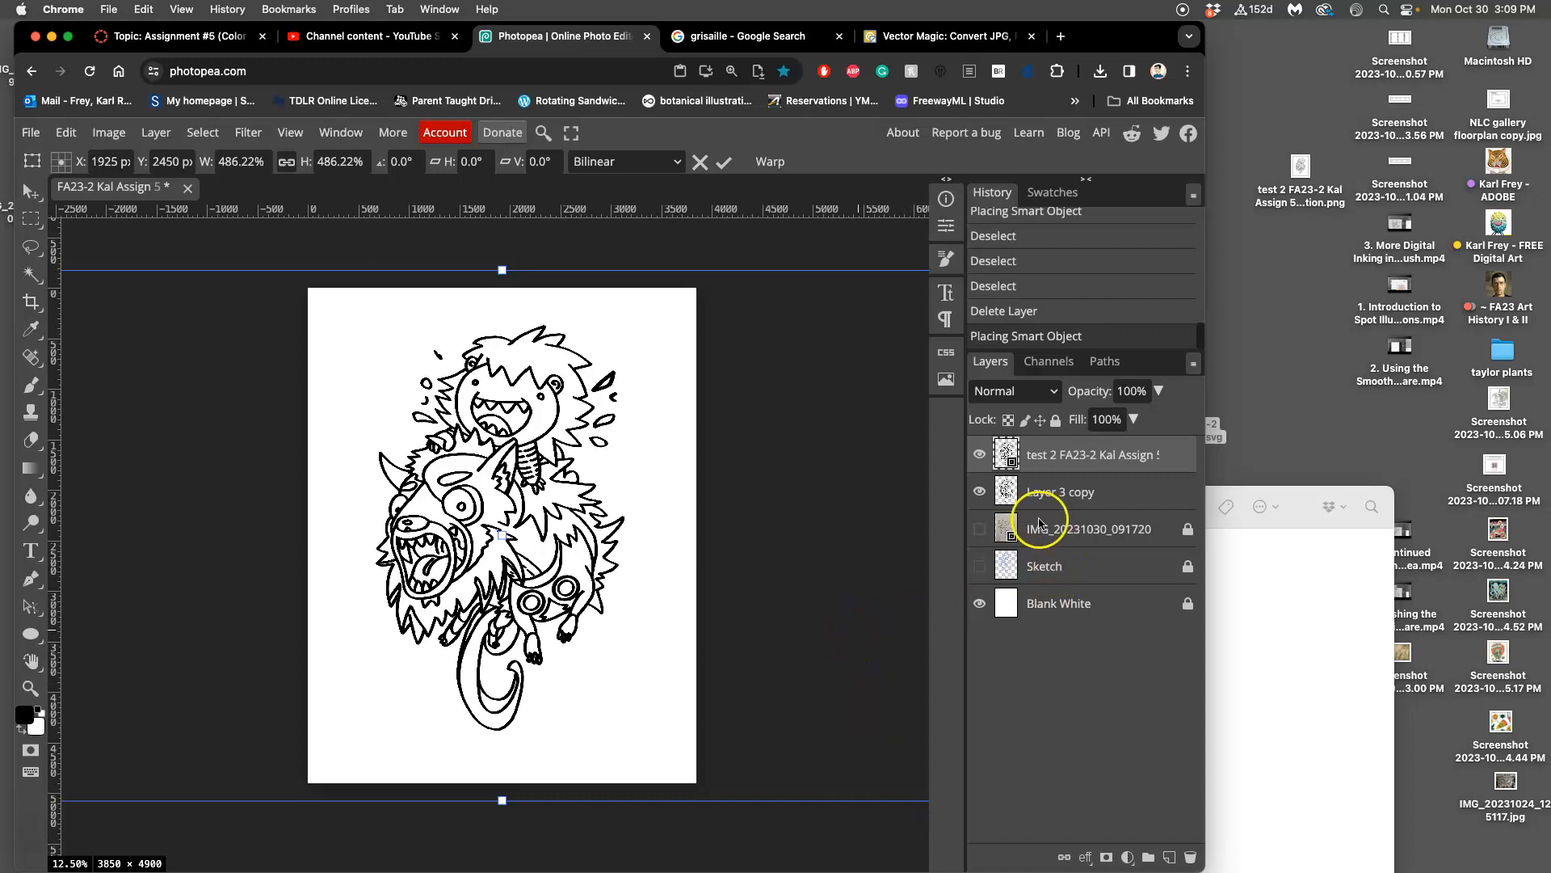
key("l")
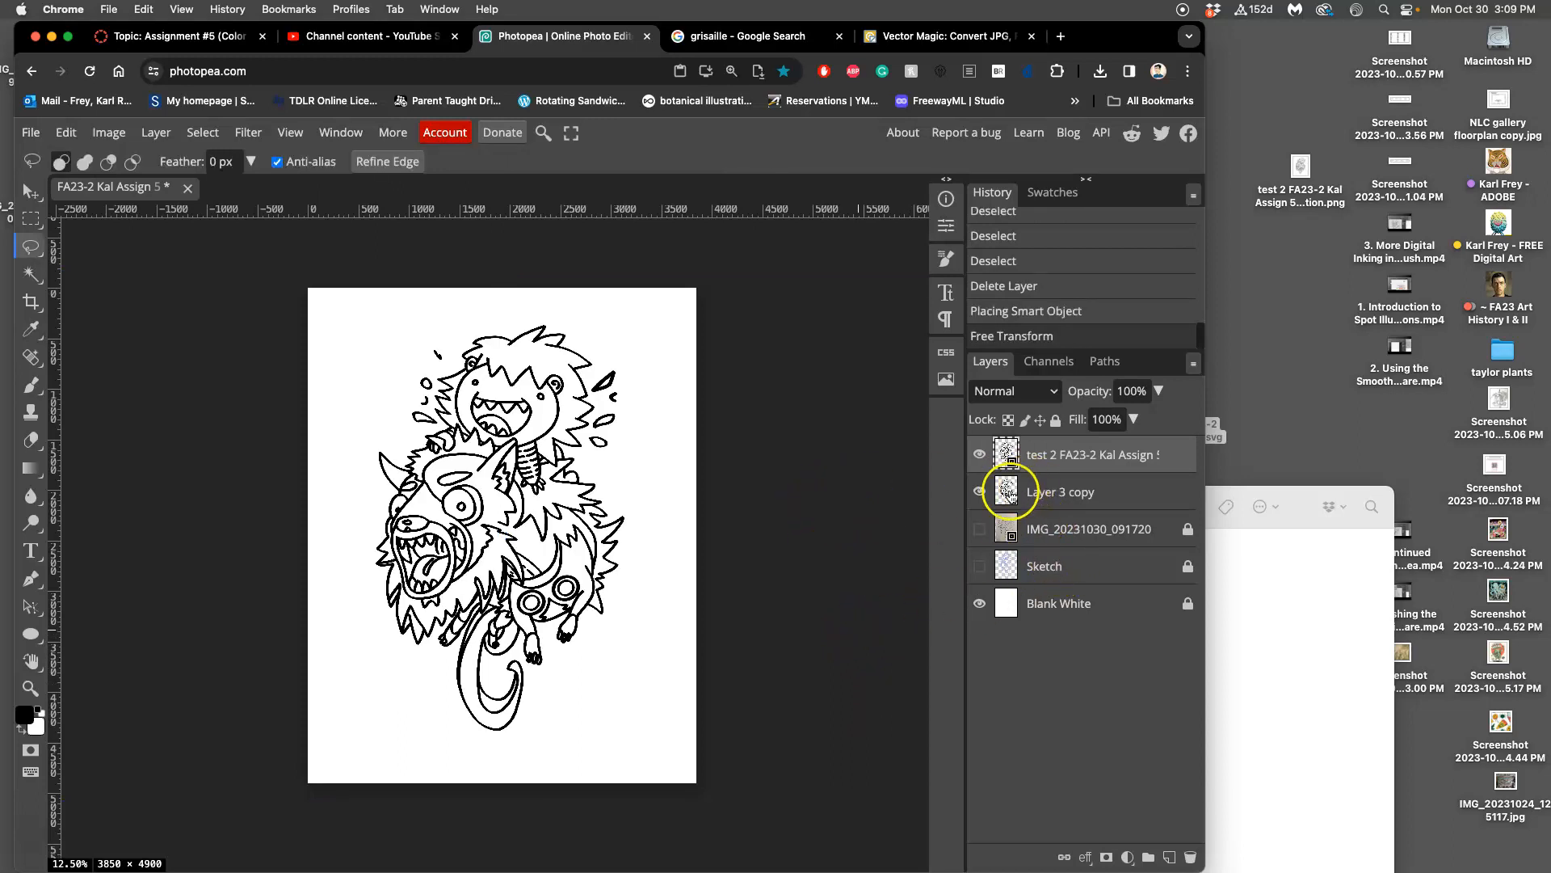
- Hide Layer 3 copy and inspect the placed vector line art up close
left_click(979, 492)
scroll(711, 481, "up", 5)
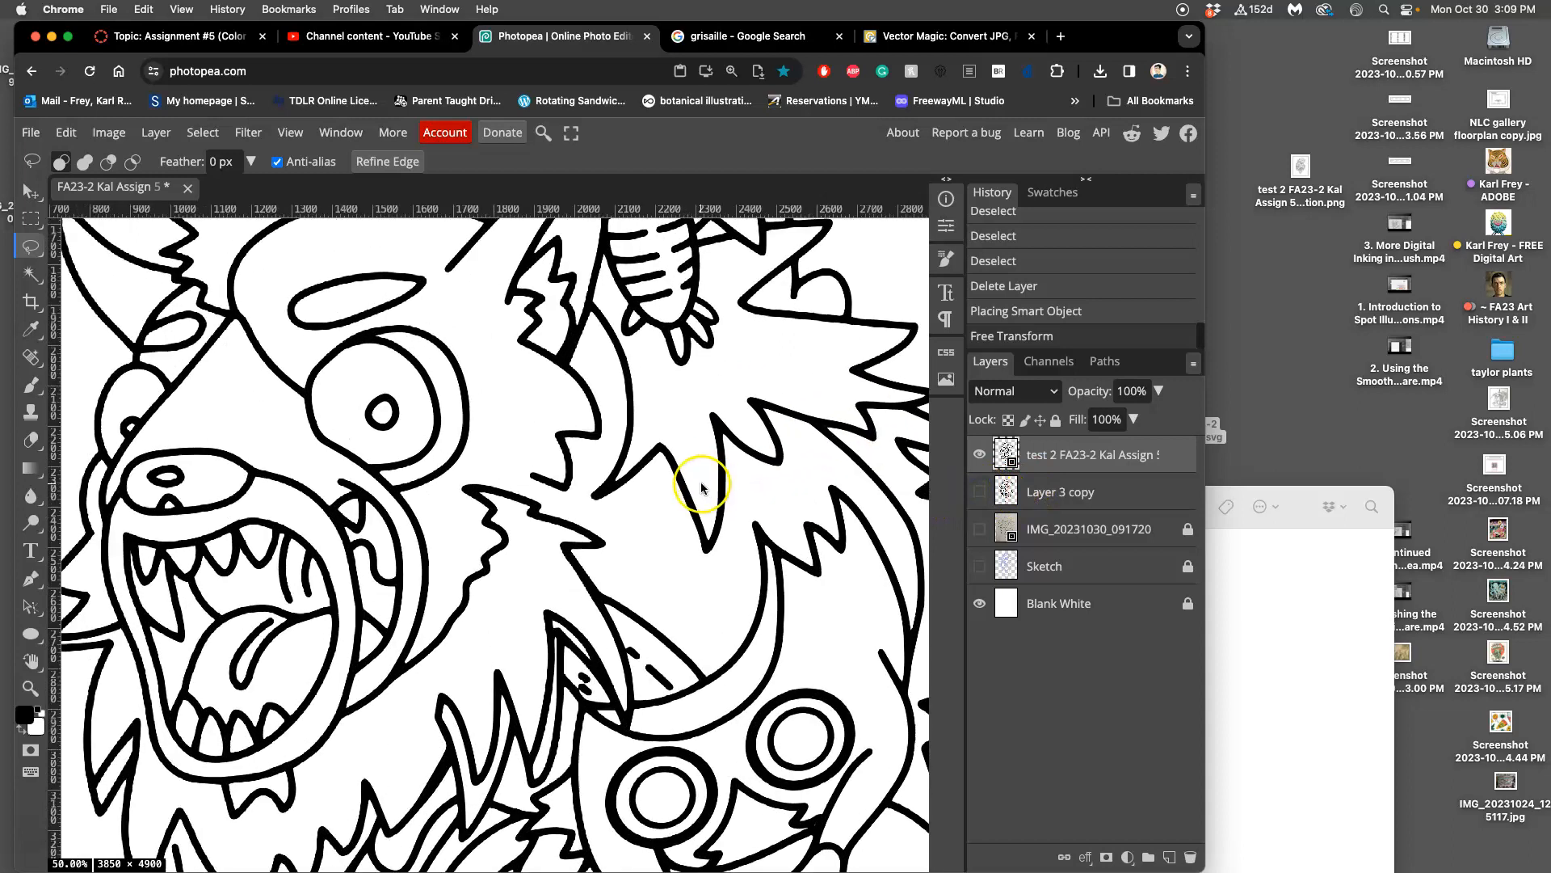
scroll(805, 488, "up", 5)
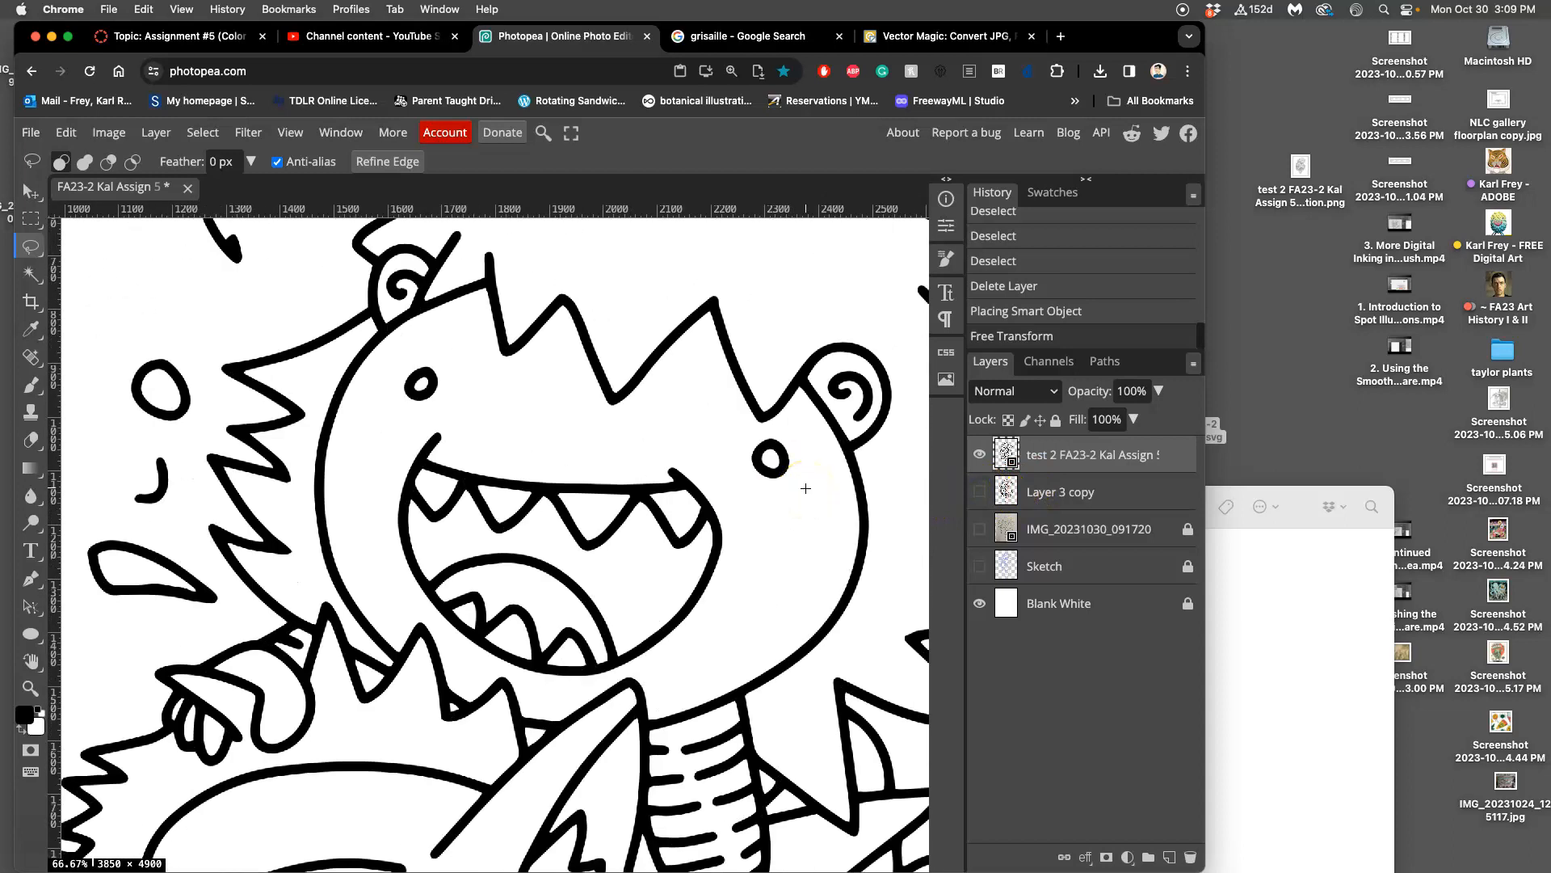
scroll(806, 488, "up", 3)
scroll(806, 487, "down", 5)
scroll(806, 487, "right", 3)
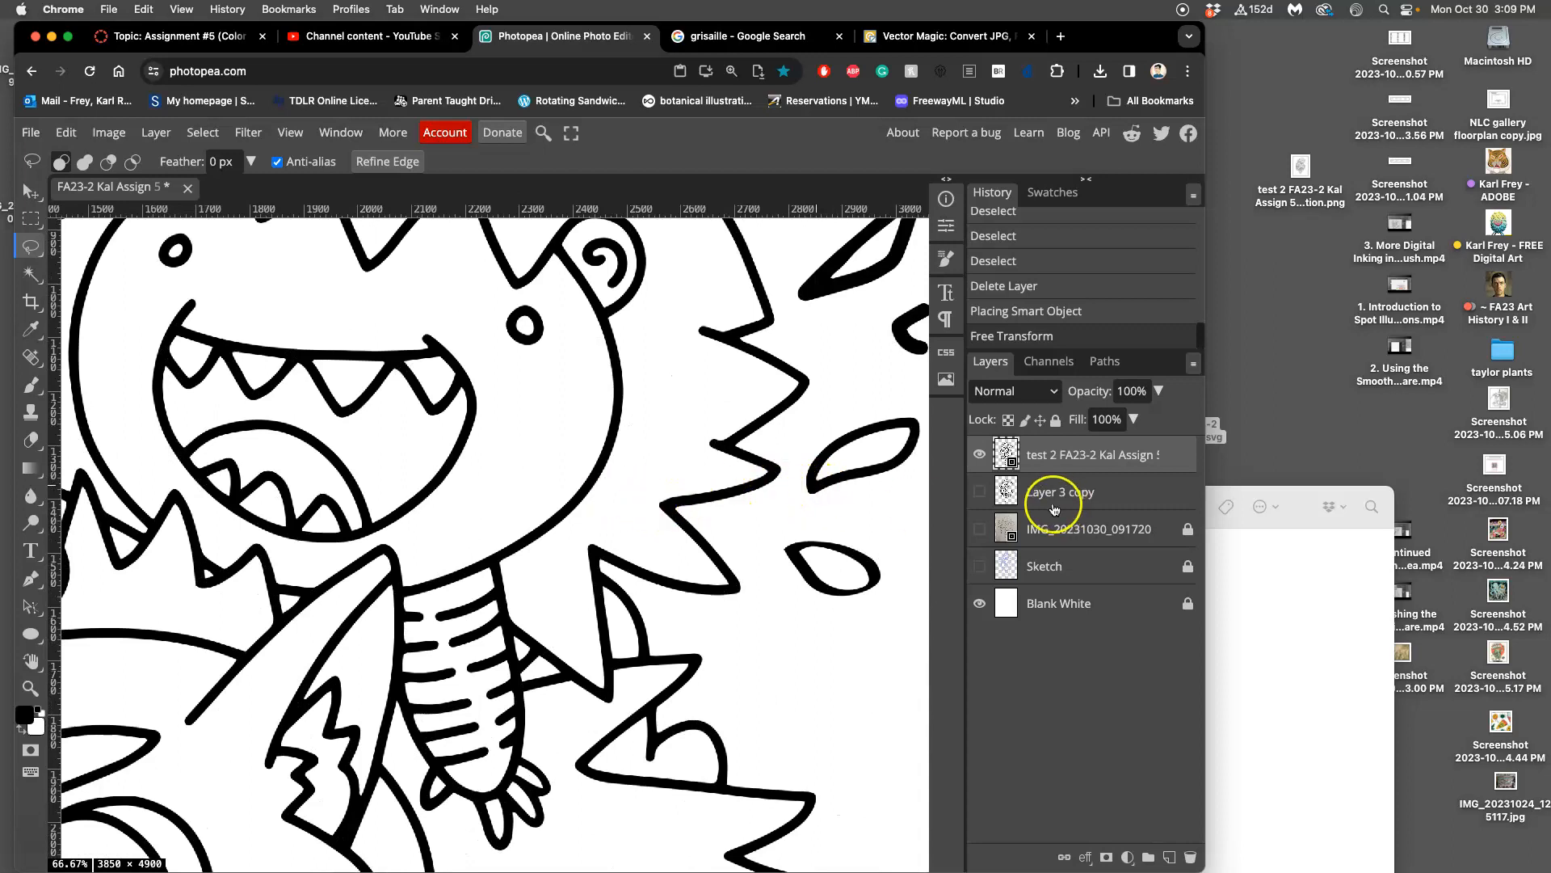
- Compare the line quality of Layer 3 copy with the test 2 vector layer by alternating their visibility, ending on the vector layer
left_click(979, 491)
left_click(980, 454)
scroll(661, 507, "left", 2)
scroll(661, 507, "up", 4)
scroll(731, 504, "right", 4)
scroll(731, 504, "down", 2)
scroll(762, 505, "down", 1)
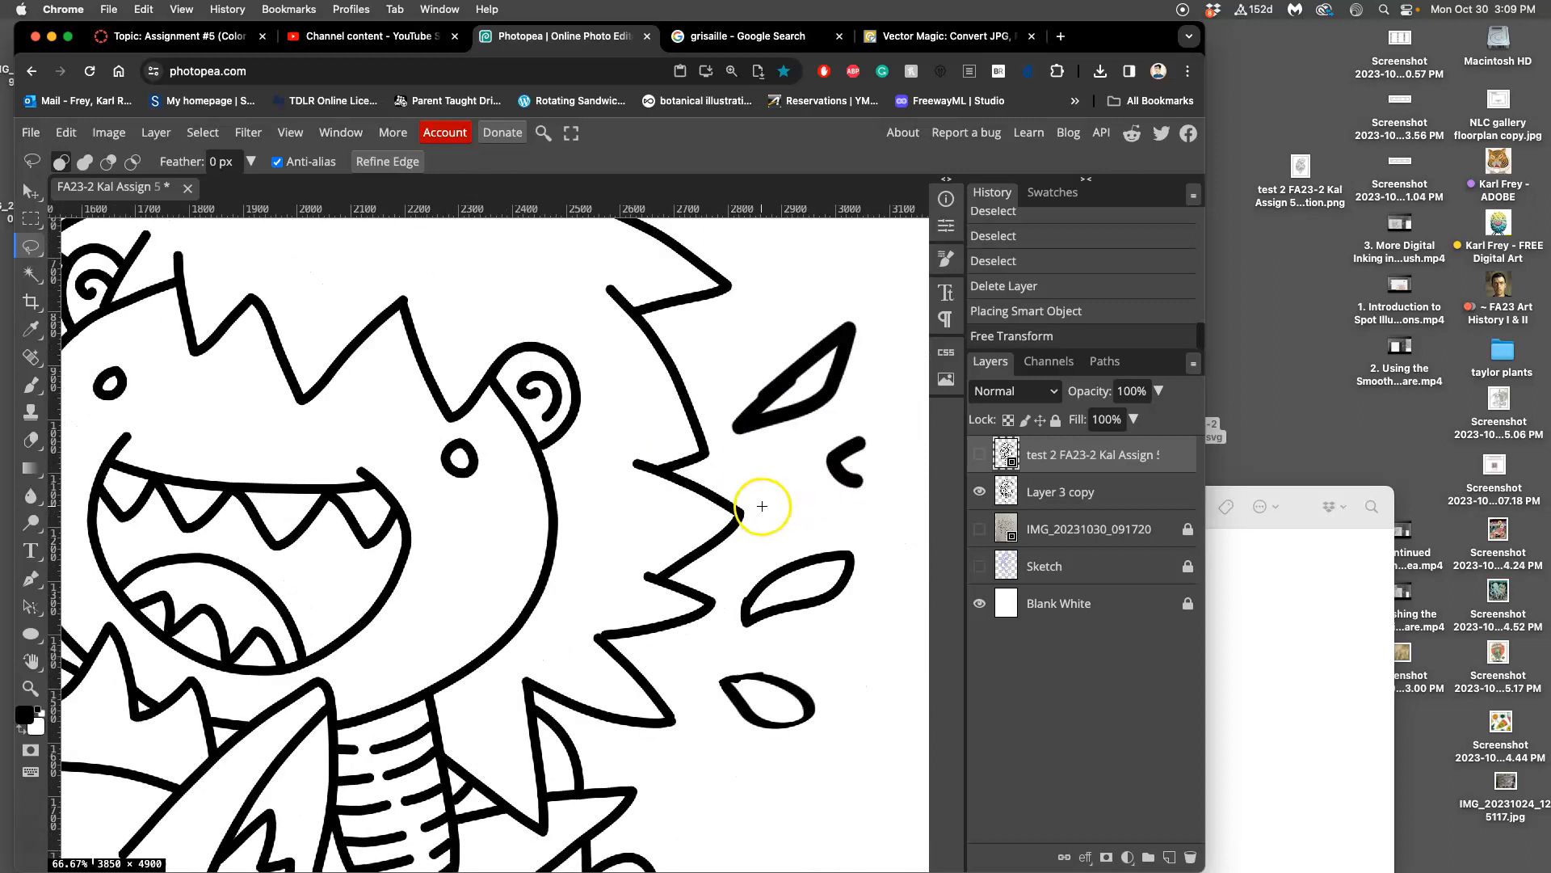
scroll(762, 506, "down", 1)
left_click(980, 454)
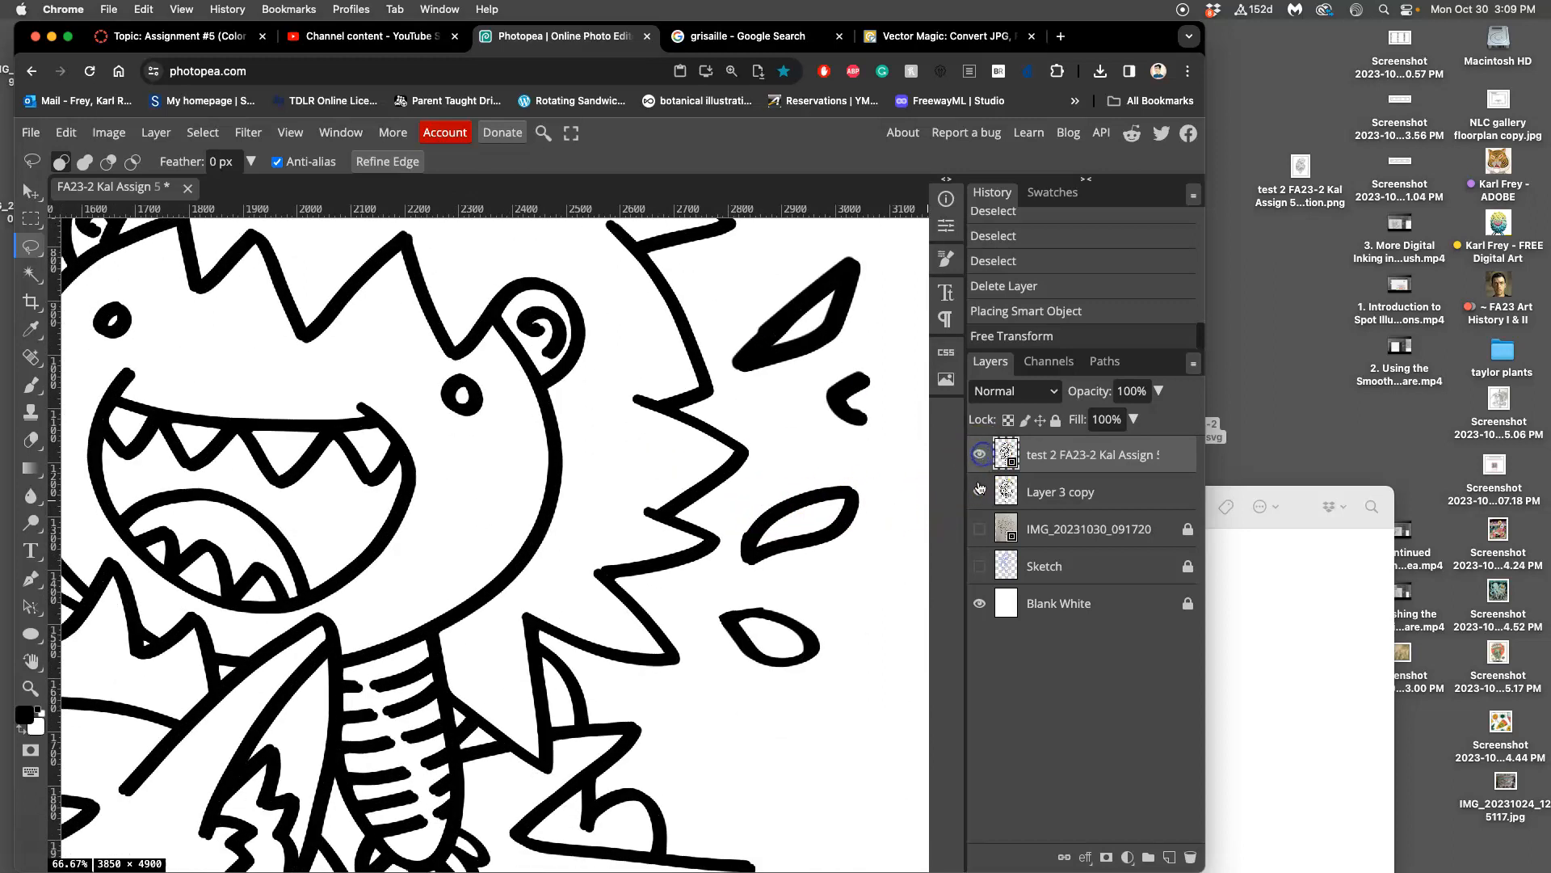
left_click(979, 492)
scroll(740, 546, "left", 2)
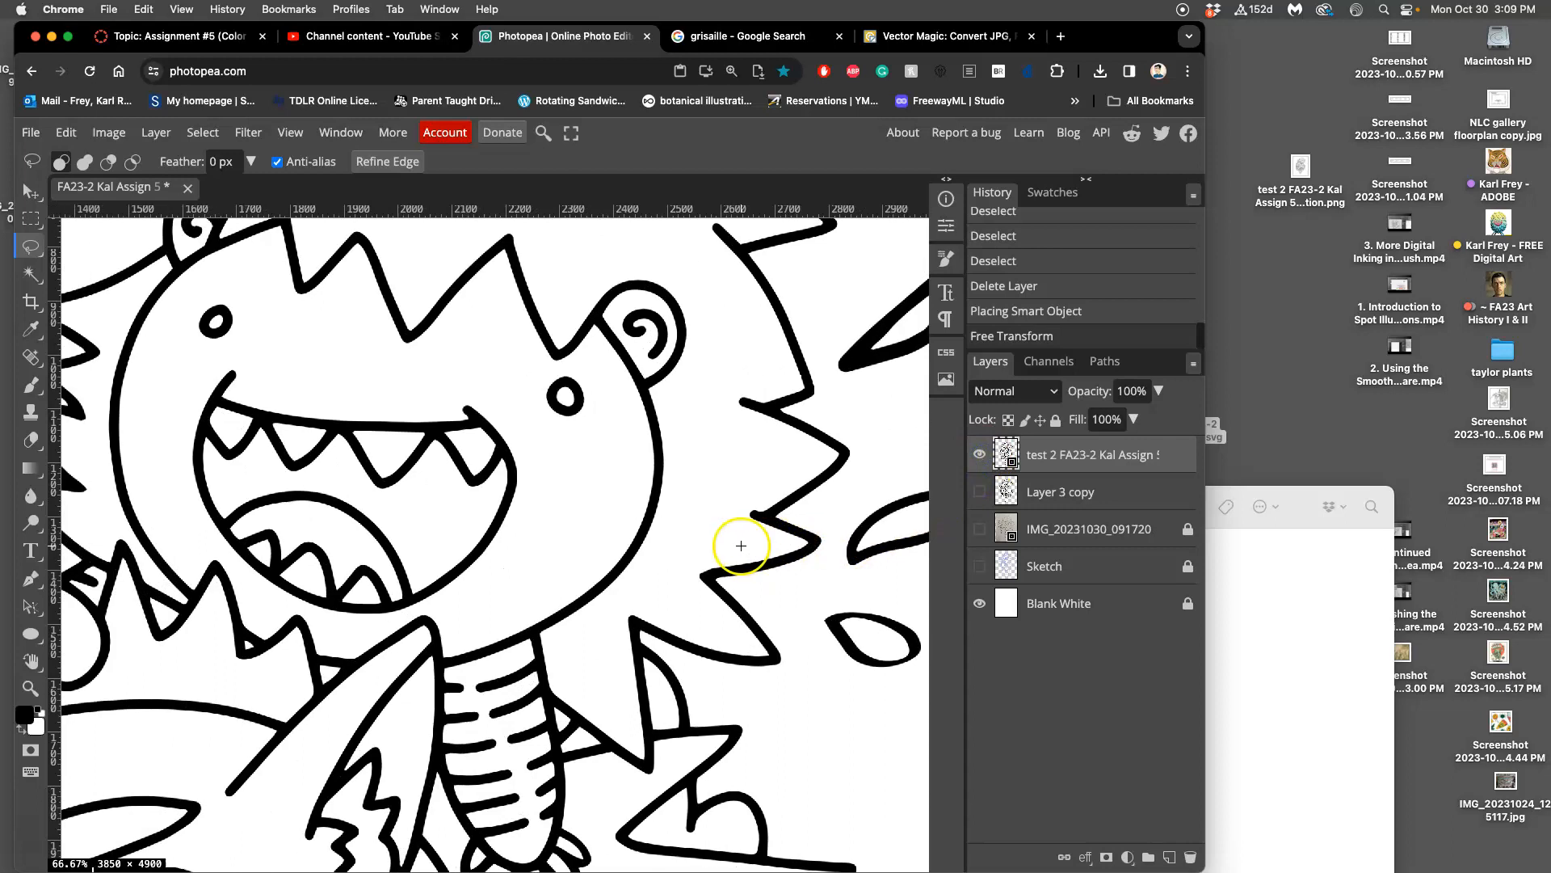
scroll(741, 545, "up", 5)
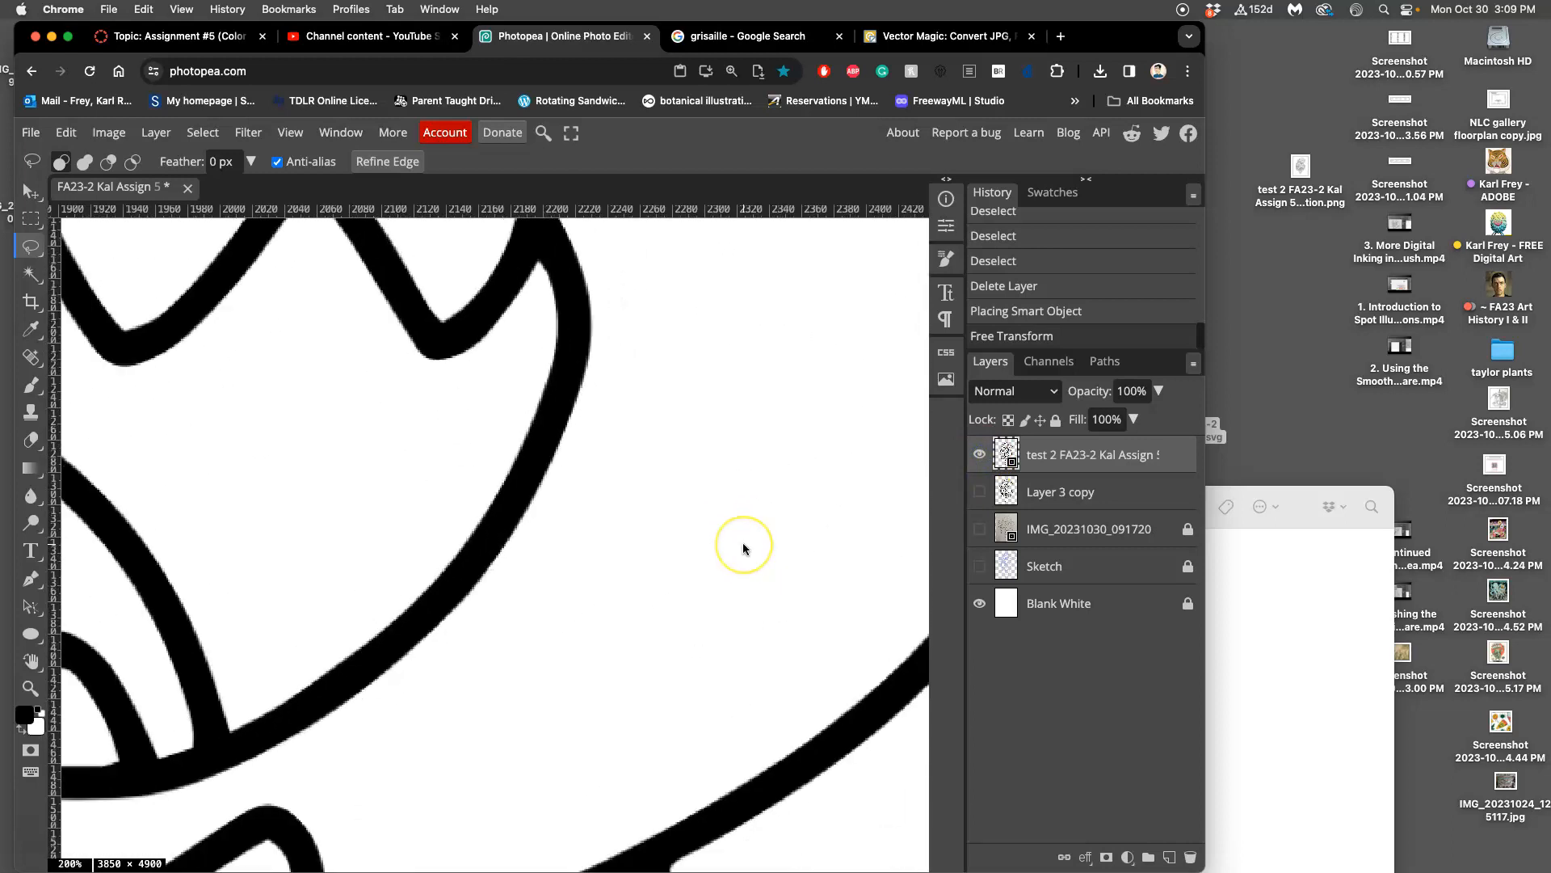
- Save the Photopea document with the vector line art placed and Layer 3 copy hidden
scroll(743, 548, "down", 7)
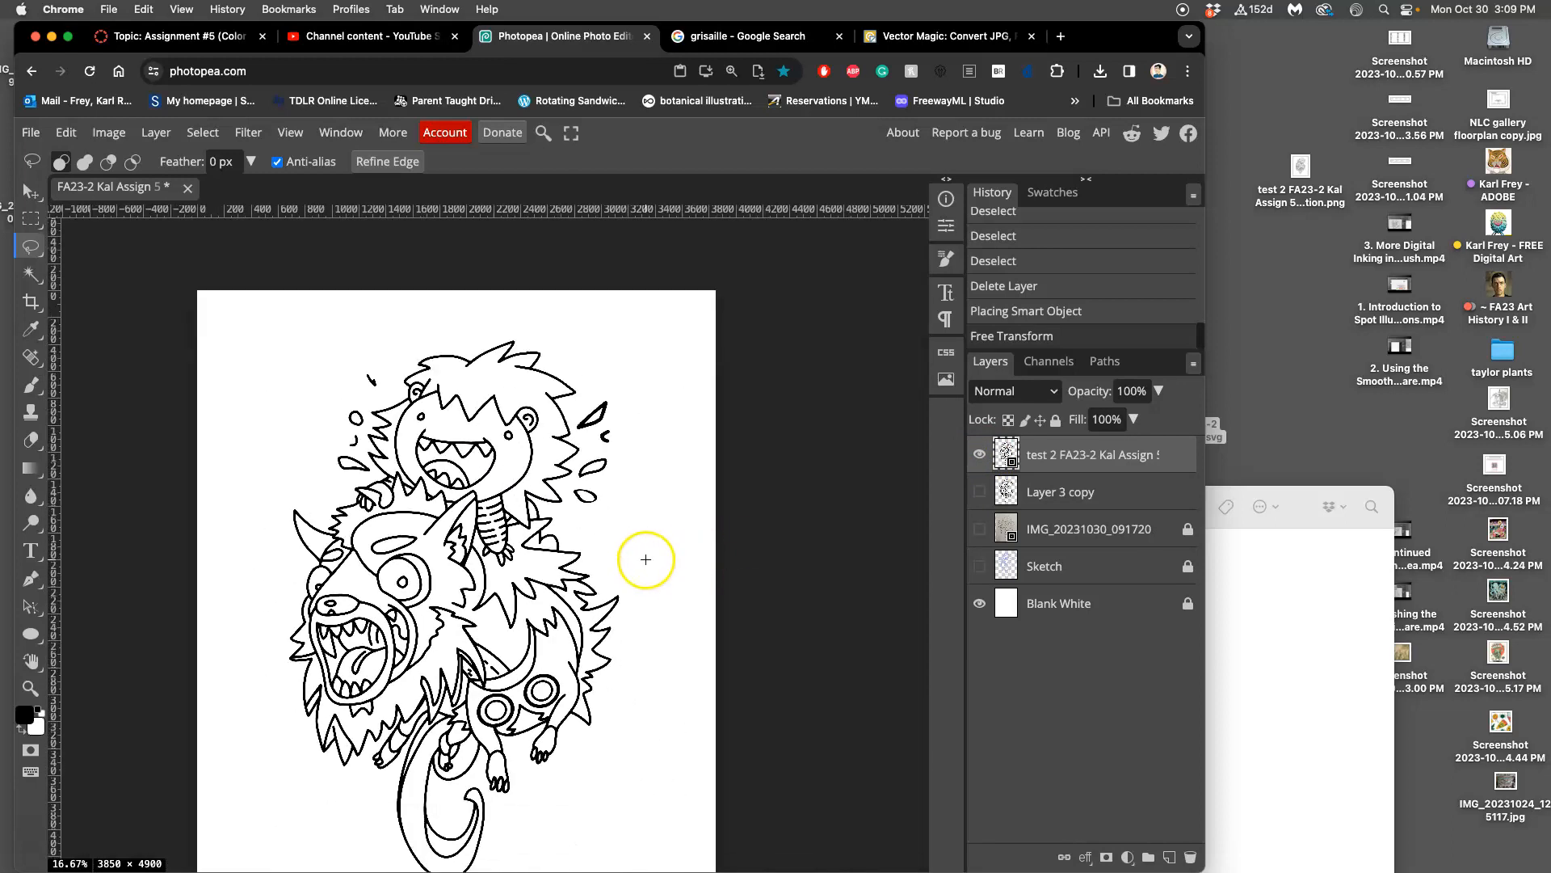
scroll(571, 562, "left", 2)
scroll(571, 561, "down", 1)
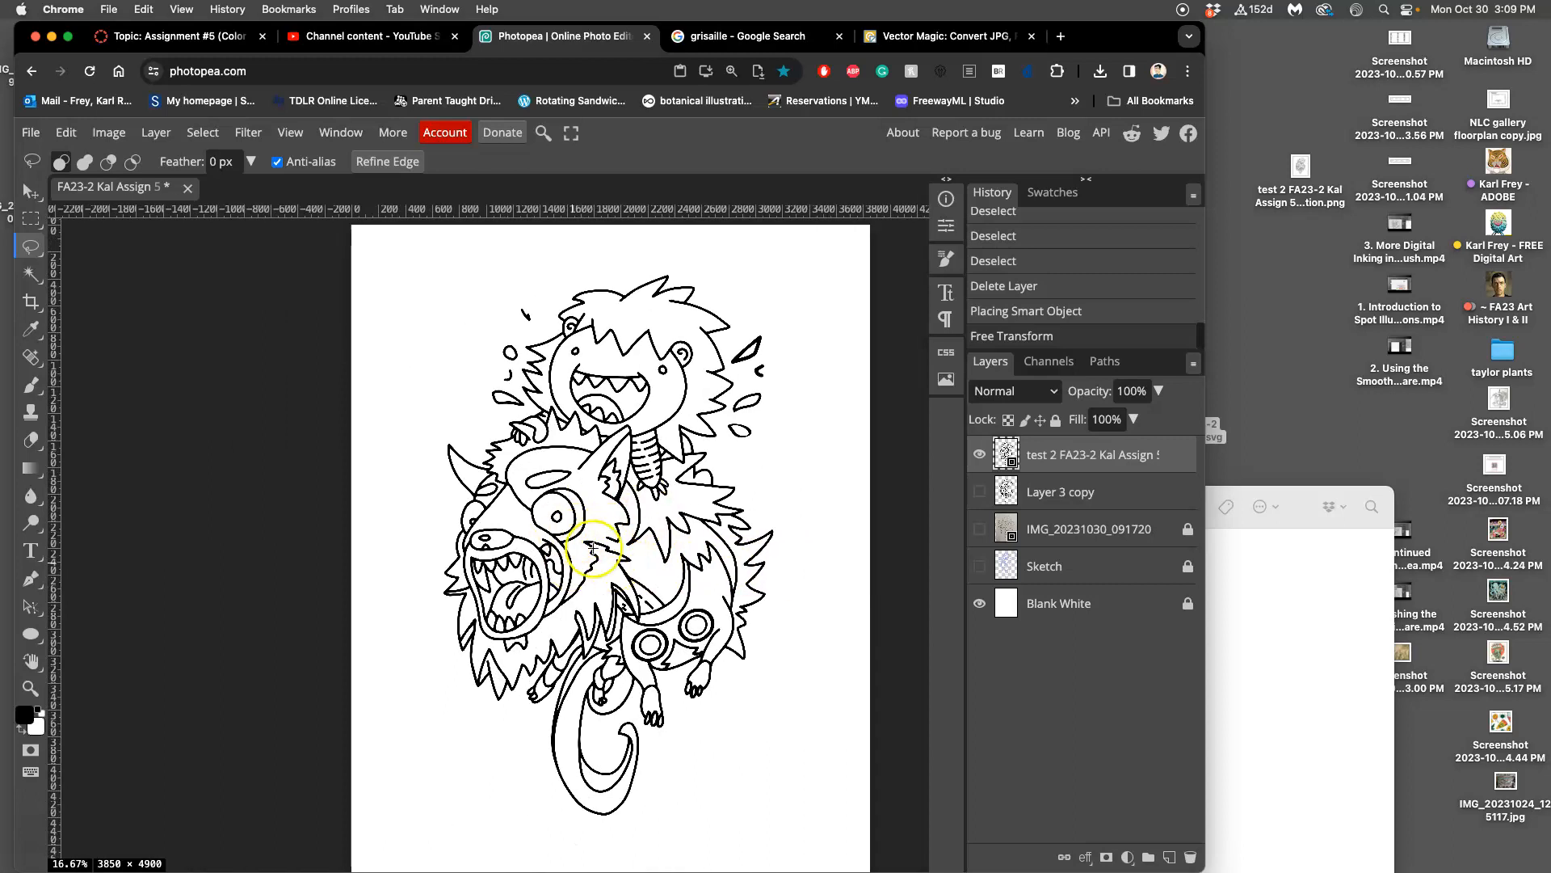
scroll(618, 535, "right", 2)
scroll(622, 536, "right", 2)
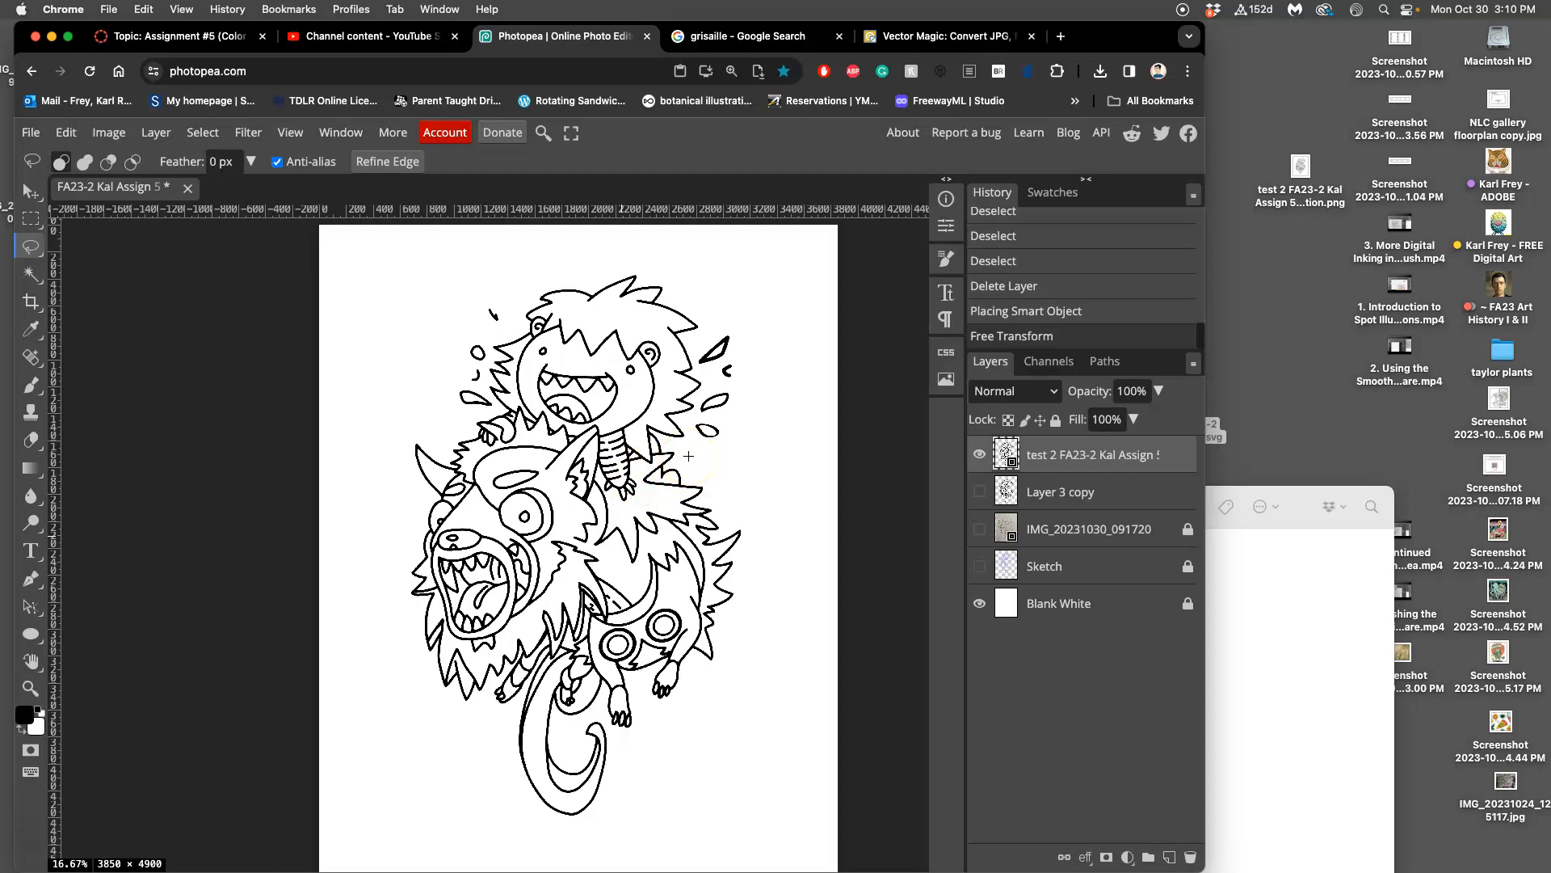
left_click(31, 134)
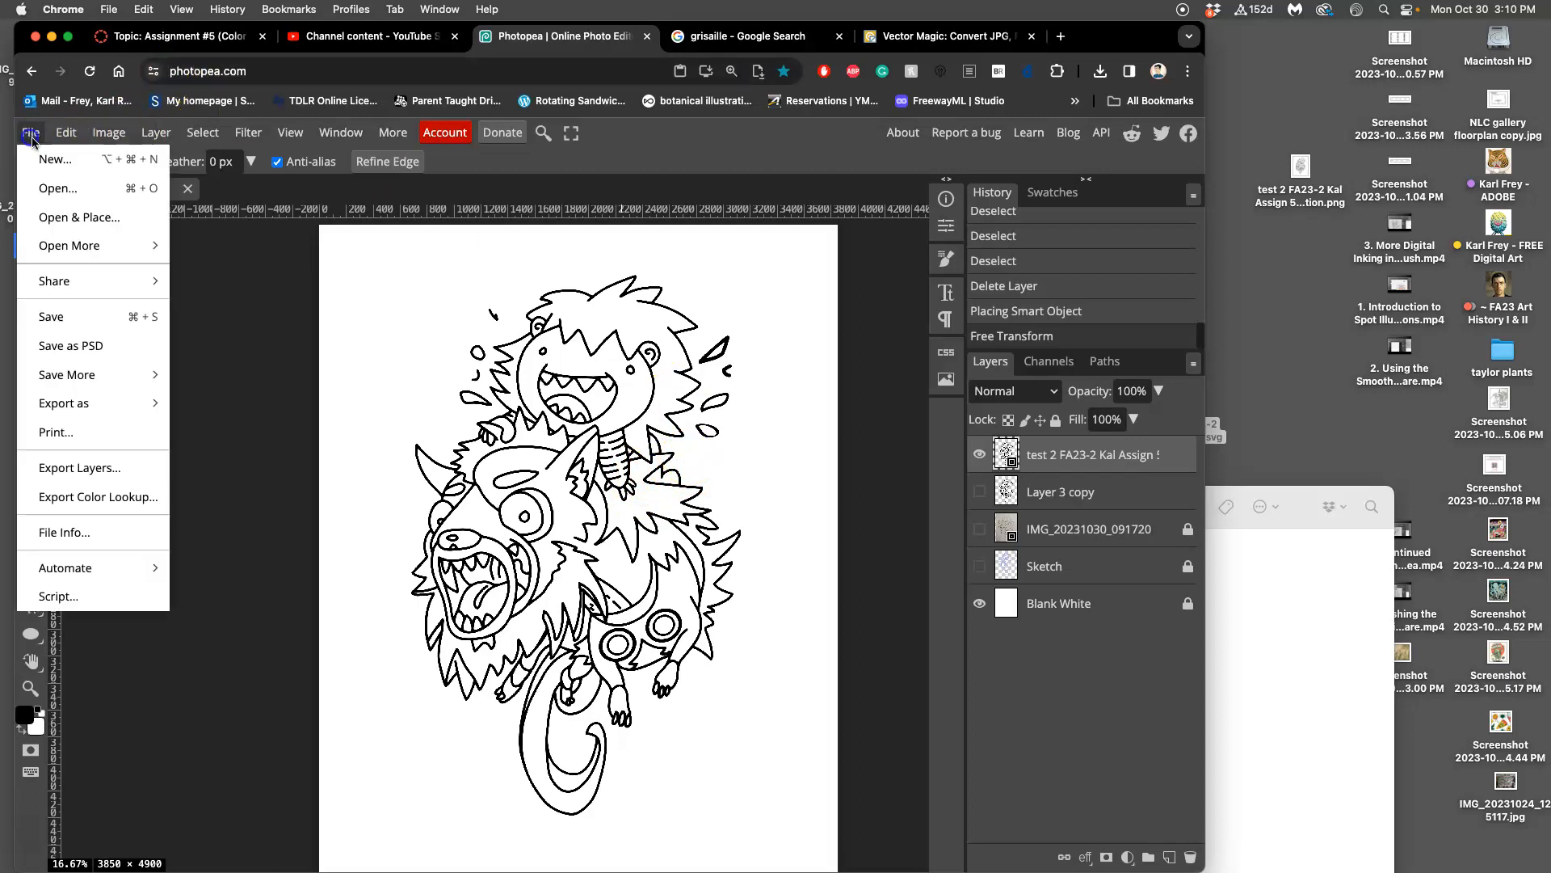
left_click(88, 320)
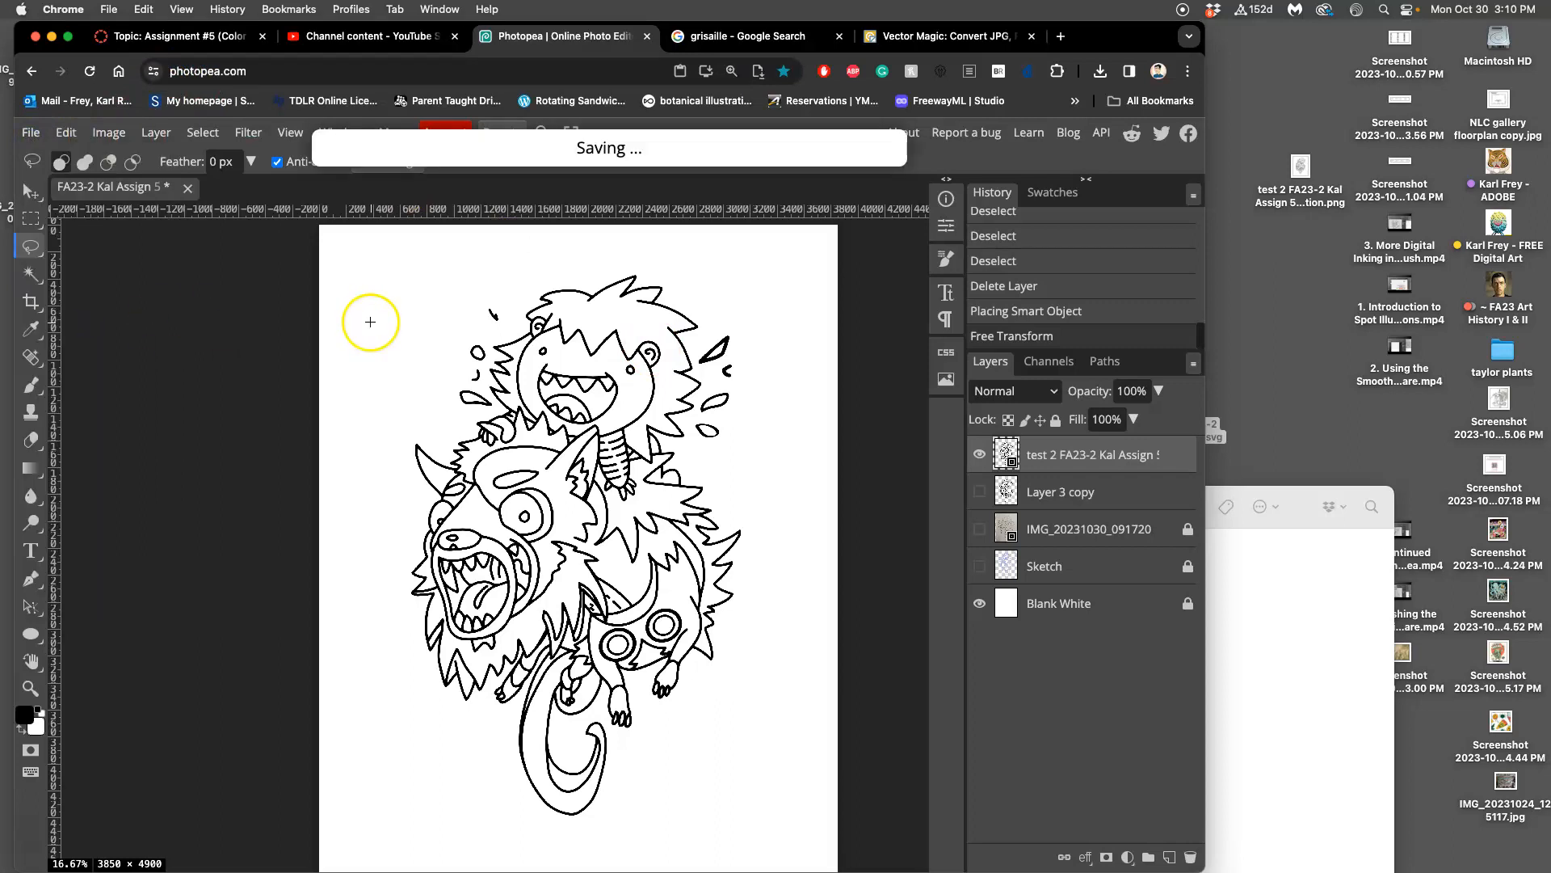